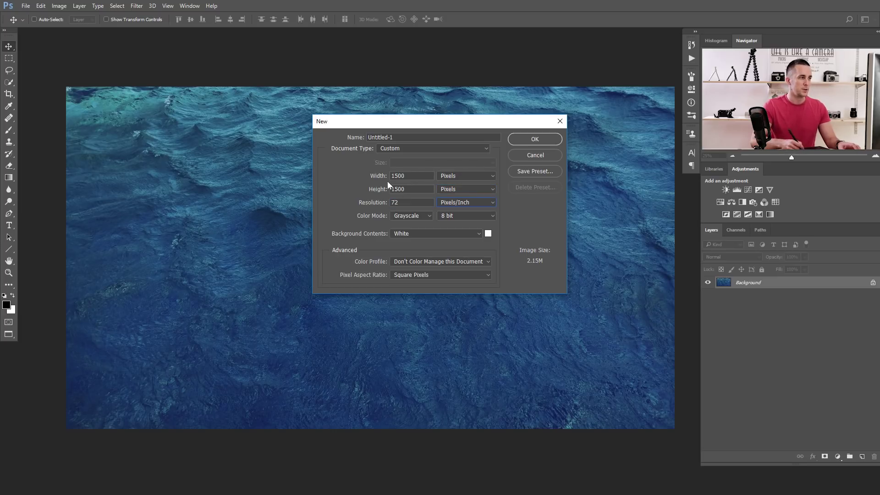
# Create a new 1500 × 1500 pixel document at 72 pixels/inch in RGB Color mode with a white background.
pyautogui.click(418, 218)
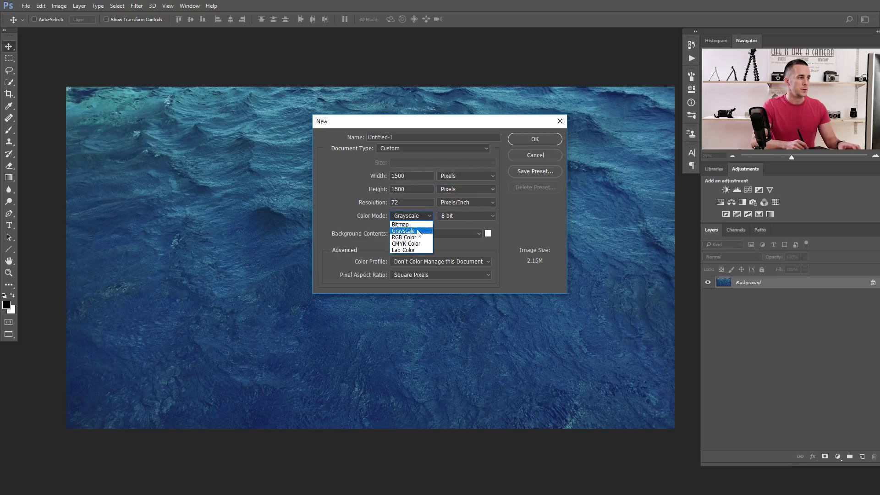
pyautogui.click(433, 239)
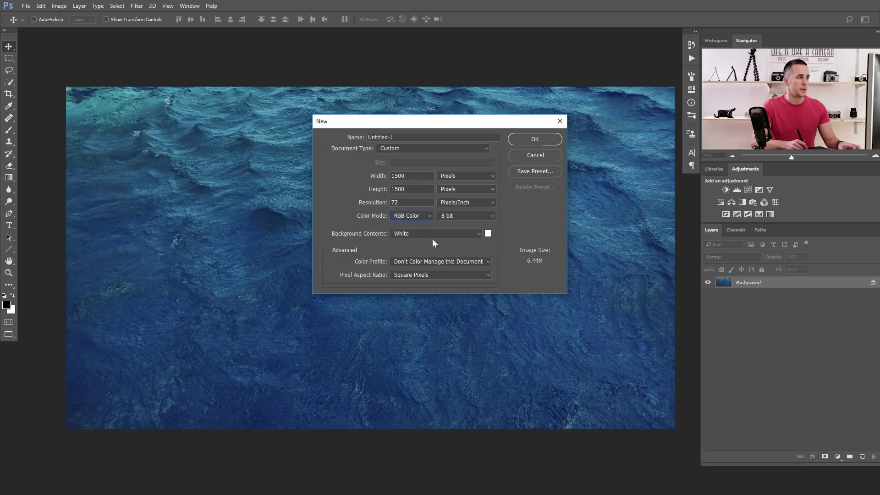
pyautogui.click(536, 139)
pyautogui.moveTo(417, 215)
pyautogui.mouseDown()
pyautogui.moveTo(401, 222)
pyautogui.moveTo(379, 210)
pyautogui.moveTo(389, 219)
pyautogui.moveTo(406, 212)
pyautogui.mouseUp()
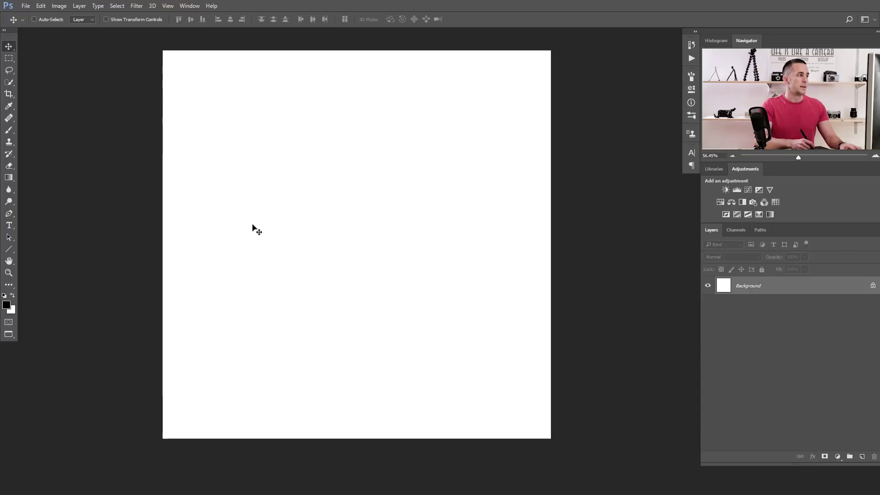
# Activate the Custom Shape tool and load the All set of custom shapes for browsing.
pyautogui.click(14, 201)
pyautogui.click(10, 260)
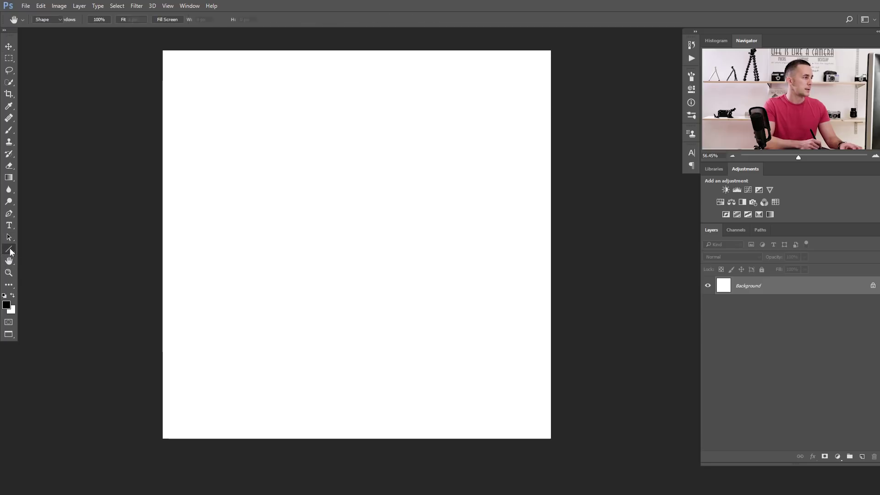
pyautogui.click(9, 248)
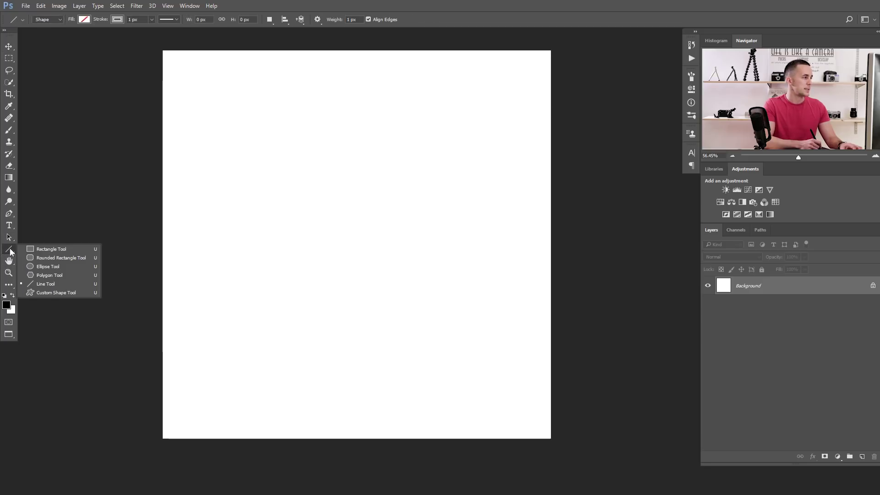
pyautogui.click(67, 293)
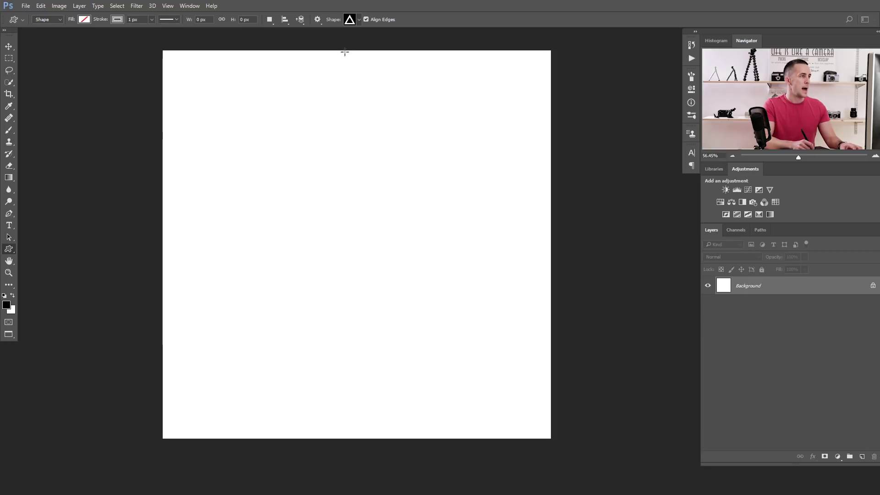
pyautogui.click(351, 22)
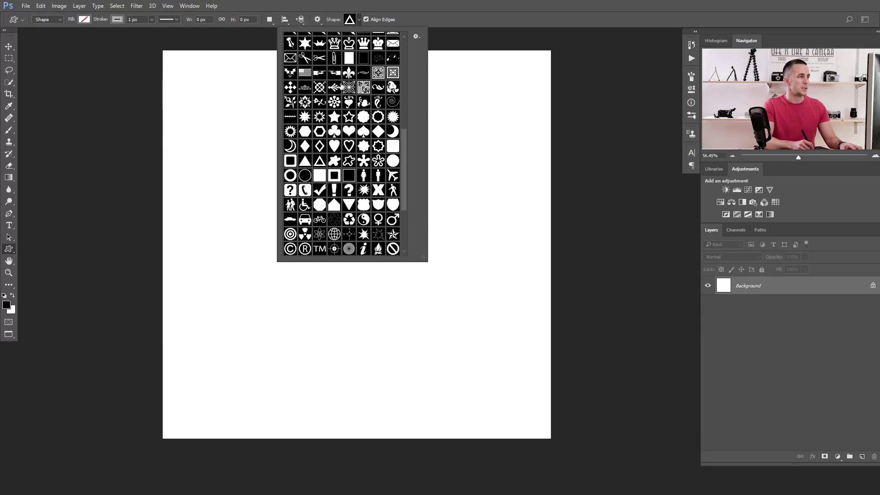
pyautogui.moveTo(402, 164); pyautogui.dragTo(398, 59)
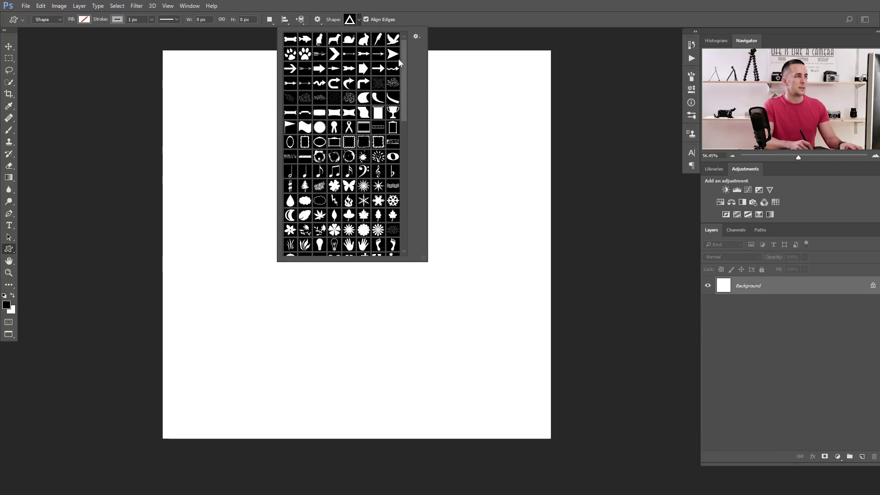
pyautogui.click(419, 37)
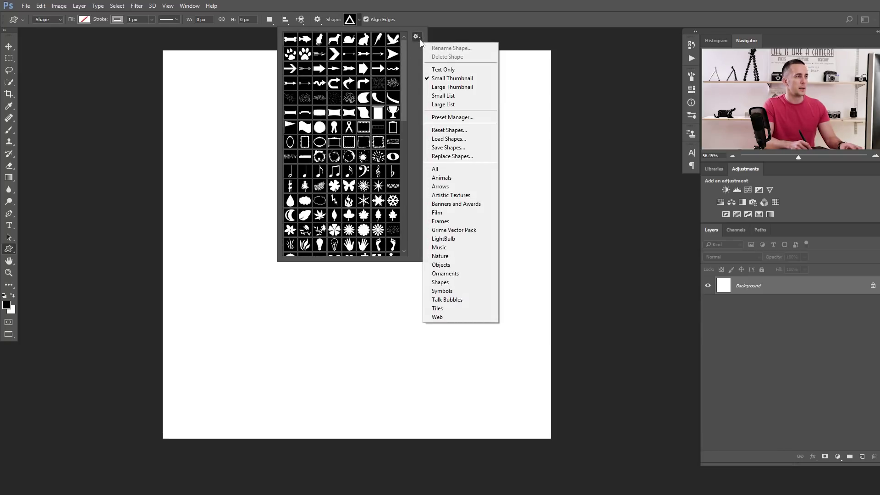
pyautogui.click(441, 172)
pyautogui.click(404, 203)
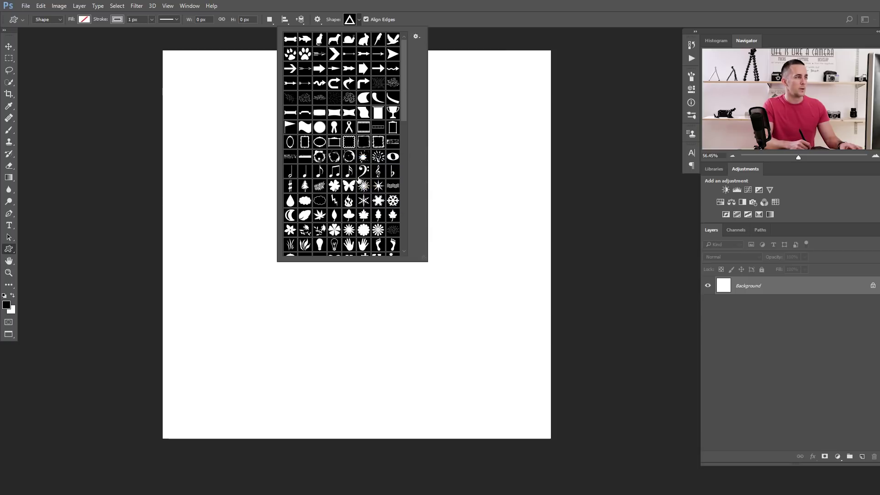
pyautogui.moveTo(407, 102); pyautogui.dragTo(401, 218)
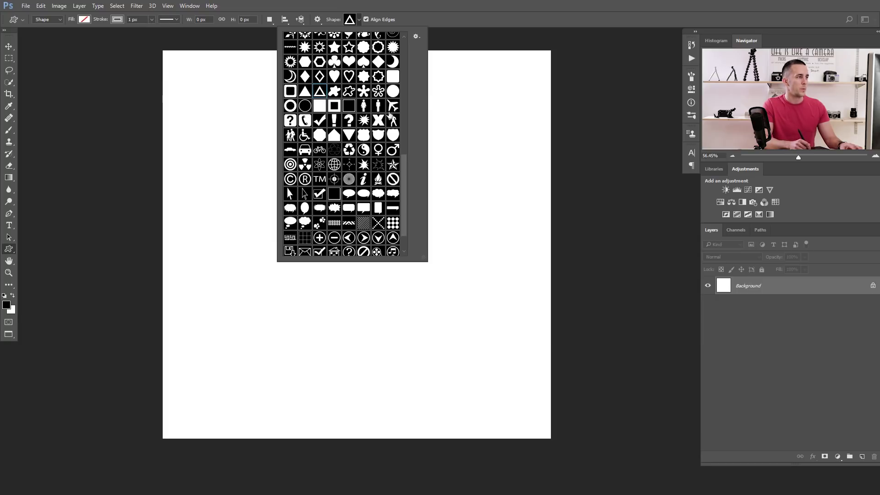
# Draw the hollow triangle frame shape about 832 px wide and 718 px high in the middle of the canvas.
pyautogui.click(464, 47)
pyautogui.click(442, 178)
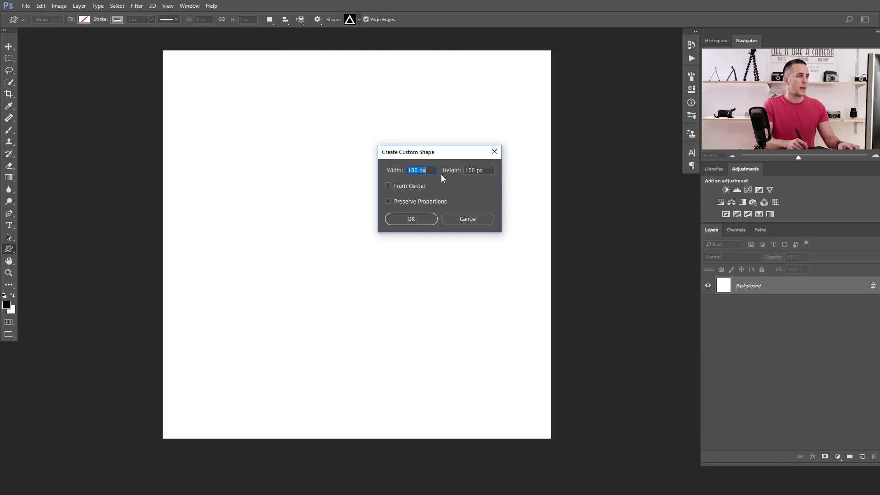
pyautogui.click(464, 220)
pyautogui.moveTo(302, 185); pyautogui.dragTo(469, 337)
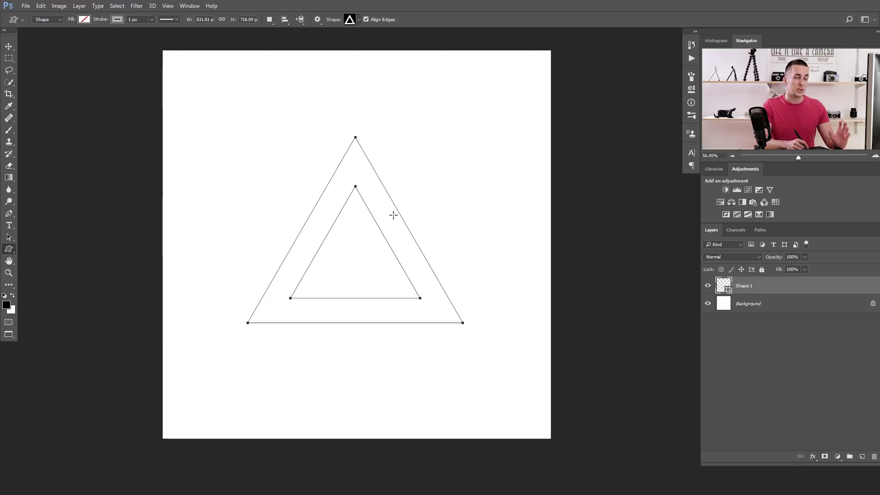
# Rotate the triangle frame by 30° so one side is vertical and move it slightly to the right.
pyautogui.hotkey('ctrl', 't')
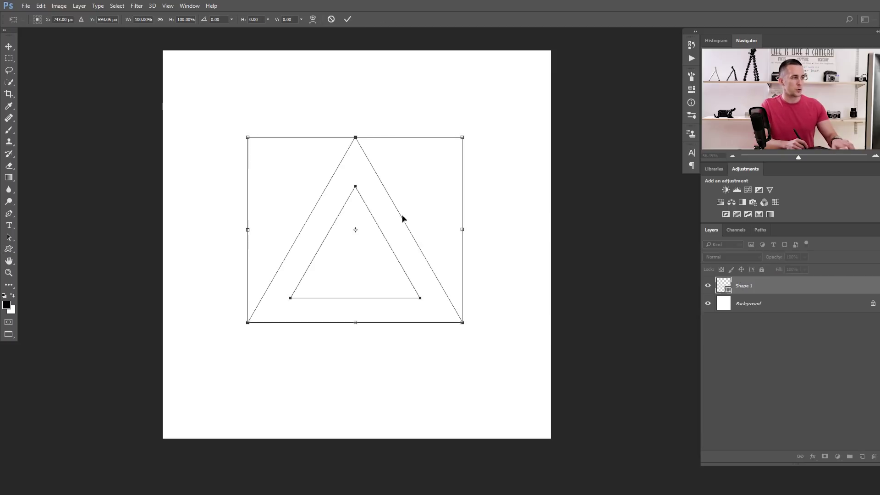
pyautogui.moveTo(401, 117); pyautogui.dragTo(452, 147)
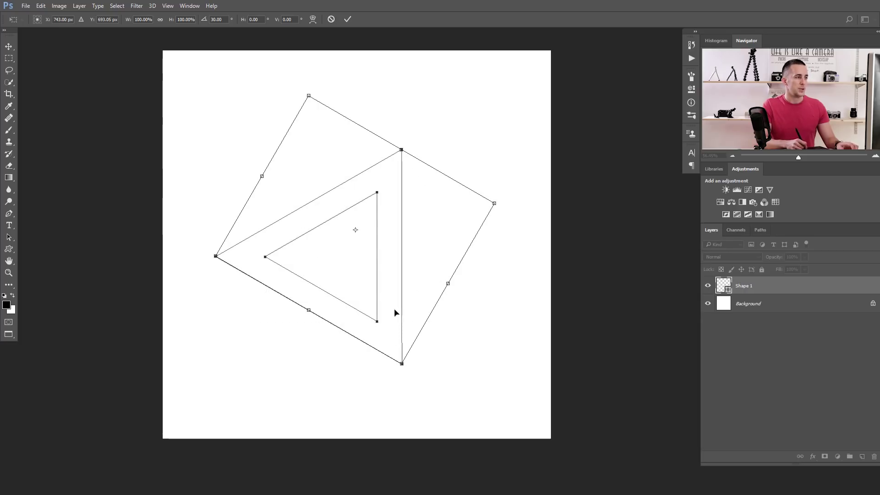
pyautogui.press('Return')
pyautogui.press('v')
pyautogui.moveTo(373, 250); pyautogui.dragTo(418, 255)
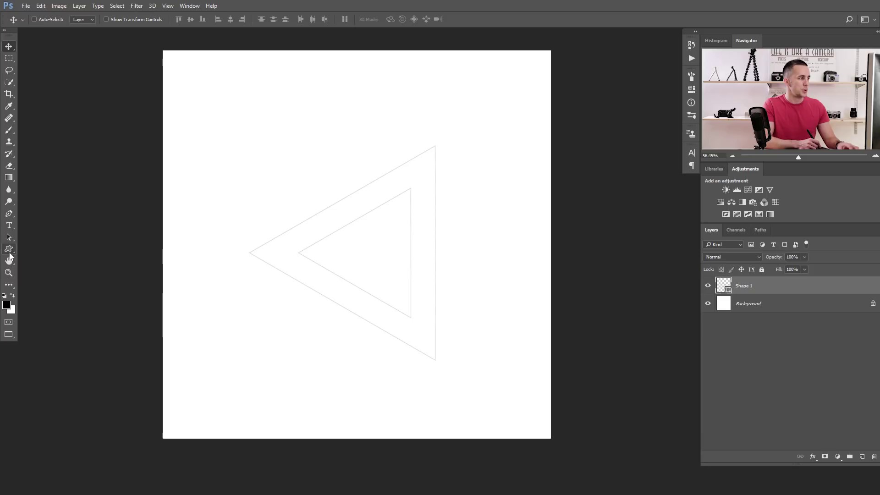
# Draw six connected lines with the Line tool, forming a six-sided outer contour around the triangle that follows its vertical side.
pyautogui.click(9, 249)
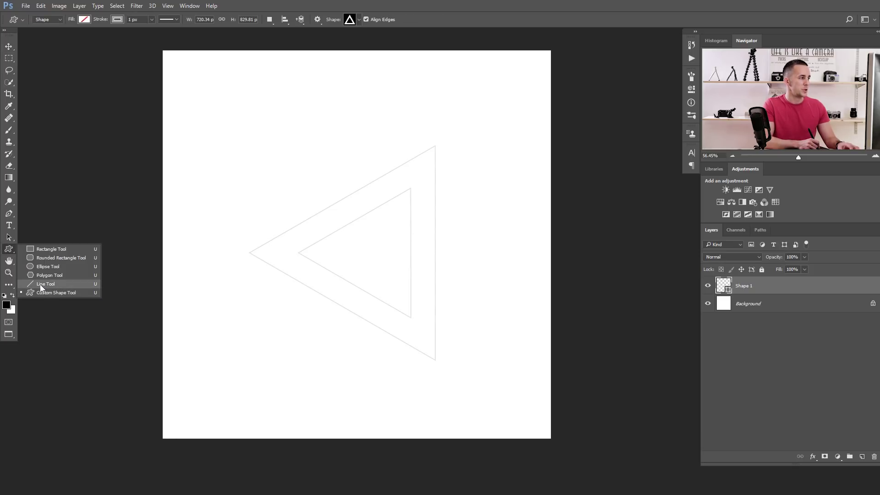
pyautogui.click(49, 282)
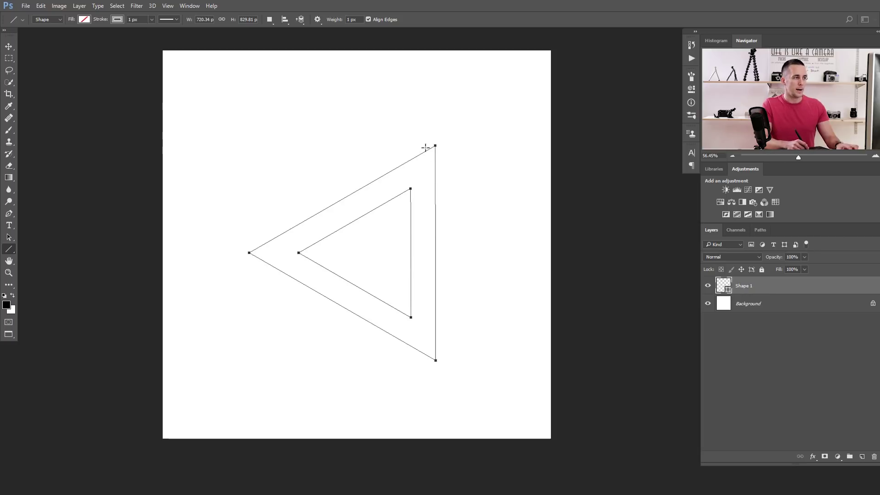
pyautogui.moveTo(427, 153); pyautogui.dragTo(439, 163)
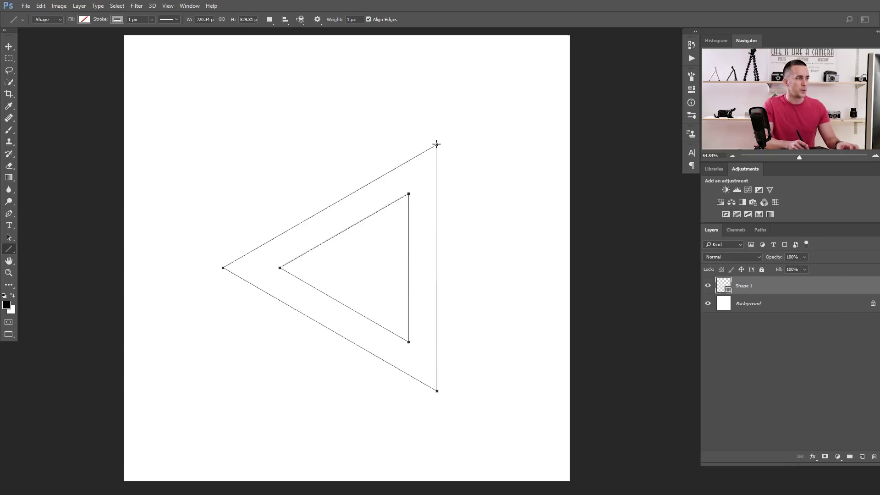
pyautogui.moveTo(438, 145); pyautogui.dragTo(393, 422)
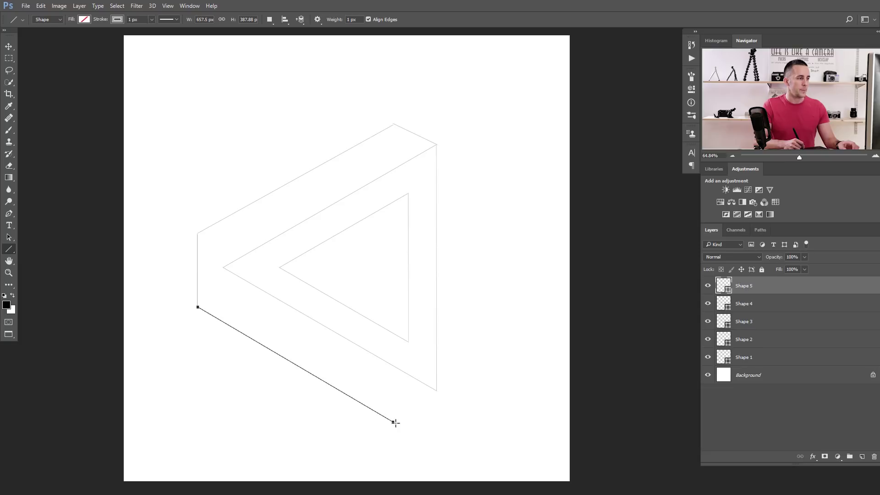
pyautogui.moveTo(394, 422); pyautogui.dragTo(436, 144)
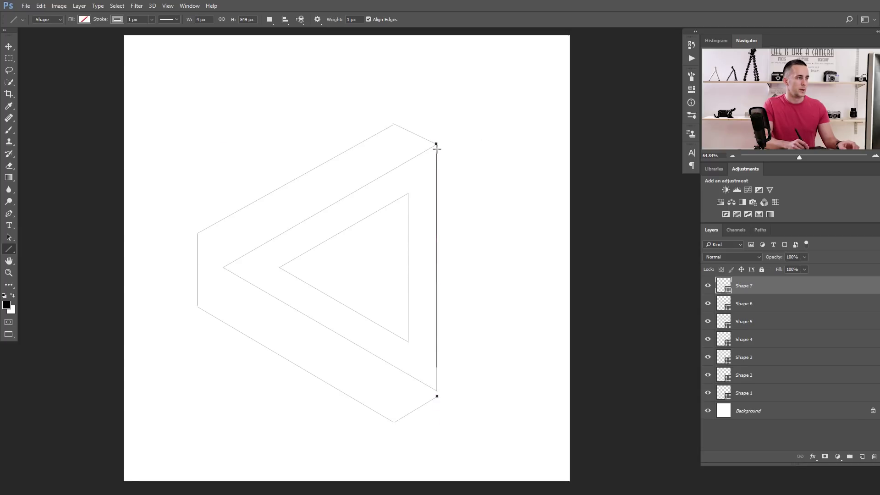
# Hide the triangle layer Shape 1 and merge the six outline layers, Shape 2 to Shape 7, into one.
pyautogui.click(708, 393)
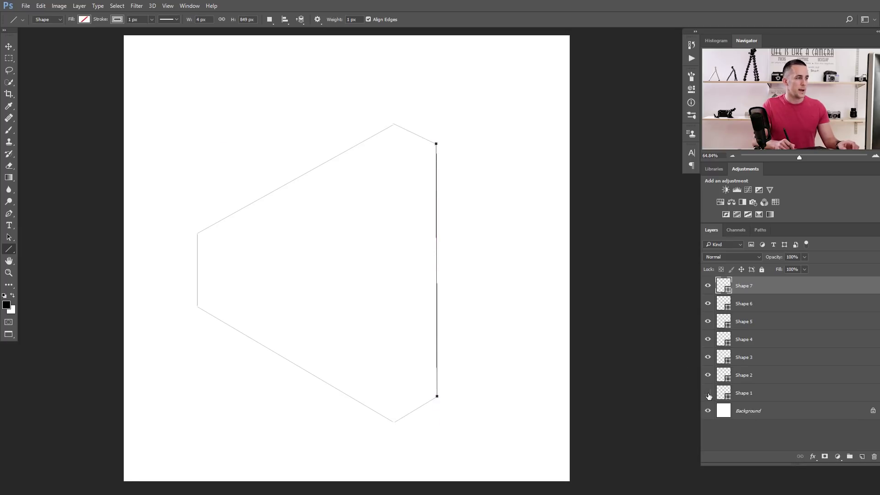
pyautogui.click(724, 377)
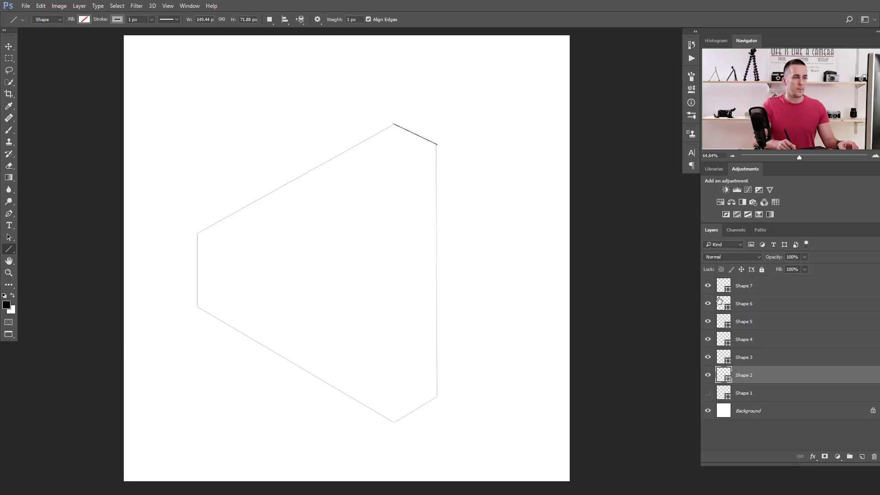
pyautogui.keyDown('shift'); pyautogui.click(724, 288); pyautogui.keyUp('shift')
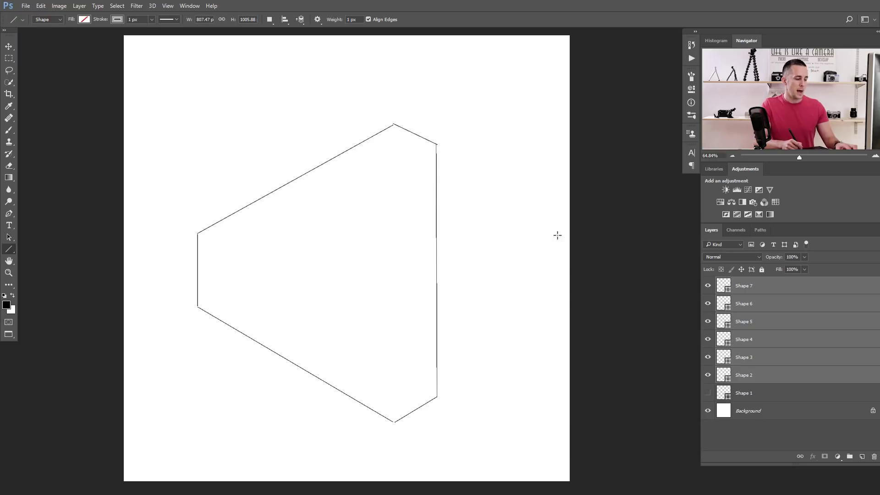
pyautogui.hotkey('ctrl', 'e')
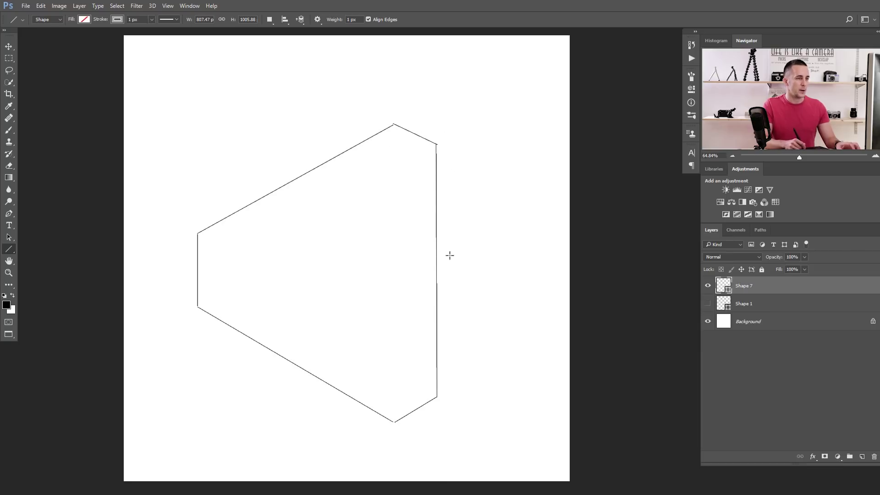
# Show the triangle layer as a guide and draw four inner edge lines: two long diagonals, a vertical and a shorter inner diagonal.
pyautogui.click(708, 304)
pyautogui.click(708, 305)
pyautogui.click(709, 304)
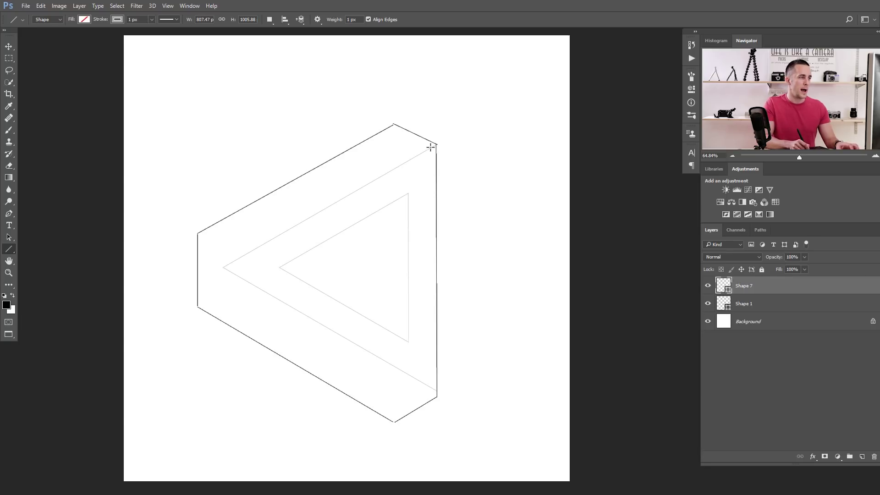
pyautogui.moveTo(437, 145); pyautogui.dragTo(233, 263)
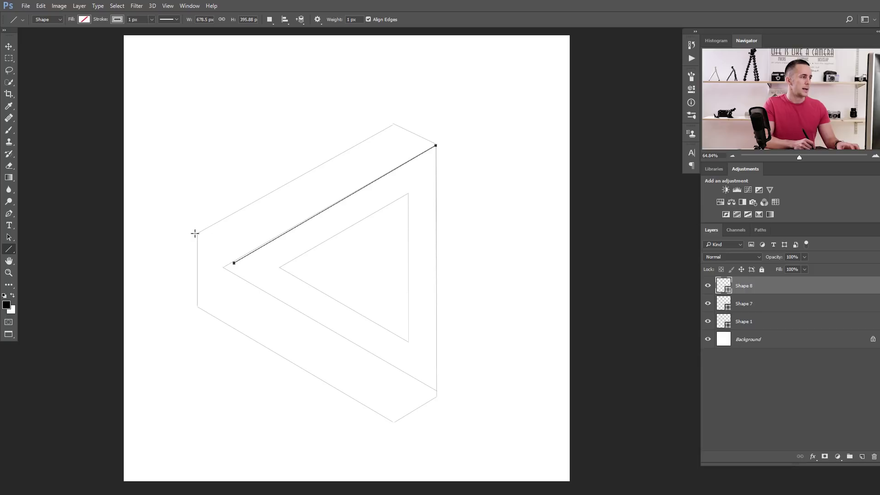
pyautogui.moveTo(198, 234); pyautogui.dragTo(437, 371)
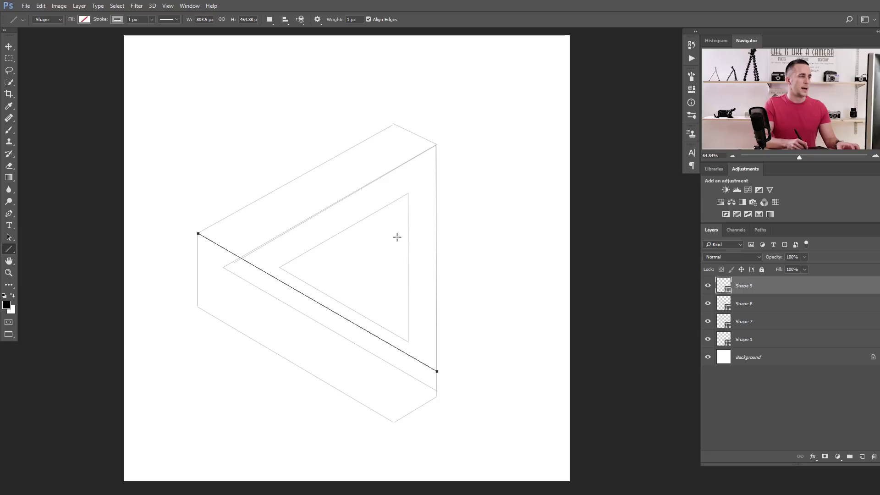
pyautogui.moveTo(394, 422); pyautogui.dragTo(392, 168)
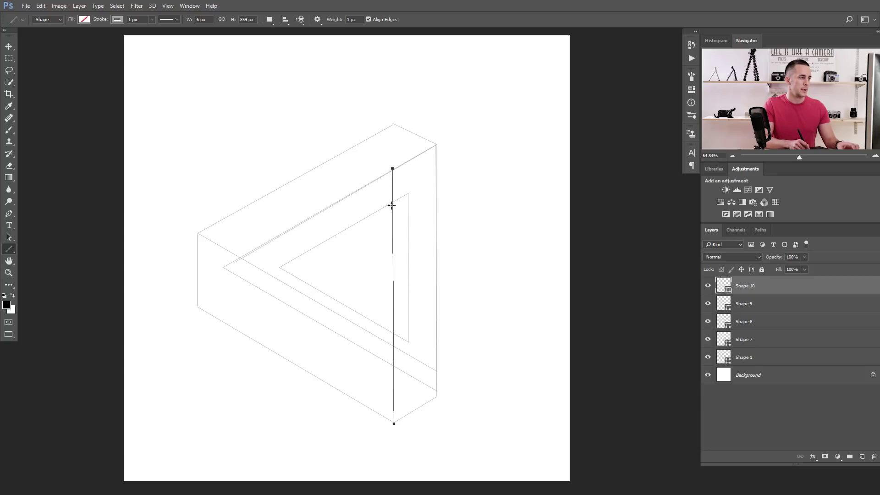
pyautogui.moveTo(393, 211); pyautogui.dragTo(278, 281)
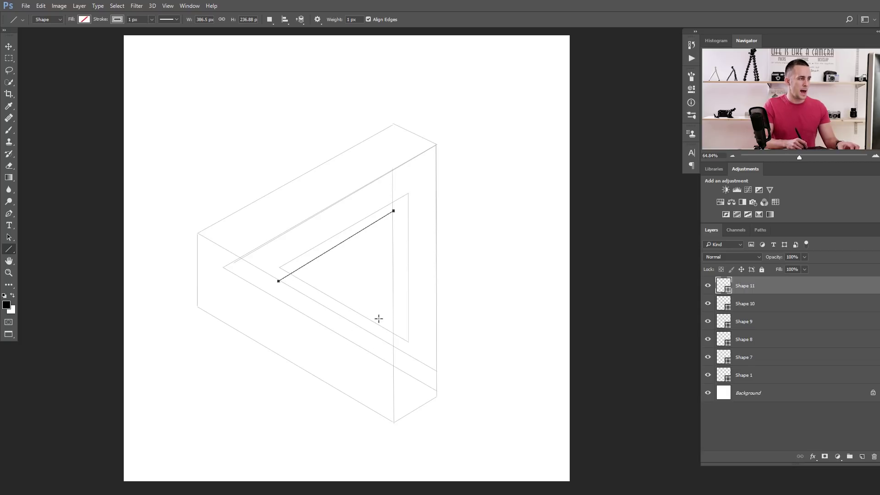
# Hide the guide triangle and draw a vertical line between the long diagonals plus a diagonal from the upper-left edge to the inner vertical.
pyautogui.click(709, 376)
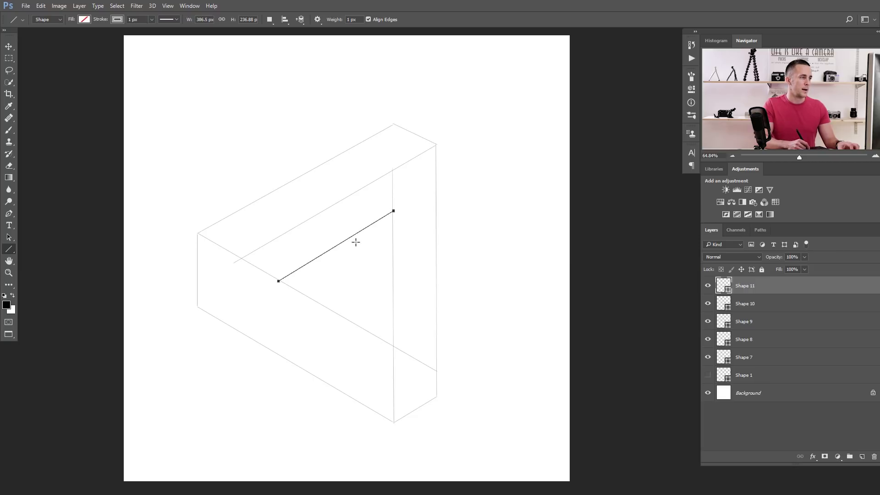
pyautogui.moveTo(350, 195); pyautogui.dragTo(350, 321)
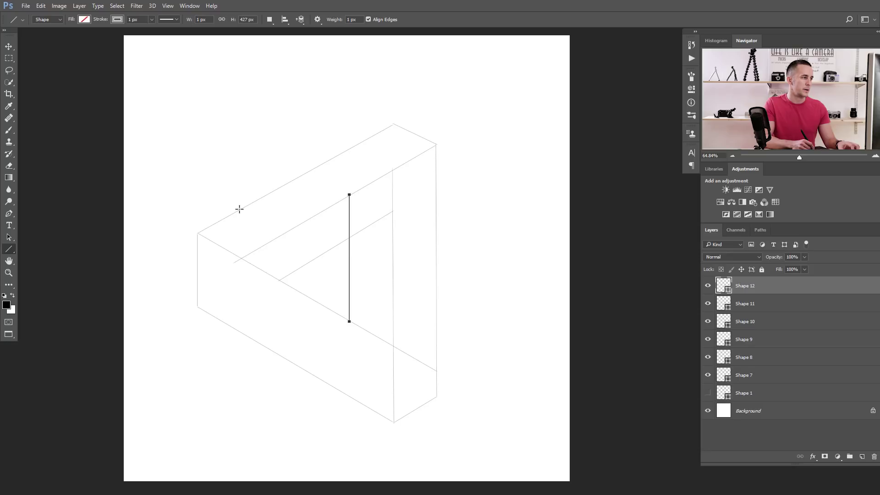
pyautogui.moveTo(240, 209); pyautogui.dragTo(393, 297)
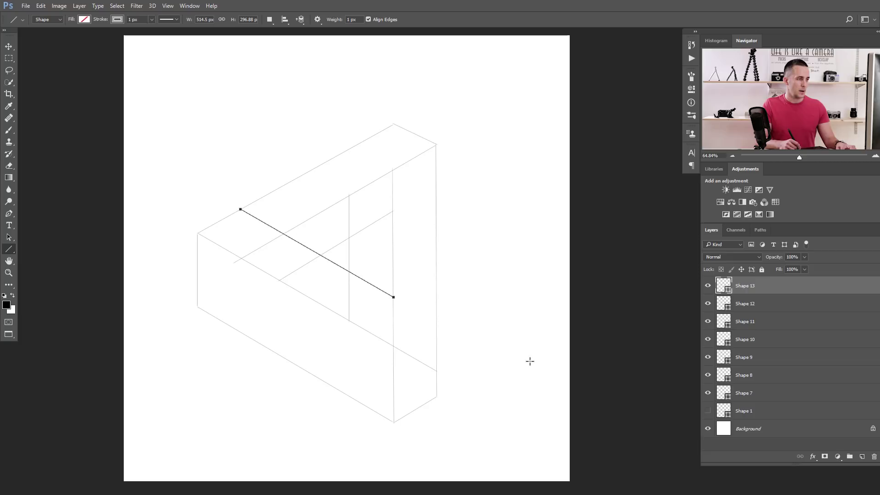
# Merge all the line layers, Shape 7 to Shape 13, into a single shape layer.
pyautogui.keyDown('shift'); pyautogui.click(722, 395); pyautogui.keyUp('shift')
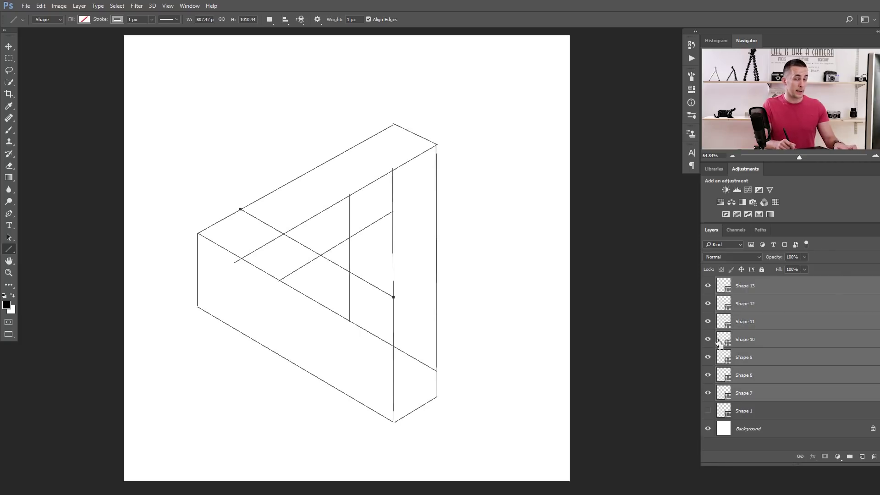
pyautogui.hotkey('ctrl', 'e')
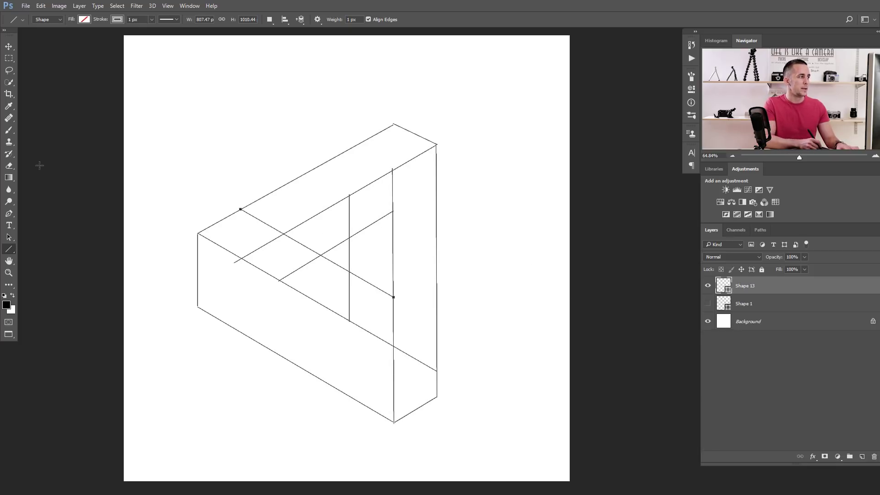
# Rasterize the merged line layer Shape 13 and get the Eraser ready for trimming it.
pyautogui.click(10, 166)
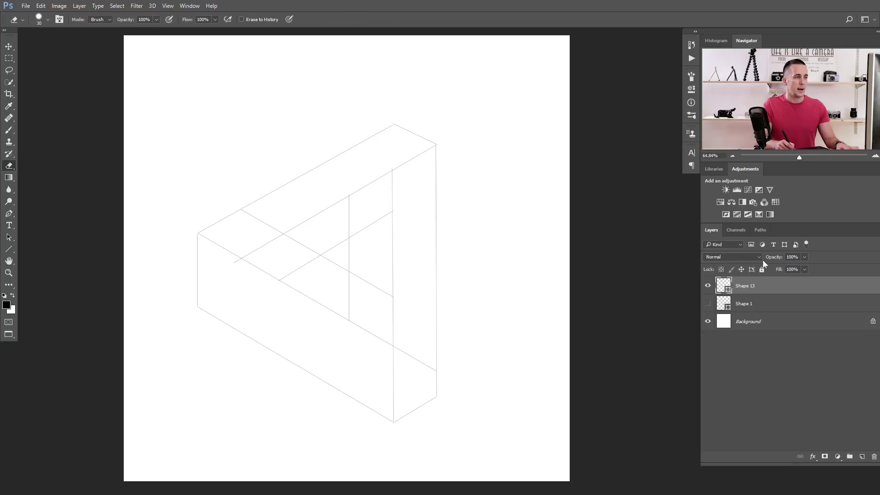
pyautogui.rightClick(771, 288)
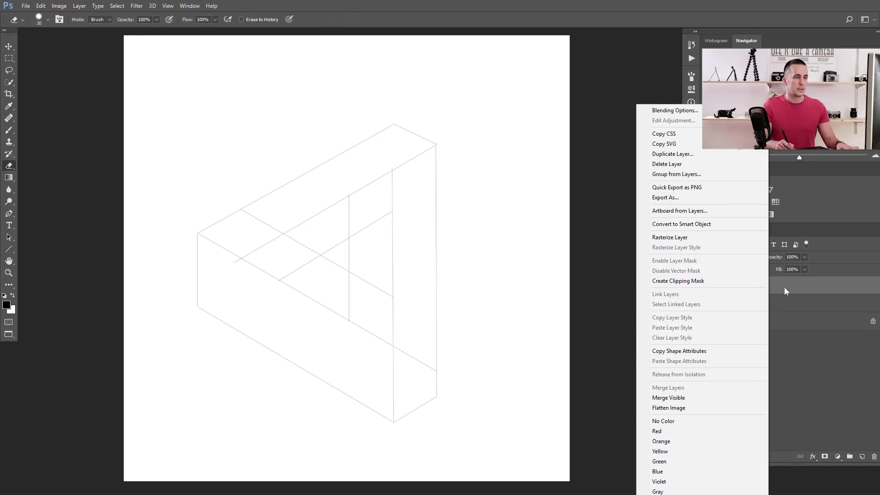
pyautogui.click(785, 287)
pyautogui.rightClick(769, 292)
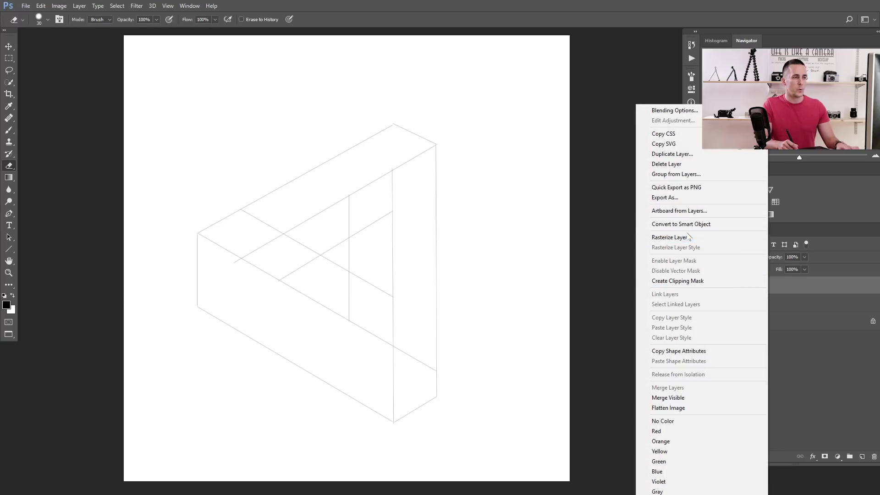
pyautogui.click(674, 238)
# Erase the overhanging stub at the upper-left and the surplus line segments between the inner verticals and across the right bar.
pyautogui.moveTo(227, 266); pyautogui.dragTo(237, 266)
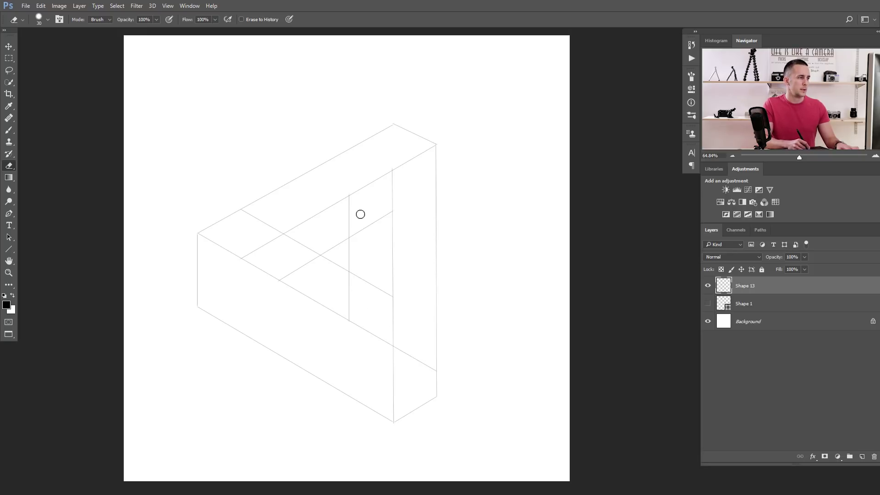
pyautogui.moveTo(355, 271); pyautogui.dragTo(382, 296)
pyautogui.moveTo(383, 199)
pyautogui.mouseDown()
pyautogui.moveTo(369, 242)
pyautogui.moveTo(366, 227)
pyautogui.moveTo(356, 243)
pyautogui.mouseUp()
pyautogui.moveTo(373, 340); pyautogui.dragTo(385, 350)
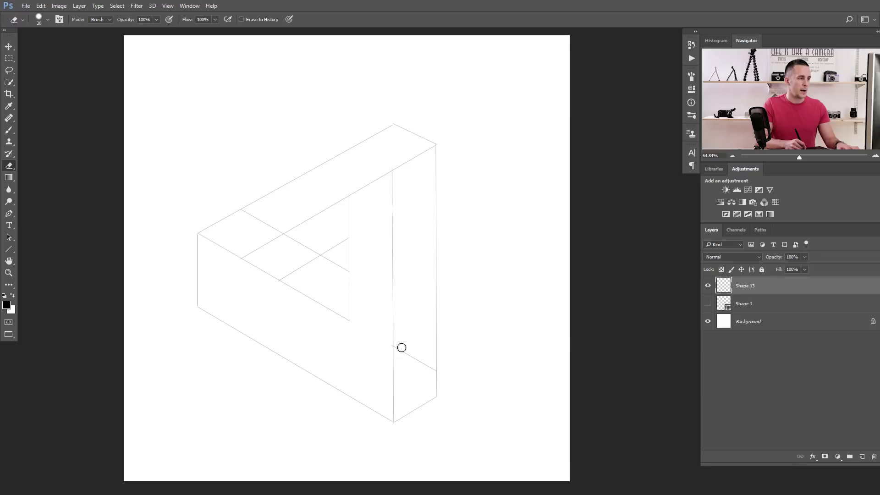
pyautogui.moveTo(399, 347); pyautogui.dragTo(431, 370)
pyautogui.click(393, 204)
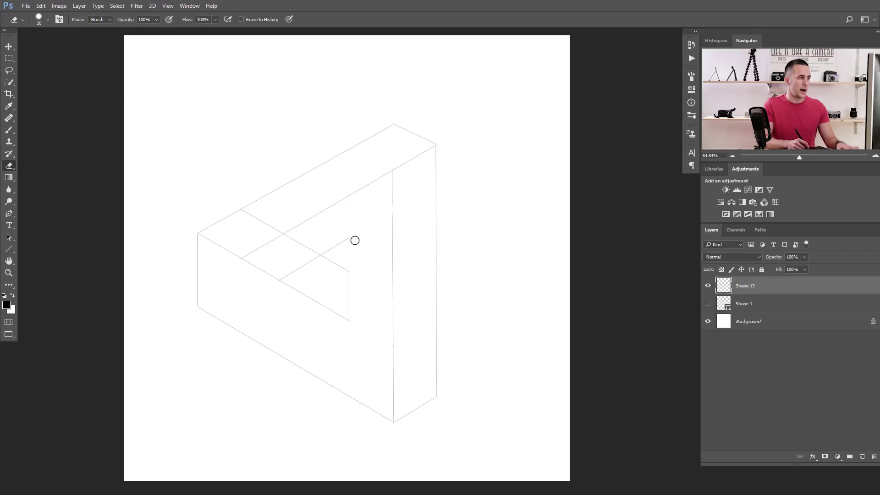
# Draw a line extending the inner diagonal from the inner vertical to the right outer edge and merge it with the Shape 13 layer.
pyautogui.click(10, 248)
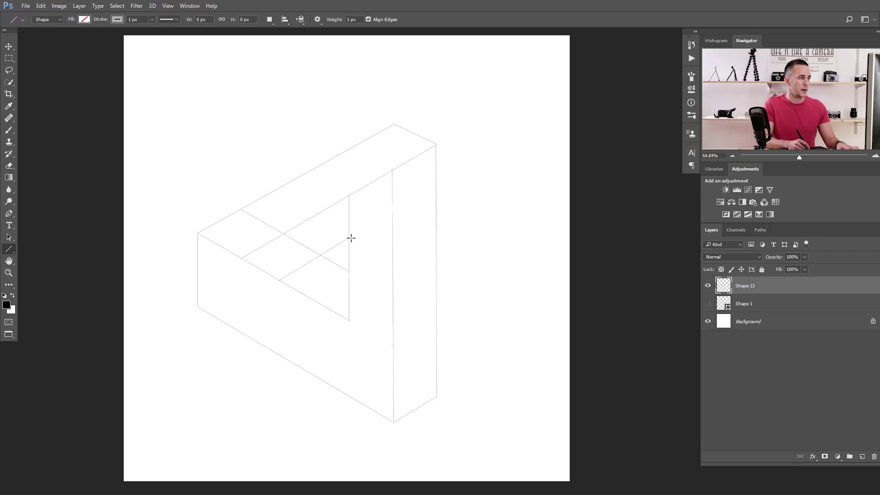
pyautogui.moveTo(348, 239); pyautogui.dragTo(436, 186)
pyautogui.keyDown('shift'); pyautogui.click(773, 304); pyautogui.keyUp('shift')
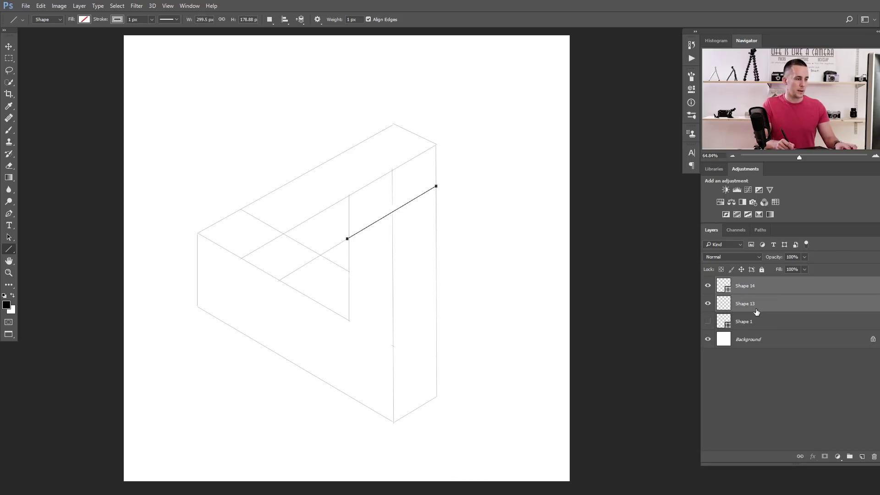
pyautogui.hotkey('ctrl', 'e')
pyautogui.rightClick(773, 290)
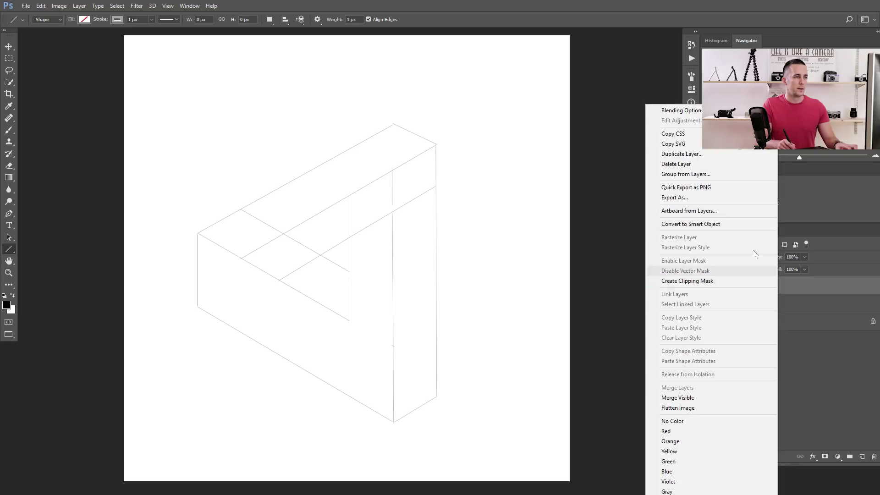
pyautogui.press('Escape')
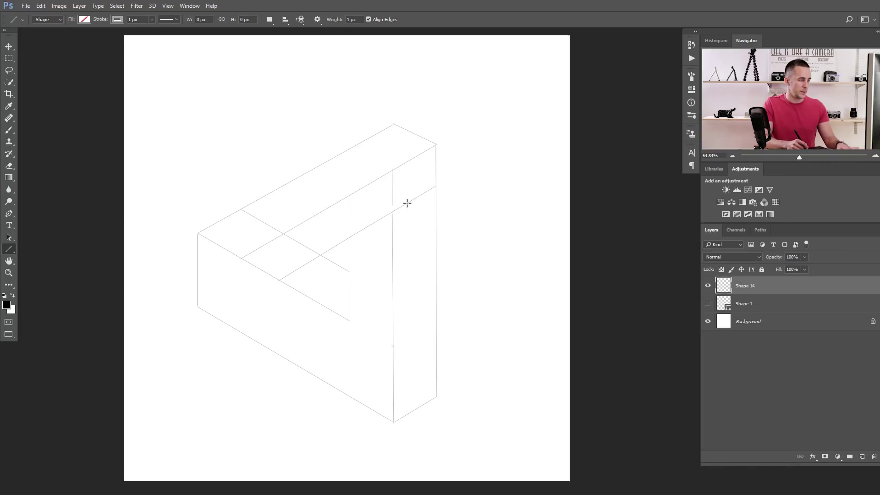
# Erase the diagonal extension beyond the inner corner and the vertical segments that cross the band above the opening.
pyautogui.press('e')
pyautogui.moveTo(391, 203)
pyautogui.mouseDown()
pyautogui.moveTo(388, 177)
pyautogui.moveTo(391, 223)
pyautogui.mouseUp()
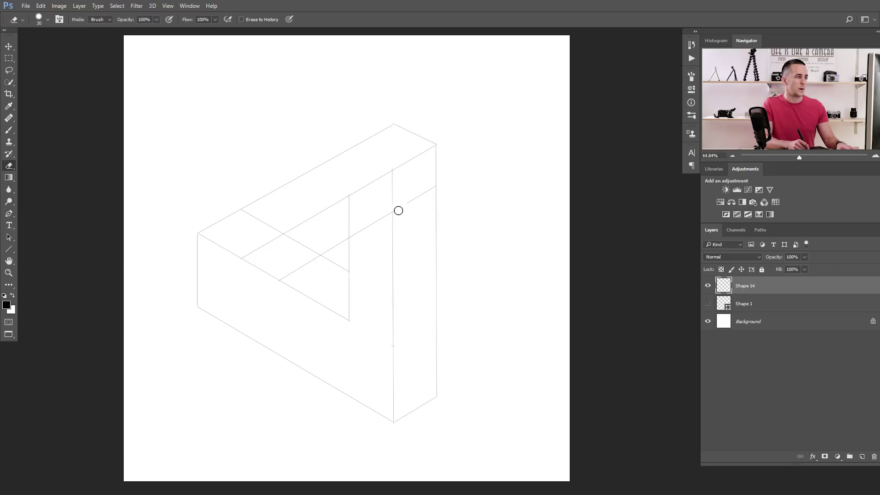
pyautogui.moveTo(407, 212)
pyautogui.mouseDown()
pyautogui.moveTo(434, 189)
pyautogui.moveTo(395, 173)
pyautogui.moveTo(383, 190)
pyautogui.moveTo(401, 189)
pyautogui.moveTo(388, 206)
pyautogui.mouseUp()
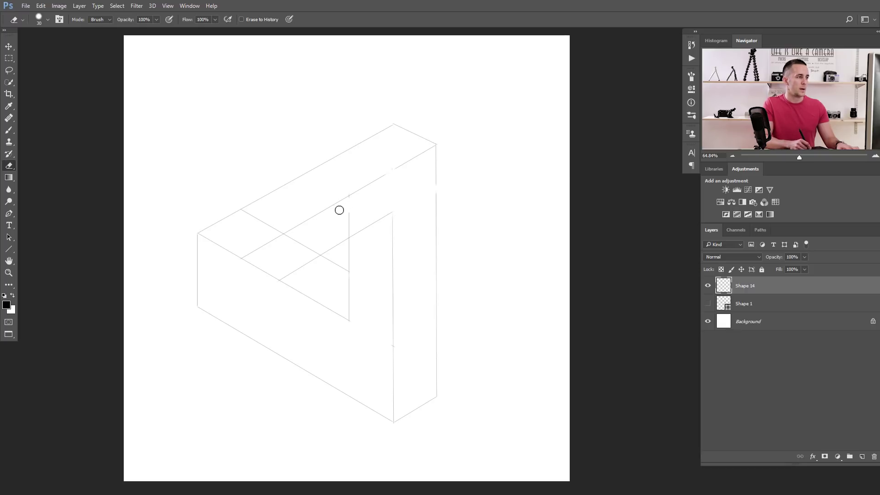
pyautogui.click(300, 243)
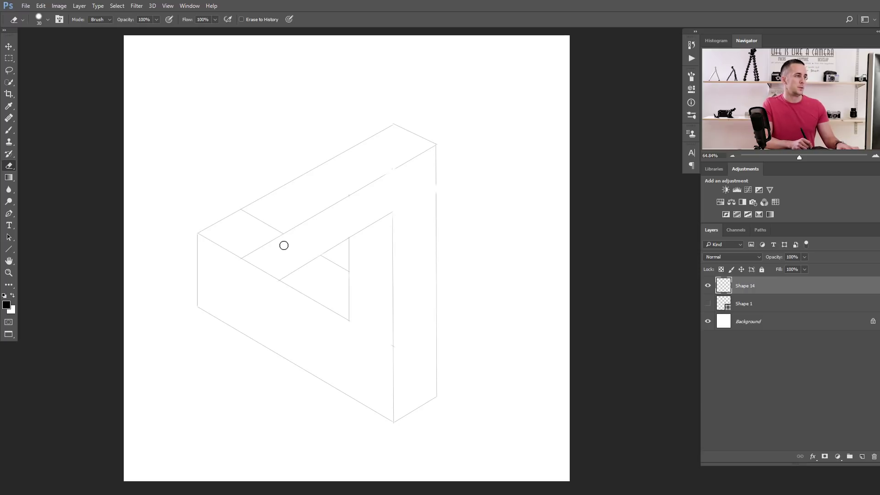
pyautogui.hotkey('ctrl', 'z')
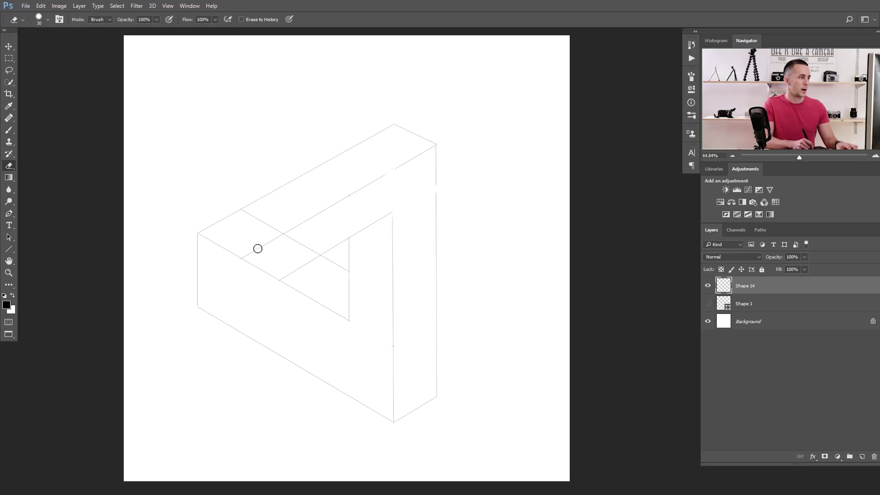
pyautogui.hotkey('ctrl', 'z')
# Erase the leftover line segments crossing the left corner and move the line drawing to about the middle of the canvas.
pyautogui.moveTo(276, 232)
pyautogui.mouseDown()
pyautogui.moveTo(271, 214)
pyautogui.moveTo(242, 221)
pyautogui.mouseUp()
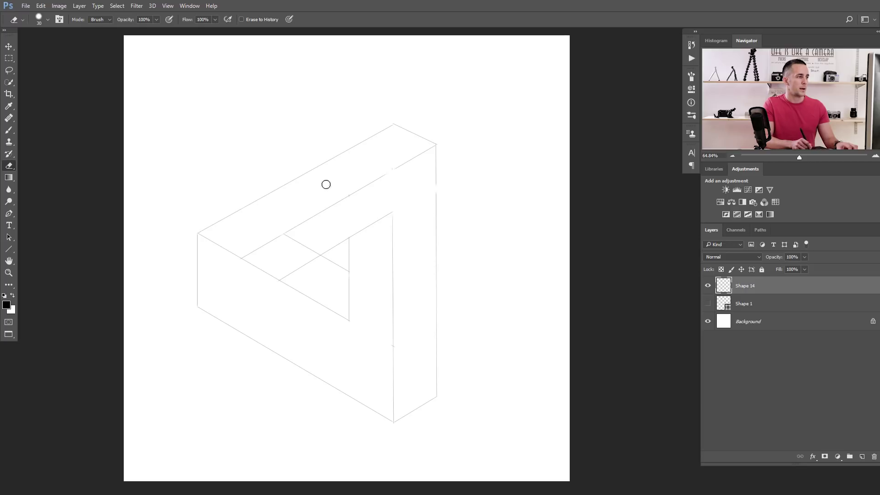
pyautogui.moveTo(282, 243)
pyautogui.mouseDown()
pyautogui.moveTo(266, 253)
pyautogui.moveTo(255, 246)
pyautogui.moveTo(245, 254)
pyautogui.moveTo(303, 270)
pyautogui.mouseUp()
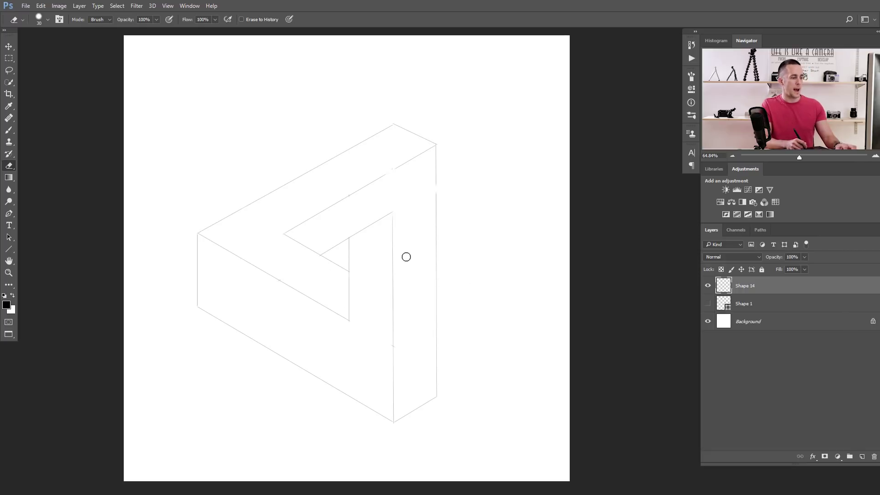
pyautogui.press('v')
pyautogui.moveTo(361, 276)
pyautogui.mouseDown()
pyautogui.moveTo(403, 249)
pyautogui.moveTo(379, 263)
pyautogui.moveTo(373, 239)
pyautogui.moveTo(375, 255)
pyautogui.moveTo(385, 238)
pyautogui.mouseUp()
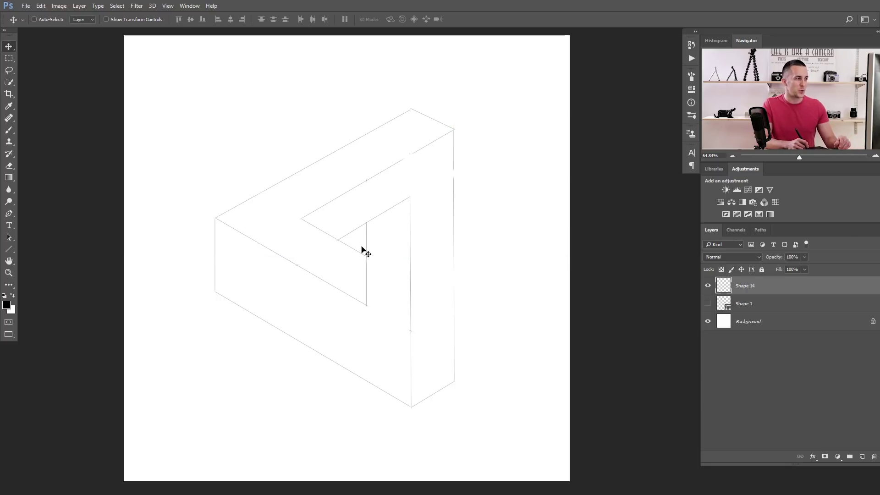
pyautogui.moveTo(384, 263)
pyautogui.mouseDown()
pyautogui.moveTo(387, 281)
pyautogui.moveTo(399, 282)
pyautogui.mouseUp()
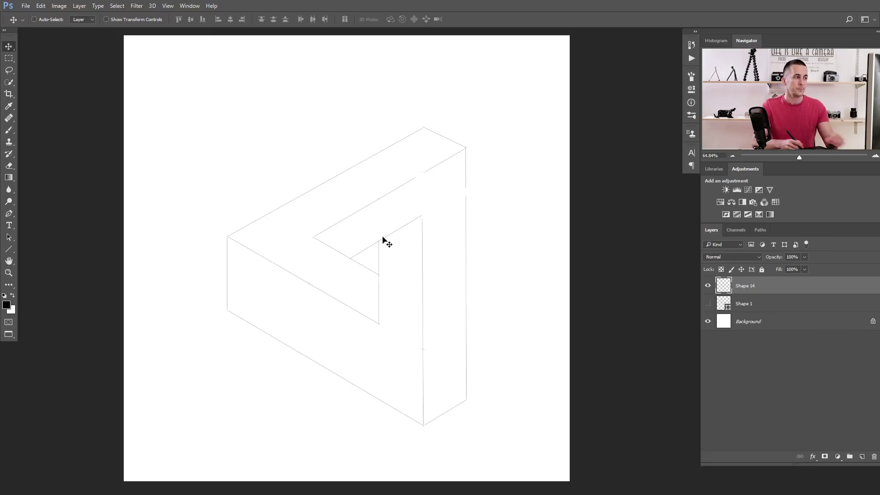
# Add a new layer and trace a closed Pen path around the L-shaped face formed by the upper-left bar and its inner arm.
pyautogui.click(862, 457)
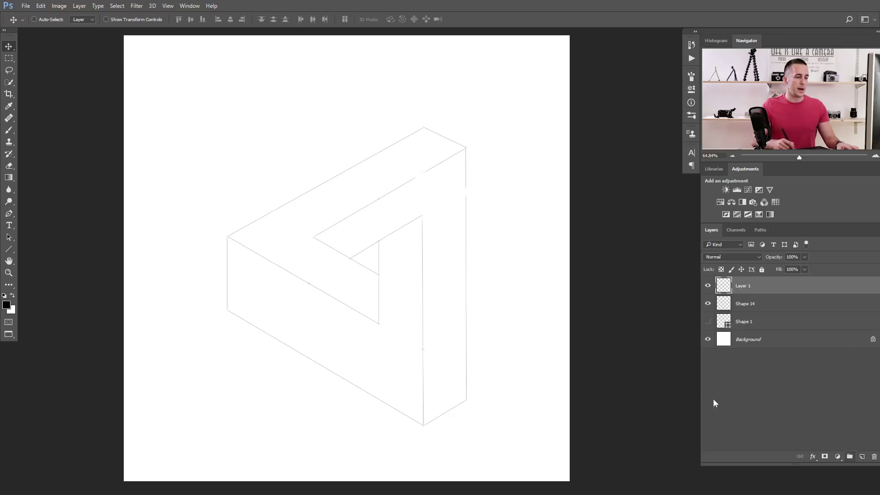
pyautogui.press('p')
pyautogui.scroll(4, 404, 138)
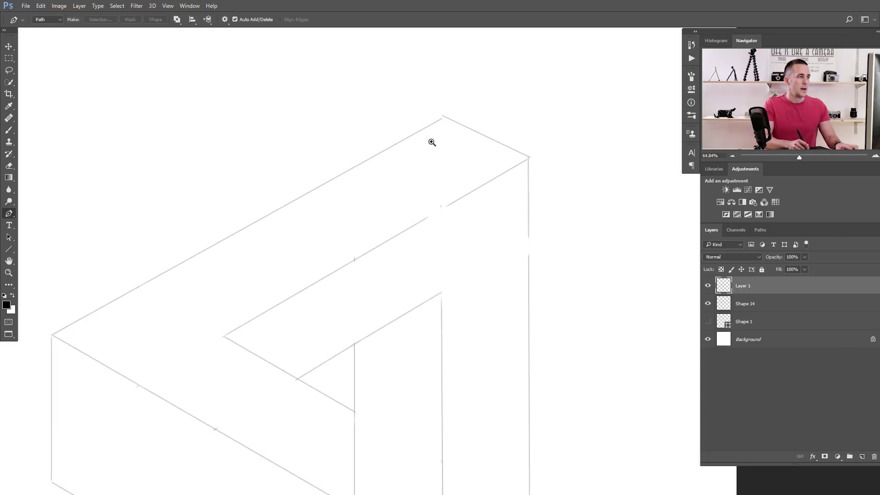
pyautogui.click(445, 118)
pyautogui.scroll(-3, 217, 224)
pyautogui.hscroll(-3, 217, 224)
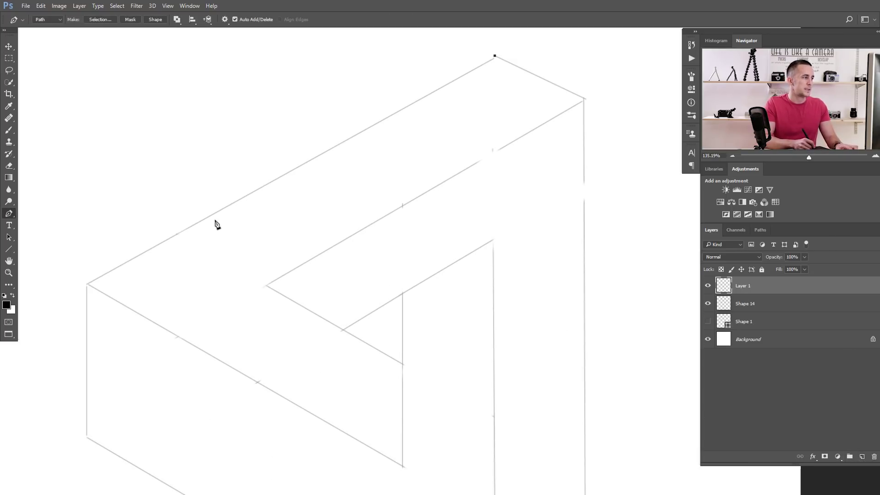
pyautogui.click(87, 284)
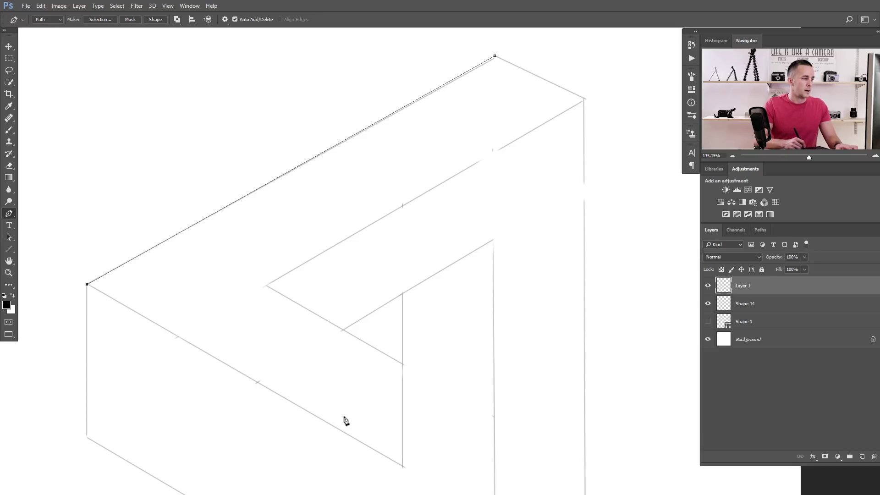
pyautogui.click(403, 466)
pyautogui.click(403, 364)
pyautogui.click(403, 365)
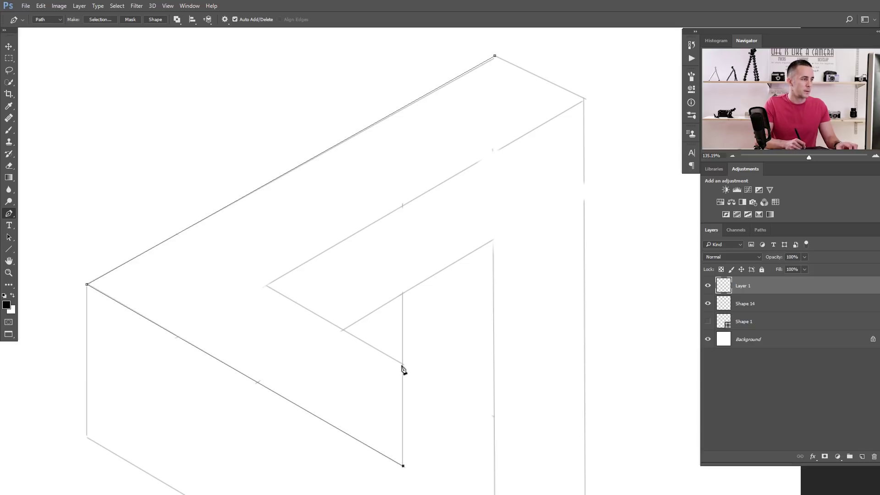
pyautogui.click(267, 285)
pyautogui.click(585, 100)
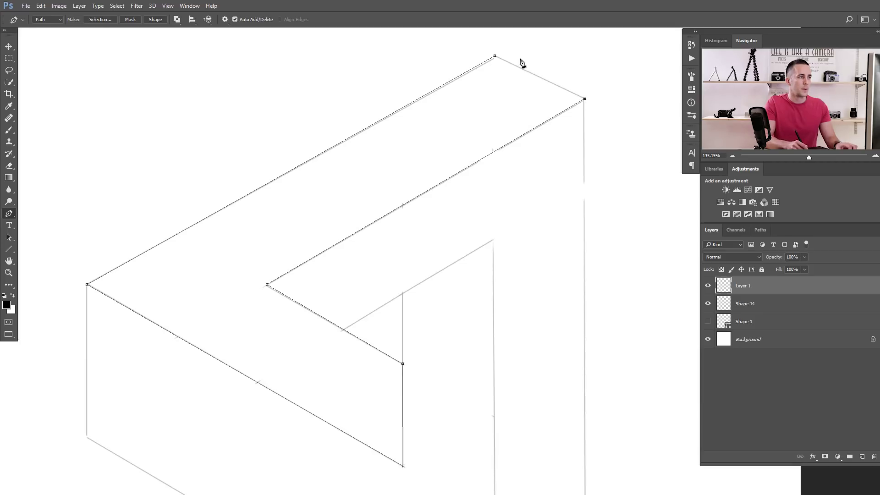
pyautogui.click(495, 57)
# Turn the path into a selection, fill it with red ff0000 on Layer 1 and deselect.
pyautogui.hotkey('ctrl', '0')
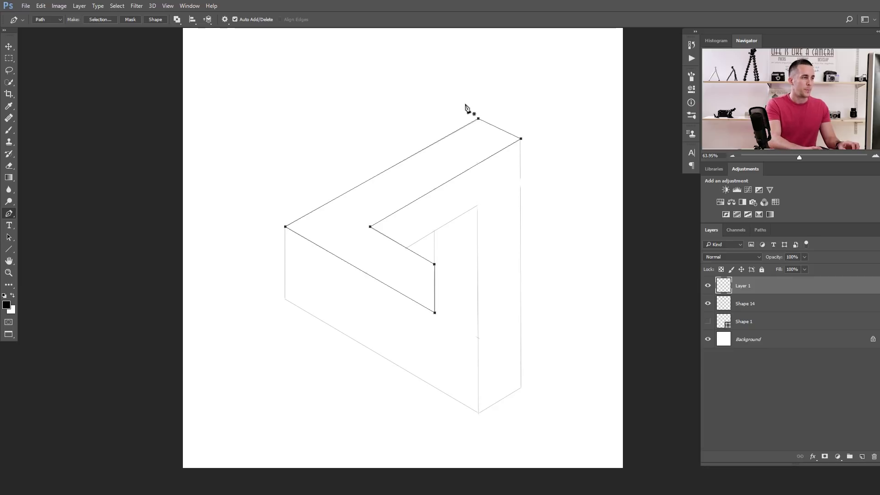
pyautogui.hotkey('ctrl', 'Return')
pyautogui.press('i')
pyautogui.click(6, 304)
pyautogui.write('ff0000')
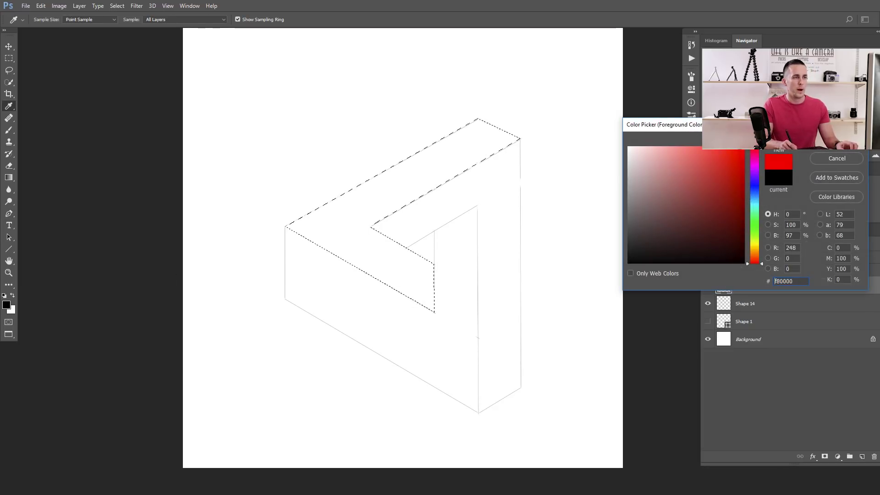
pyautogui.press('Return')
pyautogui.press('p')
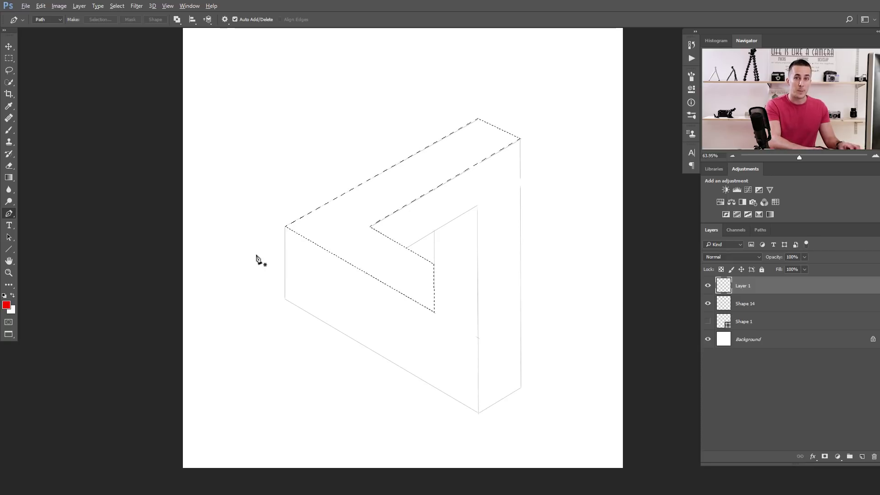
pyautogui.hotkey('alt', 'BackSpace')
pyautogui.hotkey('ctrl', 'd')
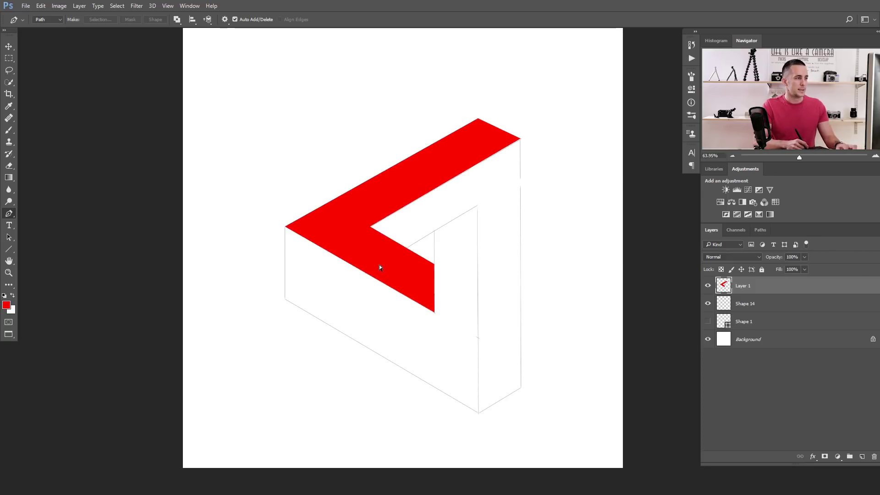
# Add another layer and trace a closed Pen path around the face formed by the right bar and the inner diagonal band.
pyautogui.moveTo(434, 197); pyautogui.dragTo(452, 216)
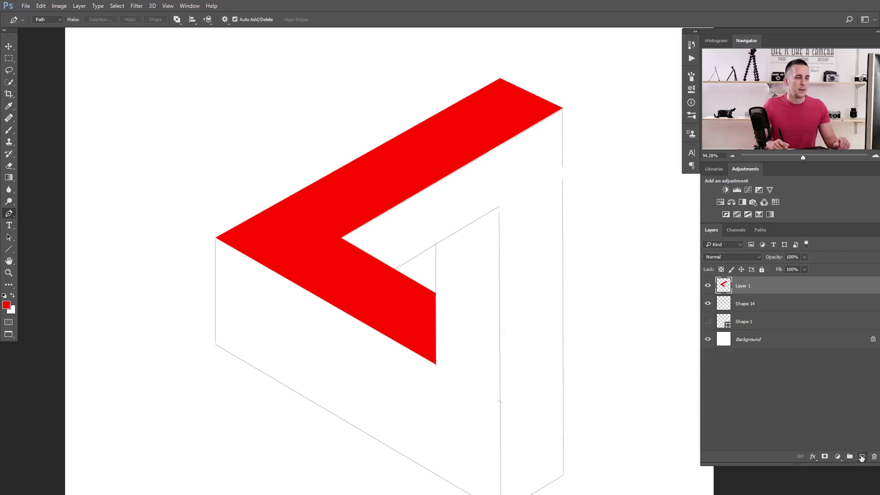
pyautogui.click(862, 457)
pyautogui.scroll(2, 560, 123)
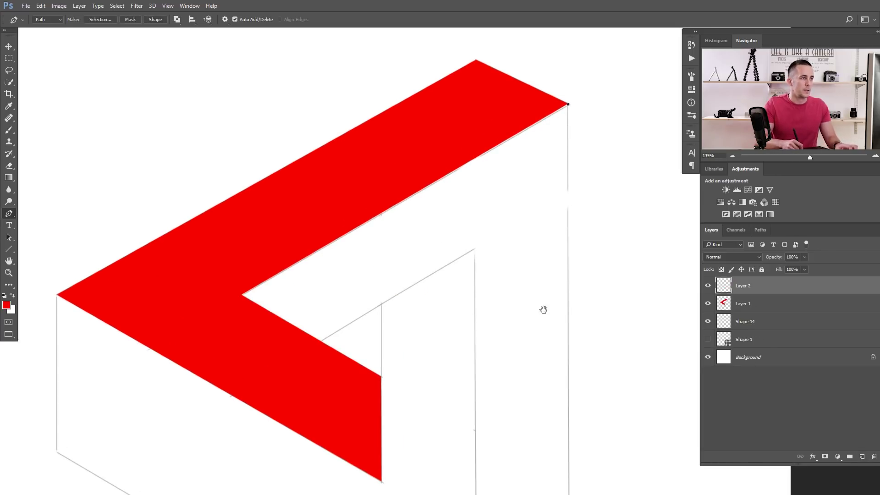
pyautogui.scroll(-10, 543, 309)
pyautogui.click(544, 392)
pyautogui.click(450, 448)
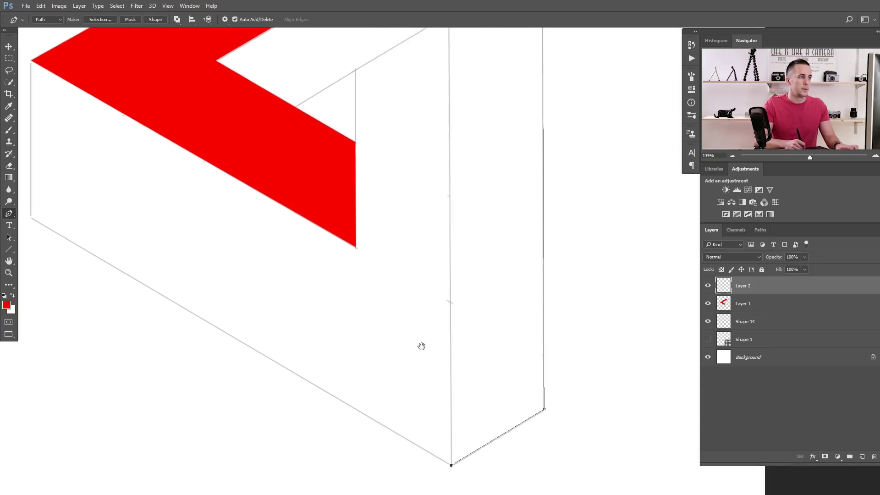
pyautogui.scroll(8, 420, 284)
pyautogui.click(439, 202)
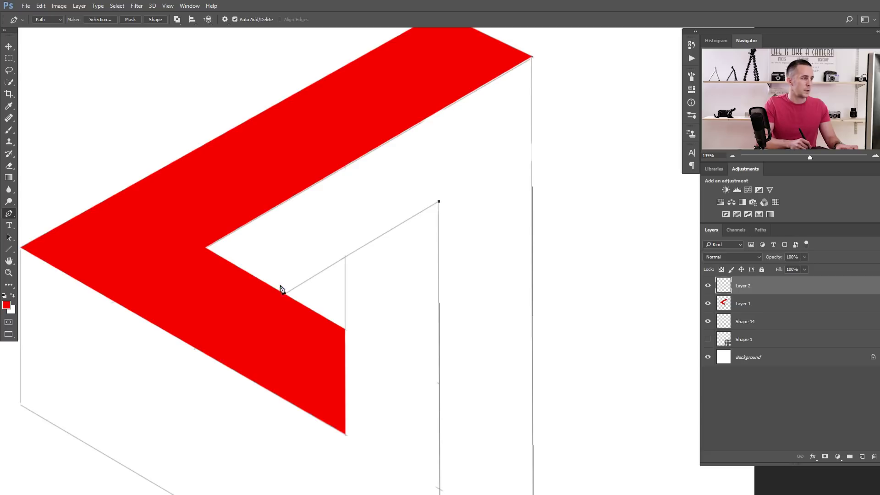
pyautogui.click(285, 294)
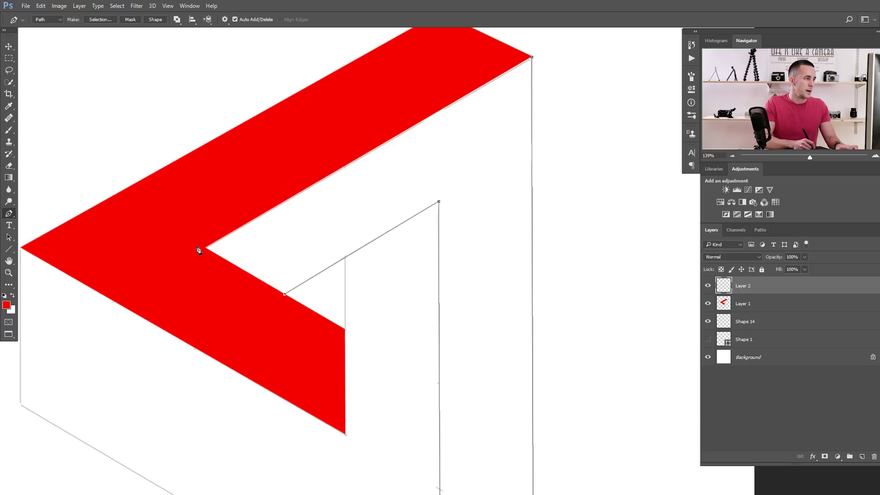
pyautogui.click(533, 58)
pyautogui.press('Return')
# Turn the right-hand face's path into a selection, fill it with blue 003cff on Layer 2 and deselect.
pyautogui.hotkey('ctrl', 'Return')
pyautogui.scroll(-4, 454, 265)
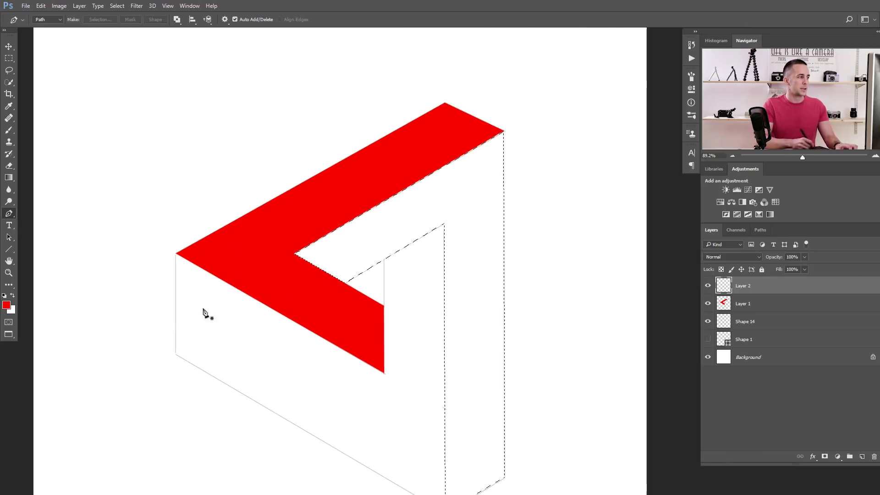
pyautogui.click(7, 305)
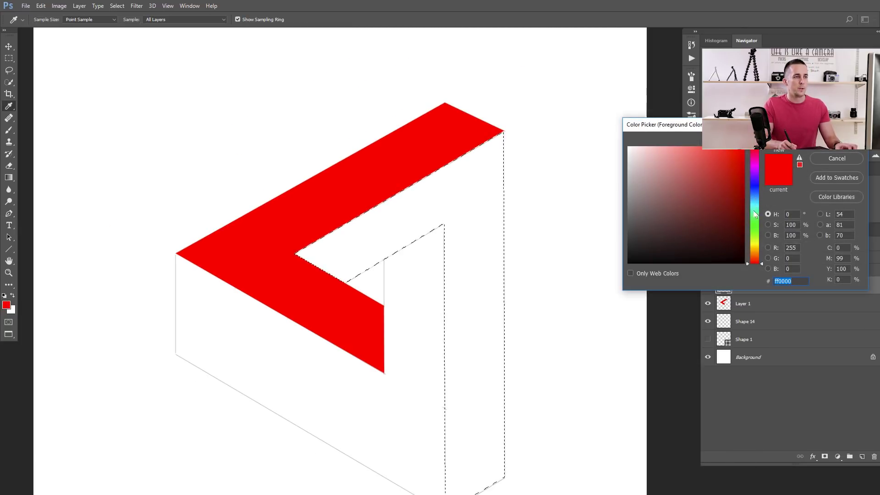
pyautogui.moveTo(755, 214); pyautogui.dragTo(755, 190)
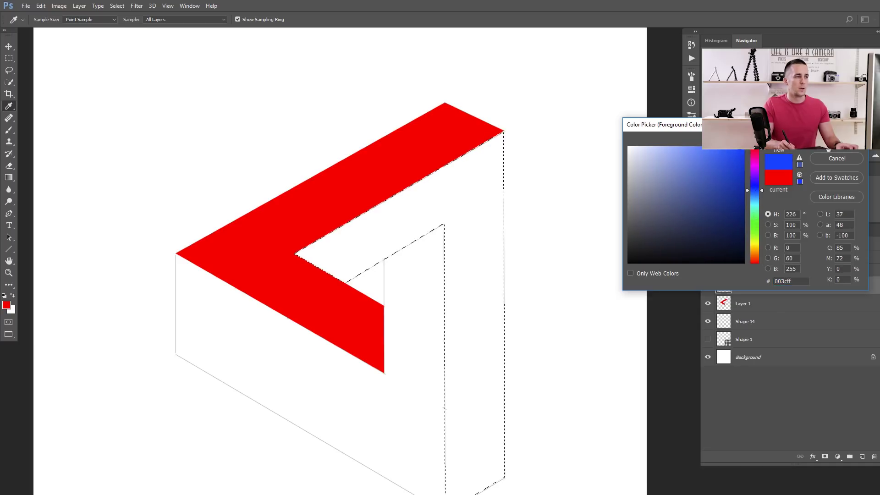
pyautogui.click(837, 139)
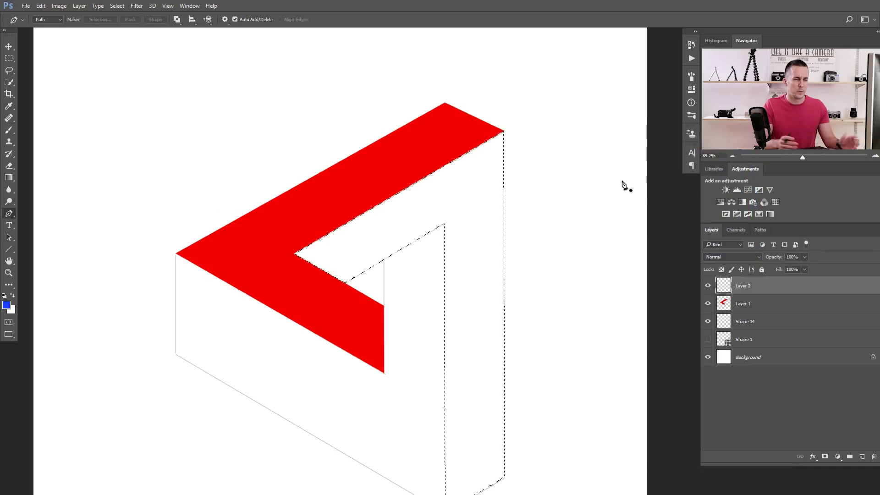
pyautogui.scroll(-3, 438, 289)
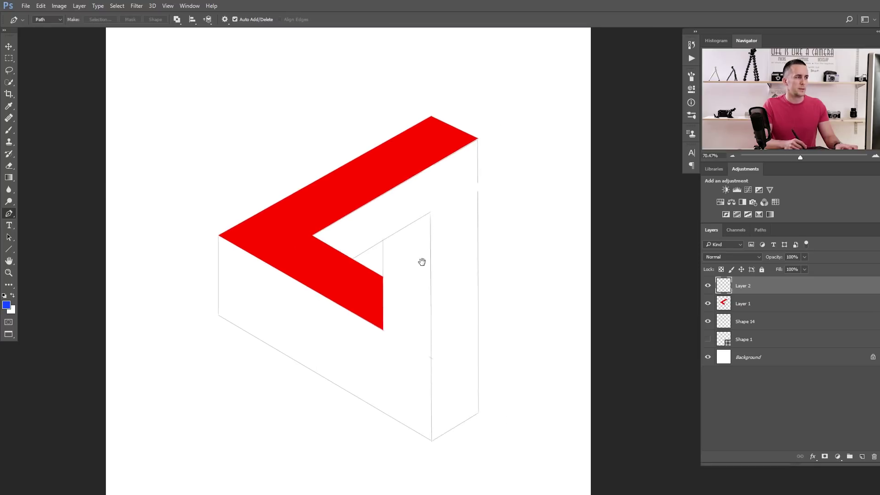
pyautogui.hotkey('ctrl', 'Return')
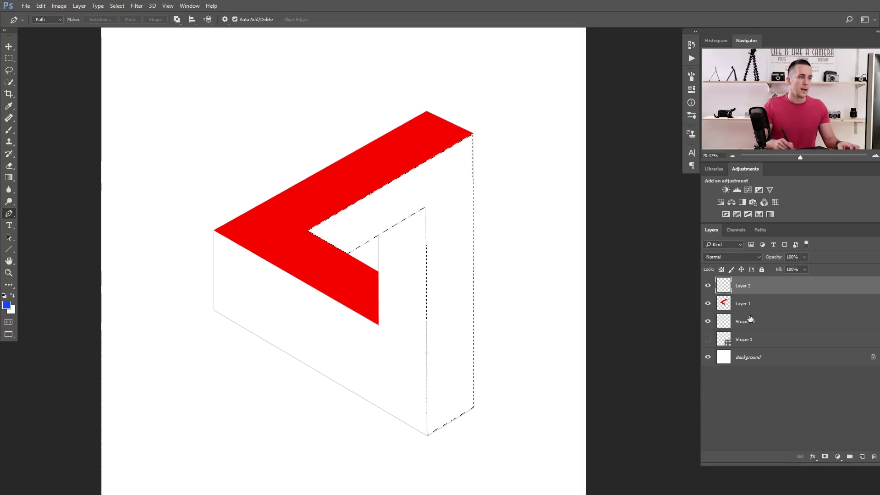
pyautogui.hotkey('alt', 'BackSpace')
pyautogui.hotkey('ctrl', 'd')
# Add another layer and trace a closed Pen path around the remaining face formed by the lower-left bar and the inner vertical band.
pyautogui.click(862, 456)
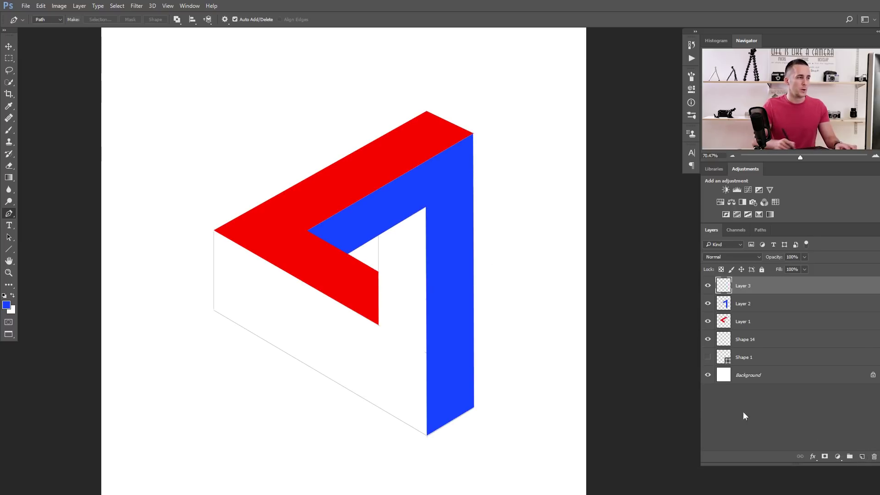
pyautogui.moveTo(379, 289); pyautogui.dragTo(381, 228)
pyautogui.click(385, 214)
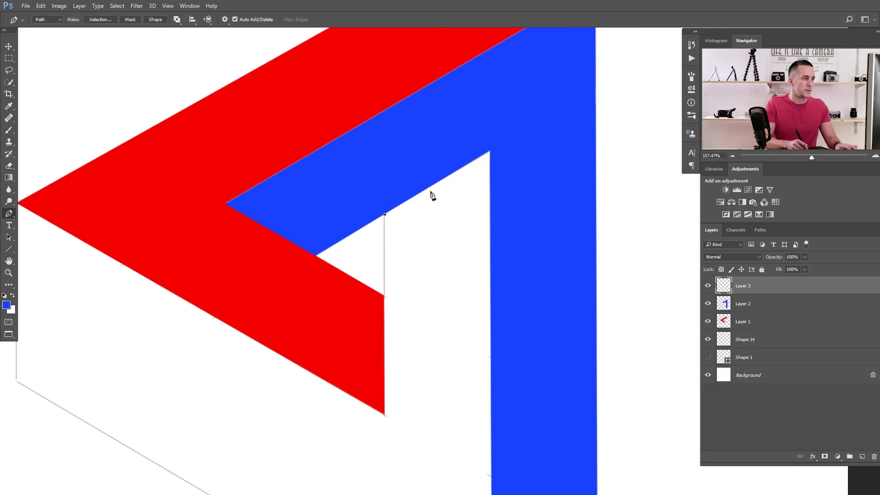
pyautogui.moveTo(473, 326); pyautogui.dragTo(446, 141)
pyautogui.click(475, 468)
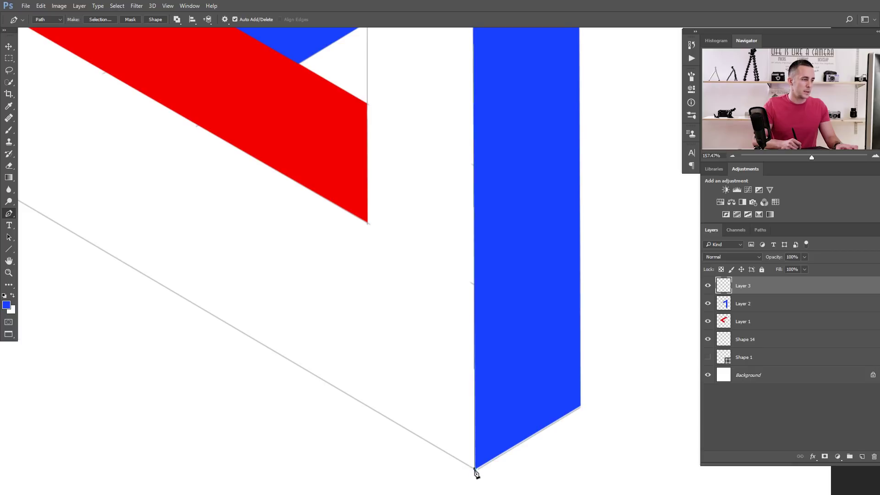
pyautogui.moveTo(344, 382); pyautogui.dragTo(417, 393)
pyautogui.click(290, 298)
pyautogui.click(291, 122)
pyautogui.moveTo(479, 249); pyautogui.dragTo(274, 191)
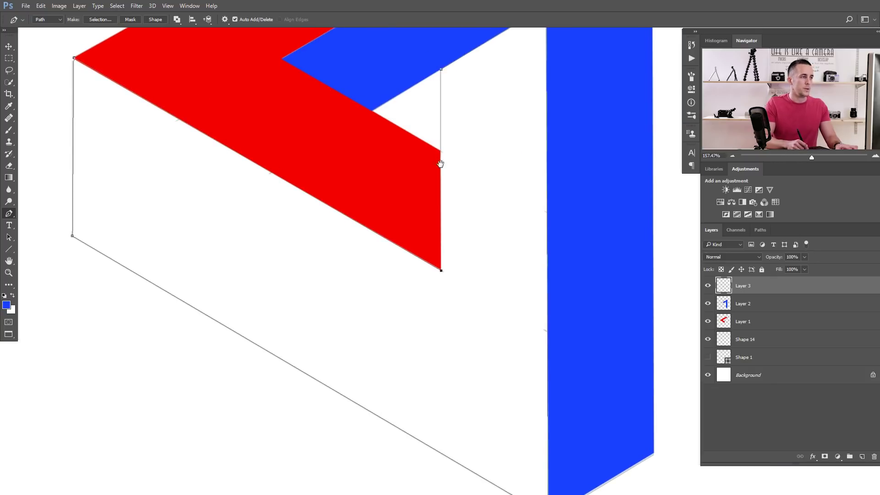
pyautogui.moveTo(446, 76); pyautogui.dragTo(434, 223)
pyautogui.click(428, 217)
pyautogui.hotkey('ctrl', '0')
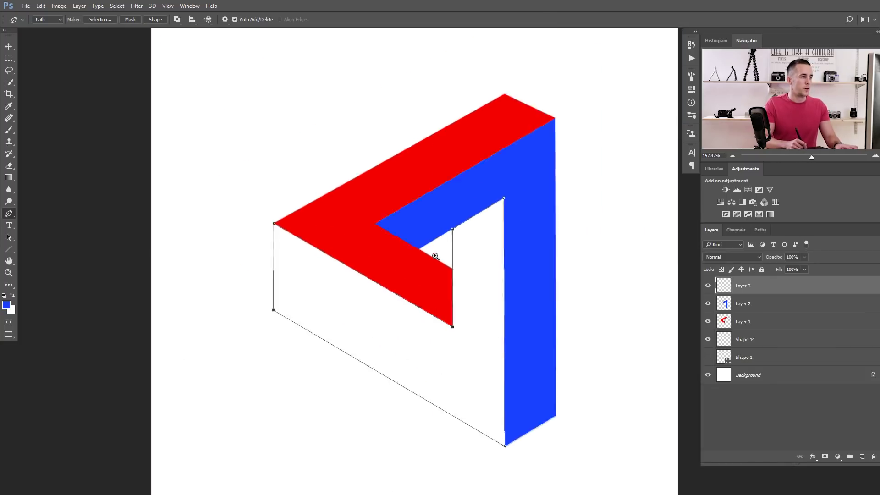
# Turn the path into a selection, fill it with bright green 00ff36 on Layer 3 and deselect.
pyautogui.hotkey('ctrl', 'Return')
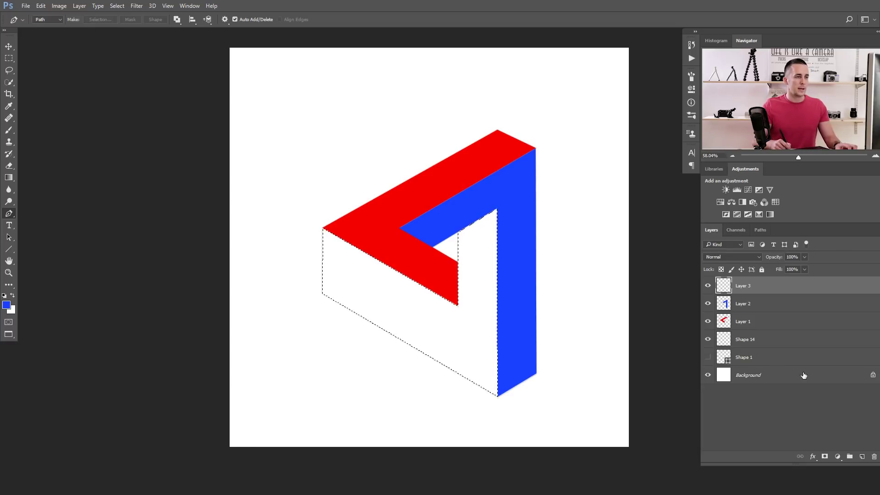
pyautogui.click(7, 305)
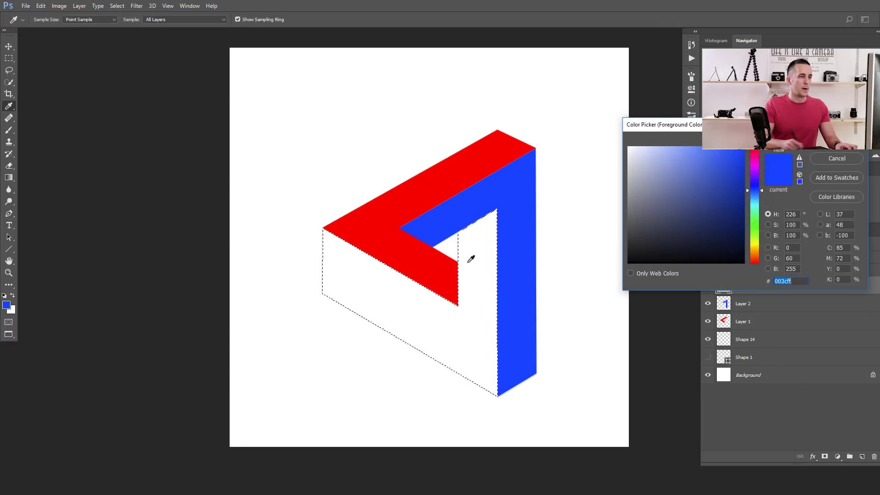
pyautogui.click(756, 222)
pyautogui.press('Return')
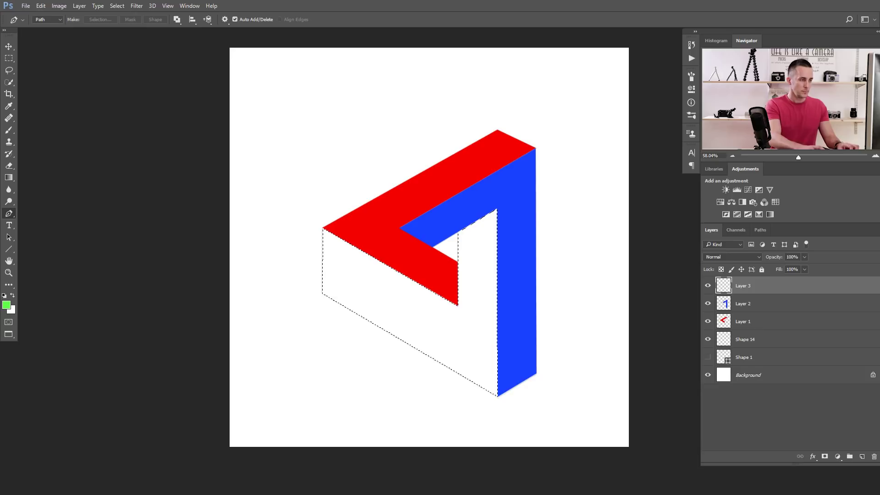
pyautogui.hotkey('alt', 'BackSpace')
pyautogui.hotkey('ctrl', 'd')
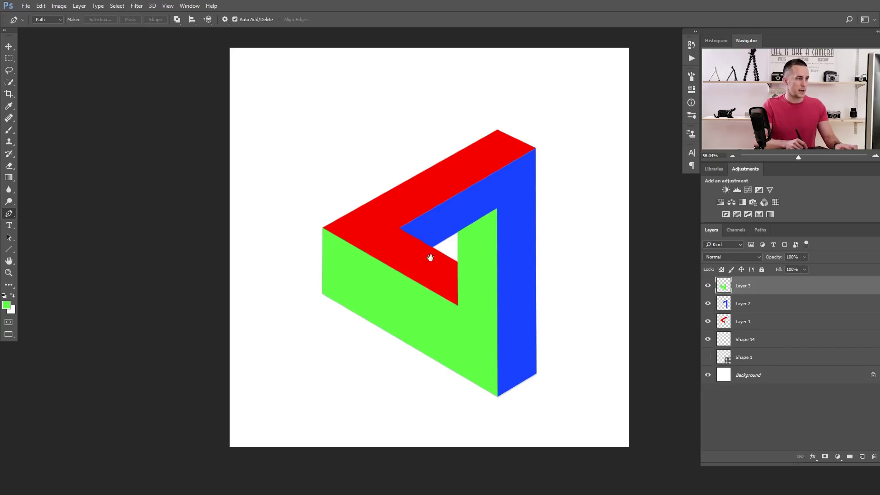
# Delete the Shape 14, Shape 1 and white Background layers, keeping only the three coloured face layers.
pyautogui.moveTo(430, 258); pyautogui.dragTo(369, 262)
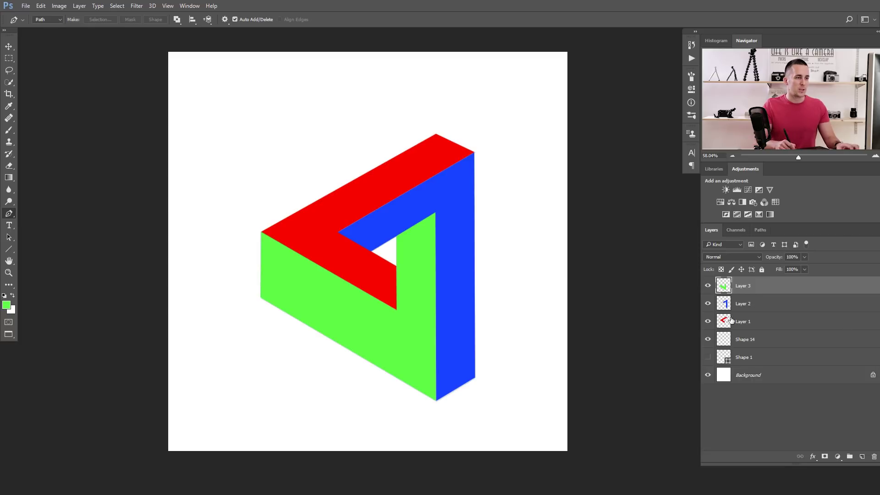
pyautogui.click(725, 341)
pyautogui.keyDown('shift'); pyautogui.click(732, 357); pyautogui.keyUp('shift')
pyautogui.press('Delete')
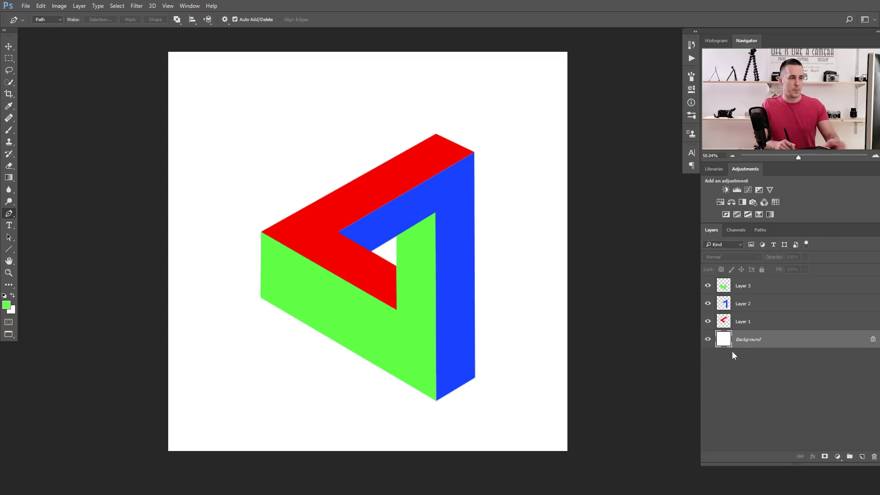
pyautogui.press('Delete')
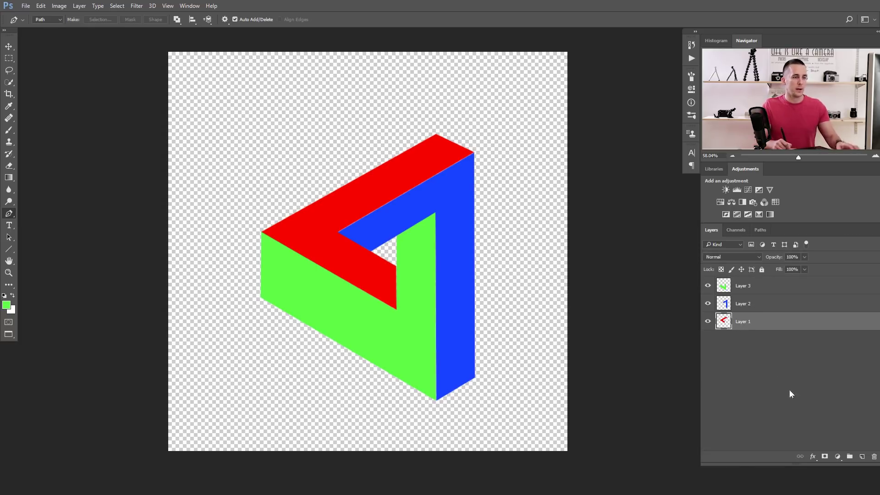
# Add a Solid Color fill layer in blue-grey a7b9c2 and place it beneath Layer 1 as the backdrop.
pyautogui.click(837, 457)
pyautogui.click(786, 253)
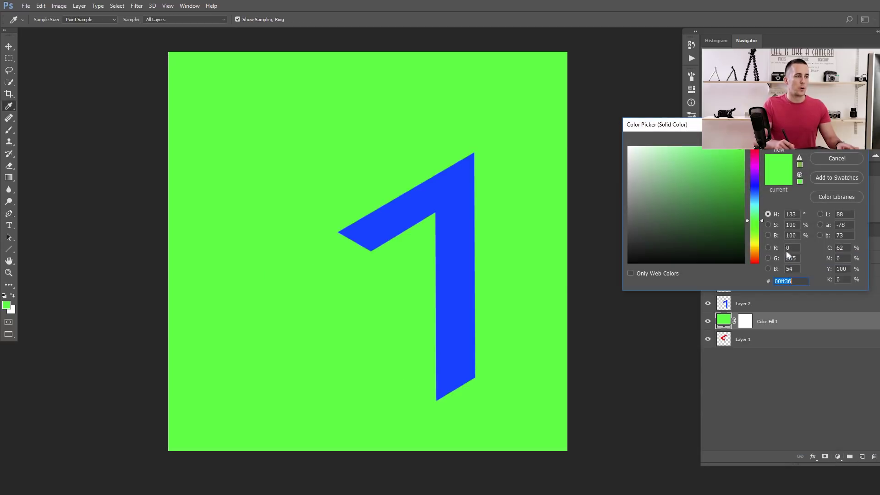
pyautogui.moveTo(753, 215); pyautogui.dragTo(753, 198)
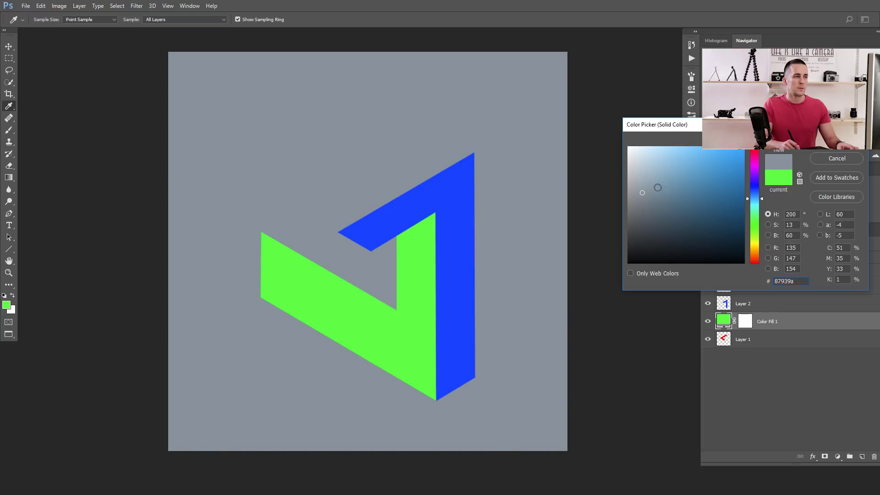
pyautogui.click(644, 174)
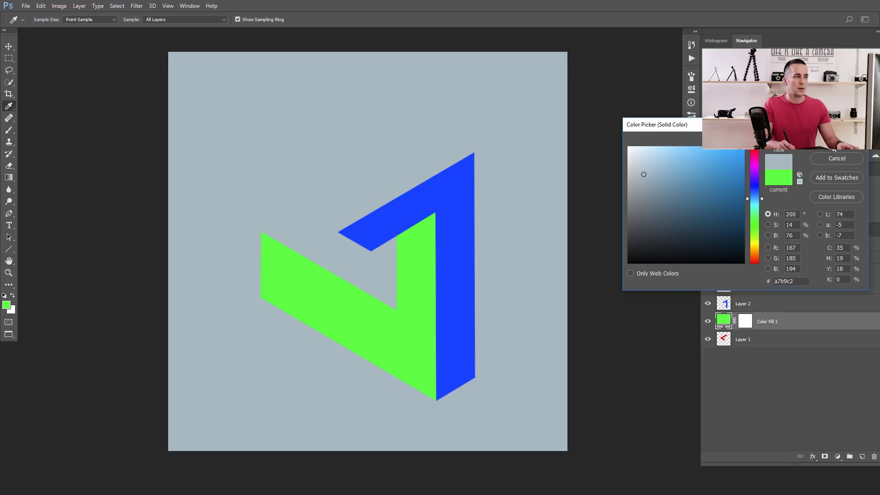
pyautogui.click(836, 140)
pyautogui.moveTo(844, 324); pyautogui.dragTo(779, 349)
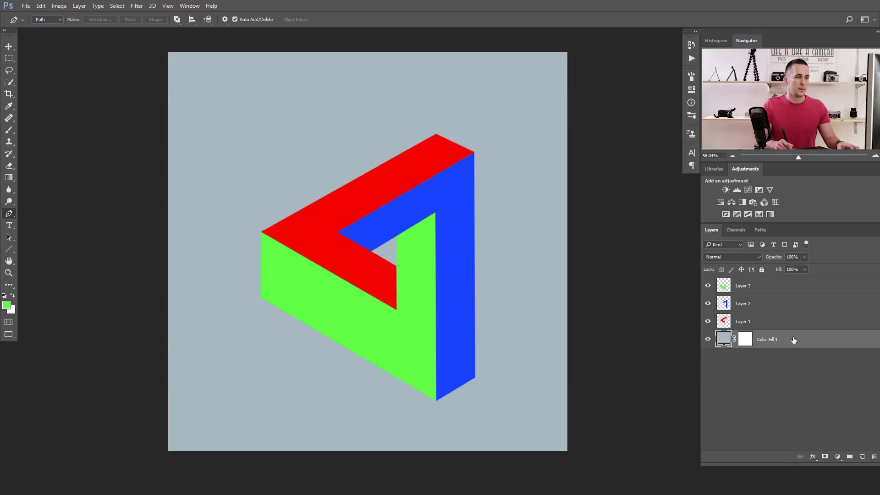
# Apply a Gradient Overlay to the backdrop fill layer, using Soft Light, Radial style, 100% opacity and 150% scale.
pyautogui.doubleClick(819, 342)
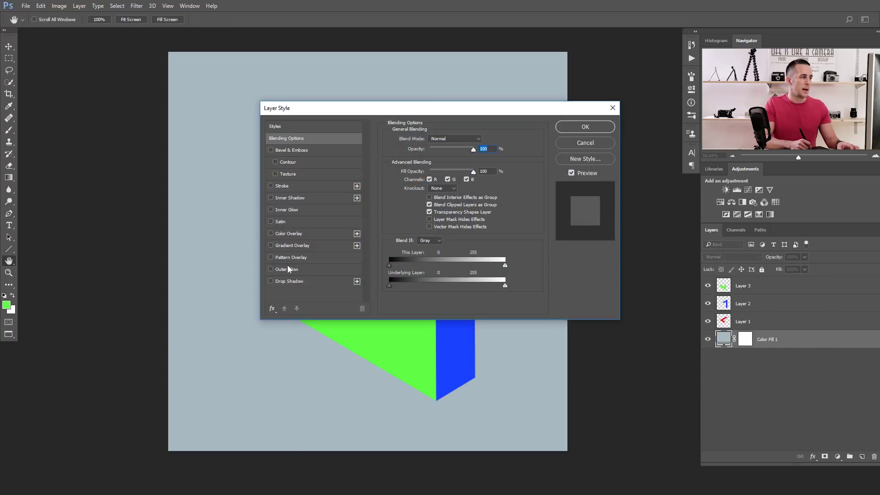
pyautogui.click(291, 246)
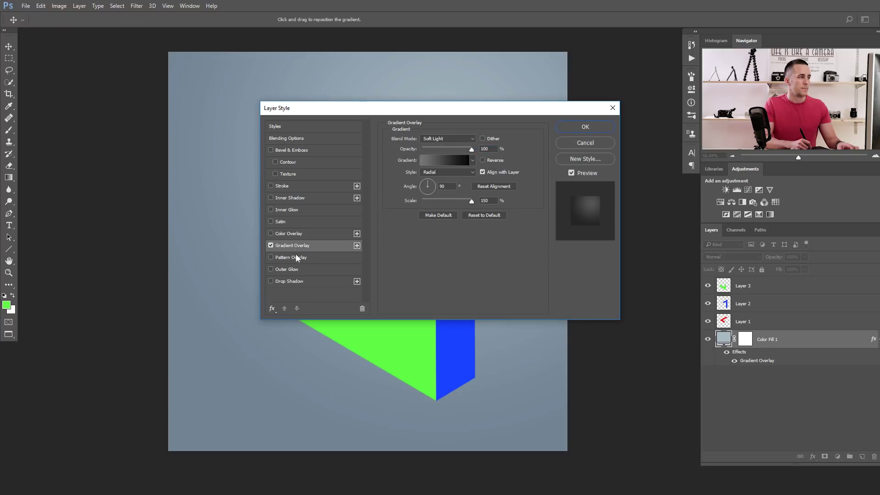
pyautogui.moveTo(455, 110)
pyautogui.mouseDown()
pyautogui.moveTo(450, 220)
pyautogui.moveTo(471, 267)
pyautogui.moveTo(503, 114)
pyautogui.moveTo(463, 120)
pyautogui.mouseUp()
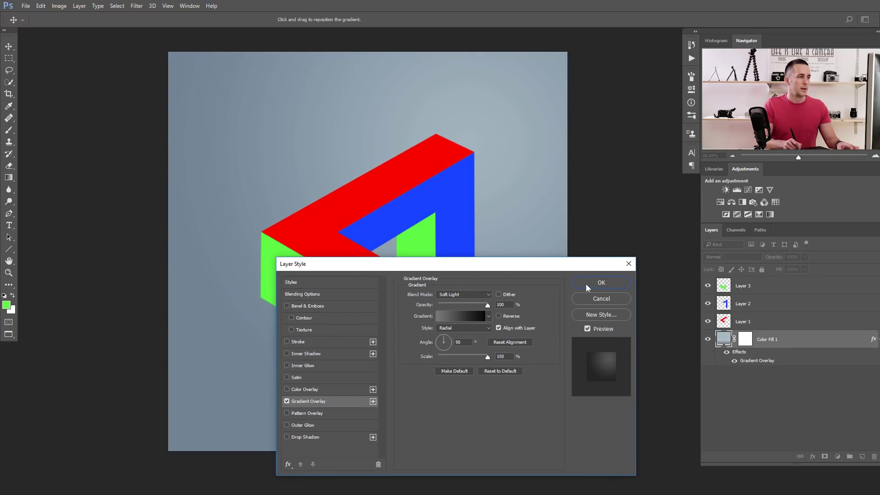
pyautogui.click(601, 283)
pyautogui.press('p')
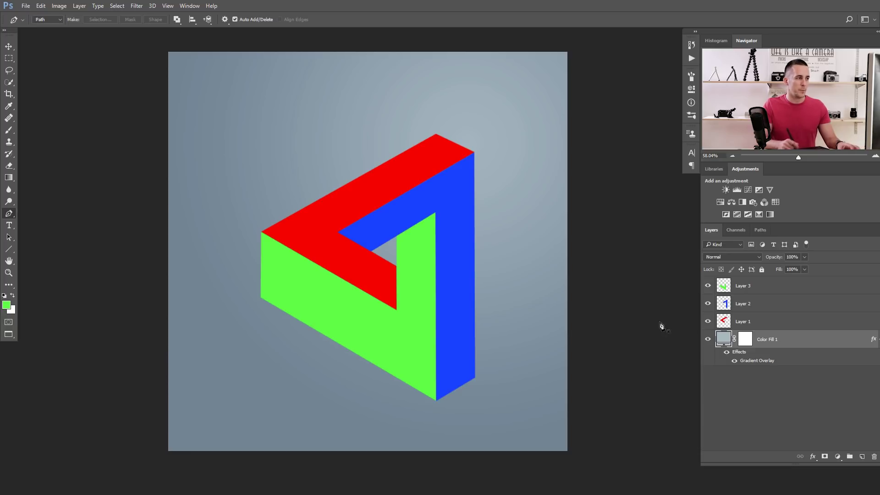
# Change the backdrop fill layer's colour to a slightly lighter blue-grey.
pyautogui.doubleClick(724, 339)
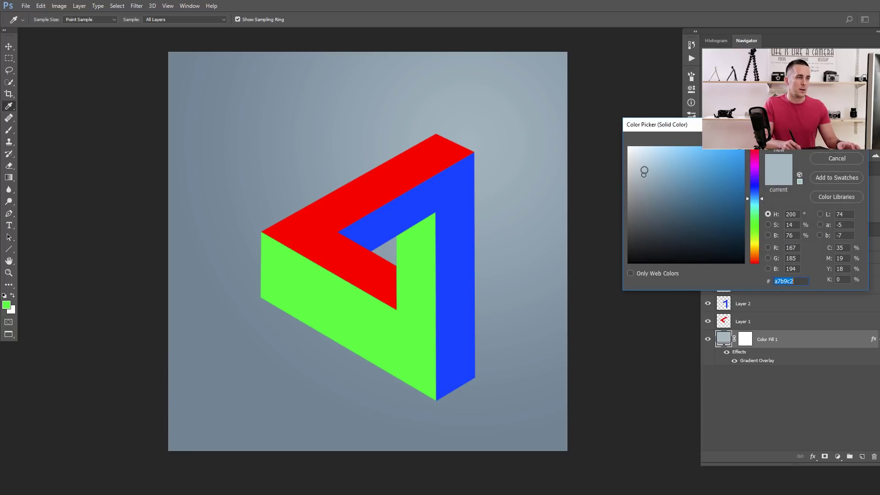
pyautogui.click(646, 166)
pyautogui.press('Return')
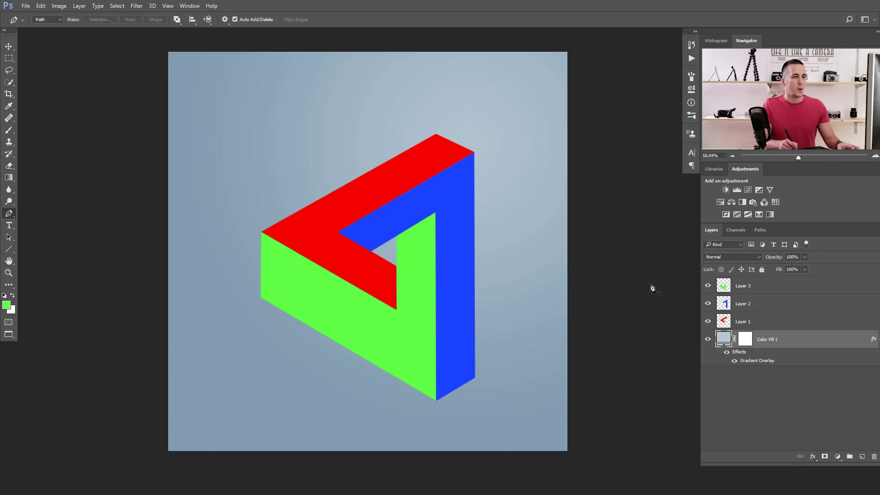
pyautogui.click(708, 322)
pyautogui.click(708, 304)
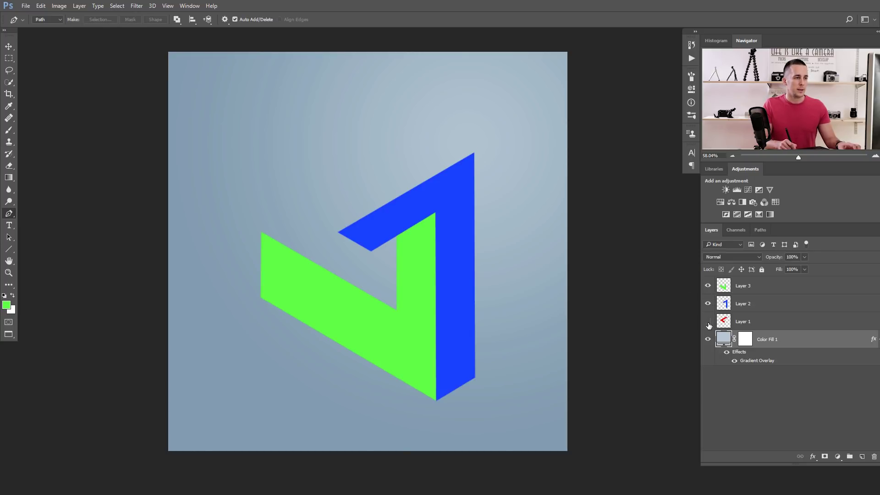
pyautogui.click(709, 322)
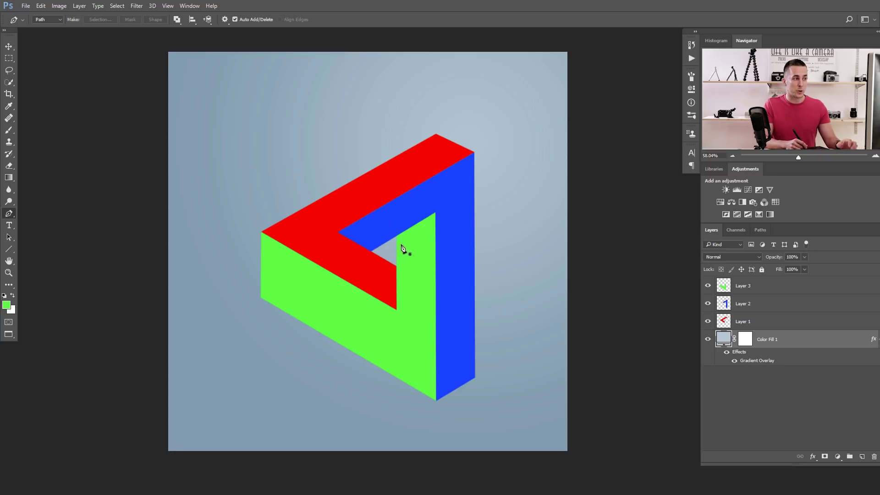
pyautogui.press('v')
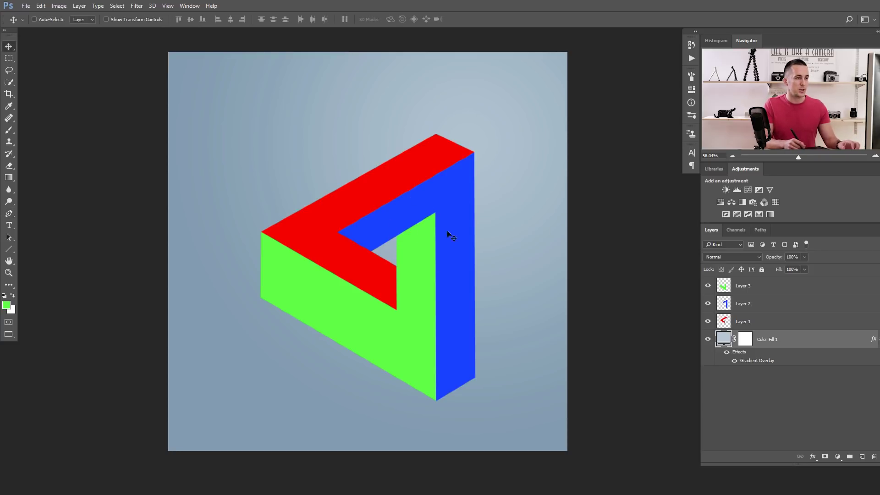
pyautogui.keyDown('ctrl'); pyautogui.click(724, 322); pyautogui.keyUp('ctrl')
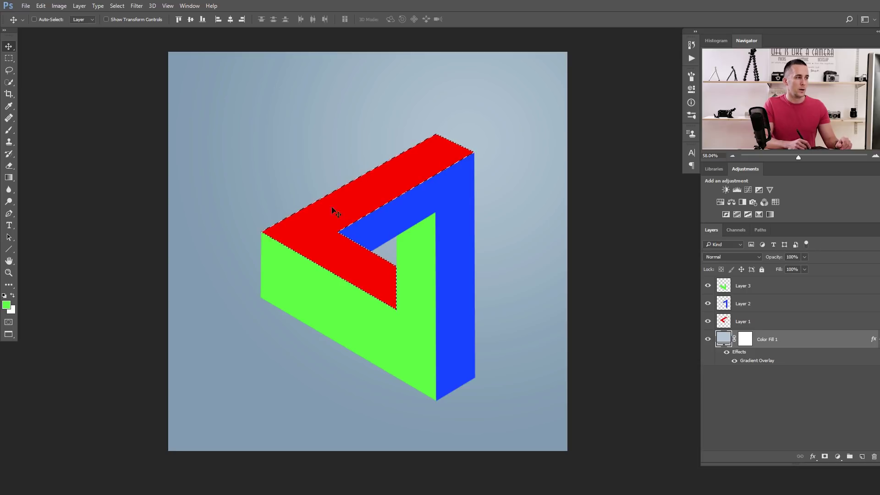
pyautogui.hotkey('ctrl', 'd')
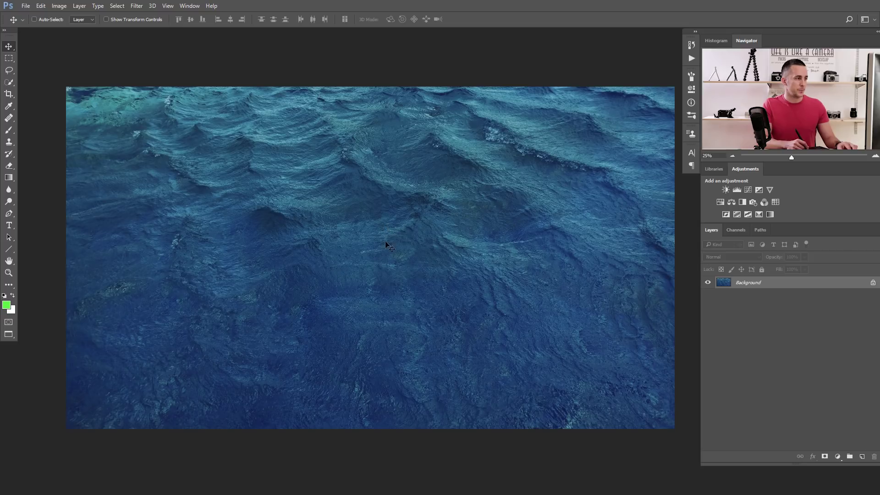
# Copy the whole ocean photo into the triangle document above Layer 3 and scale it down to span the canvas width over the triangle.
pyautogui.hotkey('ctrl', 'a')
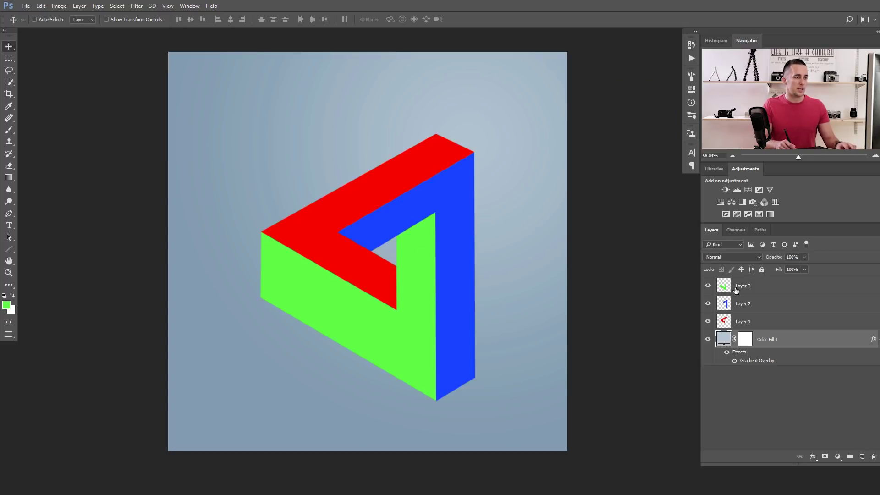
pyautogui.click(736, 290)
pyautogui.hotkey('ctrl', 'v')
pyautogui.hotkey('ctrl', 't')
pyautogui.moveTo(168, 53); pyautogui.dragTo(375, 291)
pyautogui.scroll(-2, 375, 291)
pyautogui.moveTo(367, 257); pyautogui.dragTo(375, 265)
pyautogui.press('Return')
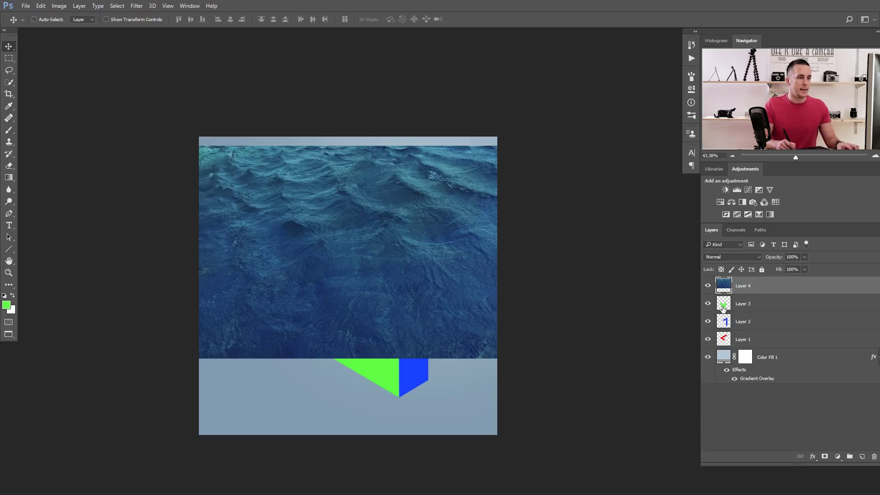
# Load Layer 1's outline as a selection and use it to mask the ocean photo layer to the red face.
pyautogui.click(724, 341)
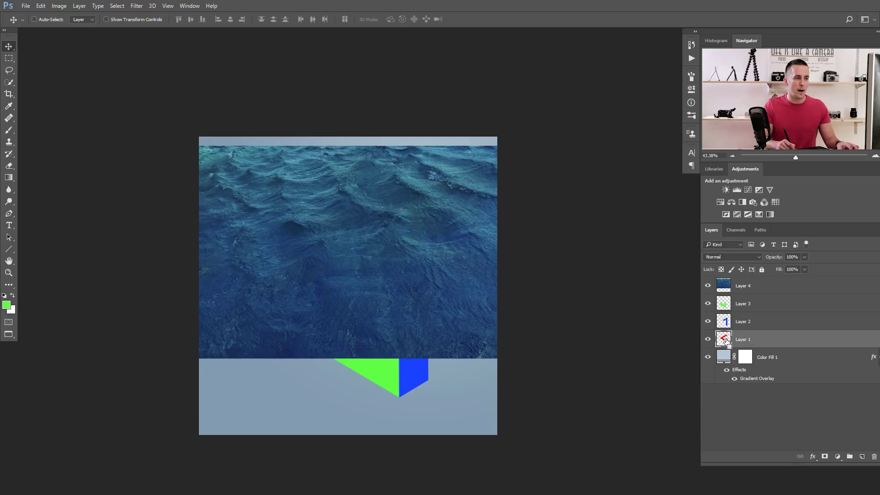
pyautogui.keyDown('ctrl'); pyautogui.click(726, 343); pyautogui.keyUp('ctrl')
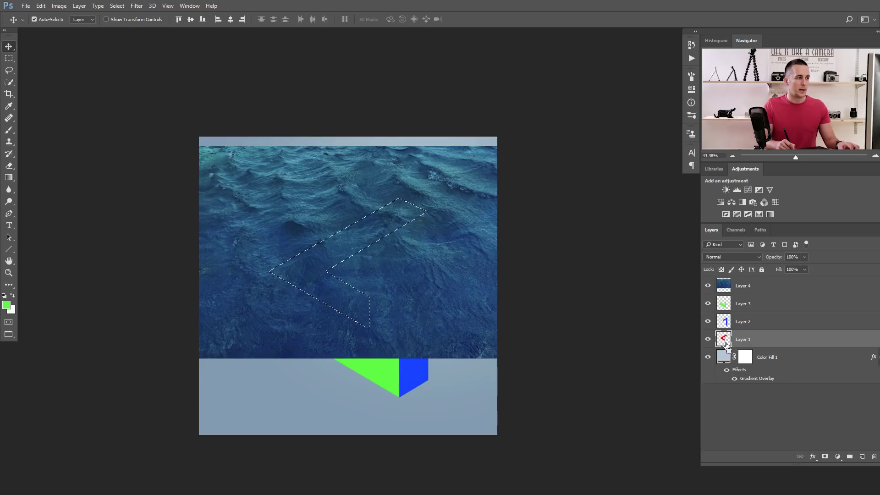
pyautogui.click(749, 289)
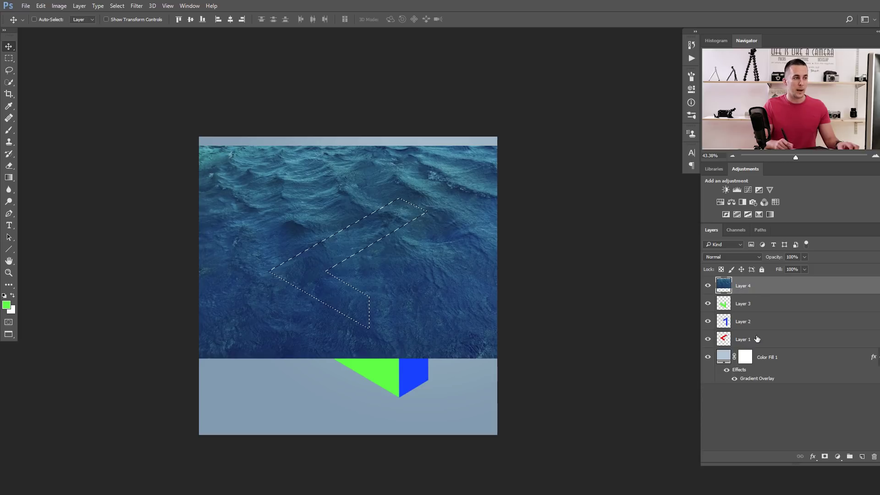
pyautogui.click(827, 457)
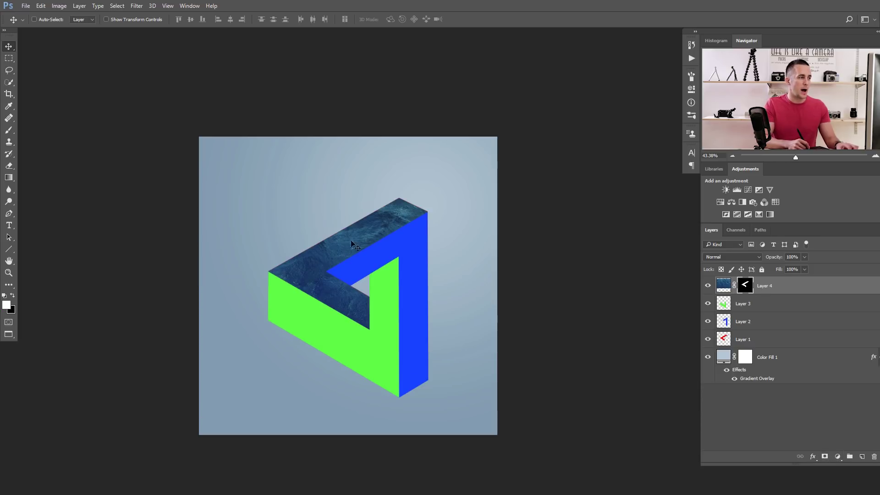
# Unlink the ocean photo from its layer mask and reposition only the photo inside the masked top face.
pyautogui.scroll(2, 356, 246)
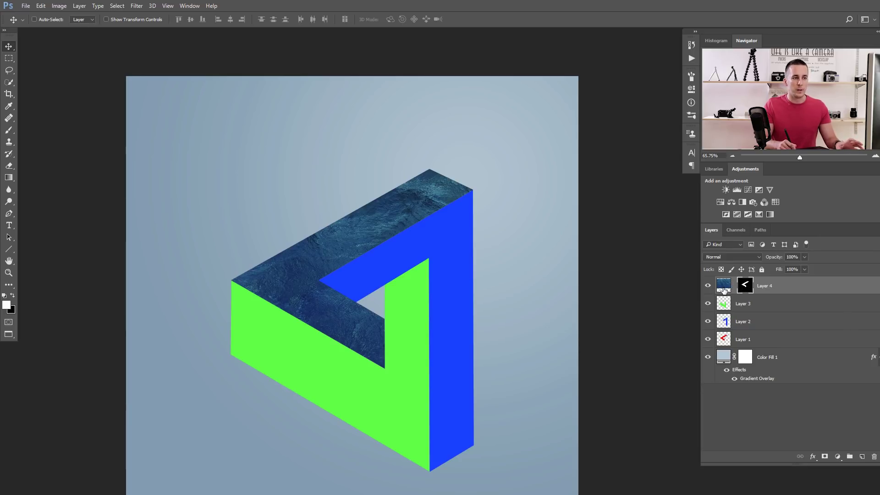
pyautogui.click(729, 286)
pyautogui.moveTo(359, 245); pyautogui.dragTo(415, 284)
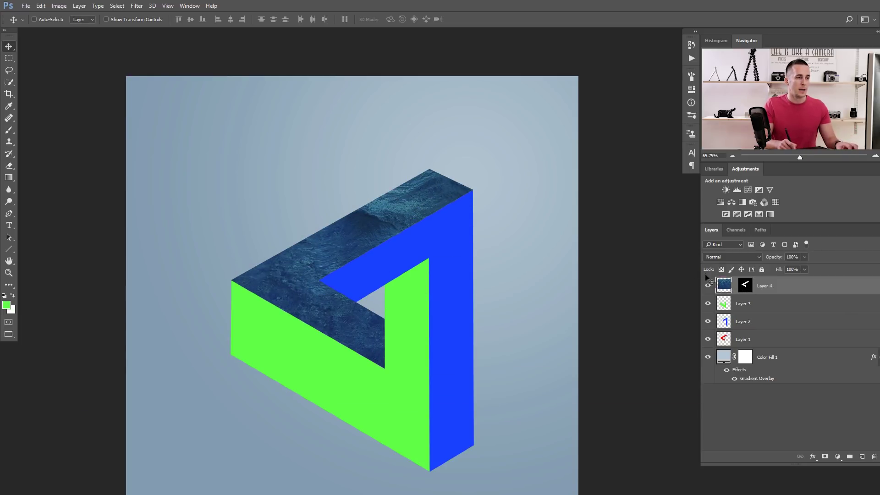
pyautogui.moveTo(362, 194); pyautogui.dragTo(362, 256)
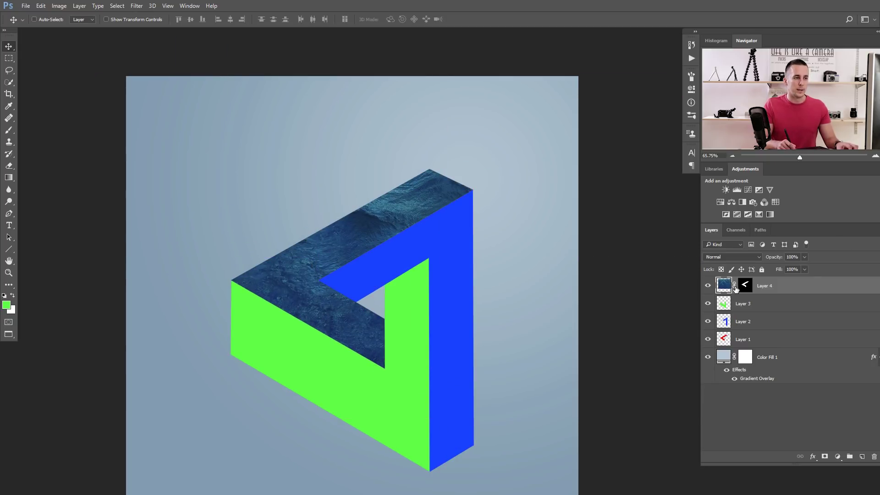
pyautogui.moveTo(421, 261); pyautogui.dragTo(404, 251)
# Scale the ocean photo down within its mask and shift it until the wave detail fills the top face.
pyautogui.hotkey('ctrl', '-')
pyautogui.hotkey('ctrl', 't')
pyautogui.moveTo(659, 404); pyautogui.dragTo(620, 381)
pyautogui.moveTo(462, 295); pyautogui.dragTo(463, 294)
pyautogui.press('Return')
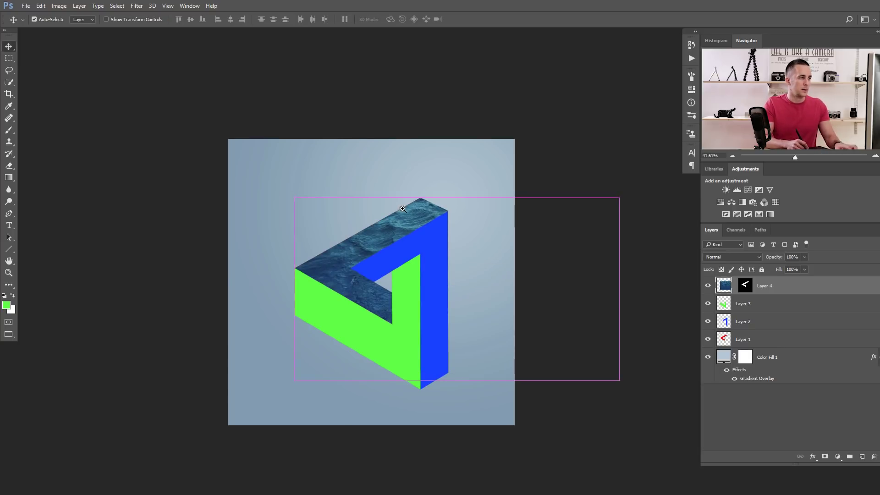
pyautogui.scroll(5, 413, 216)
pyautogui.moveTo(429, 220); pyautogui.dragTo(428, 227)
pyautogui.scroll(-4, 423, 268)
pyautogui.moveTo(423, 267); pyautogui.dragTo(366, 253)
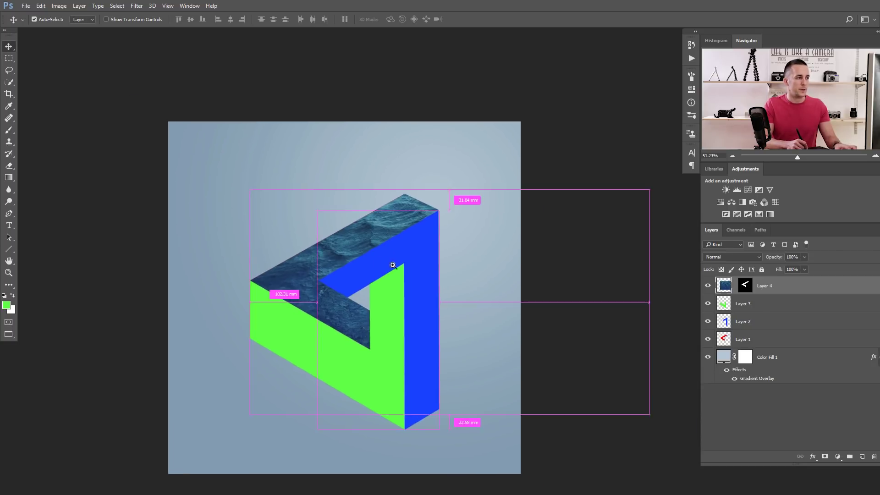
pyautogui.scroll(2, 371, 265)
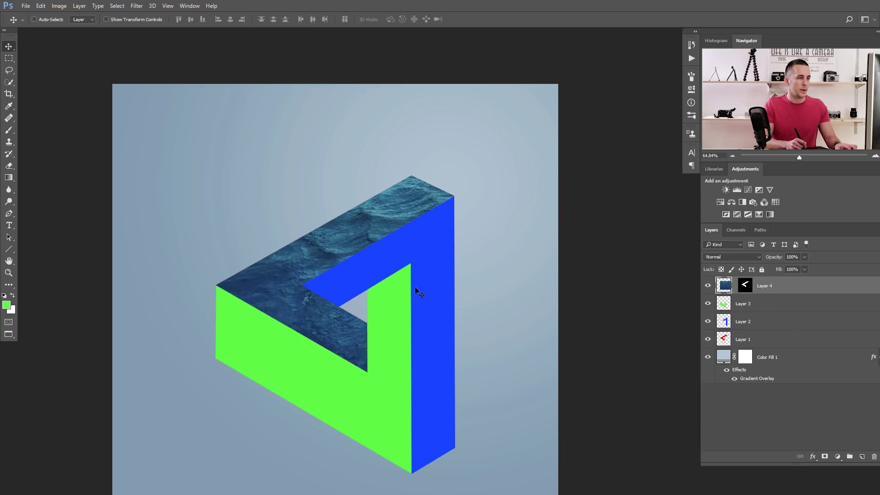
# Duplicate the masked ocean layer and delete the copy's layer mask.
pyautogui.moveTo(750, 296); pyautogui.dragTo(742, 299)
pyautogui.rightClick(745, 286)
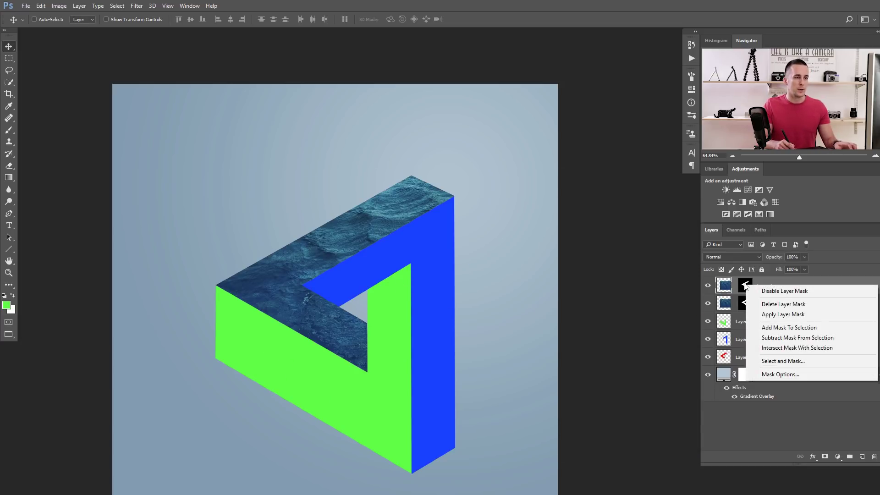
pyautogui.click(773, 305)
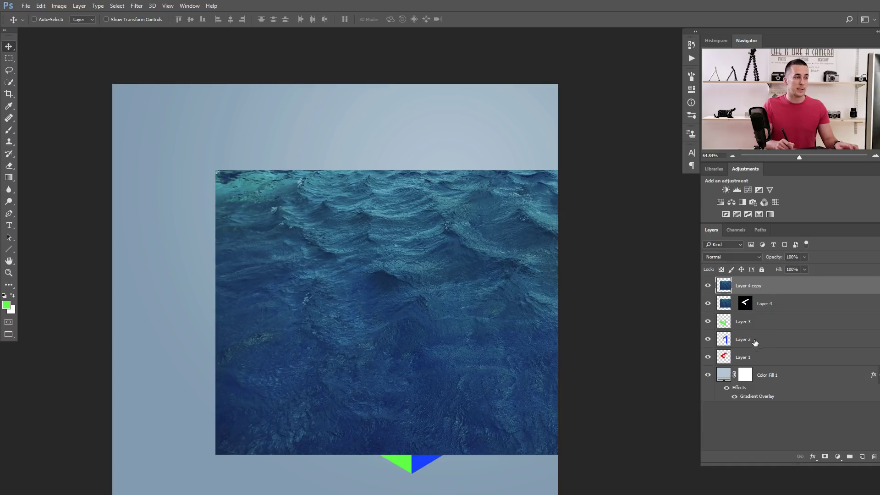
# Move the ocean copy over the green face and mask it with Layer 3's outline.
pyautogui.moveTo(477, 326); pyautogui.dragTo(429, 353)
pyautogui.keyDown('ctrl'); pyautogui.click(726, 326); pyautogui.keyUp('ctrl')
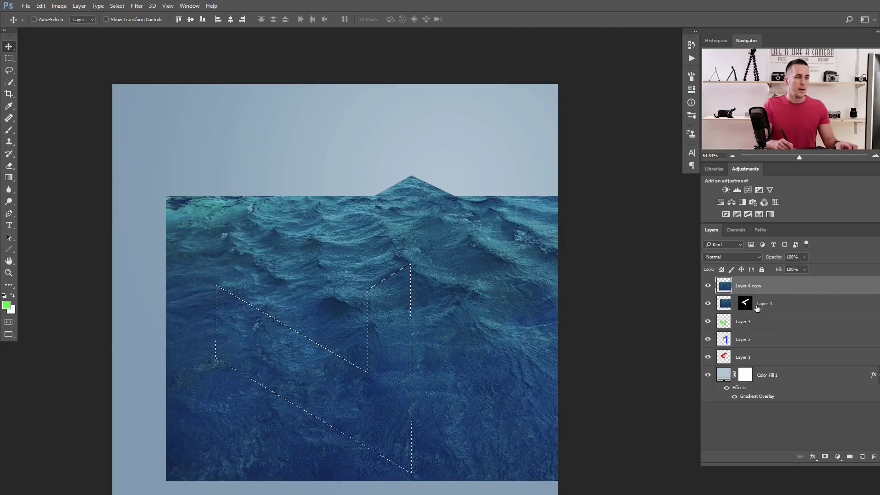
pyautogui.click(824, 456)
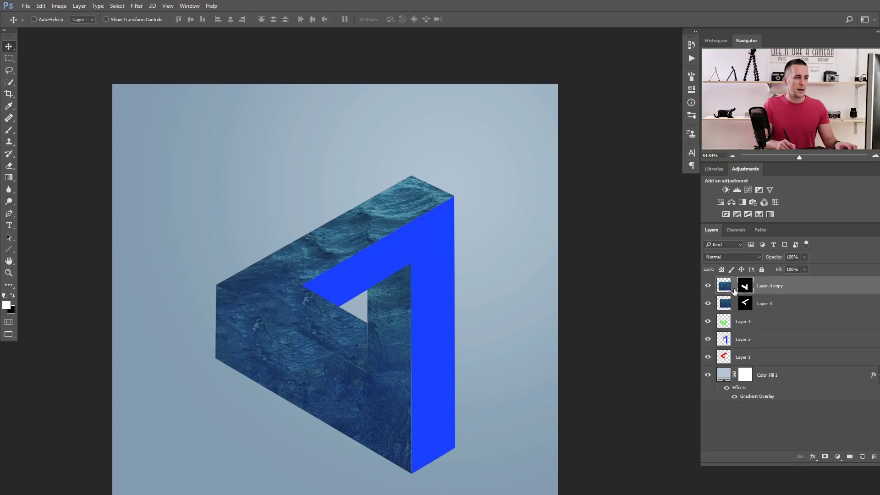
# Unlink the ocean copy from its mask, rotate the photo 90 degrees and move it over the green face.
pyautogui.click(724, 293)
pyautogui.hotkey('ctrl', 't')
pyautogui.moveTo(560, 160); pyautogui.dragTo(457, 366)
pyautogui.moveTo(478, 321); pyautogui.dragTo(381, 315)
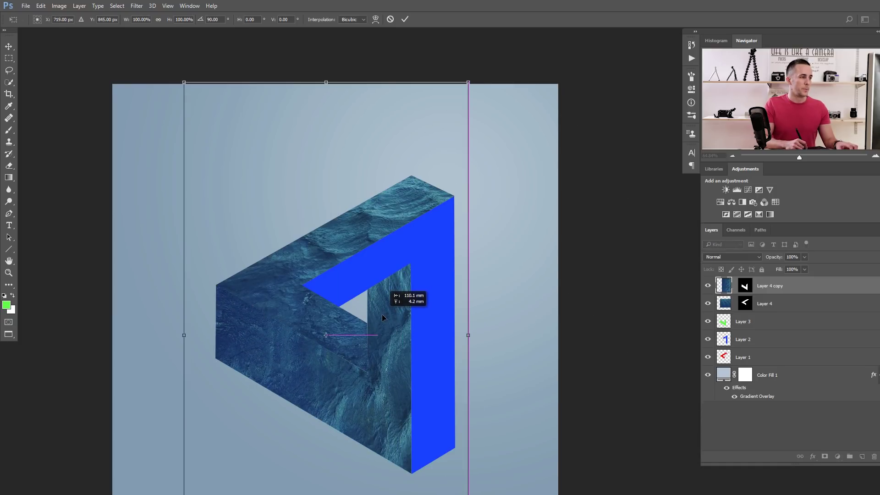
# Scale the rotated ocean copy down and position it so its wave texture covers the whole green face.
pyautogui.moveTo(468, 82); pyautogui.dragTo(454, 115)
pyautogui.moveTo(431, 256); pyautogui.dragTo(420, 317)
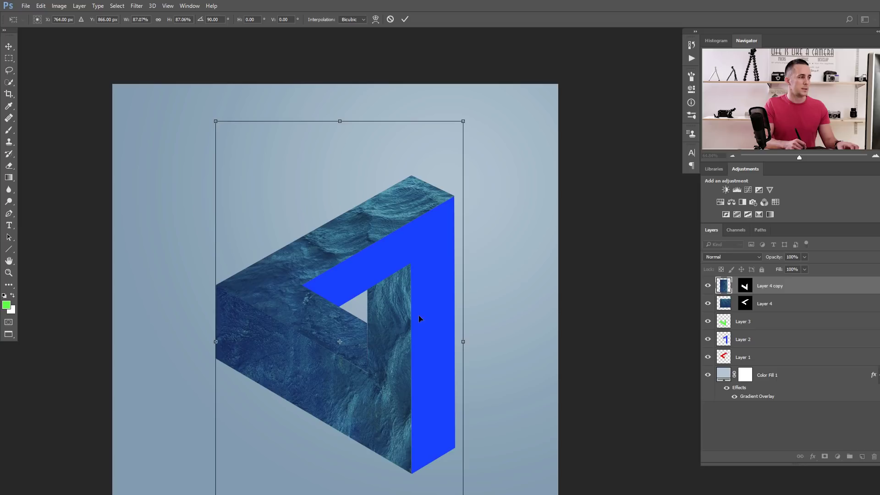
pyautogui.moveTo(216, 342); pyautogui.dragTo(201, 342)
pyautogui.moveTo(390, 359); pyautogui.dragTo(396, 339)
pyautogui.moveTo(337, 79); pyautogui.dragTo(338, 118)
pyautogui.moveTo(361, 185); pyautogui.dragTo(379, 210)
pyautogui.press('Return')
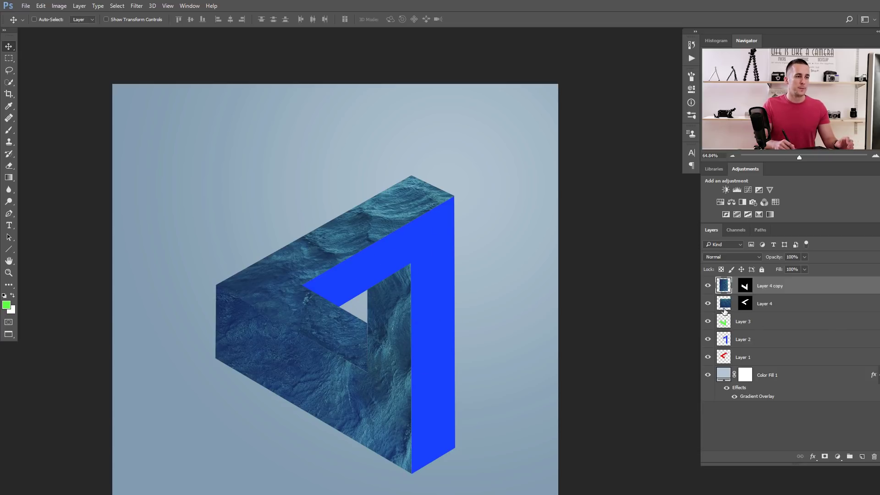
# Add a Solid Color fill layer in light blue 56bce7 above the ocean copy.
pyautogui.click(839, 460)
pyautogui.click(800, 254)
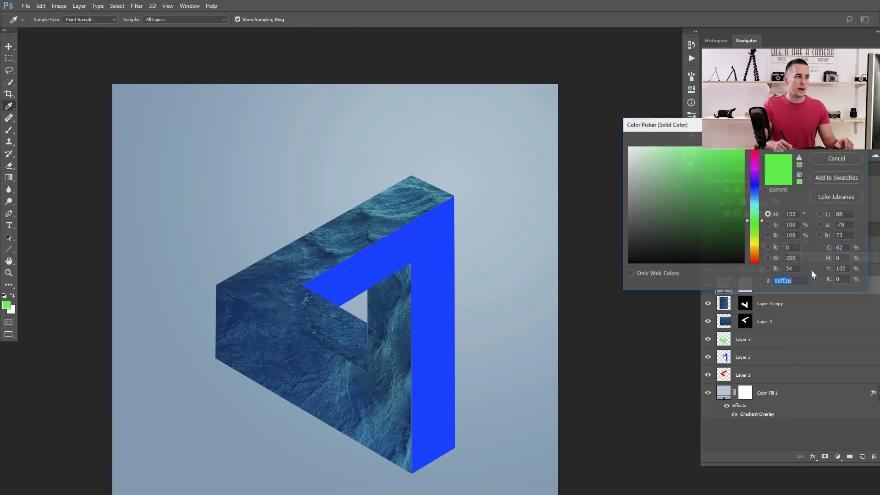
pyautogui.click(756, 198)
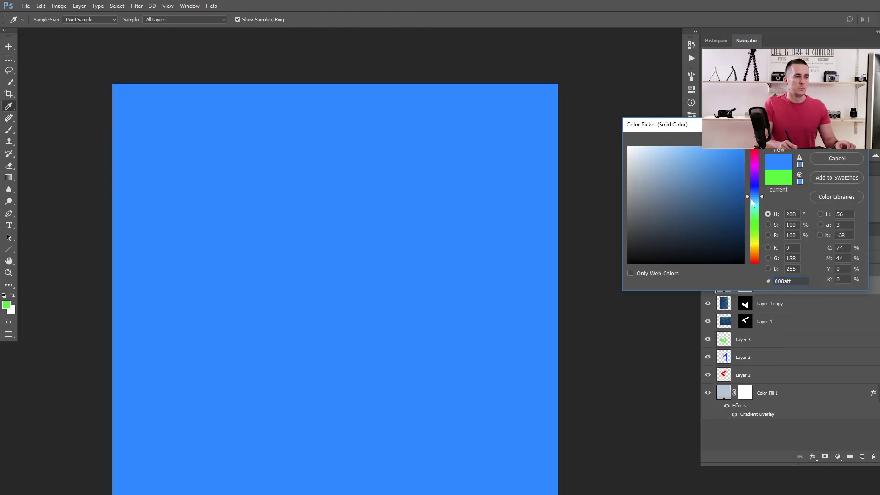
pyautogui.click(714, 162)
pyautogui.click(701, 158)
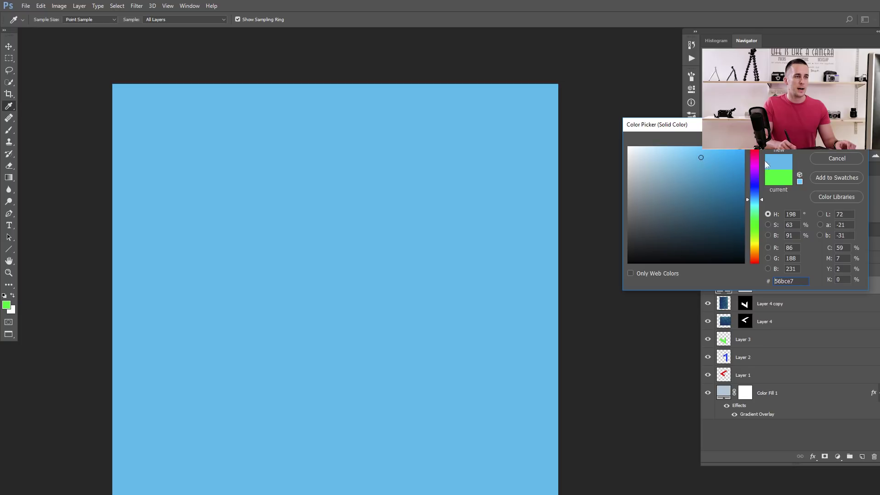
pyautogui.click(829, 140)
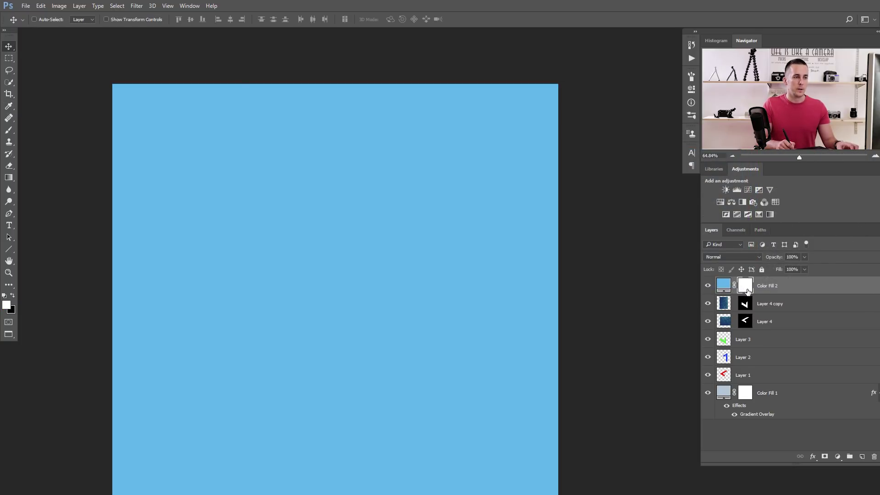
# Replace the light blue fill layer's mask with one made from Layer 2's outline.
pyautogui.rightClick(745, 287)
pyautogui.click(759, 311)
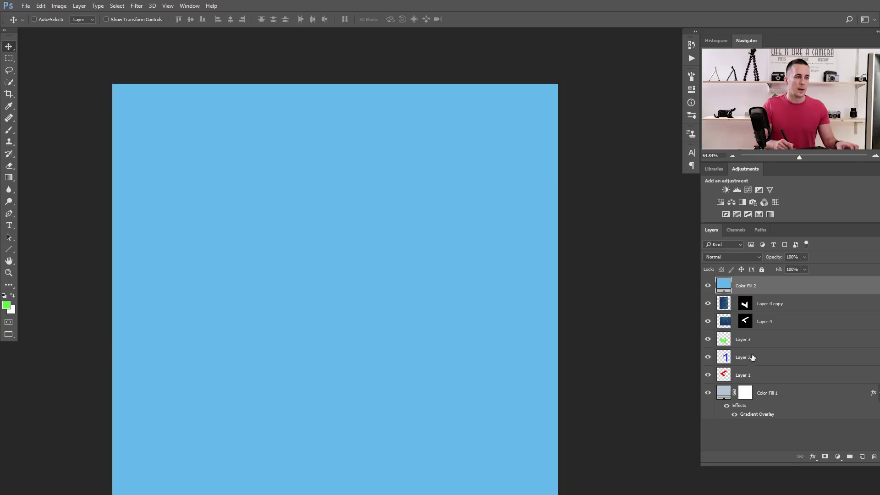
pyautogui.keyDown('ctrl'); pyautogui.click(726, 359); pyautogui.keyUp('ctrl')
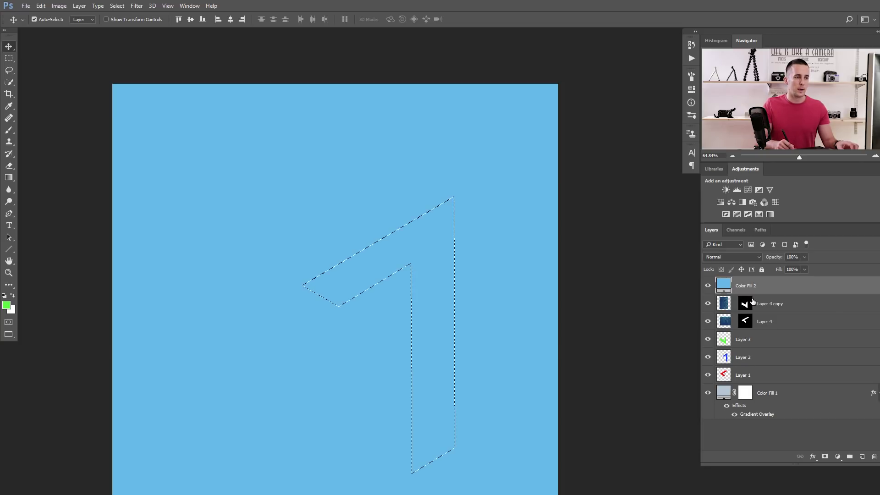
pyautogui.click(825, 457)
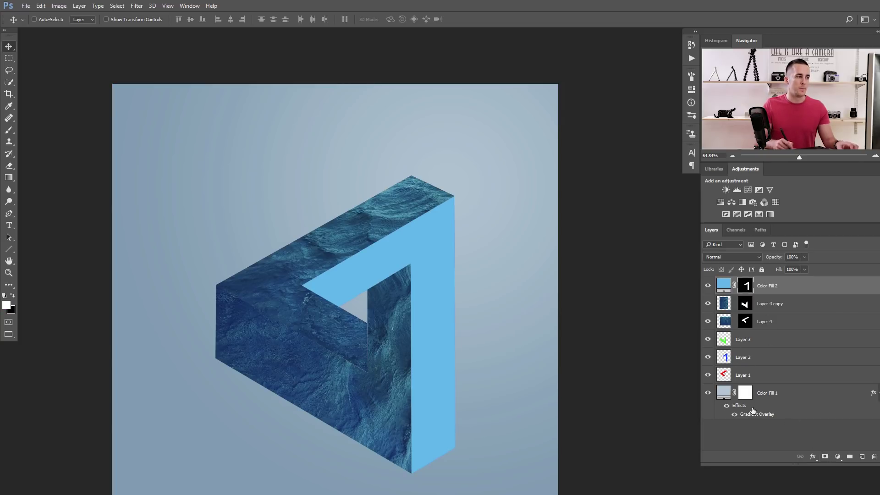
# Recolour the light blue fill with a teal sampled from the ocean on the top face, adjusted to a lighter shade.
pyautogui.doubleClick(724, 286)
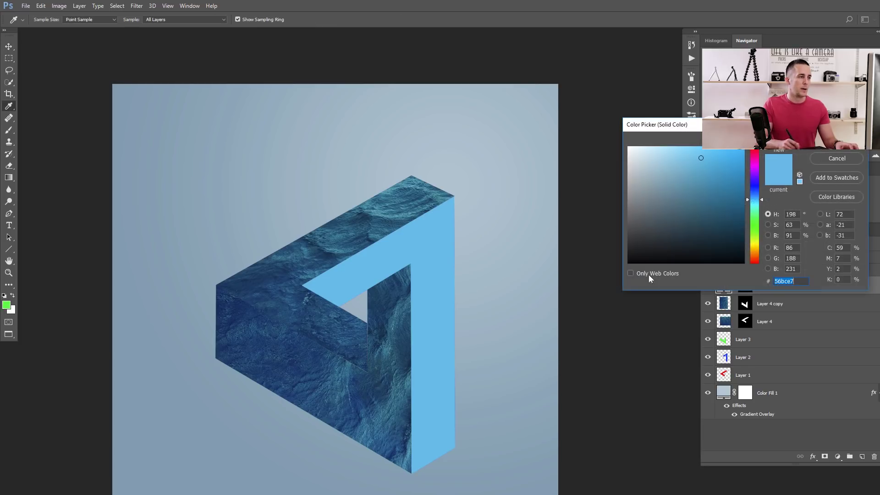
pyautogui.click(380, 209)
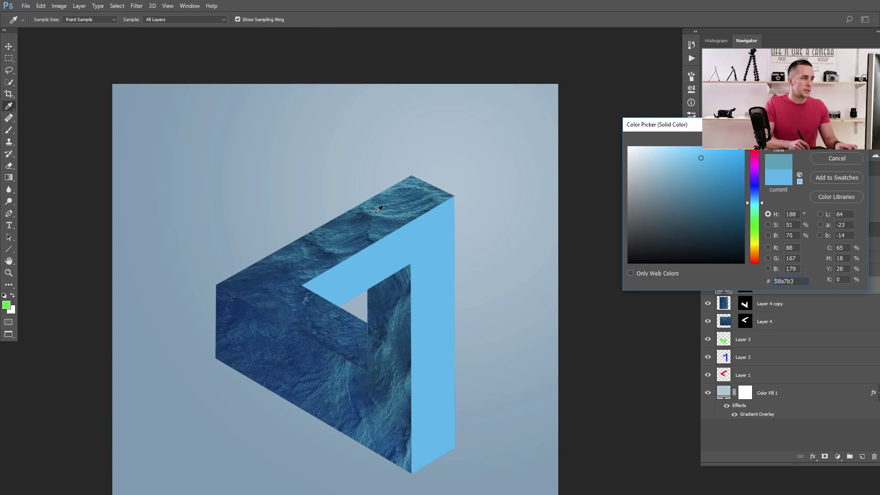
pyautogui.click(379, 210)
pyautogui.click(379, 210)
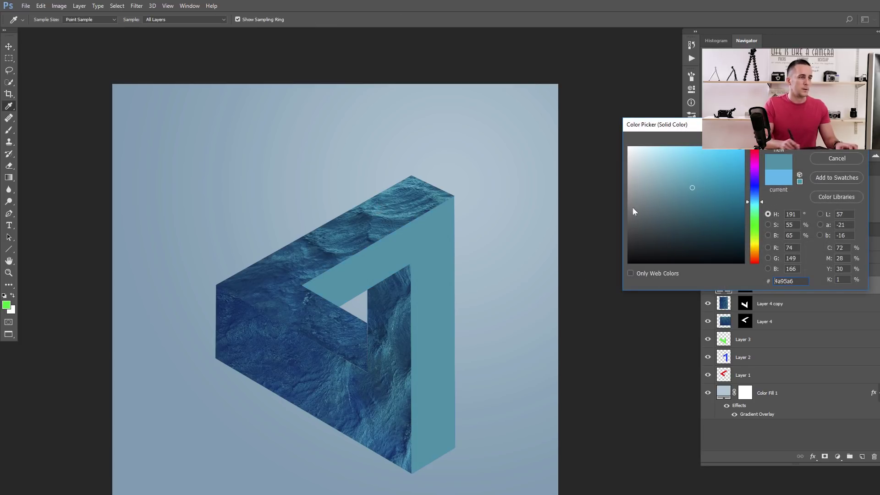
pyautogui.click(686, 181)
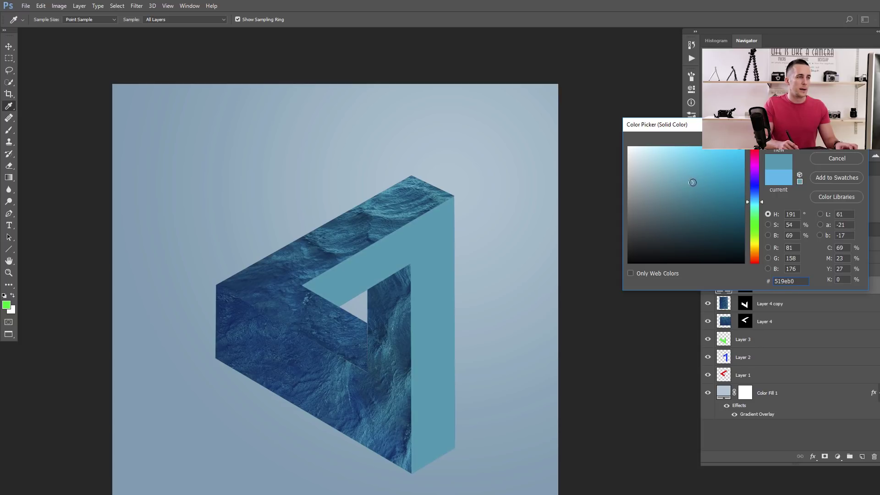
pyautogui.click(681, 175)
pyautogui.click(821, 150)
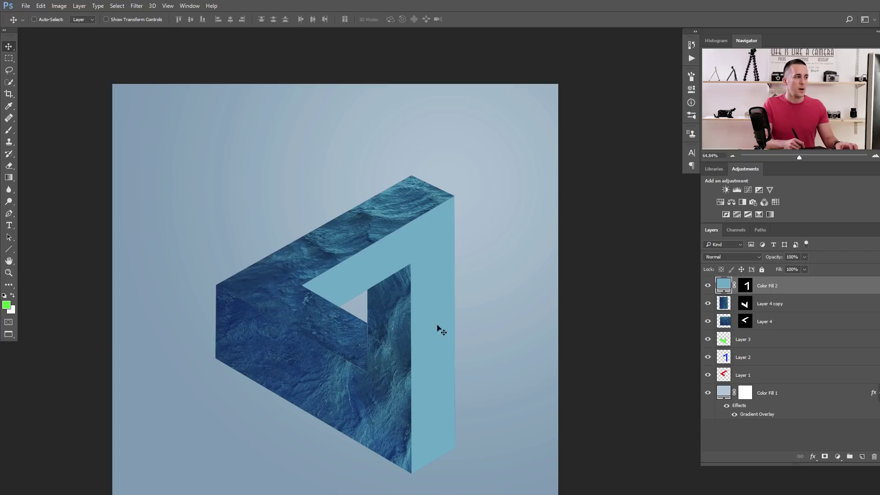
# Rename the face layers: Layer 4 as Top Surface, Layer 4 copy as Left and Color Fill 2 as Right.
pyautogui.doubleClick(763, 322)
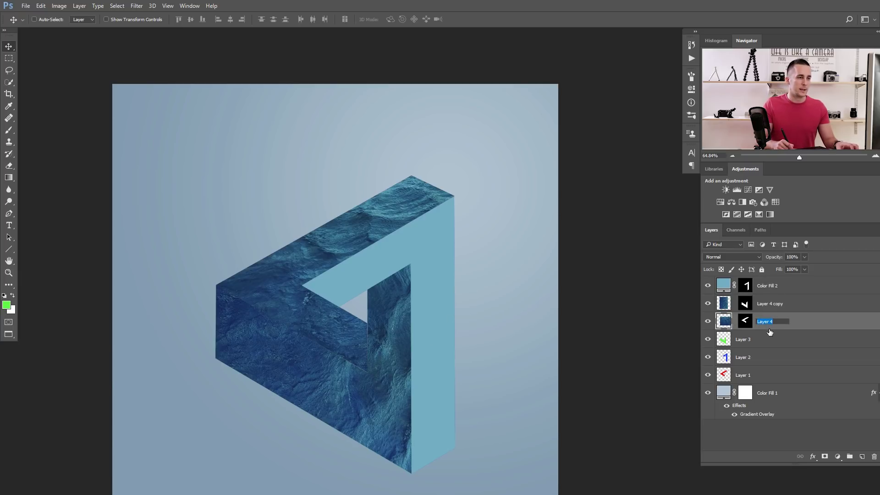
pyautogui.write('Top Surface')
pyautogui.press('Return')
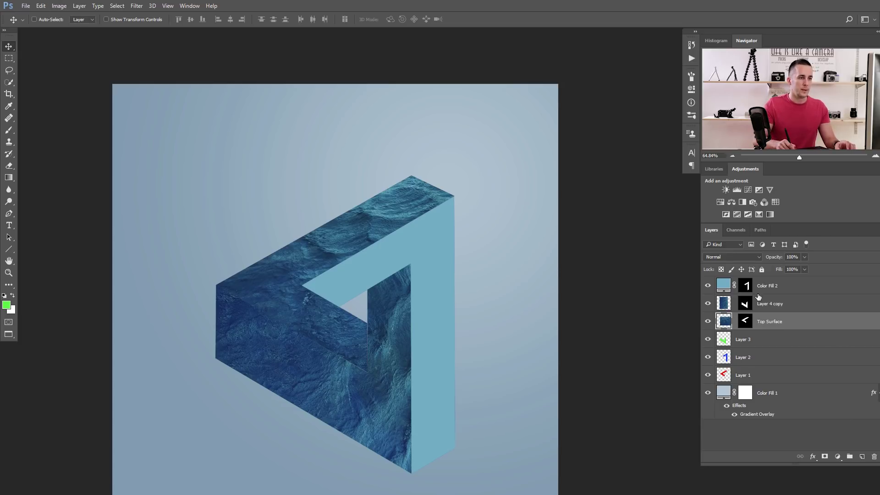
pyautogui.doubleClick(772, 305)
pyautogui.write('Left')
pyautogui.press('Return')
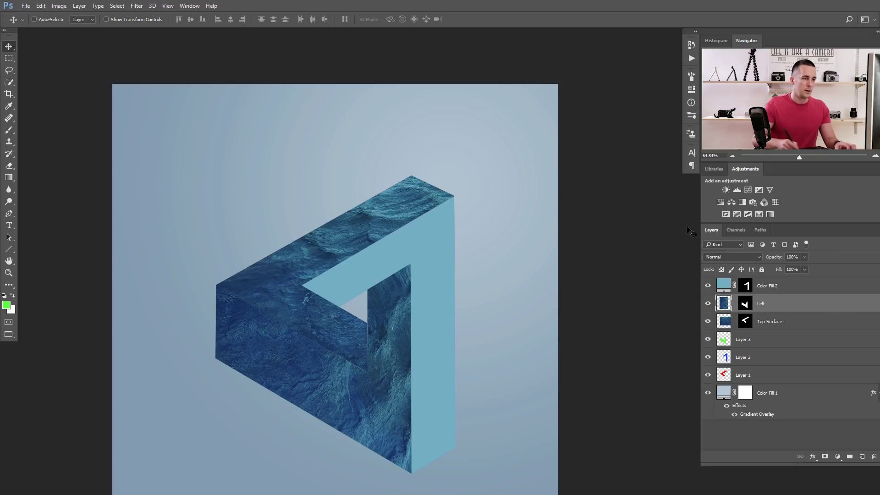
pyautogui.doubleClick(772, 287)
pyautogui.write('Riu')
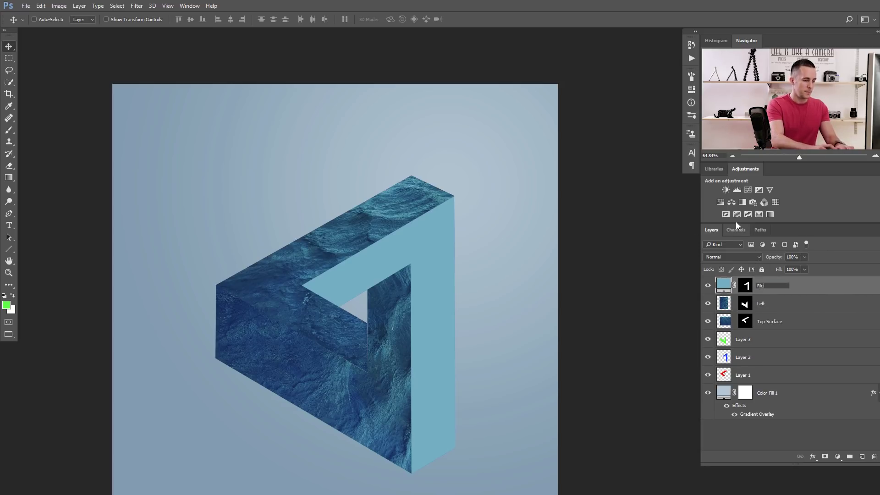
pyautogui.write('ght')
pyautogui.press('Return')
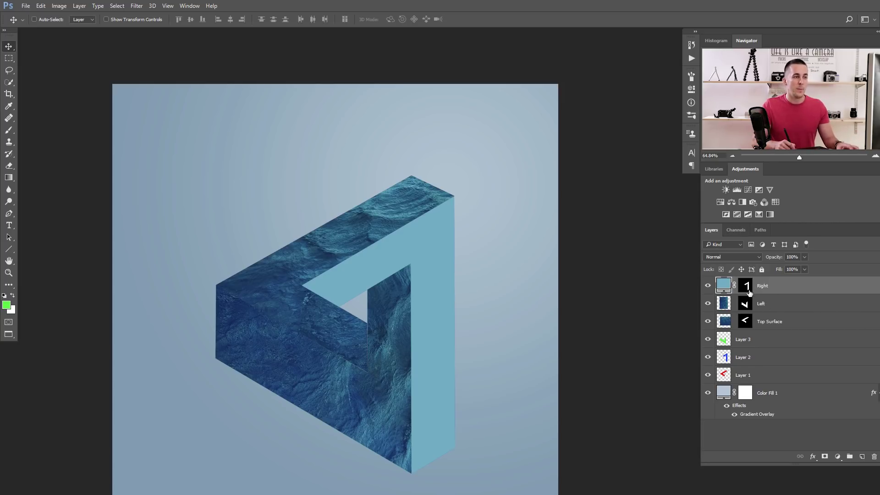
# Remove the pasted dark ocean layer and paste the light blue water photo as a new layer above Right.
pyautogui.moveTo(413, 297); pyautogui.dragTo(454, 282)
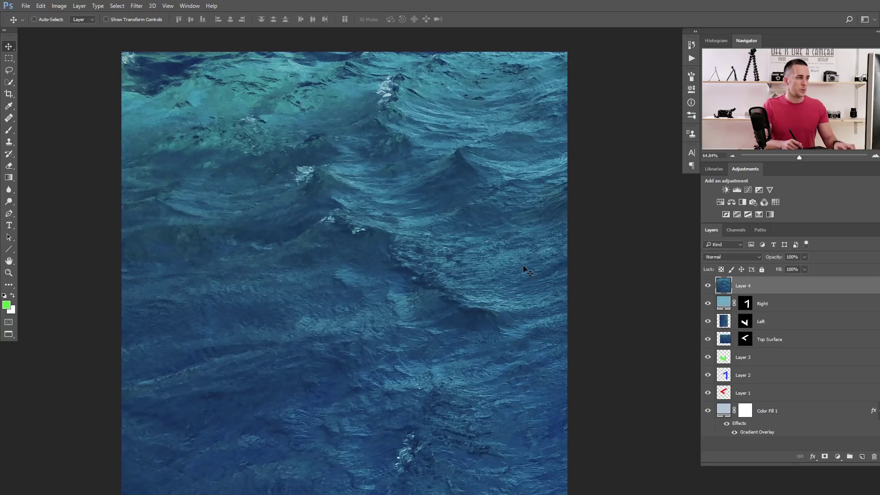
pyautogui.press('Delete')
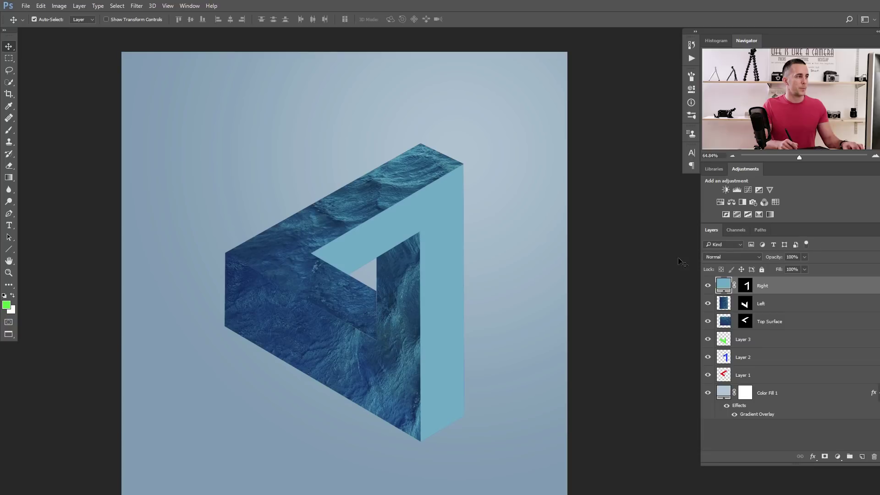
pyautogui.hotkey('ctrl', 'v')
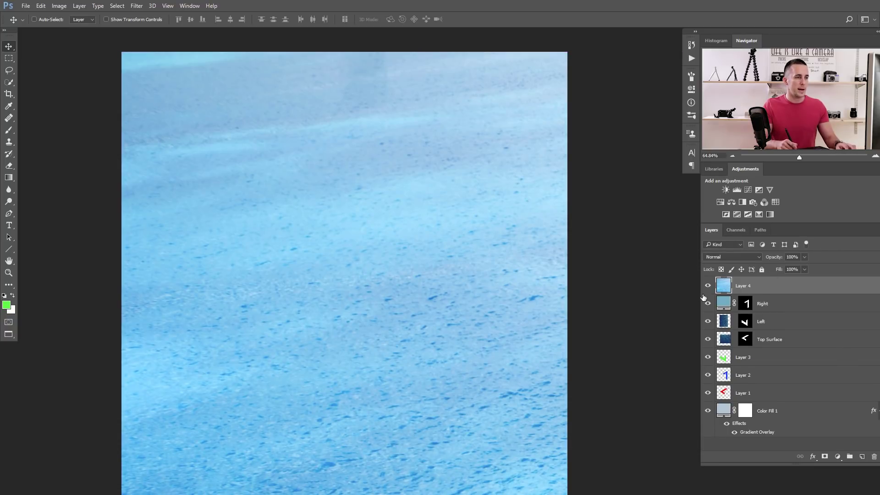
# Scale down the pasted light blue water photo, tilt it counterclockwise and position it over the triangle's right face.
pyautogui.hotkey('ctrl', 't')
pyautogui.moveTo(122, 54); pyautogui.dragTo(107, 122)
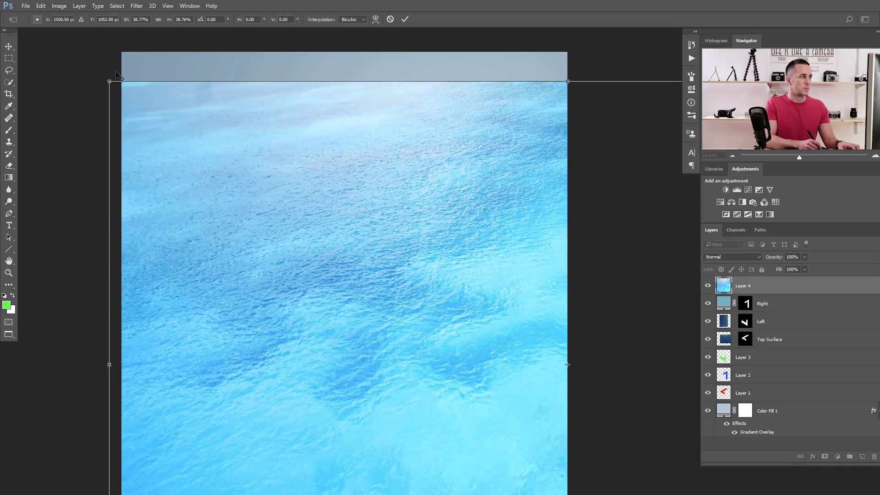
pyautogui.moveTo(109, 81); pyautogui.dragTo(316, 215)
pyautogui.moveTo(485, 252); pyautogui.dragTo(466, 214)
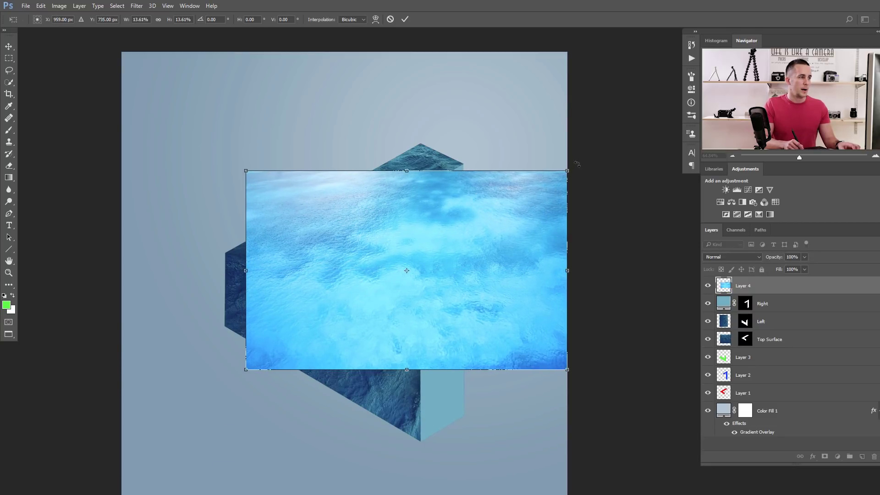
pyautogui.moveTo(566, 171); pyautogui.dragTo(607, 142)
pyautogui.moveTo(512, 253); pyautogui.dragTo(509, 333)
pyautogui.moveTo(238, 222); pyautogui.dragTo(168, 177)
pyautogui.moveTo(613, 176); pyautogui.dragTo(663, 145)
pyautogui.moveTo(527, 110); pyautogui.dragTo(526, 128)
pyautogui.press('Return')
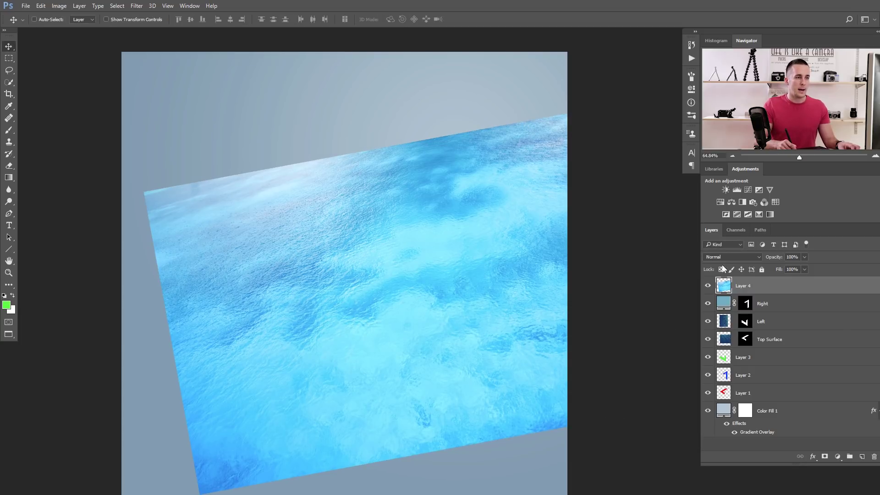
# Clip the light blue water photo to the Right fill layer.
pyautogui.keyDown('alt'); pyautogui.click(734, 297); pyautogui.keyUp('alt')
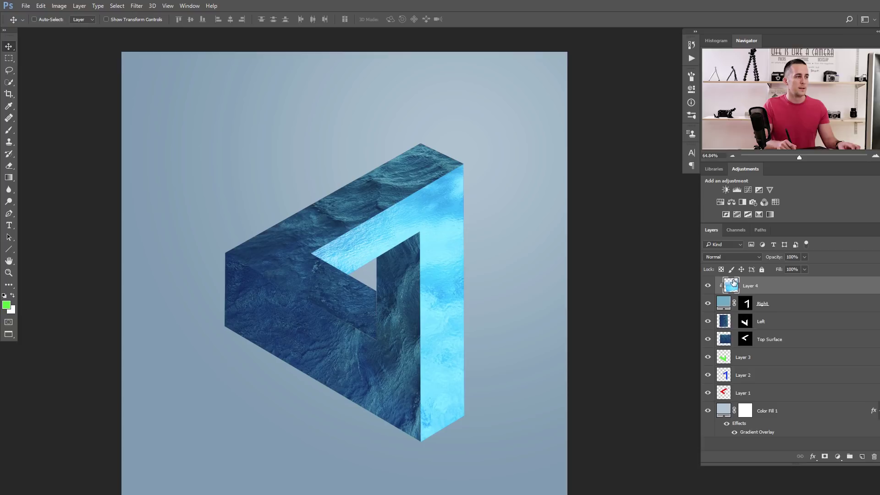
pyautogui.moveTo(781, 259); pyautogui.dragTo(802, 254)
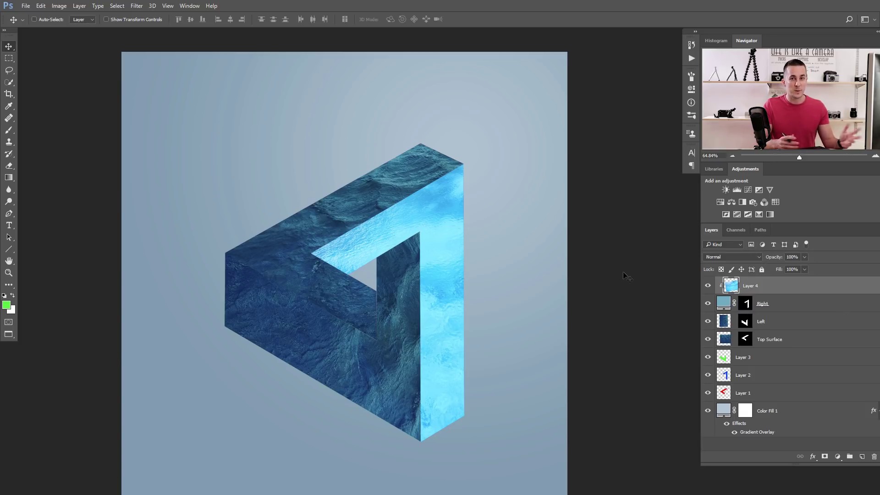
pyautogui.press('ctrl')
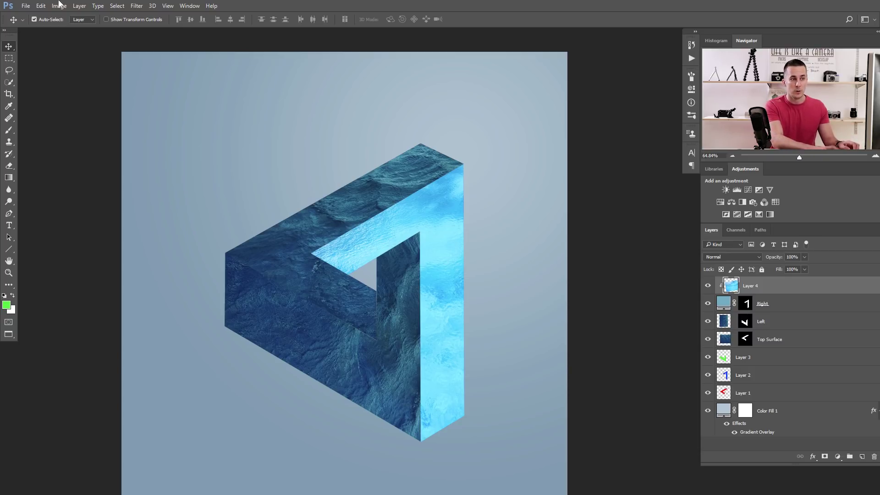
# Desaturate the clipped water photo and set its blend mode to Overlay.
pyautogui.hotkey('ctrl', 'shift', 'u')
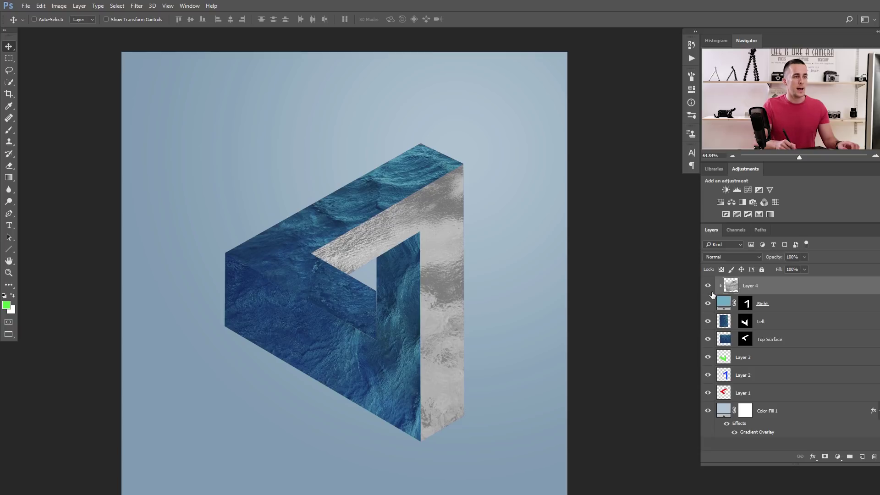
pyautogui.click(733, 257)
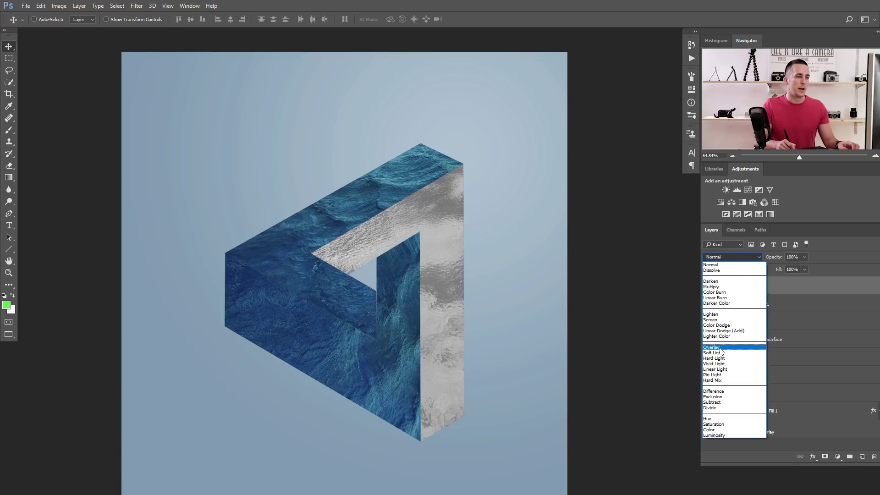
pyautogui.click(723, 348)
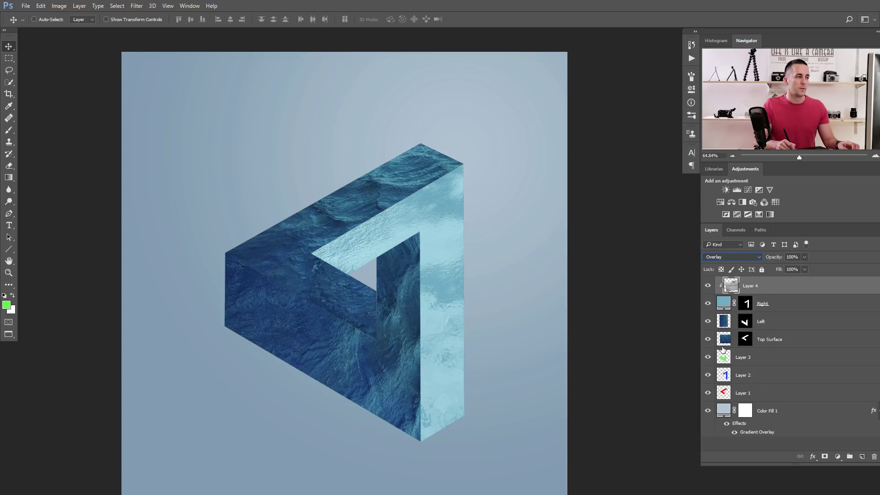
# Recolour the Right fill layer to the deeper teal 4b9cae.
pyautogui.doubleClick(724, 304)
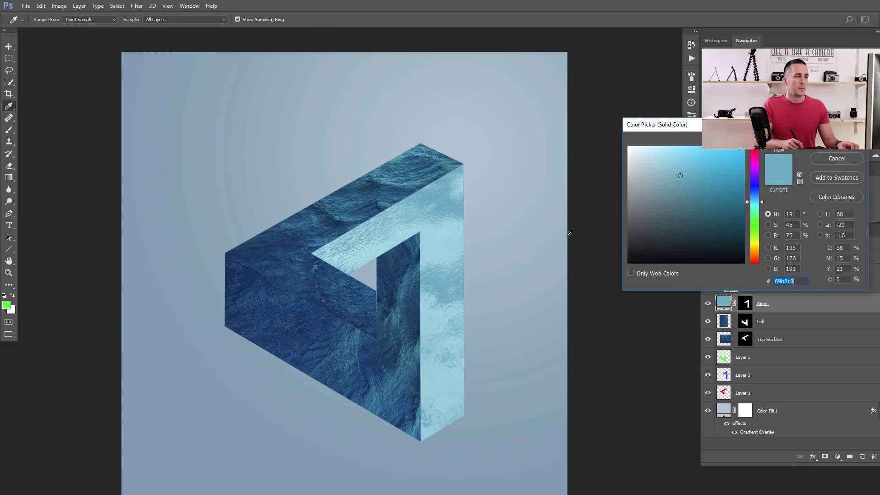
pyautogui.click(843, 158)
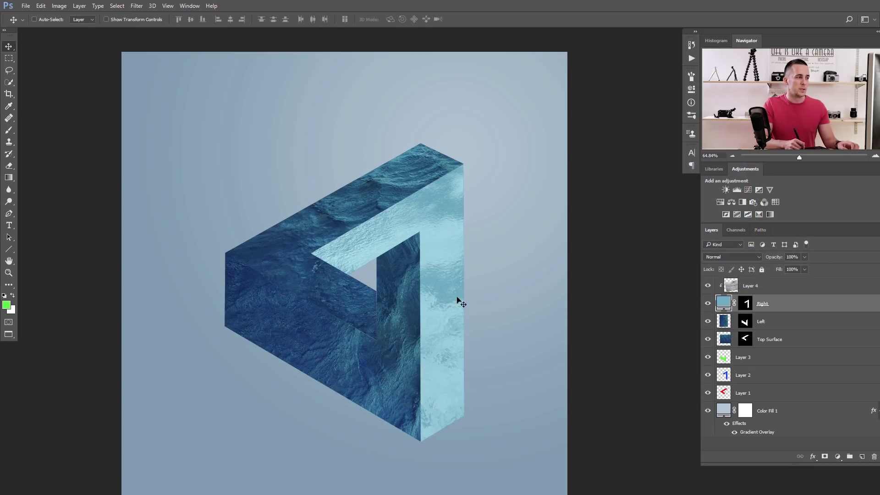
pyautogui.doubleClick(725, 303)
pyautogui.write('3eadc6')
pyautogui.click(696, 185)
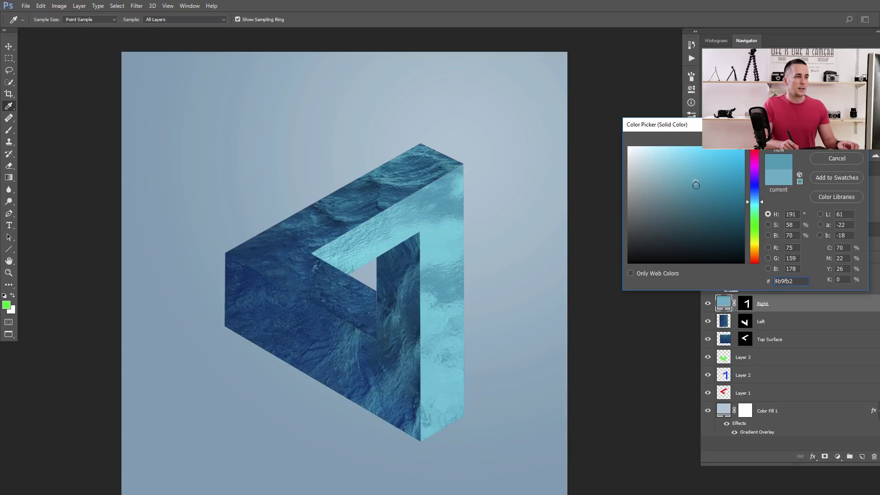
pyautogui.click(694, 184)
pyautogui.click(837, 139)
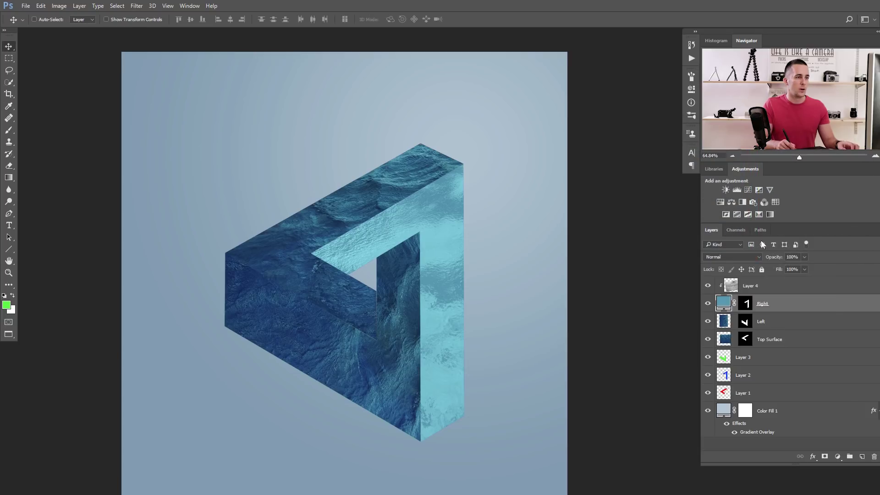
# Try the Multiply blend mode on the desaturated water layer over the Right fill.
pyautogui.click(732, 288)
pyautogui.click(735, 257)
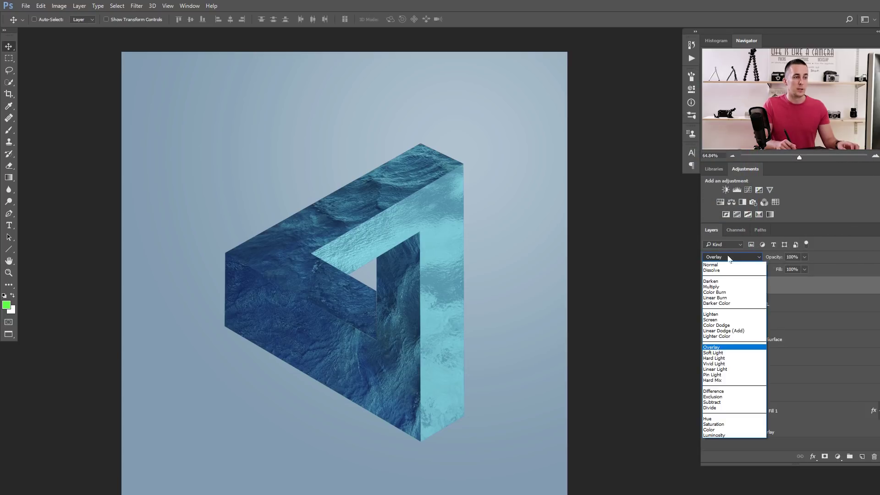
pyautogui.click(724, 288)
pyautogui.doubleClick(724, 302)
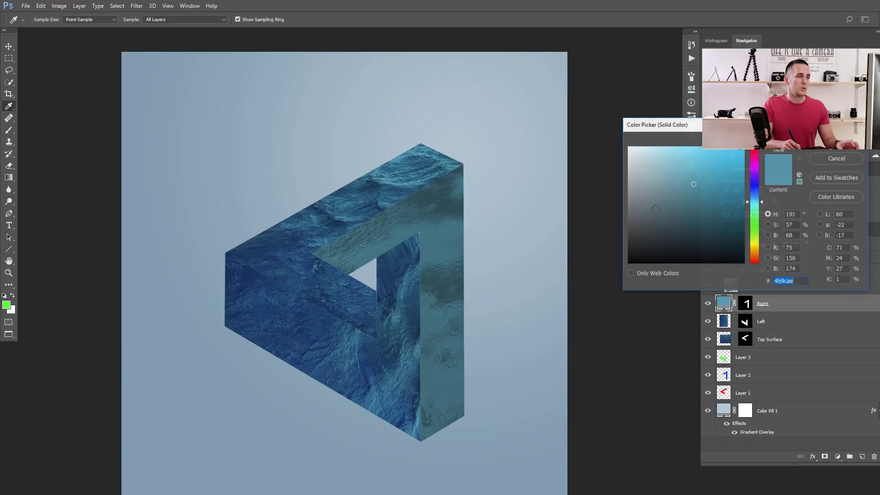
pyautogui.click(839, 158)
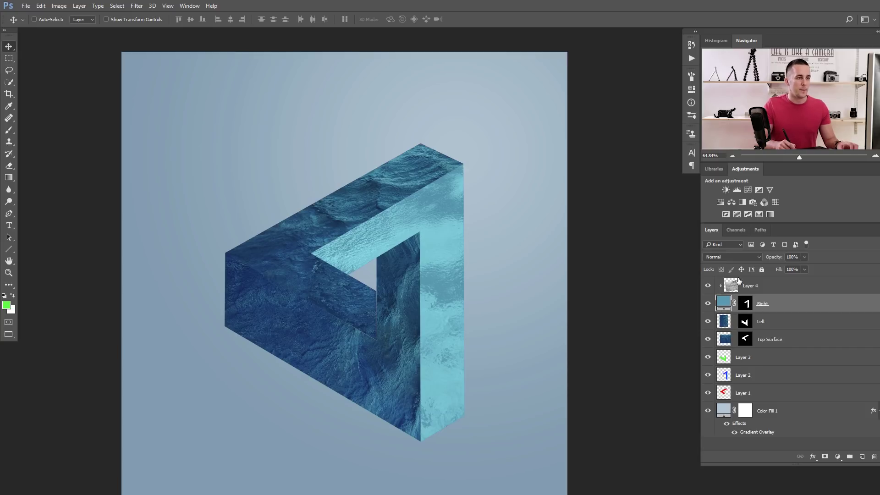
# Group the water texture layer with the Right fill layer and name the group Right.
pyautogui.click(788, 289)
pyautogui.keyDown('ctrl'); pyautogui.click(793, 307); pyautogui.keyUp('ctrl')
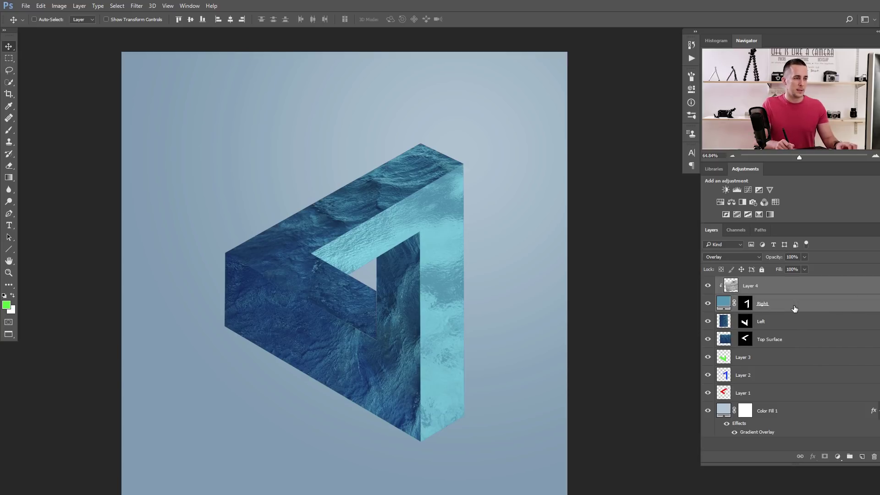
pyautogui.hotkey('ctrl', 'g')
pyautogui.doubleClick(745, 282)
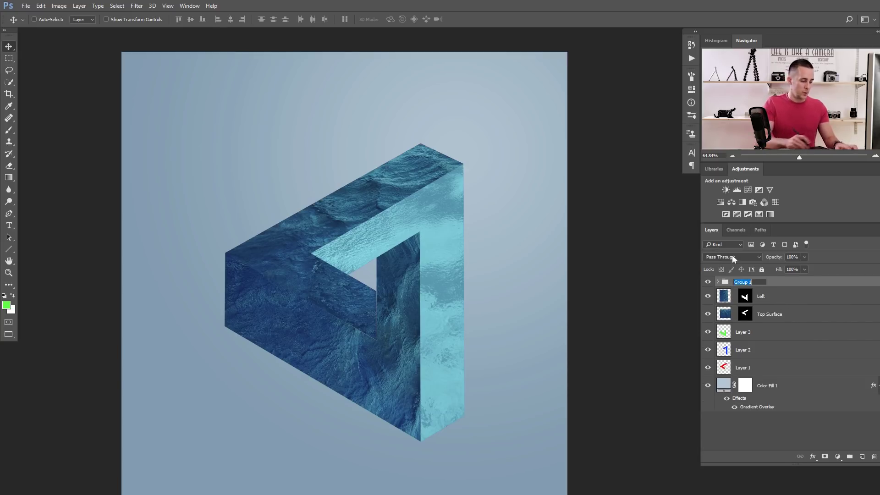
pyautogui.write('Right')
pyautogui.press('Return')
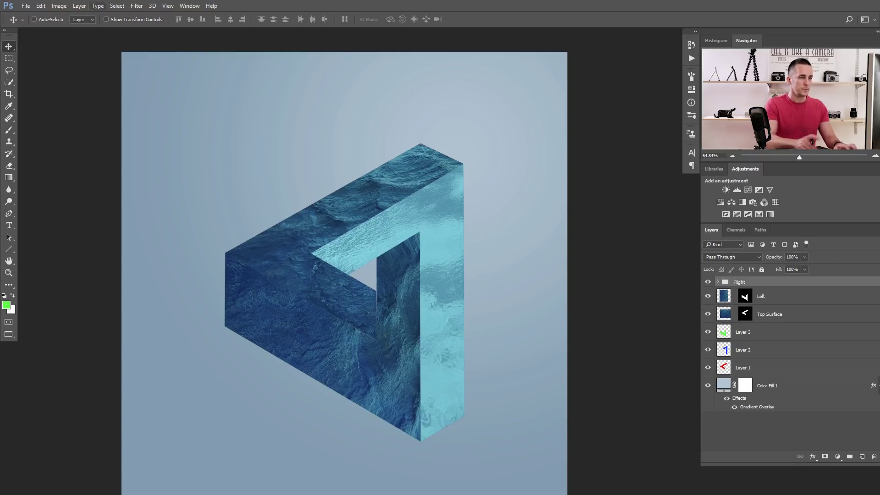
# Add a Curves adjustment clipped to the Left layer and darken the midtones from input 132 to output 107.
pyautogui.click(773, 302)
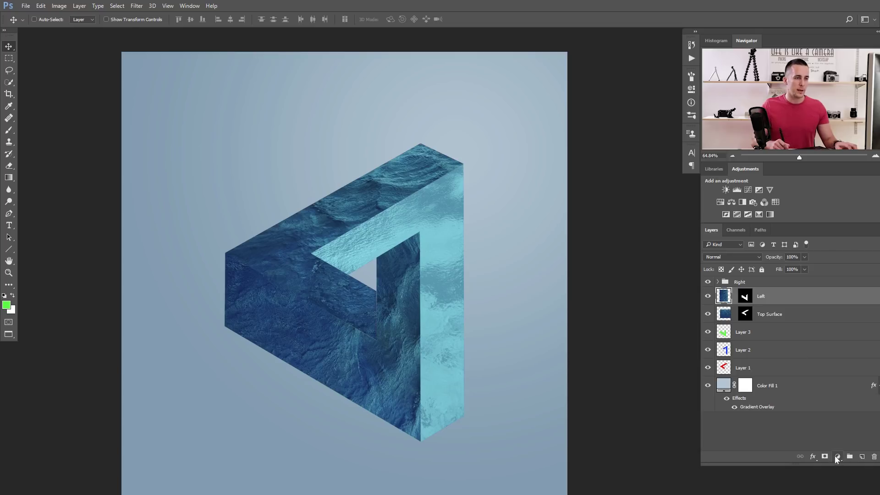
pyautogui.click(838, 457)
pyautogui.click(814, 312)
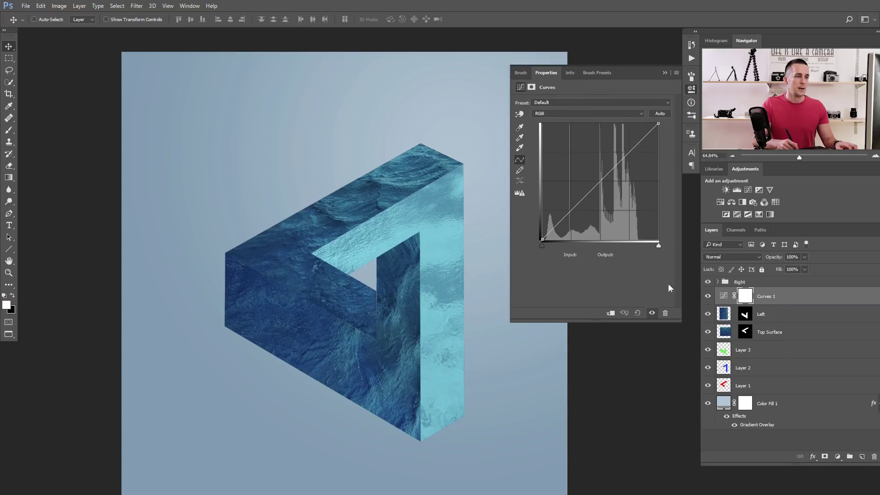
pyautogui.click(613, 313)
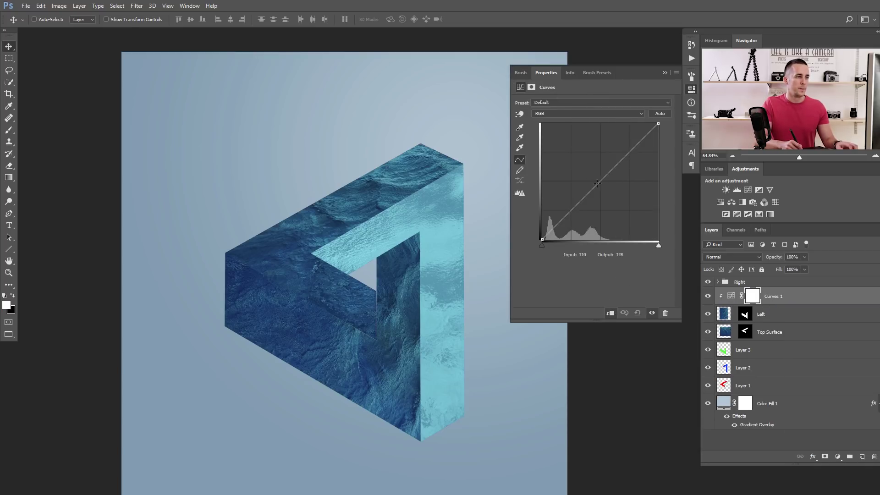
pyautogui.moveTo(598, 181); pyautogui.dragTo(603, 191)
# Set the Left face's Curves adjustment to Luminosity blending and fine-tune its midtone point.
pyautogui.click(730, 258)
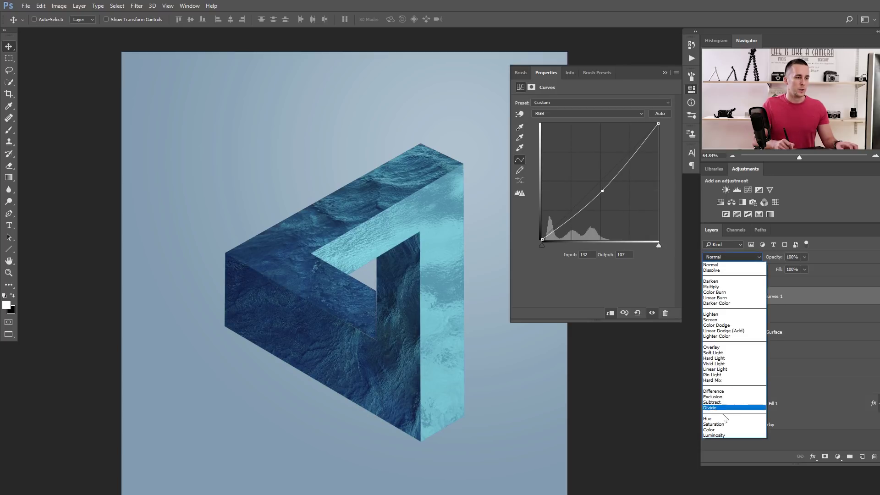
pyautogui.click(717, 435)
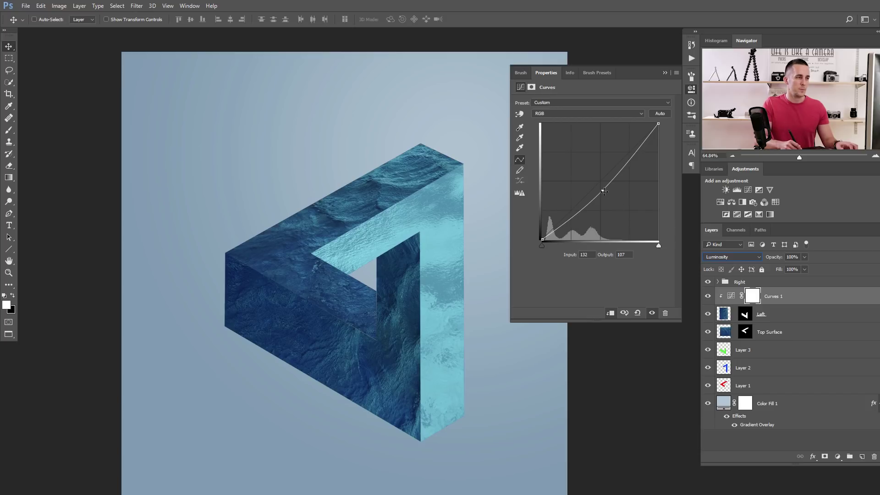
pyautogui.moveTo(602, 191)
pyautogui.mouseDown()
pyautogui.moveTo(602, 202)
pyautogui.moveTo(602, 182)
pyautogui.moveTo(602, 191)
pyautogui.mouseUp()
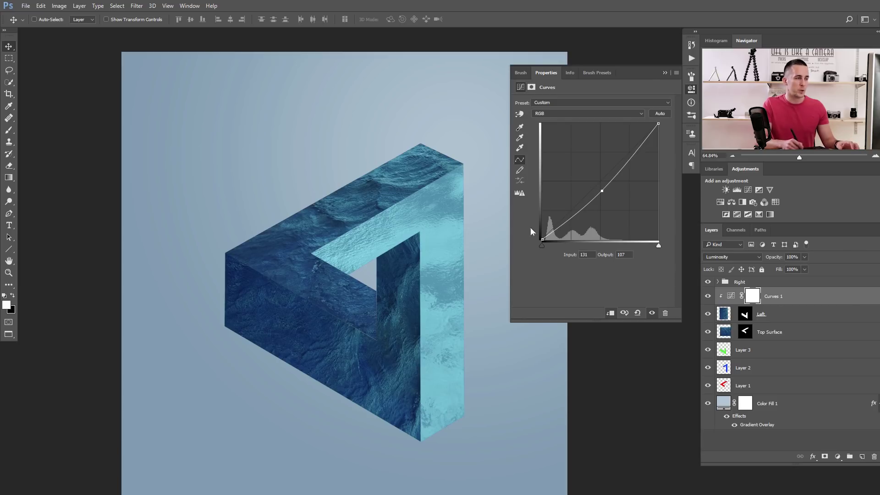
pyautogui.moveTo(603, 192); pyautogui.dragTo(602, 189)
# Group the Left layer with its Curves adjustment and name the group Left.
pyautogui.keyDown('shift'); pyautogui.click(723, 315); pyautogui.keyUp('shift')
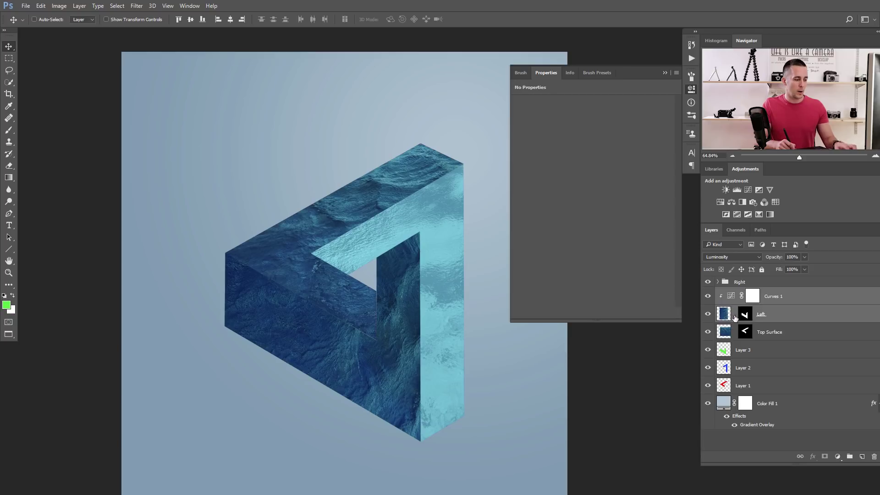
pyautogui.hotkey('ctrl', 'g')
pyautogui.doubleClick(746, 293)
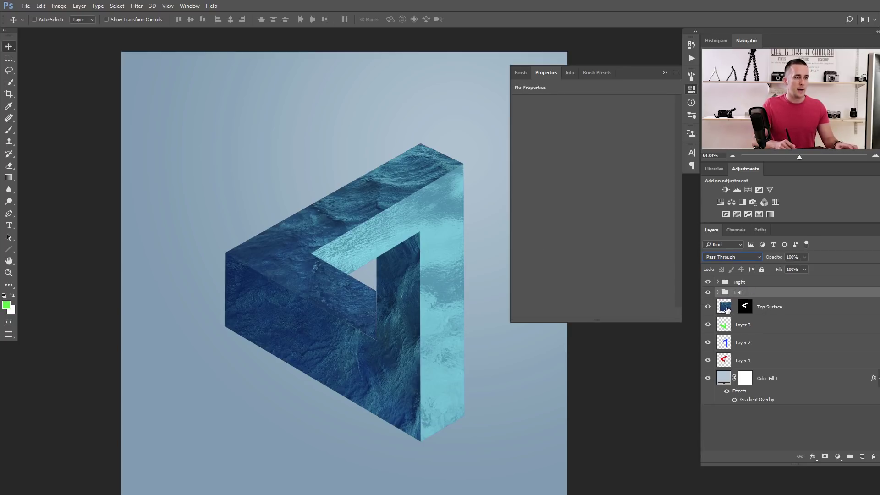
# Add a Curves adjustment clipped to Top Surface, brightening the midtones and lifting the black point to output 19.
pyautogui.click(727, 311)
pyautogui.click(838, 457)
pyautogui.click(808, 315)
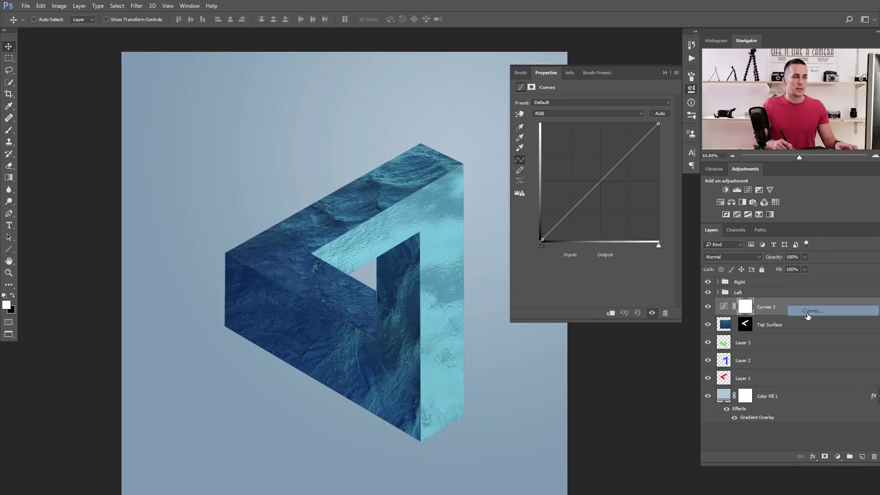
pyautogui.click(610, 314)
pyautogui.moveTo(595, 187); pyautogui.dragTo(592, 171)
pyautogui.moveTo(542, 238); pyautogui.dragTo(543, 231)
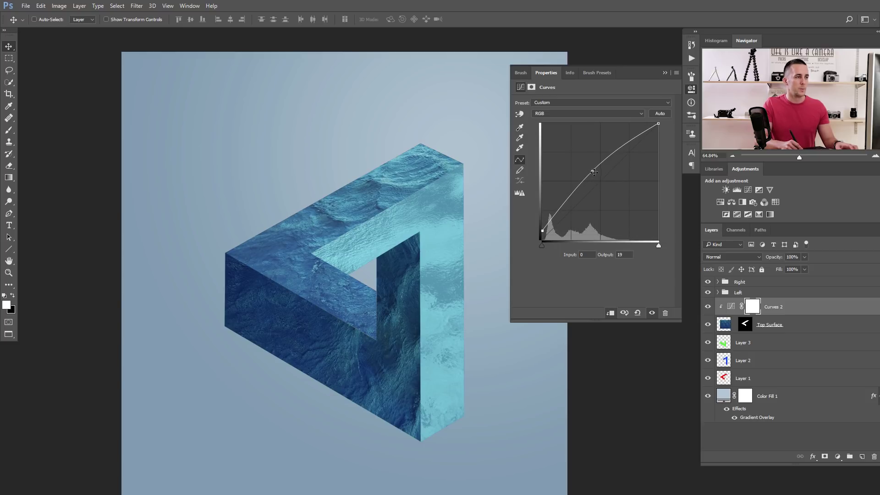
pyautogui.click(665, 73)
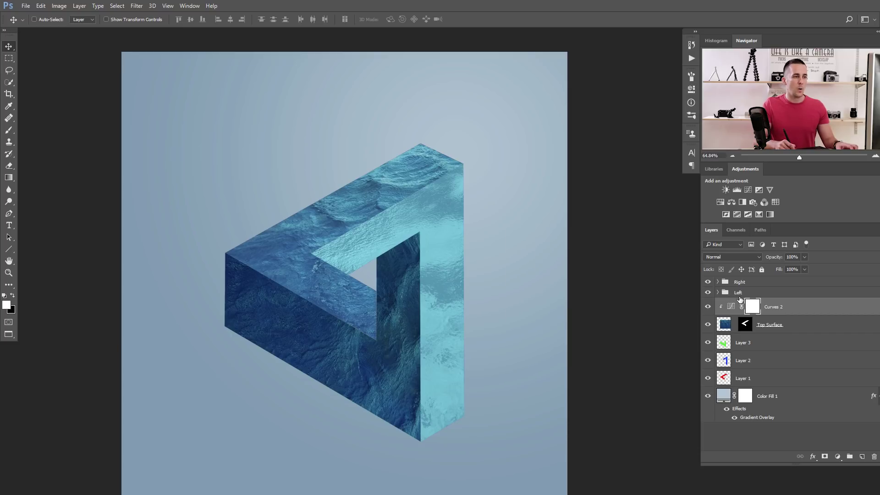
# Group the Top Surface layer with its Curves adjustment and name the group Top.
pyautogui.keyDown('shift'); pyautogui.click(726, 326); pyautogui.keyUp('shift')
pyautogui.hotkey('ctrl', 'g')
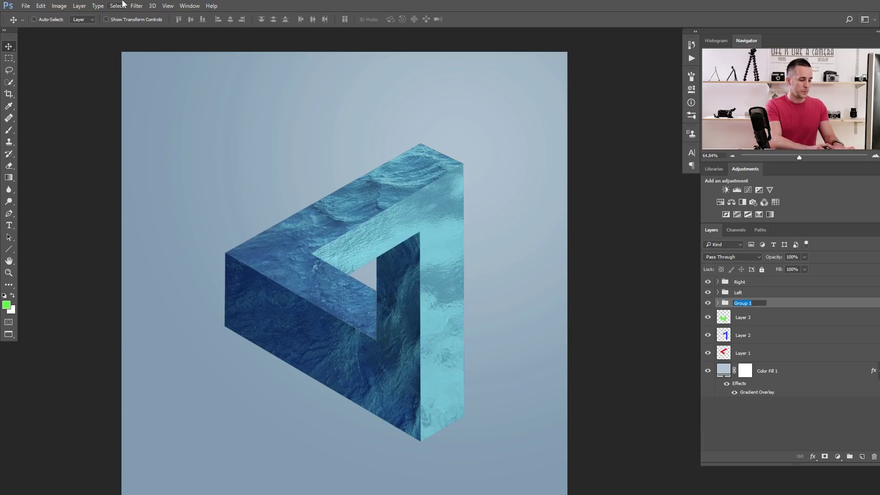
pyautogui.write('Top')
pyautogui.press('Return')
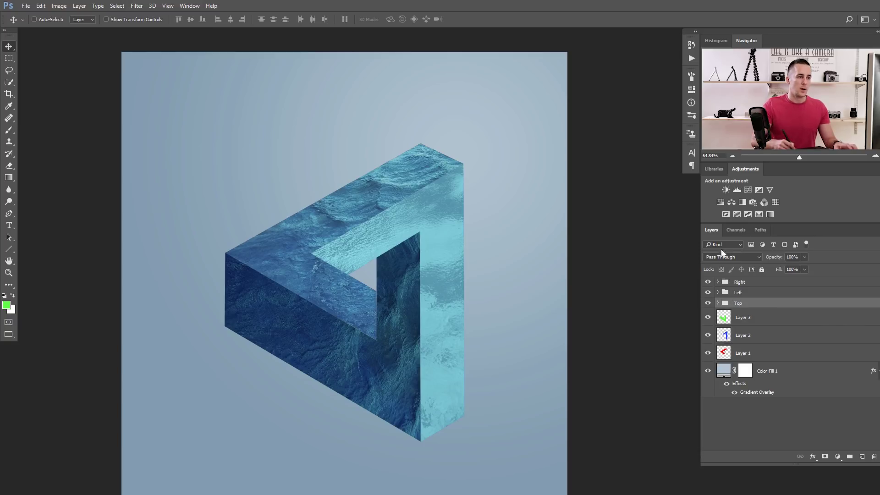
# Move the Top group above the Right and Left groups and expand all three groups.
pyautogui.moveTo(727, 305); pyautogui.dragTo(730, 279)
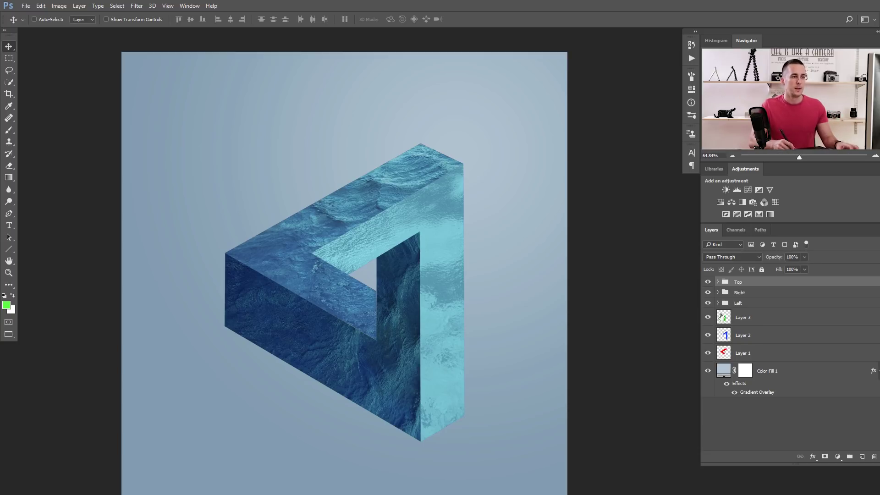
pyautogui.click(718, 303)
pyautogui.click(718, 293)
pyautogui.click(718, 282)
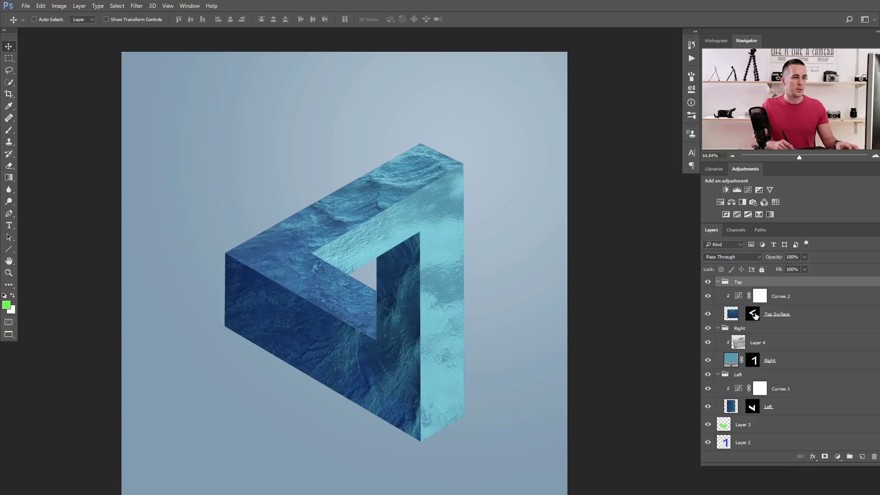
# Target the Top Surface layer mask and set up the Brush tool with 92% hardness and 100% opacity.
pyautogui.click(754, 316)
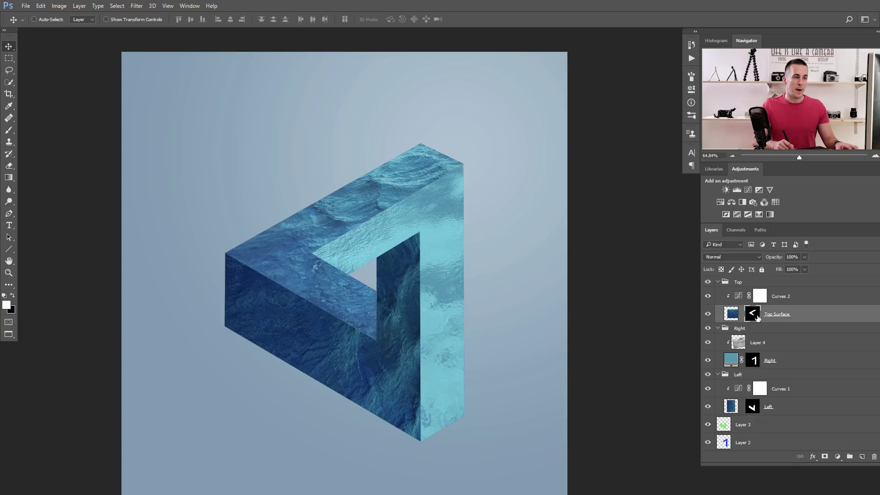
pyautogui.scroll(5, 409, 179)
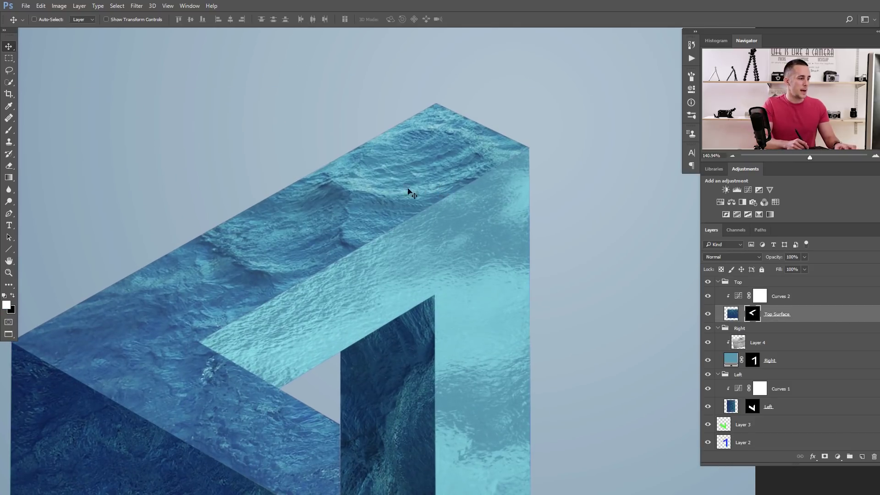
pyautogui.press('b')
pyautogui.rightClick(318, 190)
pyautogui.moveTo(405, 232); pyautogui.dragTo(420, 236)
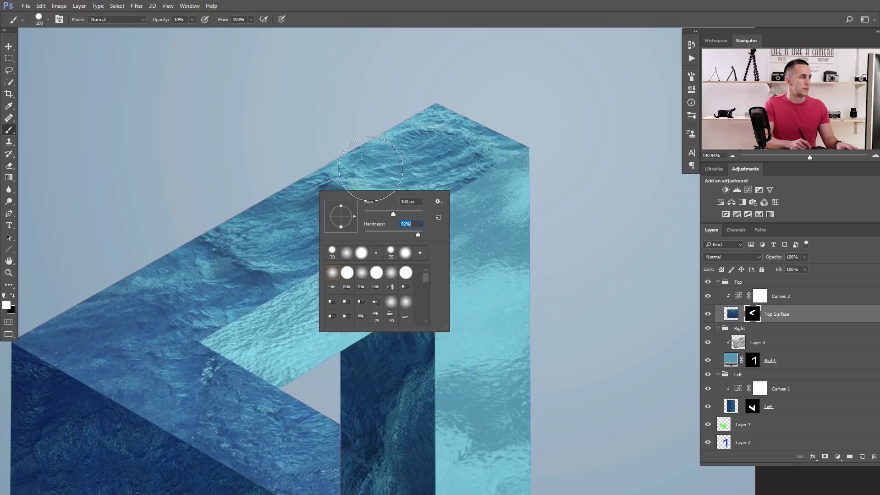
pyautogui.press('Return')
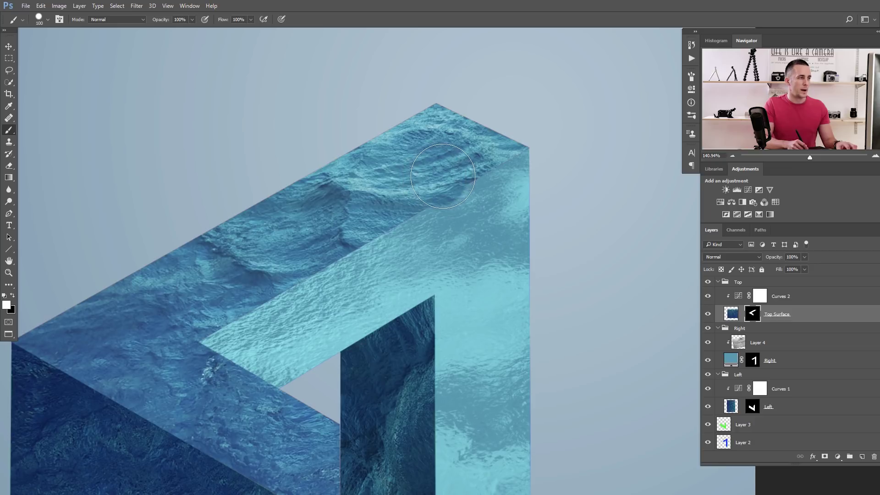
# Paint white on the Top Surface mask with a 40 px brush to make its boundary with the right face wavy.
pyautogui.press('[')
pyautogui.scroll(1, 453, 179)
pyautogui.press('[')
pyautogui.press('[')
pyautogui.press('[')
pyautogui.press('[')
pyautogui.press('[')
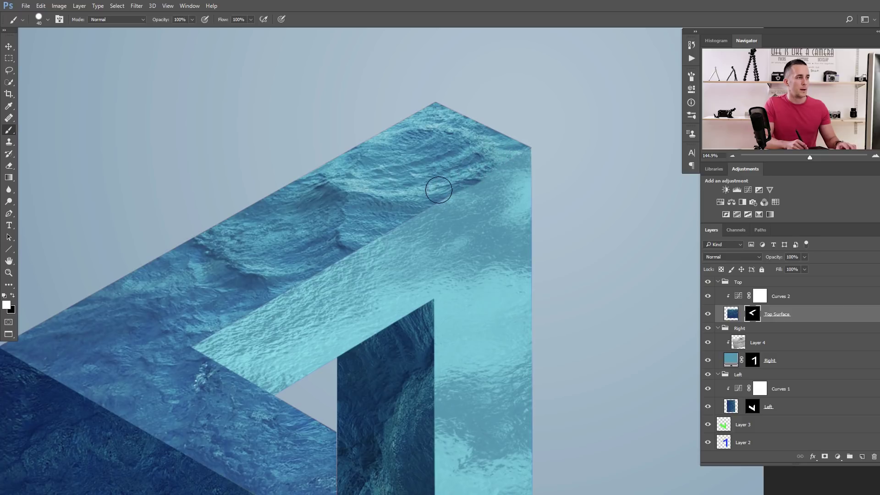
pyautogui.moveTo(338, 249); pyautogui.dragTo(224, 316)
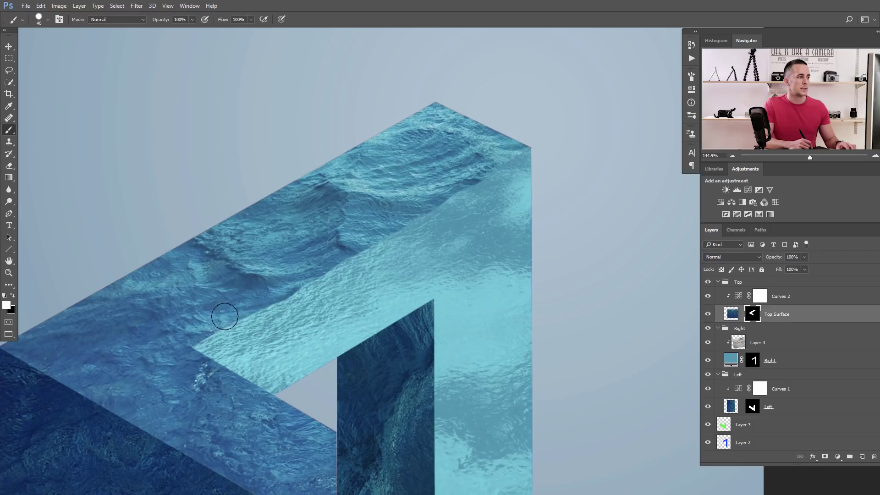
pyautogui.moveTo(245, 254); pyautogui.dragTo(339, 253)
pyautogui.press('x')
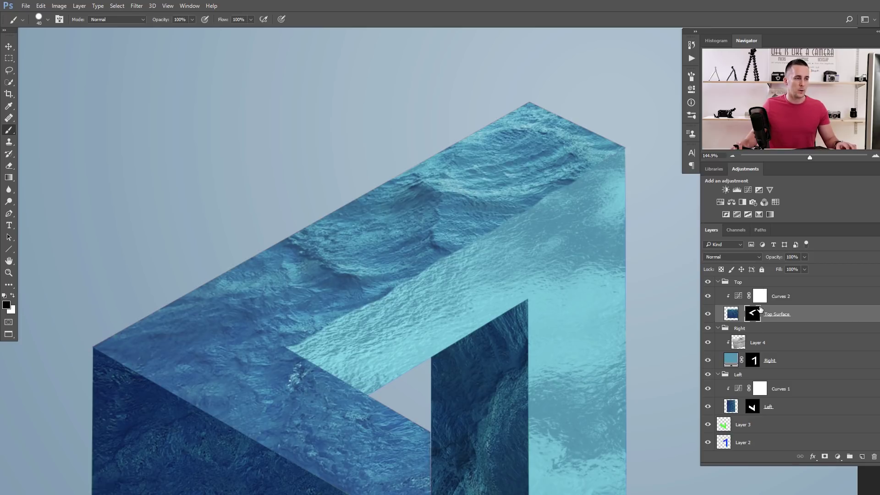
# Hide Layer 1, Layer 2 and Layer 3, and group them as Helper.
pyautogui.scroll(-3, 760, 310)
pyautogui.click(709, 407)
pyautogui.click(739, 373)
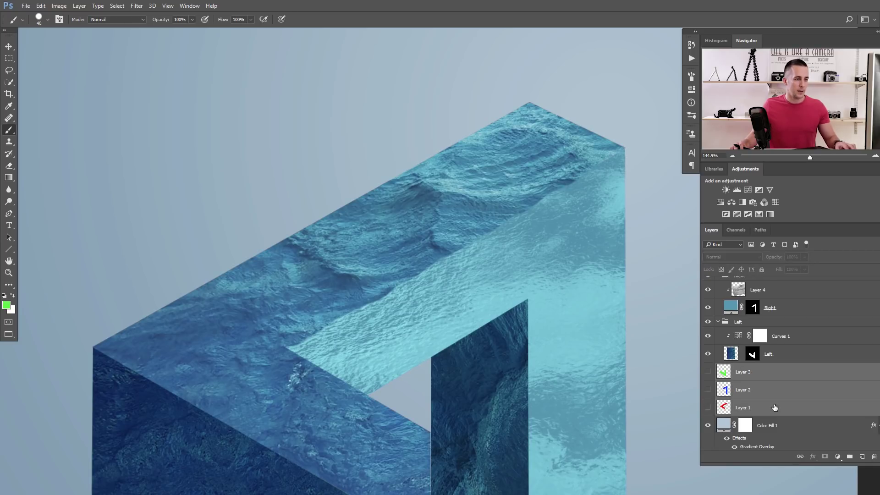
pyautogui.keyDown('shift'); pyautogui.click(774, 408); pyautogui.keyUp('shift')
pyautogui.hotkey('ctrl', 'g')
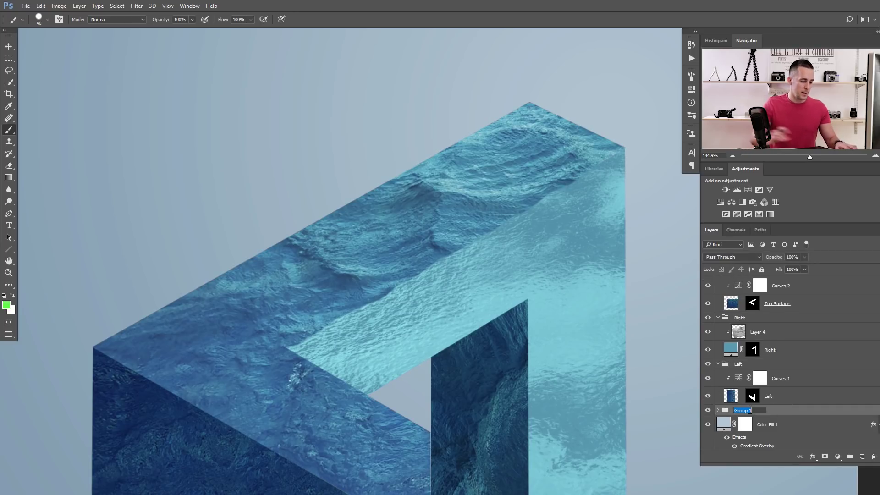
pyautogui.write('Helper')
pyautogui.press('Return')
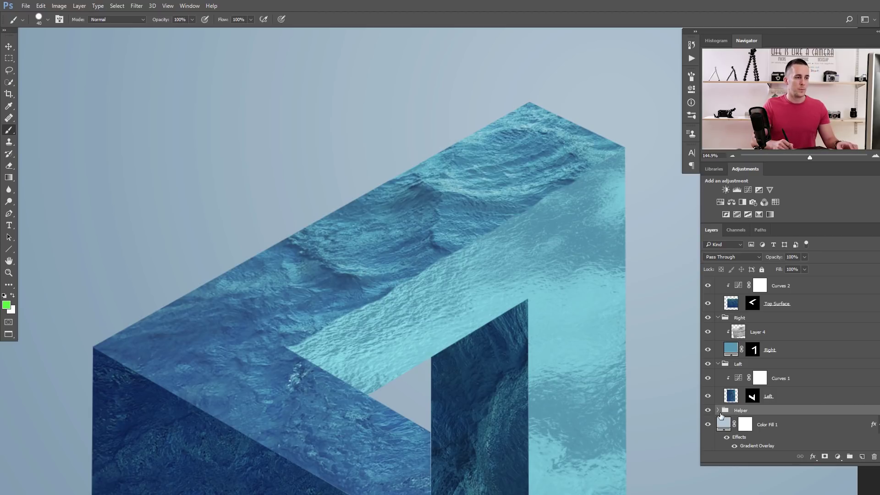
# Paint black on the Top Surface mask along the triangle's outer upper edges to give them a wavy outline.
pyautogui.scroll(1, 751, 389)
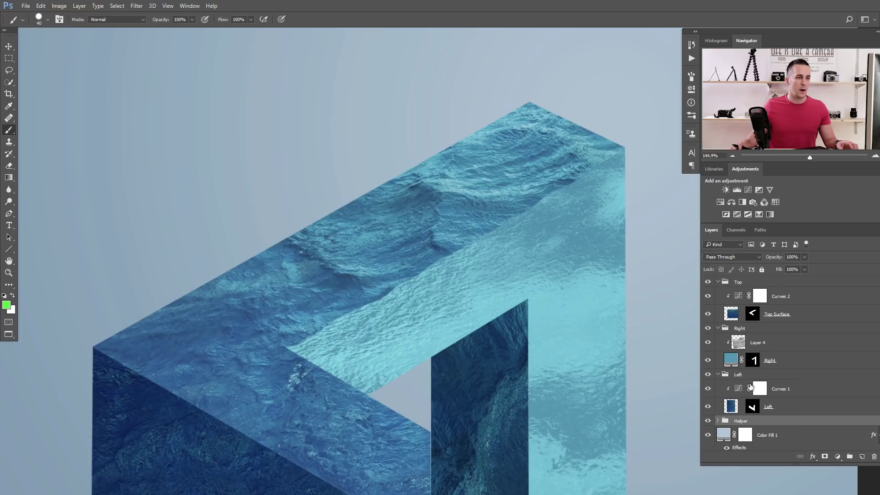
pyautogui.click(761, 312)
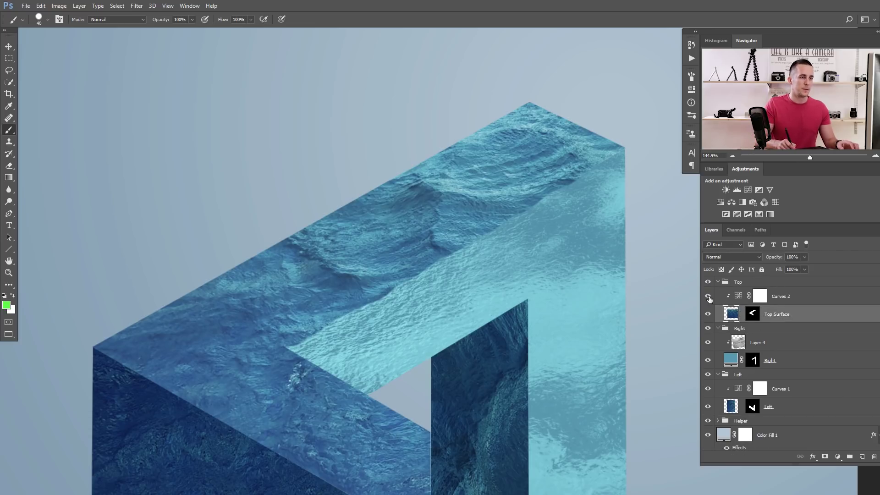
pyautogui.press('d')
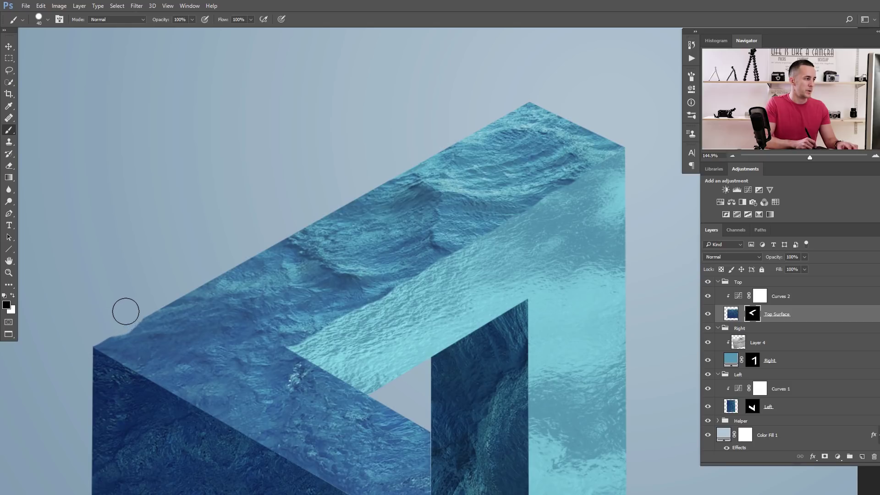
pyautogui.moveTo(94, 334)
pyautogui.mouseDown()
pyautogui.moveTo(251, 249)
pyautogui.moveTo(299, 211)
pyautogui.moveTo(299, 228)
pyautogui.moveTo(281, 227)
pyautogui.moveTo(510, 99)
pyautogui.moveTo(502, 114)
pyautogui.moveTo(493, 113)
pyautogui.moveTo(519, 95)
pyautogui.moveTo(546, 96)
pyautogui.moveTo(631, 138)
pyautogui.mouseUp()
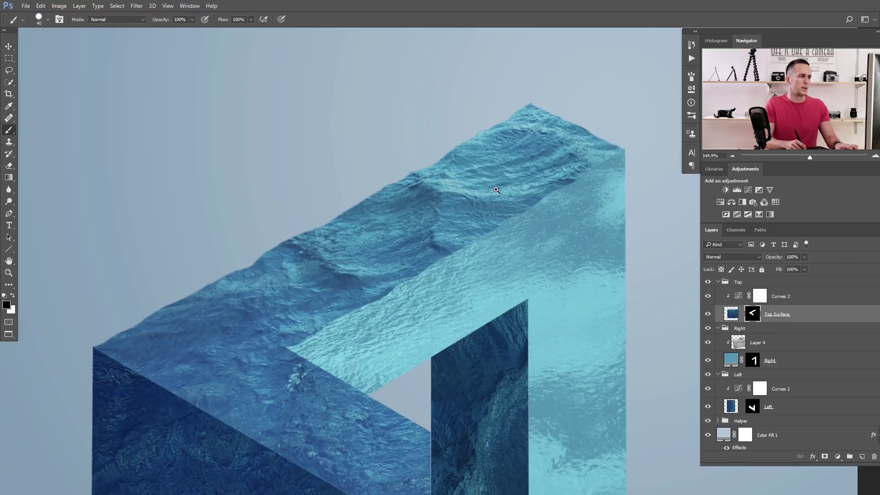
# Paint white on the Top Surface mask along its boundary with the left face, using a 10 px brush at the inner corner.
pyautogui.scroll(-3, 490, 167)
pyautogui.moveTo(397, 205); pyautogui.dragTo(392, 183)
pyautogui.scroll(3, 205, 260)
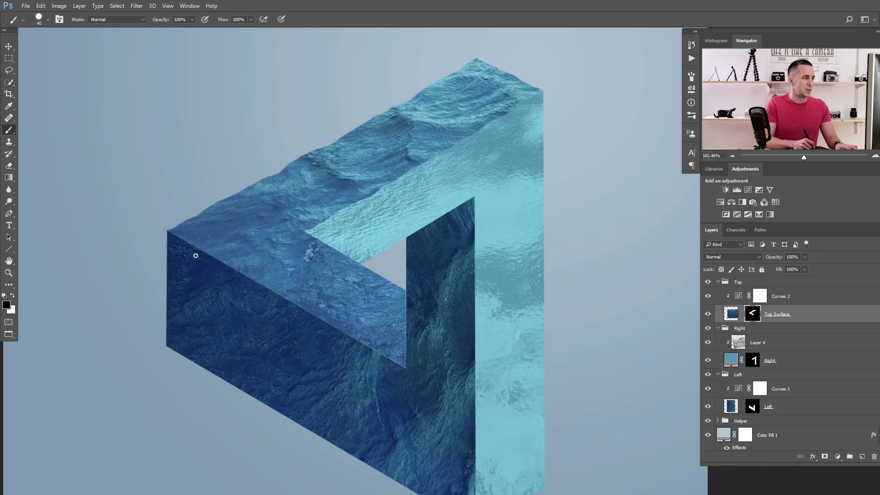
pyautogui.press('x')
pyautogui.moveTo(170, 211)
pyautogui.mouseDown()
pyautogui.moveTo(462, 379)
pyautogui.moveTo(509, 409)
pyautogui.moveTo(495, 413)
pyautogui.moveTo(529, 429)
pyautogui.mouseUp()
pyautogui.press('[')
pyautogui.press('[')
pyautogui.press('[')
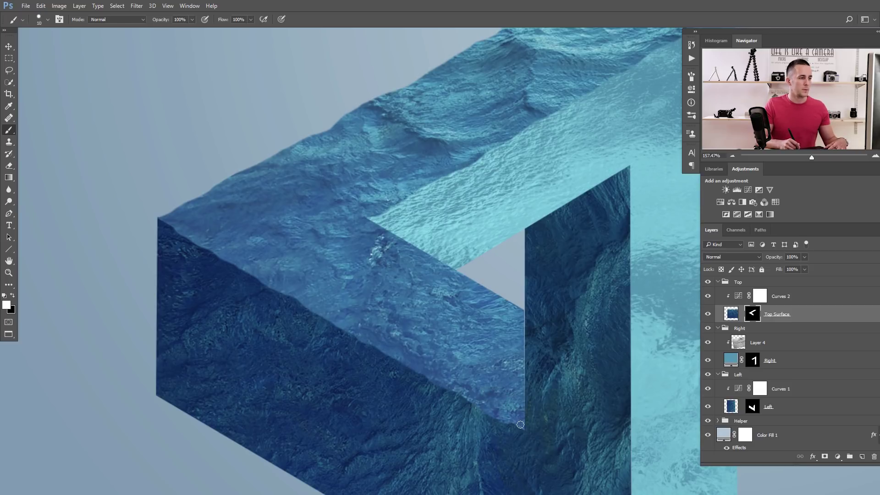
# Paint white on the Left mask with a 25 px brush along the vertical edge of the central opening.
pyautogui.press(']')
pyautogui.press(']')
pyautogui.press(']')
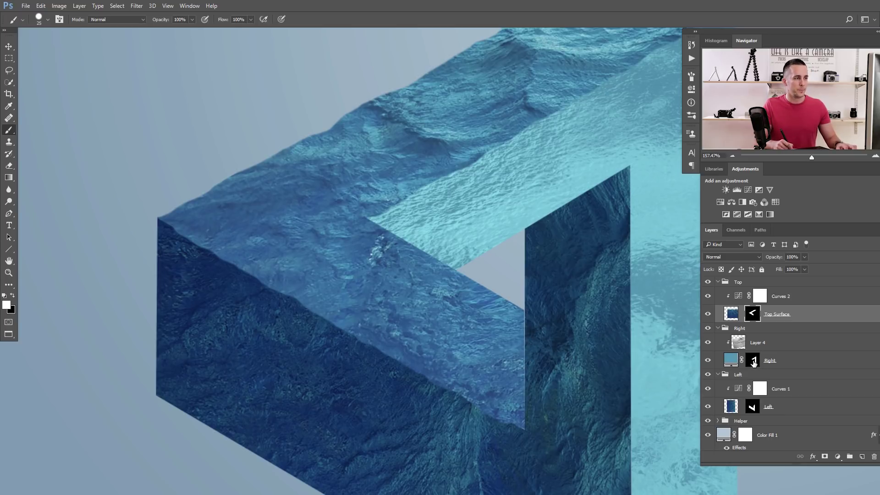
pyautogui.click(754, 405)
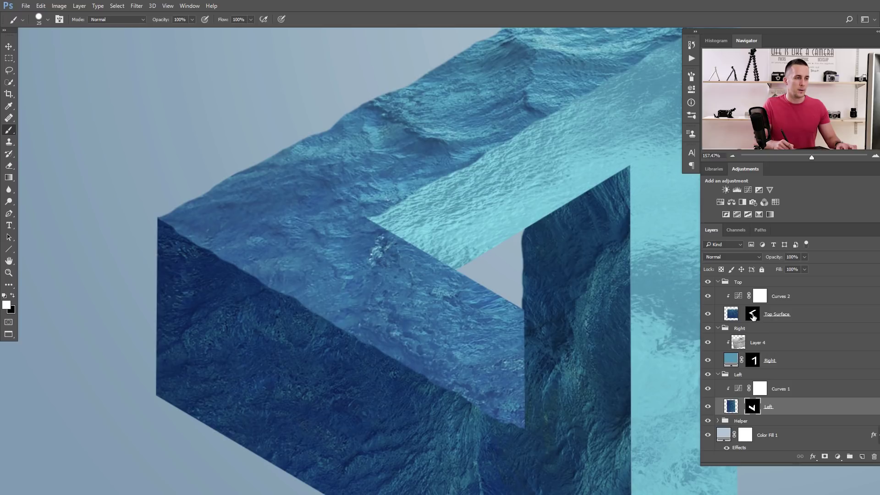
# Paint black on the Top Surface mask where it meets the left face's inner vertical edge to make that boundary wavy.
pyautogui.click(728, 314)
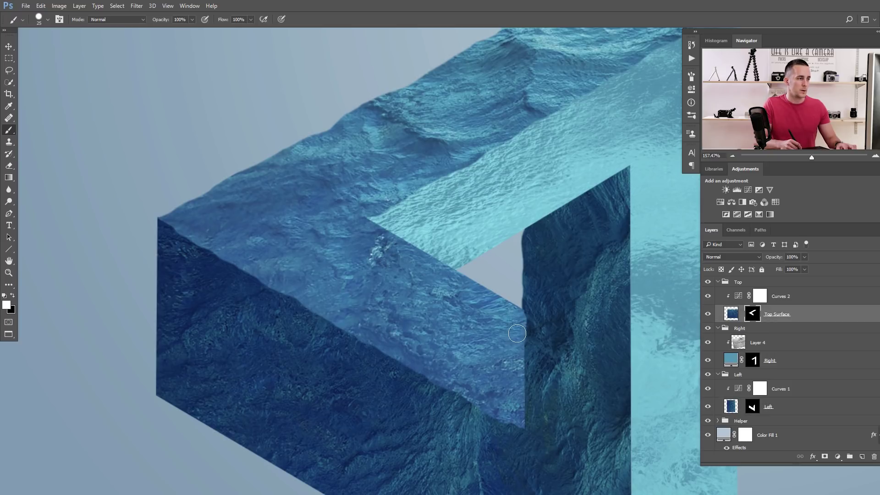
pyautogui.press('x')
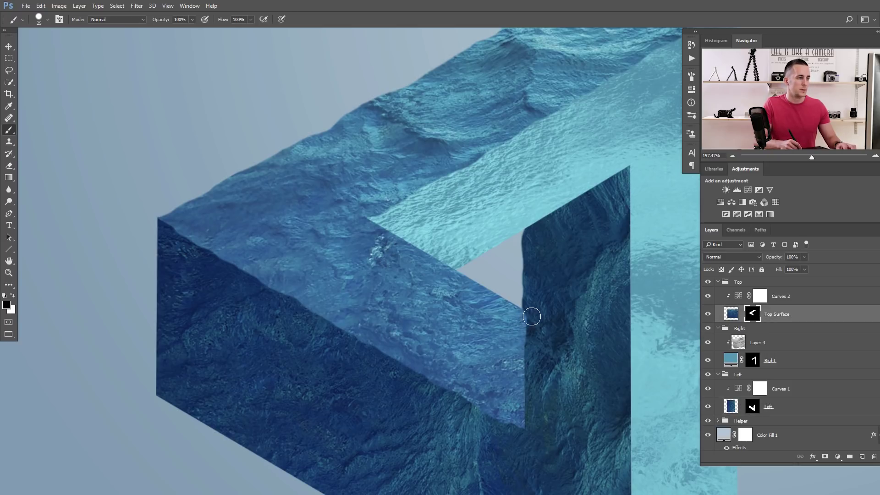
pyautogui.press('x')
pyautogui.press('x')
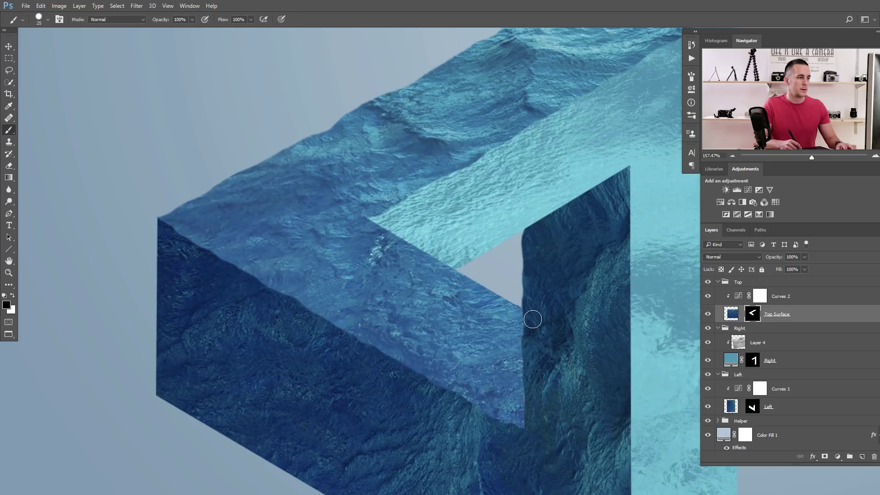
# Paint black on the Left mask with a 25 px brush to roughen the left face's outer vertical edge.
pyautogui.scroll(-3, 545, 362)
pyautogui.scroll(2, 449, 280)
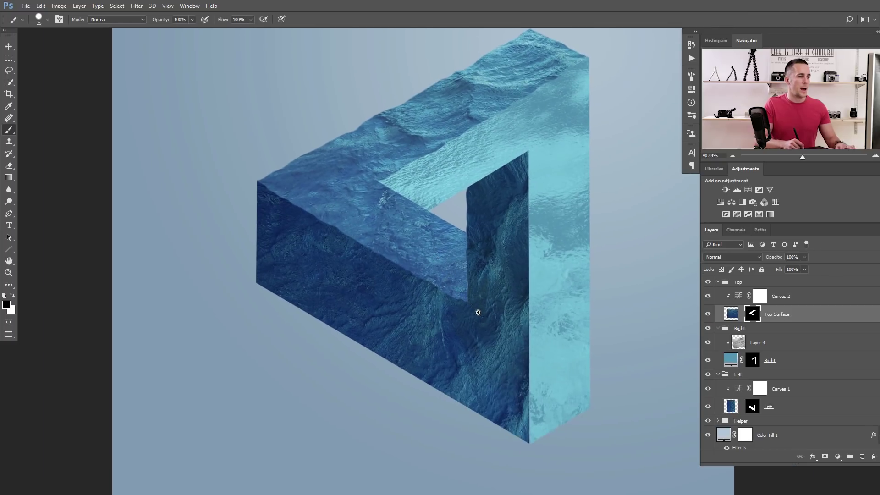
pyautogui.click(754, 408)
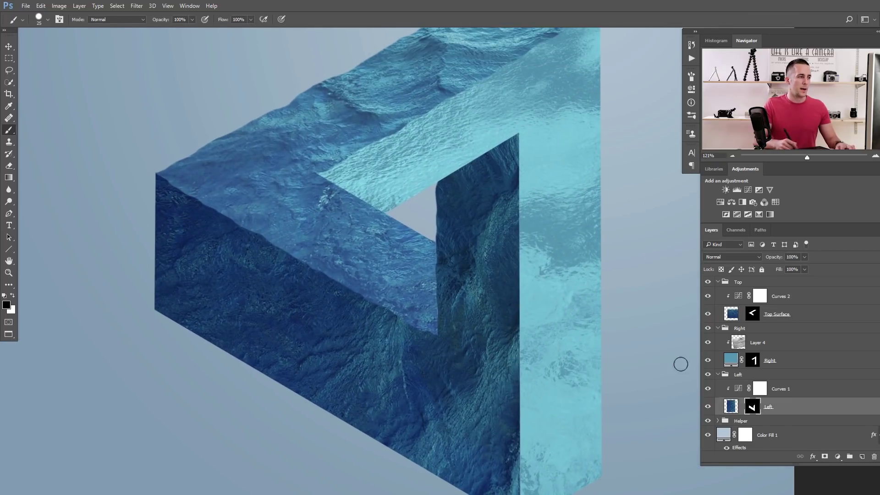
pyautogui.moveTo(516, 159); pyautogui.dragTo(514, 158)
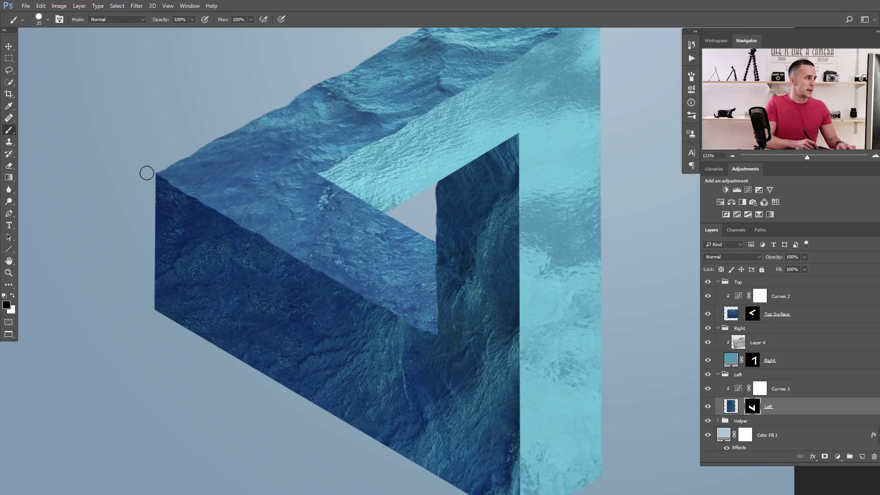
pyautogui.moveTo(147, 172)
pyautogui.mouseDown()
pyautogui.moveTo(142, 307)
pyautogui.moveTo(170, 334)
pyautogui.mouseUp()
pyautogui.press(']')
pyautogui.press(']')
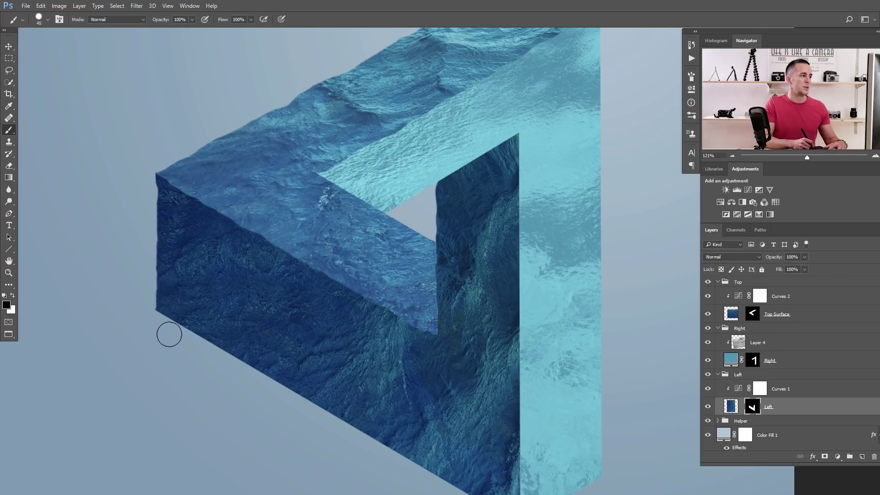
# Paint white on the Right mask with a 25 px brush along the upper part of its inner boundary with the left face.
pyautogui.moveTo(507, 232); pyautogui.dragTo(374, 270)
pyautogui.keyDown('ctrl'); pyautogui.click(417, 156); pyautogui.keyUp('ctrl')
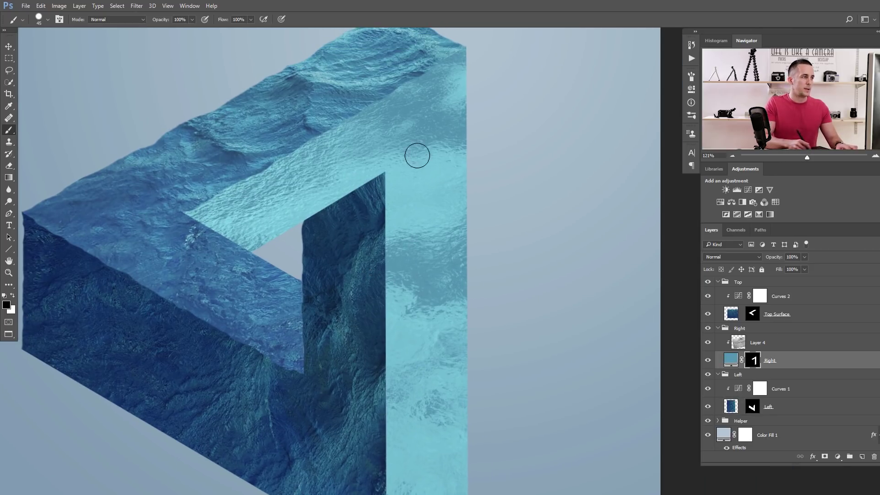
pyautogui.press('[')
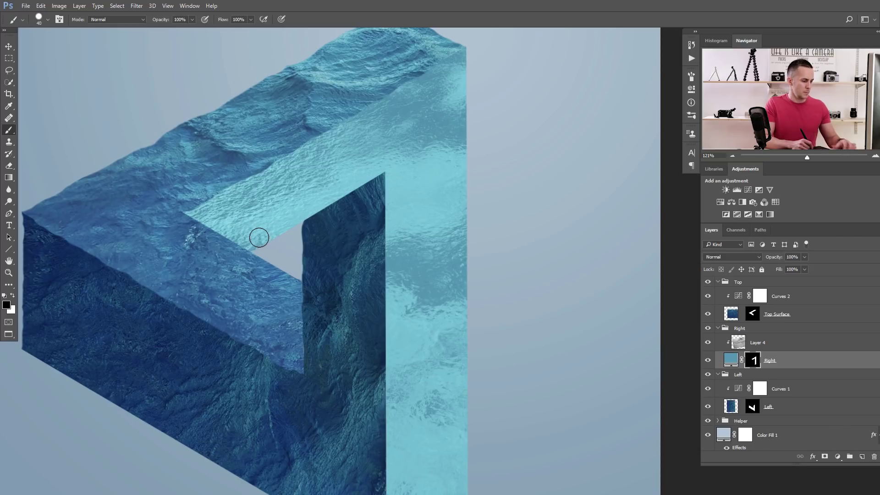
pyautogui.press('[')
pyautogui.press('[')
pyautogui.press('[')
pyautogui.press('x')
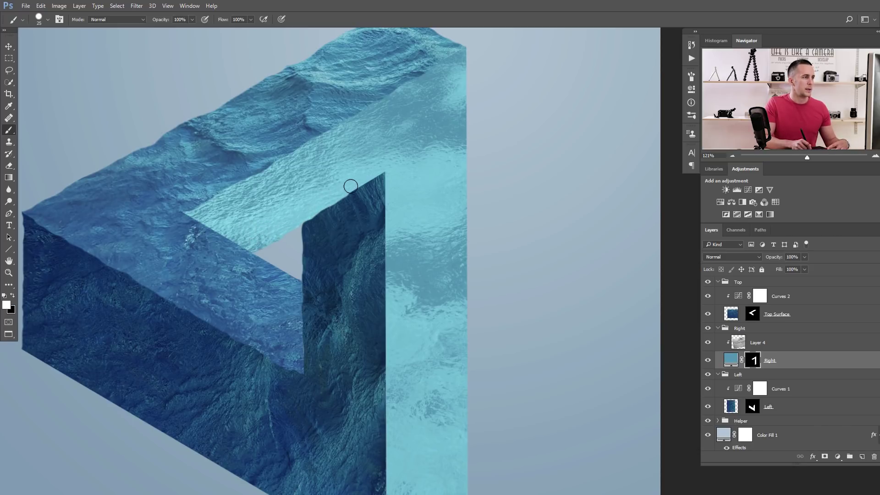
pyautogui.moveTo(393, 199)
pyautogui.mouseDown()
pyautogui.moveTo(399, 379)
pyautogui.moveTo(384, 182)
pyautogui.moveTo(392, 327)
pyautogui.mouseUp()
# Extend the Right mask's wavy inner boundary down to the bottom corner with a 50 px brush, reducing it to 25 px near the tip.
pyautogui.press(']')
pyautogui.press(']')
pyautogui.press(']')
pyautogui.press(']')
pyautogui.press(']')
pyautogui.moveTo(383, 283); pyautogui.dragTo(382, 408)
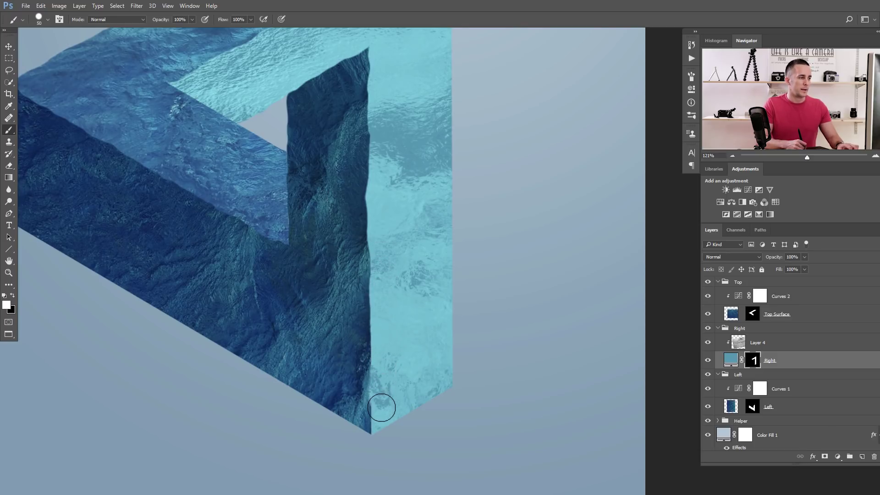
pyautogui.press('[')
pyautogui.press('[')
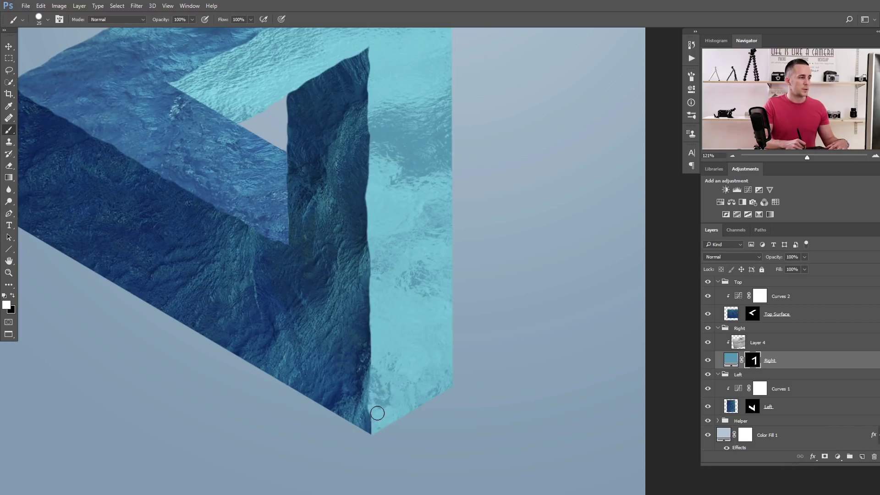
# Paint black on the Right mask with a 35 px brush to make the upper part of its outer vertical edge wavy.
pyautogui.moveTo(382, 276); pyautogui.dragTo(375, 293)
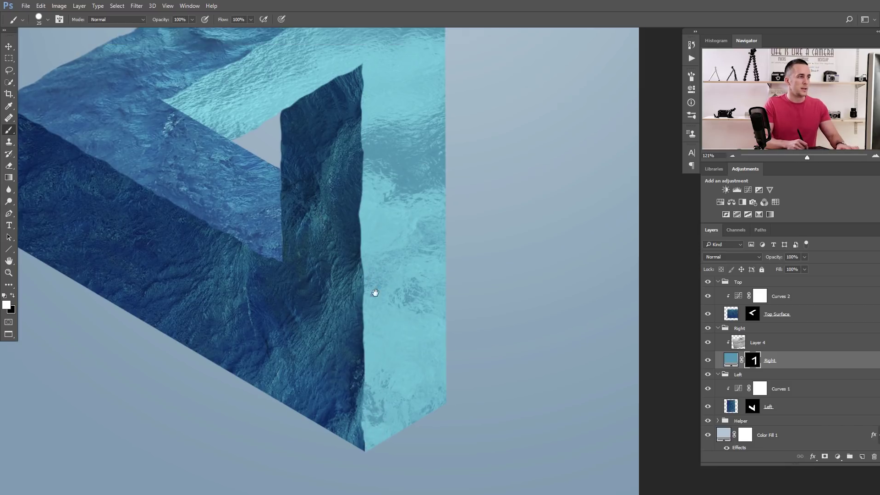
pyautogui.press(']')
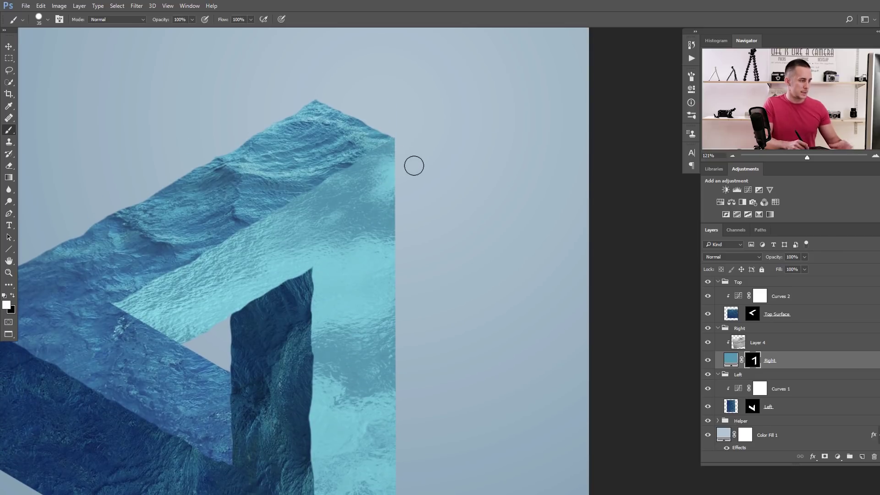
pyautogui.press('x')
pyautogui.moveTo(402, 169); pyautogui.dragTo(403, 326)
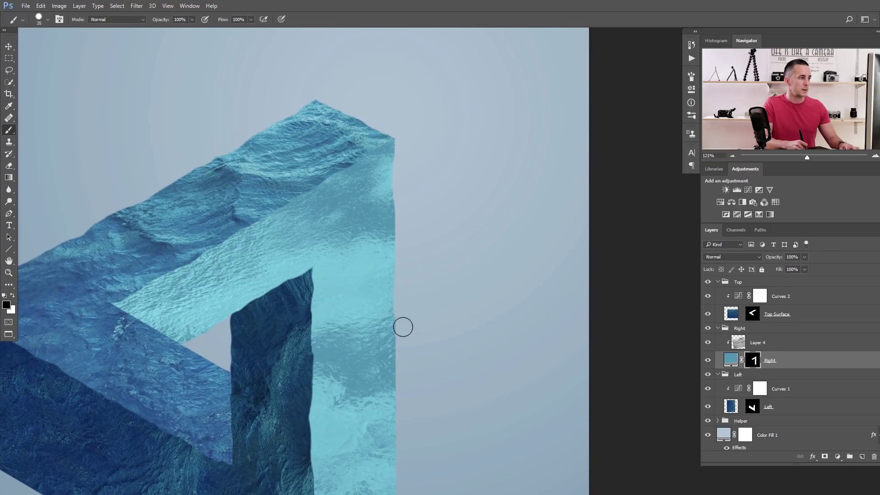
# Continue the black wavy edge down the lower part of the Right mask's outer side with a 50 px brush.
pyautogui.scroll(-5, 397, 301)
pyautogui.press(']')
pyautogui.press(']')
pyautogui.press(']')
pyautogui.moveTo(400, 243)
pyautogui.mouseDown()
pyautogui.moveTo(400, 412)
pyautogui.moveTo(397, 319)
pyautogui.moveTo(399, 389)
pyautogui.moveTo(399, 358)
pyautogui.mouseUp()
pyautogui.scroll(-2, 395, 251)
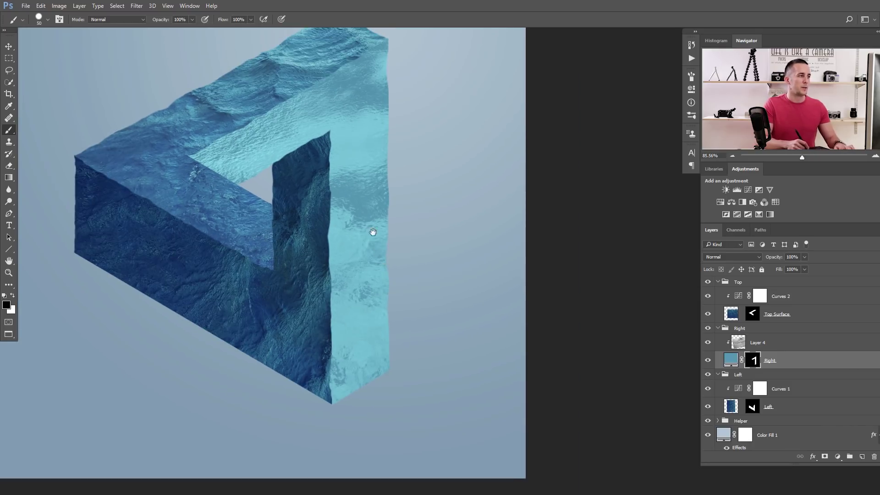
pyautogui.scroll(-1, 373, 233)
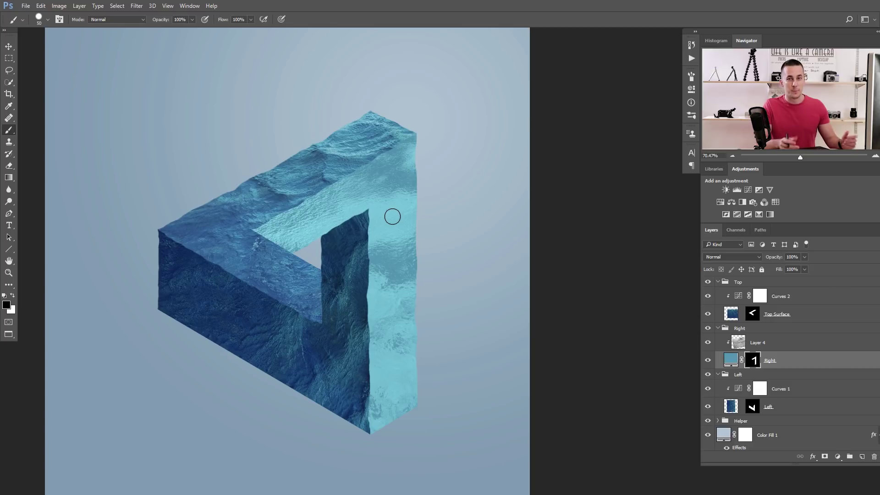
pyautogui.scroll(-2, 339, 214)
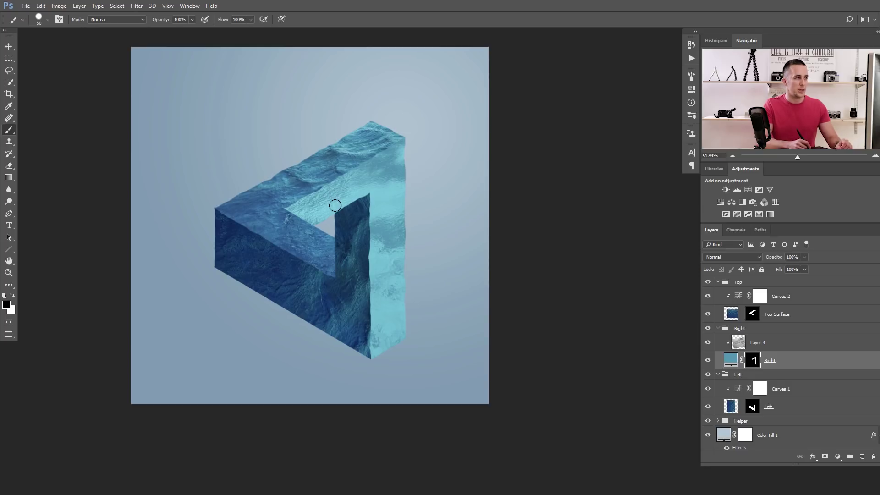
pyautogui.scroll(2, 340, 193)
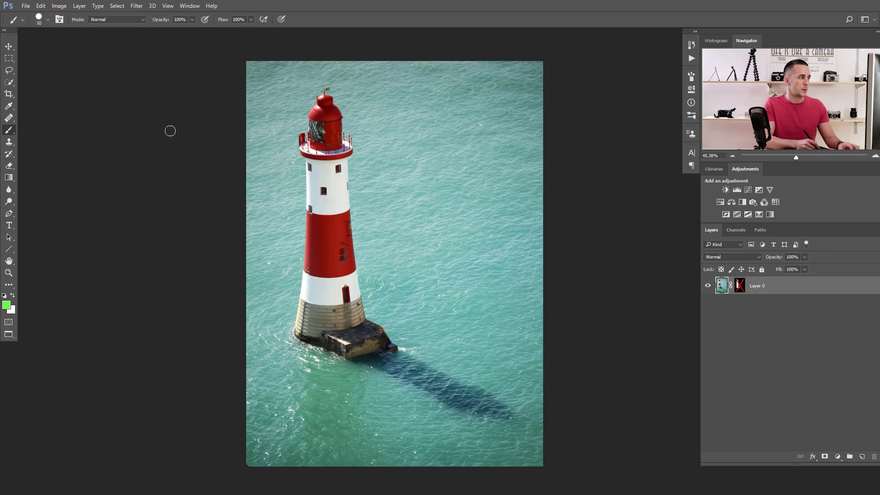
# Isolate the lighthouse in its source photo by enabling the disabled mask on Layer 0.
pyautogui.click(9, 83)
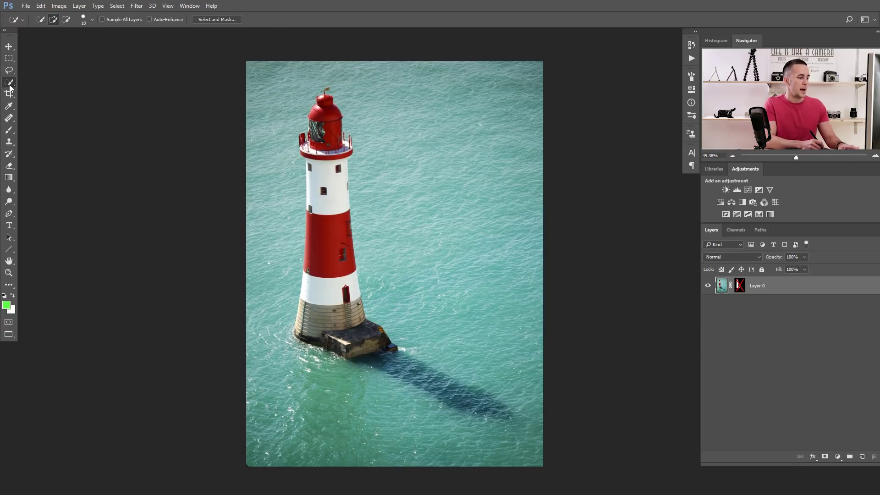
pyautogui.moveTo(331, 181)
pyautogui.mouseDown()
pyautogui.moveTo(323, 220)
pyautogui.moveTo(344, 316)
pyautogui.mouseUp()
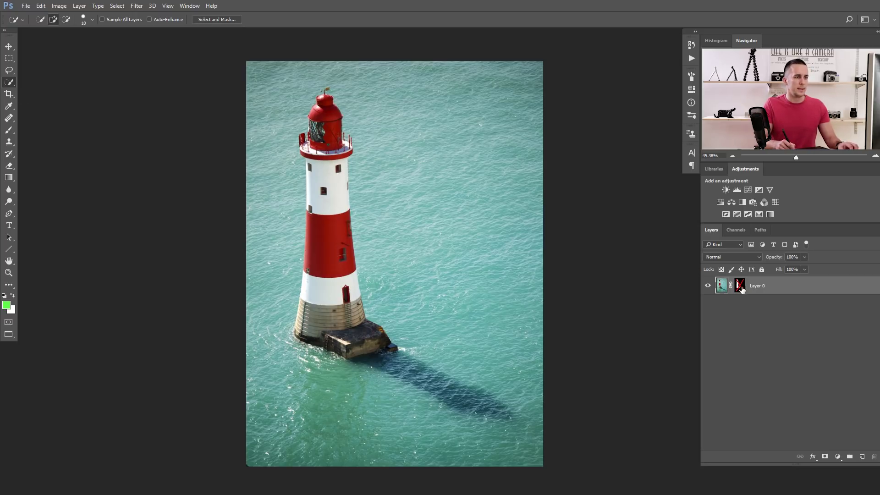
pyautogui.keyDown('shift'); pyautogui.click(740, 288); pyautogui.keyUp('shift')
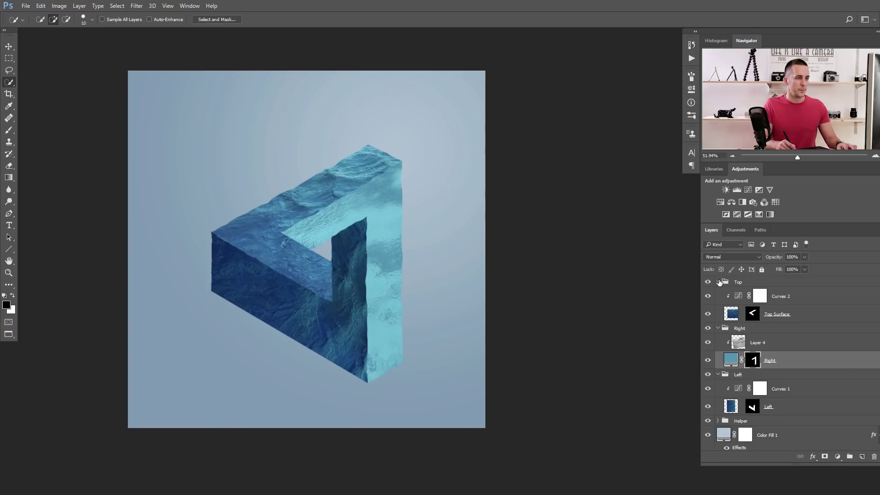
# In the triangle document, collapse the Top, Right and Left groups and paste the cut-out lighthouse above the Top group.
pyautogui.click(719, 282)
pyautogui.click(718, 293)
pyautogui.click(718, 303)
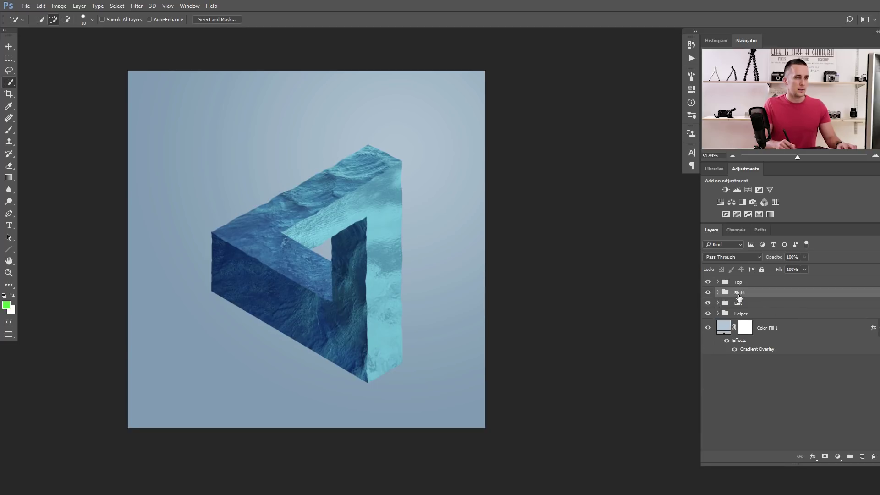
pyautogui.click(739, 285)
pyautogui.hotkey('ctrl', 'v')
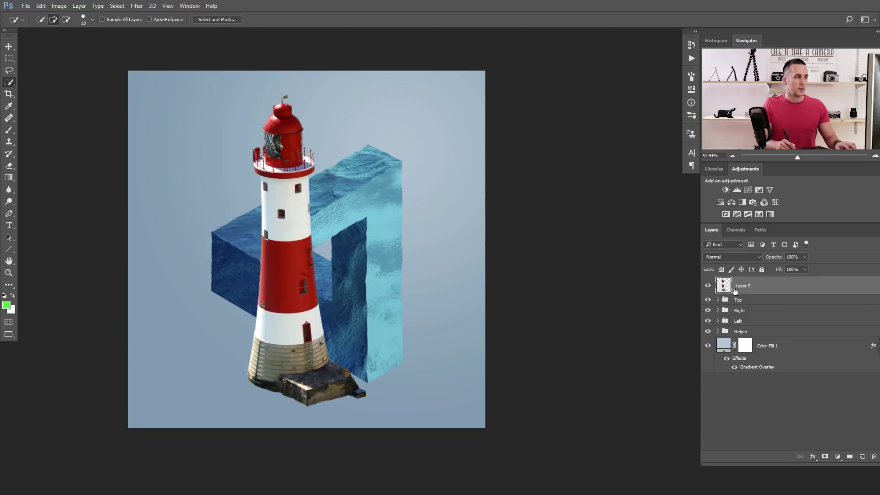
# Flip the lighthouse horizontally, scale it to about 27% and move it onto the triangle's top corner.
pyautogui.hotkey('ctrl', 't')
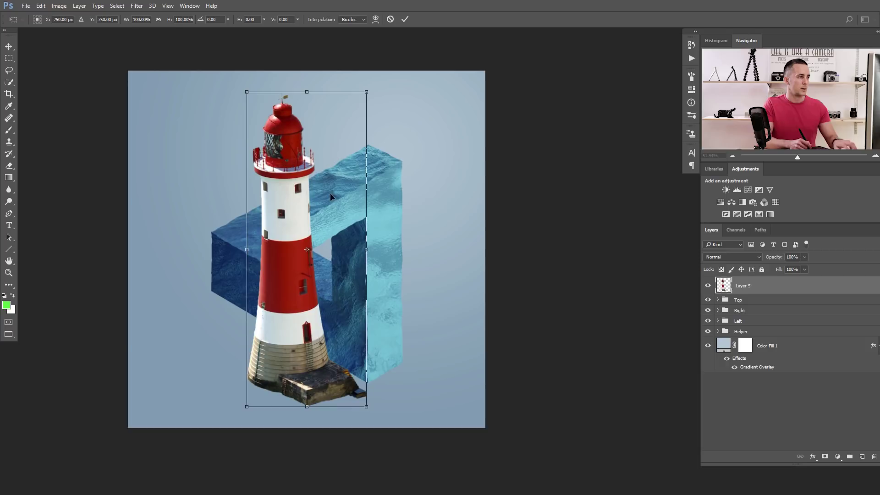
pyautogui.rightClick(323, 219)
pyautogui.click(362, 358)
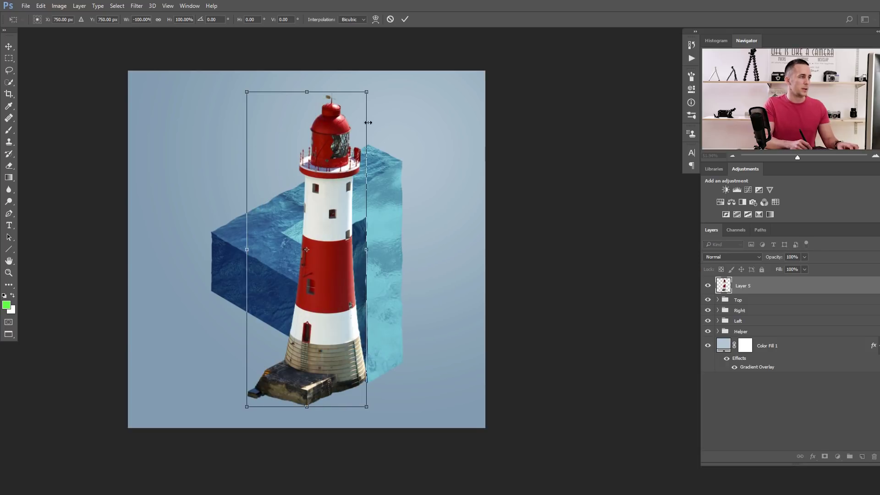
pyautogui.moveTo(369, 89); pyautogui.dragTo(324, 207)
pyautogui.moveTo(315, 246); pyautogui.dragTo(377, 123)
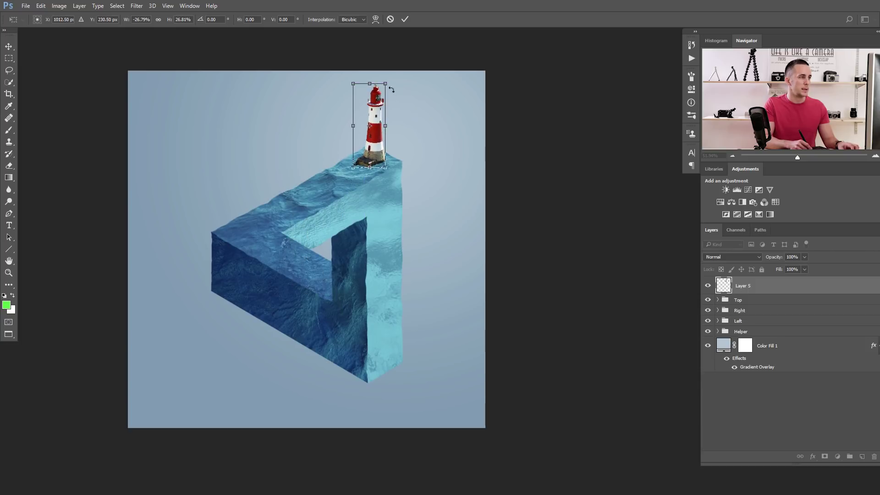
# Shrink the lighthouse slightly more and reposition it so its base sits on the water at the top corner.
pyautogui.moveTo(385, 85); pyautogui.dragTo(382, 92)
pyautogui.moveTo(381, 136); pyautogui.dragTo(385, 143)
pyautogui.press('Return')
pyautogui.press('w')
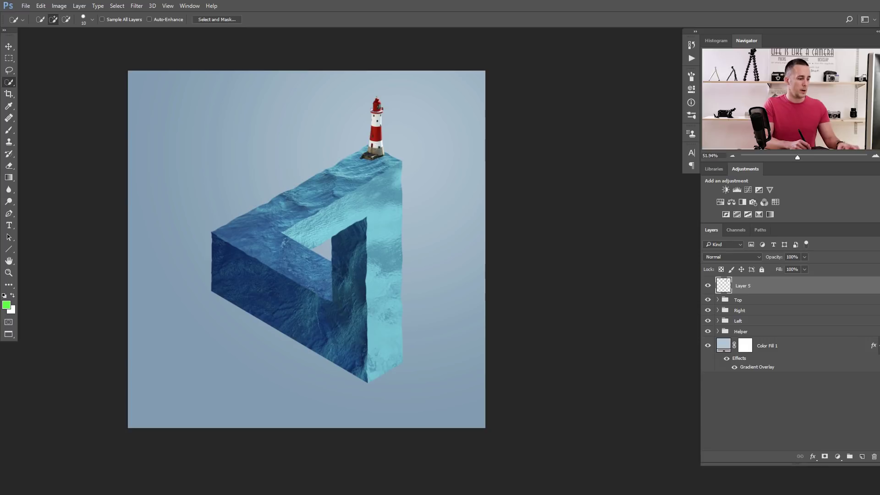
pyautogui.press('v')
pyautogui.moveTo(377, 145); pyautogui.dragTo(374, 151)
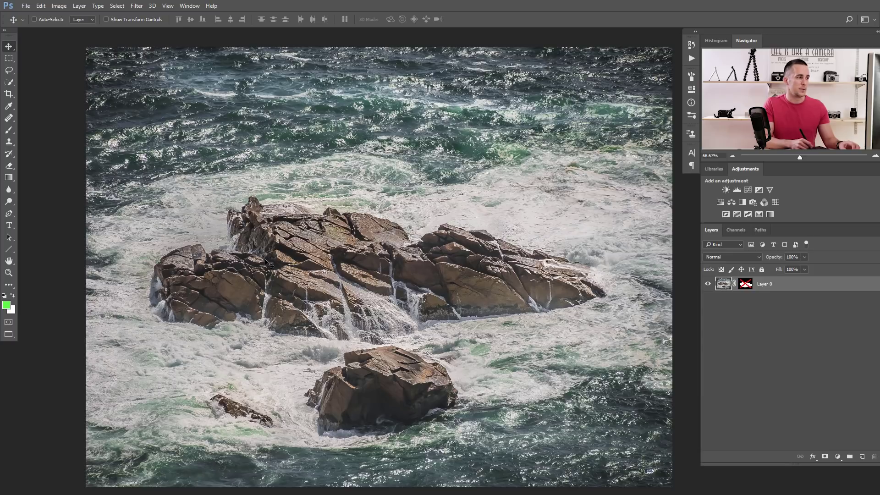
# Enable the mask isolating the rocks in the sea photo, load it as a selection and paste the rocks into the triangle document.
pyautogui.keyDown('shift'); pyautogui.click(746, 285); pyautogui.keyUp('shift')
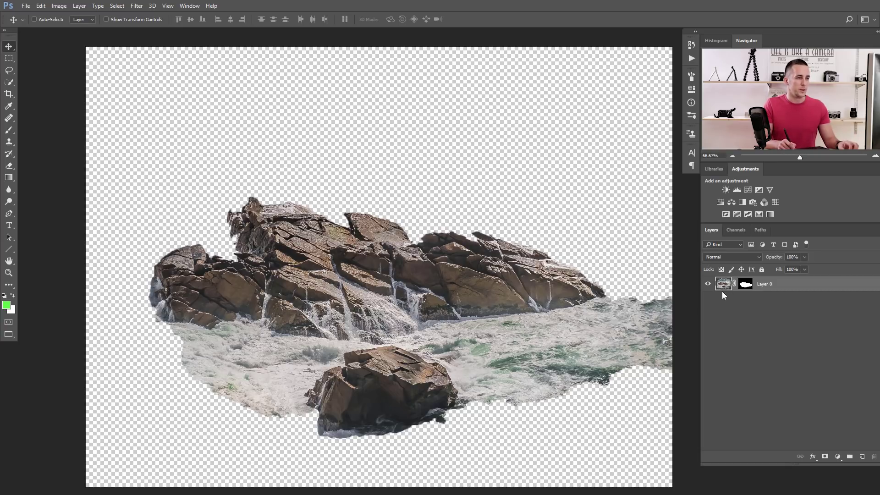
pyautogui.keyDown('ctrl'); pyautogui.click(745, 285); pyautogui.keyUp('ctrl')
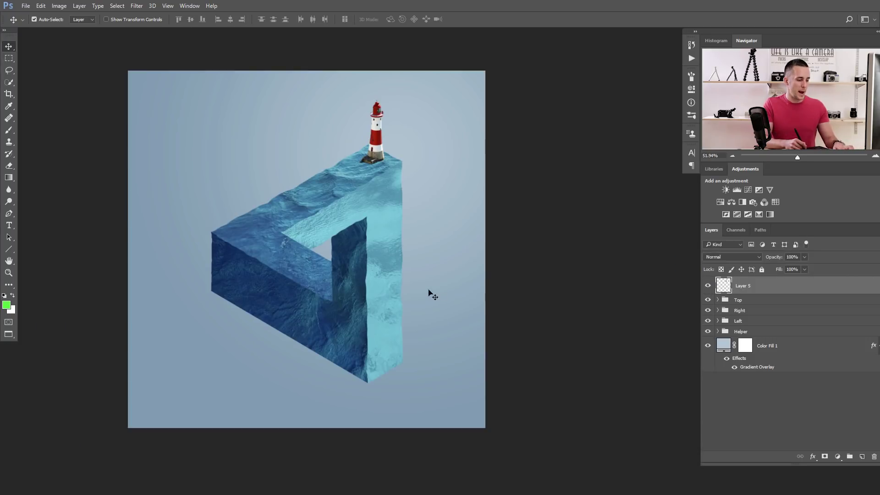
pyautogui.hotkey('ctrl', 'v')
# Scale the pasted rocks down and place them over the top face just below the lighthouse.
pyautogui.hotkey('ctrl', 't')
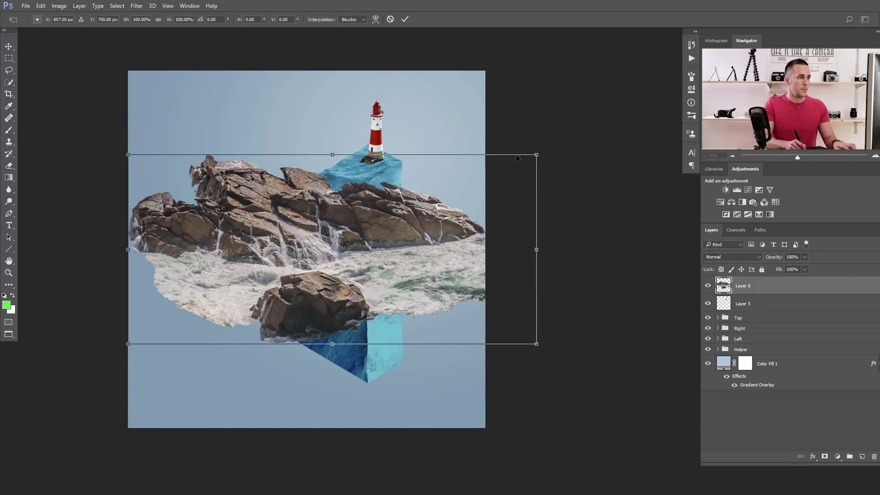
pyautogui.moveTo(537, 153); pyautogui.dragTo(376, 176)
pyautogui.press('Return')
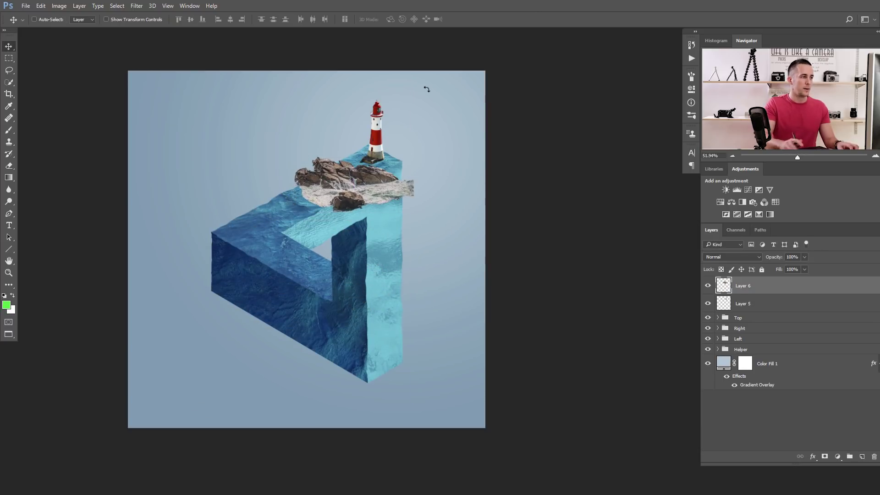
# Rename Layer 6 as Rocks and Layer 5 as Lighthouse.
pyautogui.doubleClick(743, 286)
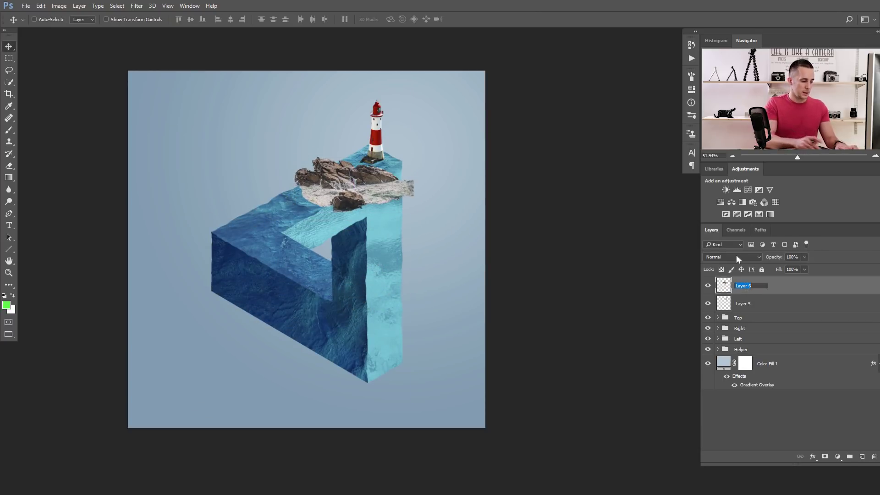
pyautogui.write('Rocks')
pyautogui.press('Return')
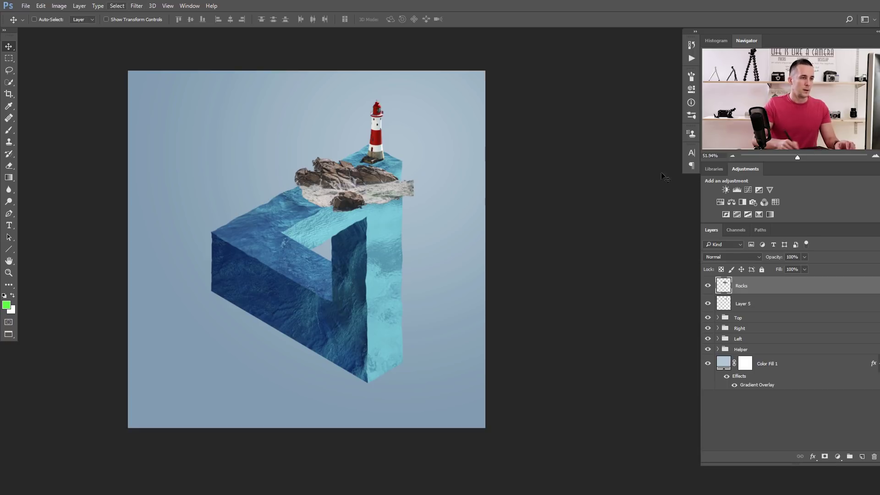
pyautogui.doubleClick(743, 304)
pyautogui.write('Lighthouse')
pyautogui.press('Return')
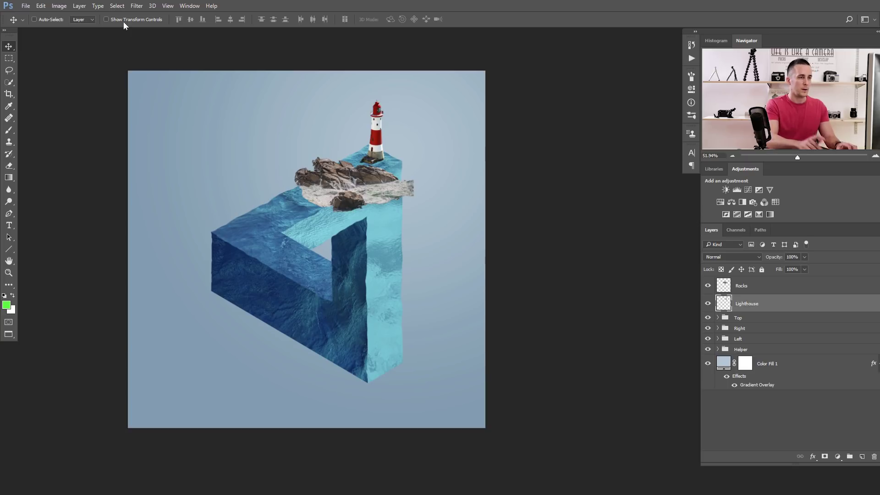
# Scale the Rocks layer to about 56% and move it up over the lighthouse's base.
pyautogui.click(720, 285)
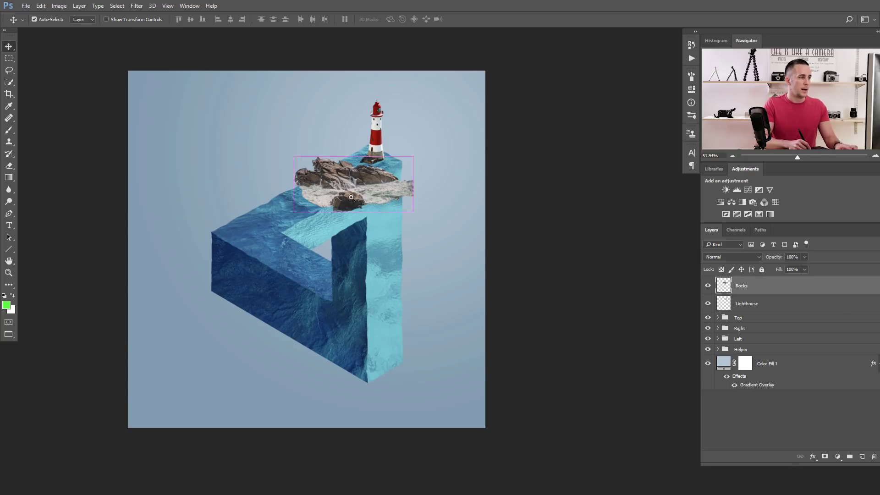
pyautogui.scroll(5, 407, 229)
pyautogui.scroll(1, 384, 230)
pyautogui.hotkey('ctrl', 't')
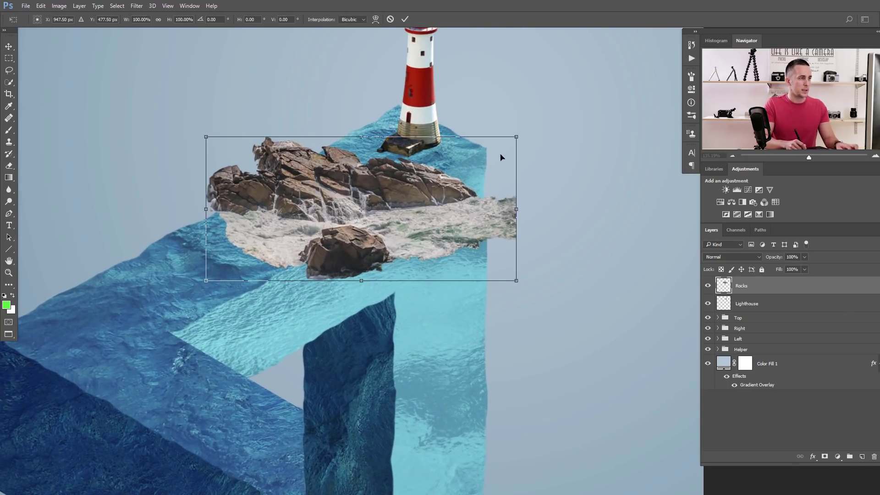
pyautogui.moveTo(517, 134); pyautogui.dragTo(443, 176)
pyautogui.moveTo(378, 200); pyautogui.dragTo(412, 157)
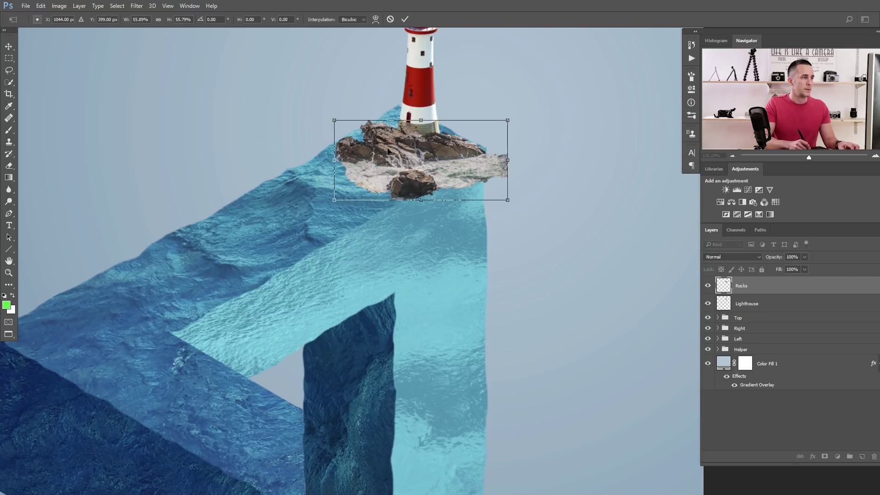
# Enlarge the rocks a little and adjust their position so they cover the triangle's top corner.
pyautogui.moveTo(330, 115); pyautogui.dragTo(321, 110)
pyautogui.moveTo(378, 152); pyautogui.dragTo(387, 152)
pyautogui.moveTo(329, 116); pyautogui.dragTo(320, 108)
pyautogui.moveTo(387, 149); pyautogui.dragTo(380, 142)
pyautogui.press('Return')
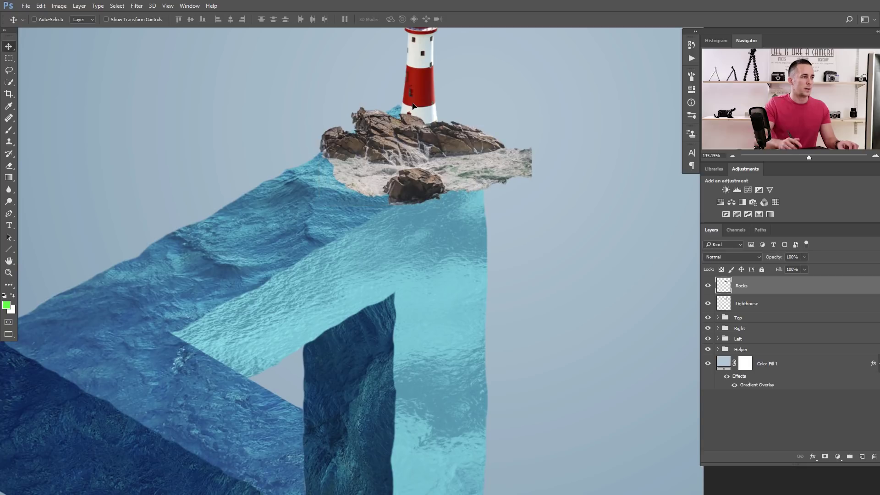
# Place the Rocks layer beneath the Lighthouse layer and shift the rocks slightly upward behind the lighthouse.
pyautogui.moveTo(726, 301); pyautogui.dragTo(728, 313)
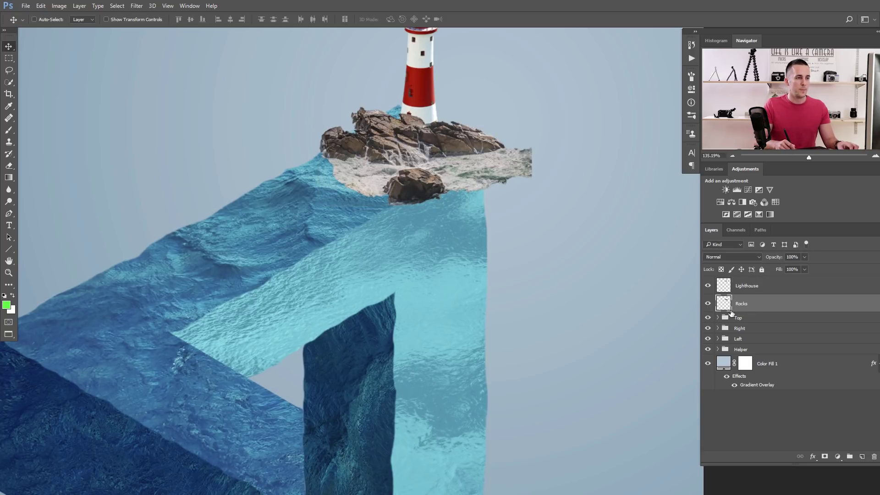
pyautogui.scroll(1, 403, 216)
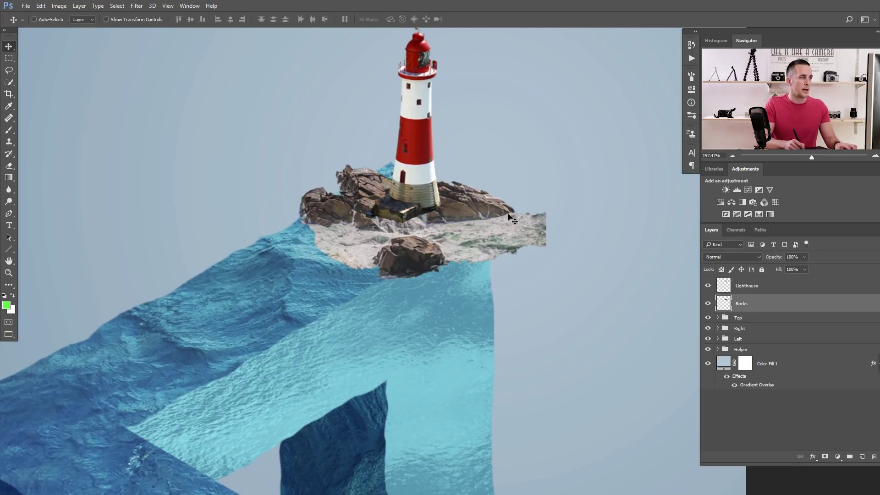
pyautogui.click(718, 288)
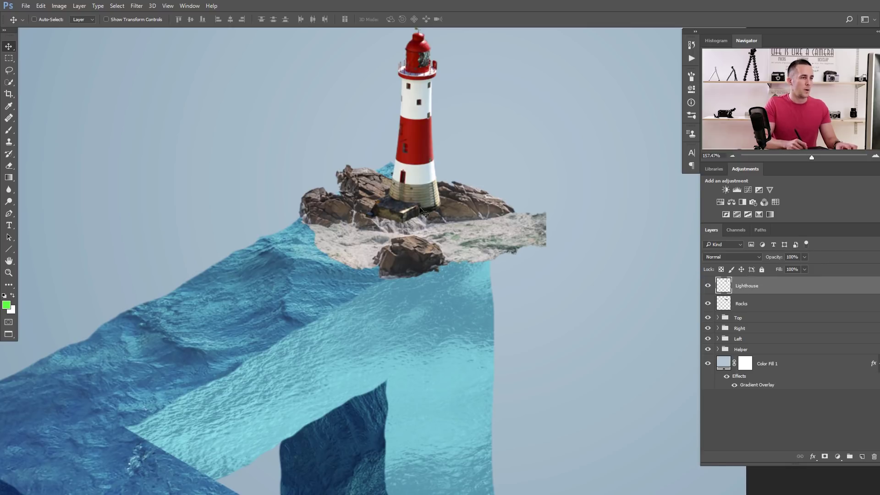
pyautogui.hotkey('alt', '[')
pyautogui.moveTo(425, 221); pyautogui.dragTo(431, 212)
# Enlarge the rocks slightly with Free Transform and reposition them so the lighthouse stands among them at the top corner.
pyautogui.hotkey('ctrl', 't')
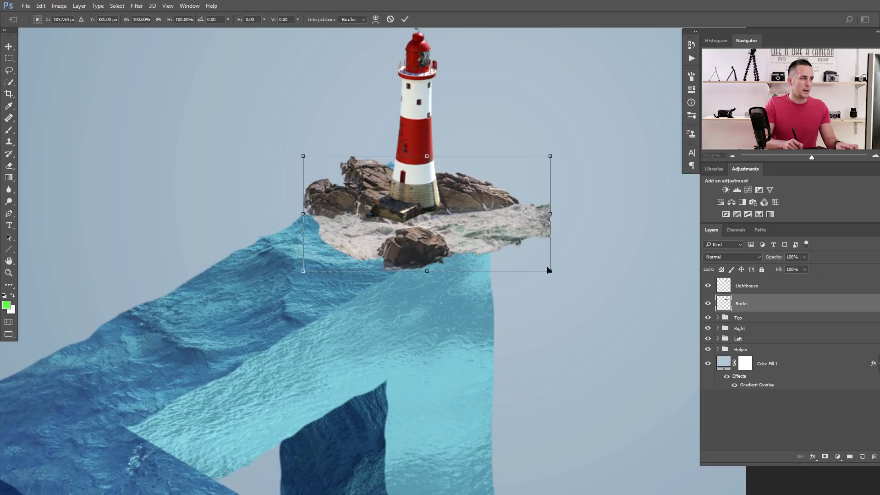
pyautogui.moveTo(547, 269); pyautogui.dragTo(552, 271)
pyautogui.moveTo(468, 231)
pyautogui.mouseDown()
pyautogui.moveTo(460, 238)
pyautogui.moveTo(472, 254)
pyautogui.moveTo(451, 245)
pyautogui.moveTo(460, 234)
pyautogui.mouseUp()
pyautogui.moveTo(379, 203); pyautogui.dragTo(415, 225)
pyautogui.moveTo(325, 164); pyautogui.dragTo(311, 159)
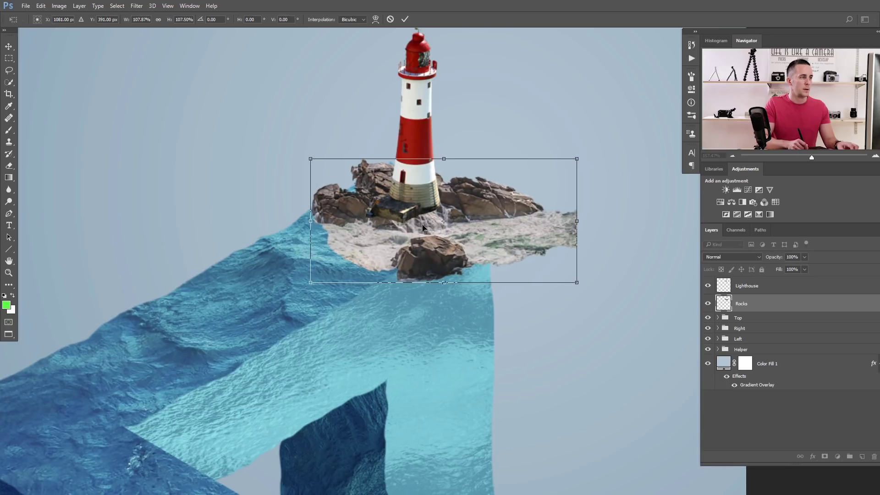
pyautogui.moveTo(425, 228); pyautogui.dragTo(433, 231)
pyautogui.moveTo(319, 161); pyautogui.dragTo(309, 157)
pyautogui.moveTo(398, 221); pyautogui.dragTo(394, 220)
pyautogui.press('Return')
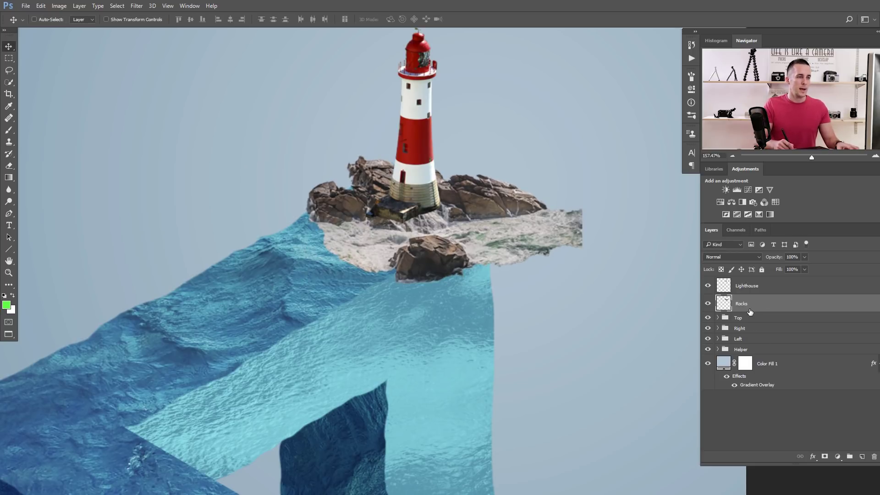
# Add a layer mask to the Rocks layer and hide the Lighthouse layer.
pyautogui.click(825, 457)
pyautogui.moveTo(381, 219); pyautogui.dragTo(380, 240)
pyautogui.click(708, 286)
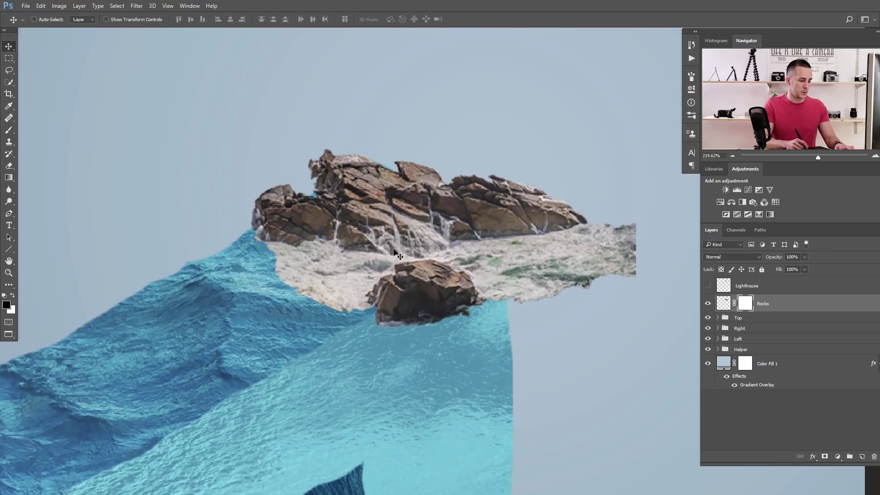
# Load the Top Surface mask as a selection and mask out the rocks and foam overhanging the triangle's right tip and lower edge.
pyautogui.click(718, 318)
pyautogui.keyDown('ctrl'); pyautogui.click(754, 351); pyautogui.keyUp('ctrl')
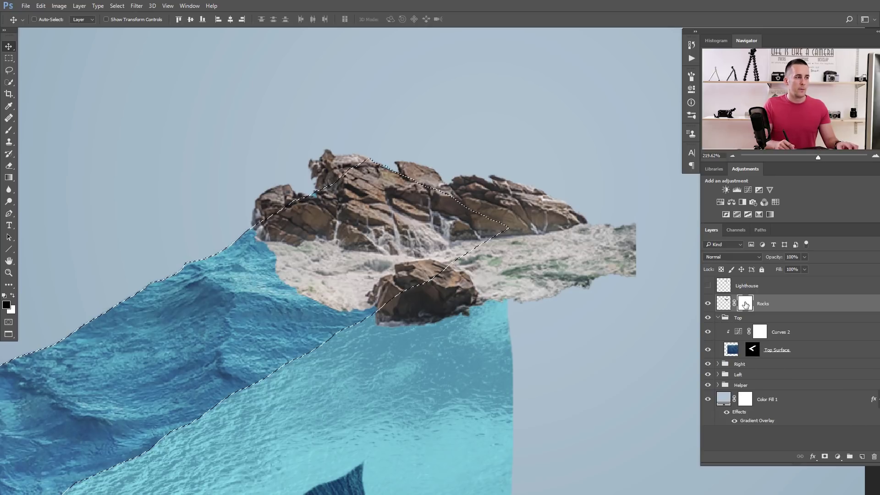
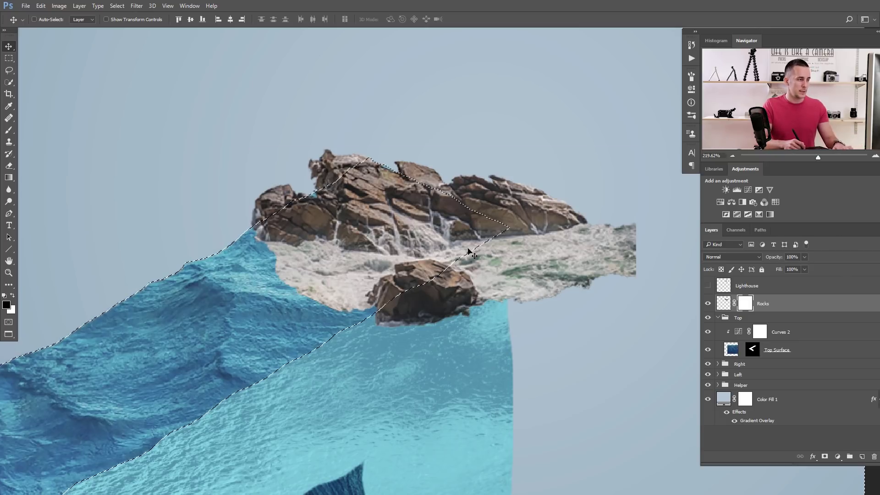
pyautogui.press('b')
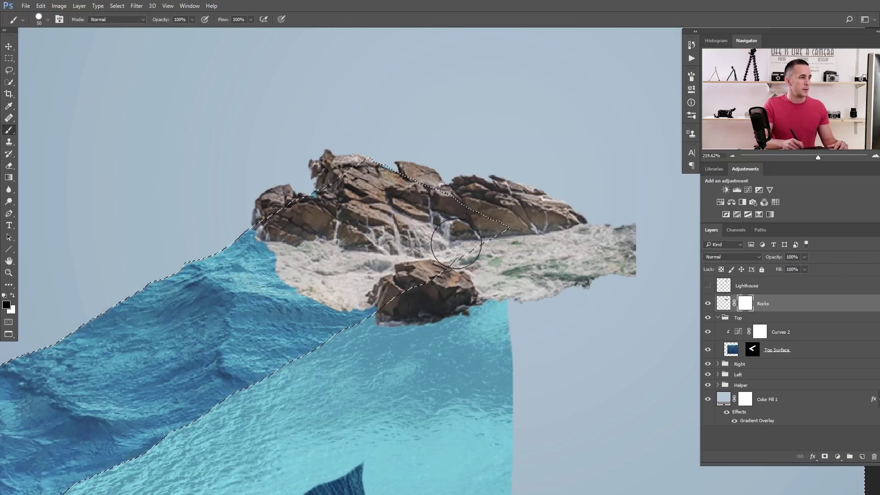
pyautogui.moveTo(478, 255)
pyautogui.mouseDown()
pyautogui.moveTo(522, 291)
pyautogui.moveTo(645, 248)
pyautogui.moveTo(570, 269)
pyautogui.moveTo(526, 258)
pyautogui.moveTo(491, 269)
pyautogui.mouseUp()
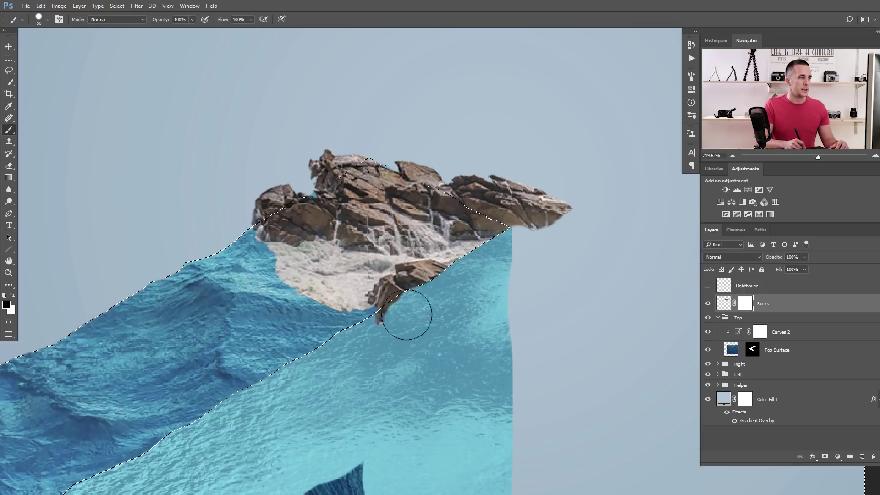
pyautogui.moveTo(410, 318)
pyautogui.mouseDown()
pyautogui.moveTo(548, 214)
pyautogui.moveTo(521, 198)
pyautogui.mouseUp()
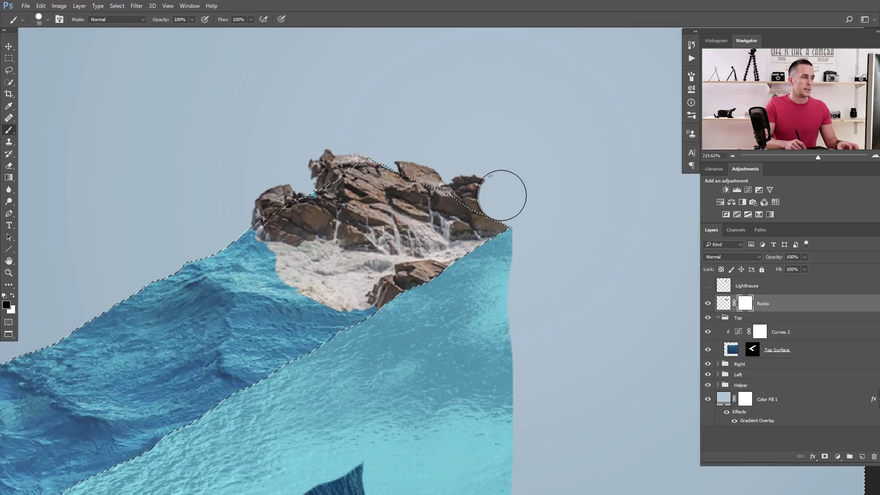
# Paint away the protruding rock peaks along the upper outline on the Rocks mask and clear the selection.
pyautogui.moveTo(476, 174); pyautogui.dragTo(456, 151)
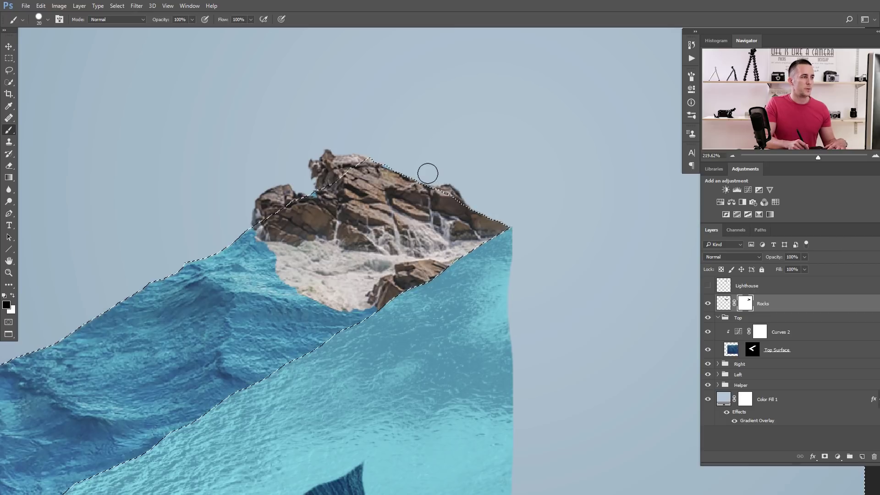
pyautogui.moveTo(349, 139)
pyautogui.mouseDown()
pyautogui.moveTo(324, 141)
pyautogui.moveTo(307, 172)
pyautogui.moveTo(336, 141)
pyautogui.mouseUp()
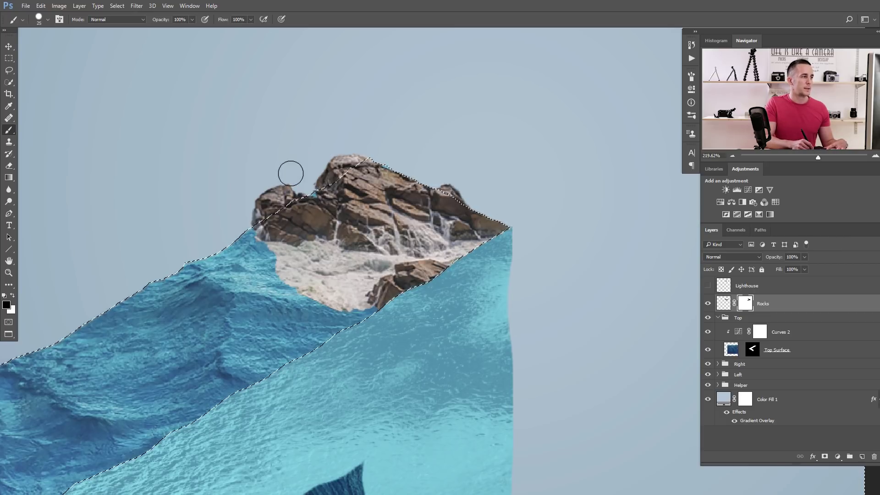
pyautogui.press(']')
pyautogui.hotkey('ctrl', 'd')
# Mask out the rocks' thin right end and the small front rock with a finer brush, exposing the water surface.
pyautogui.scroll(2, 287, 216)
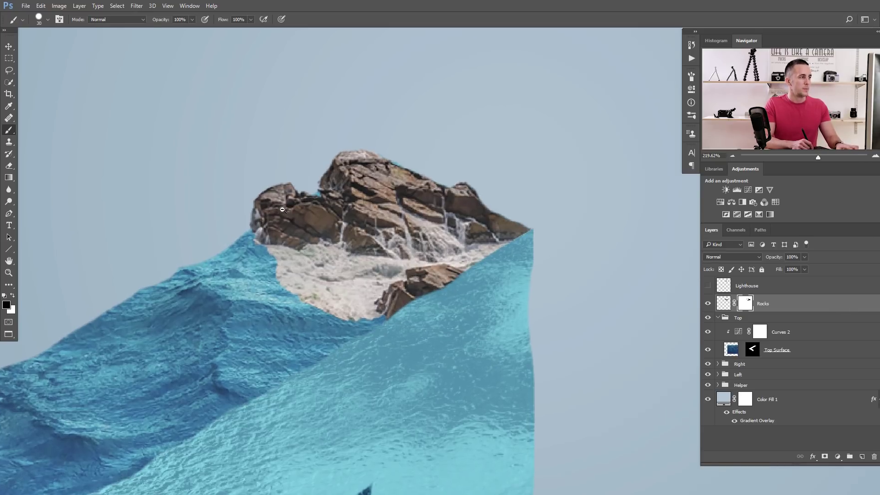
pyautogui.press('[')
pyautogui.press('[')
pyautogui.press('[')
pyautogui.press('[')
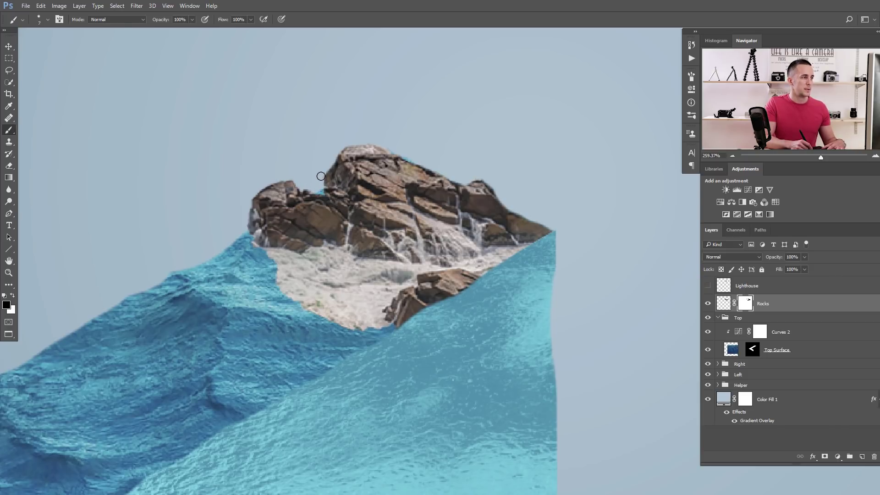
pyautogui.press(']')
pyautogui.moveTo(550, 227)
pyautogui.mouseDown()
pyautogui.moveTo(537, 243)
pyautogui.moveTo(536, 211)
pyautogui.moveTo(510, 209)
pyautogui.mouseUp()
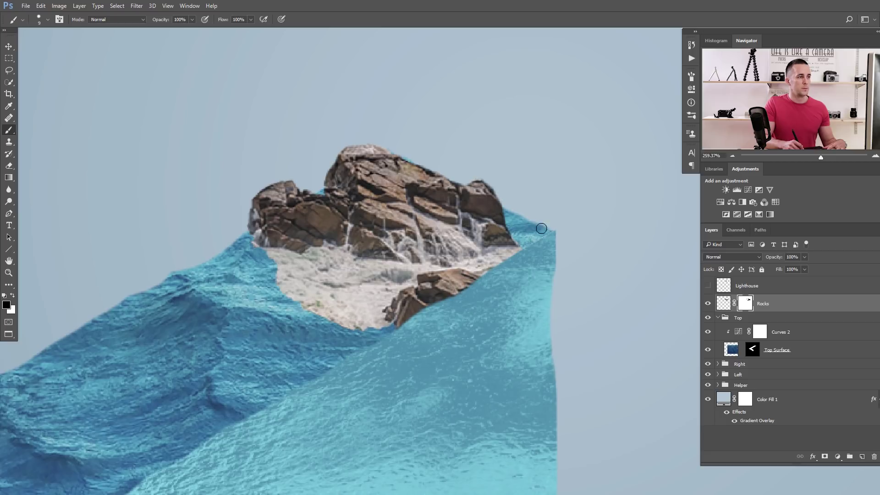
pyautogui.moveTo(472, 282)
pyautogui.mouseDown()
pyautogui.moveTo(422, 292)
pyautogui.moveTo(401, 317)
pyautogui.moveTo(434, 303)
pyautogui.moveTo(394, 317)
pyautogui.moveTo(398, 323)
pyautogui.mouseUp()
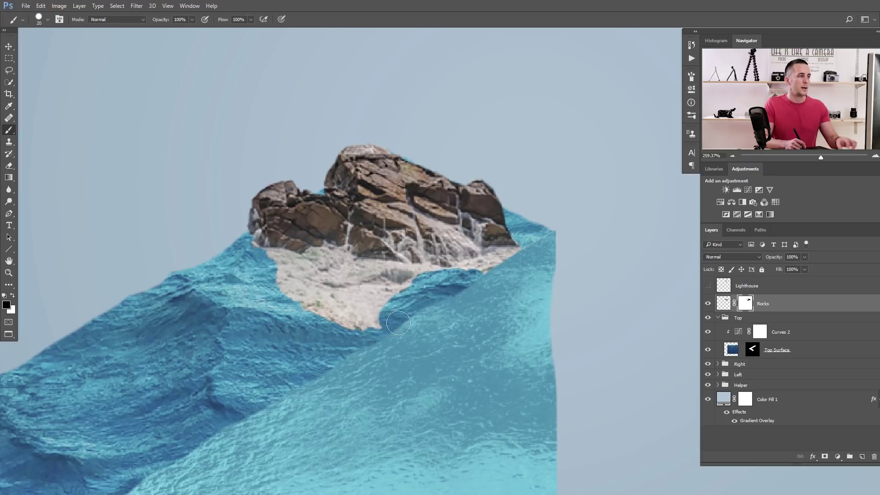
# Fade the foam's lower tip and right edge on the Rocks mask with a soft black brush at 20% opacity.
pyautogui.scroll(-3, 407, 311)
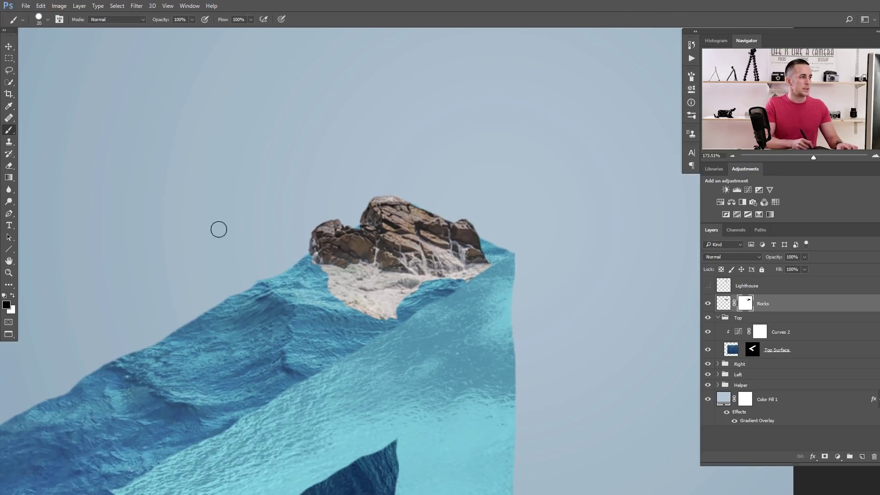
pyautogui.rightClick(298, 222)
pyautogui.press('Return')
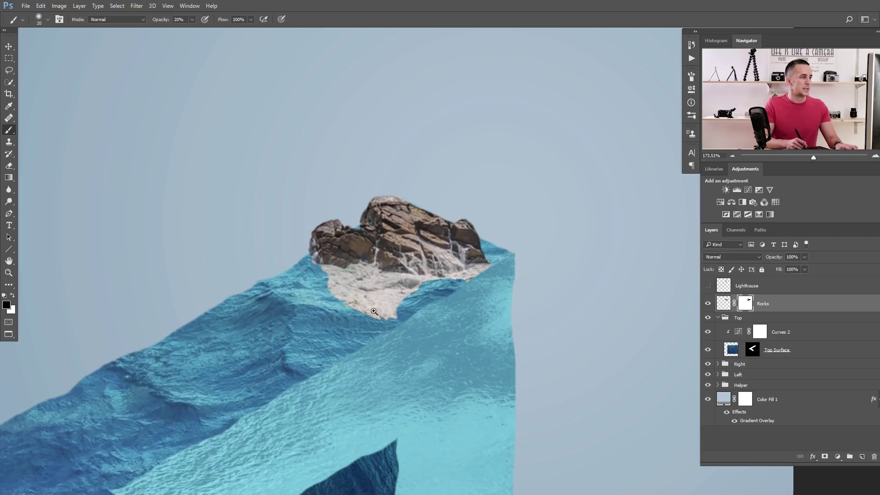
pyautogui.scroll(2, 370, 330)
pyautogui.press(']')
pyautogui.press(']')
pyautogui.press(']')
pyautogui.press(']')
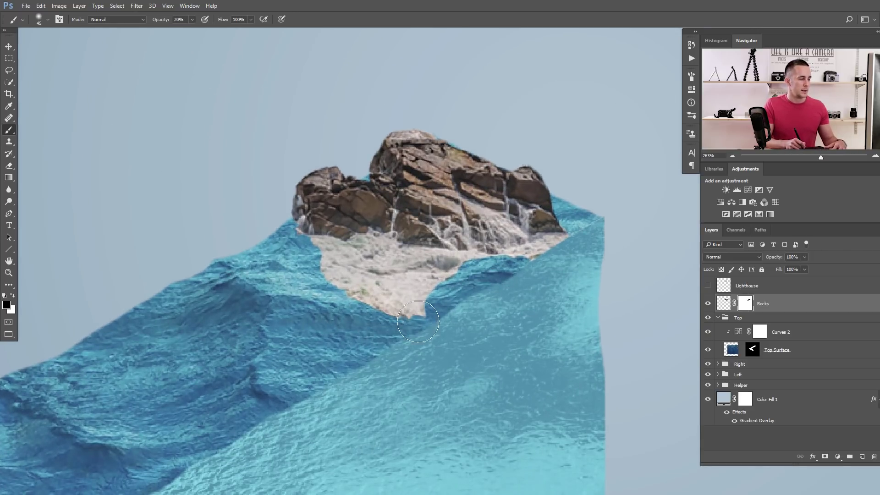
pyautogui.press('[')
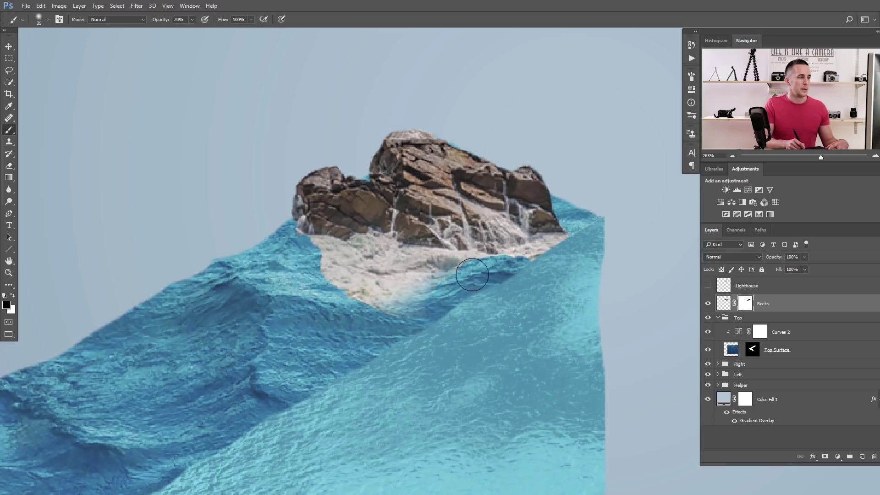
pyautogui.press('[')
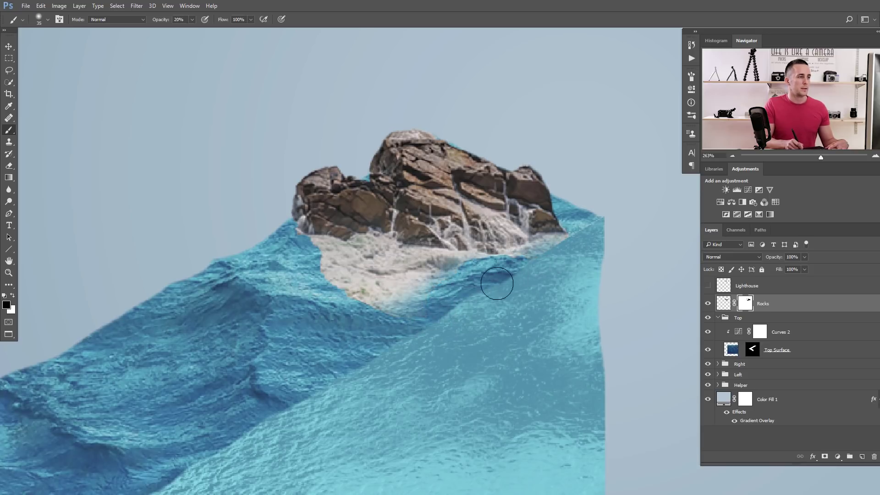
# Blend the foam's left and lower edges into the water on the Rocks mask with a larger soft brush.
pyautogui.press(']')
pyautogui.press(']')
pyautogui.press(']')
pyautogui.press(']')
pyautogui.press('[')
pyautogui.press('[')
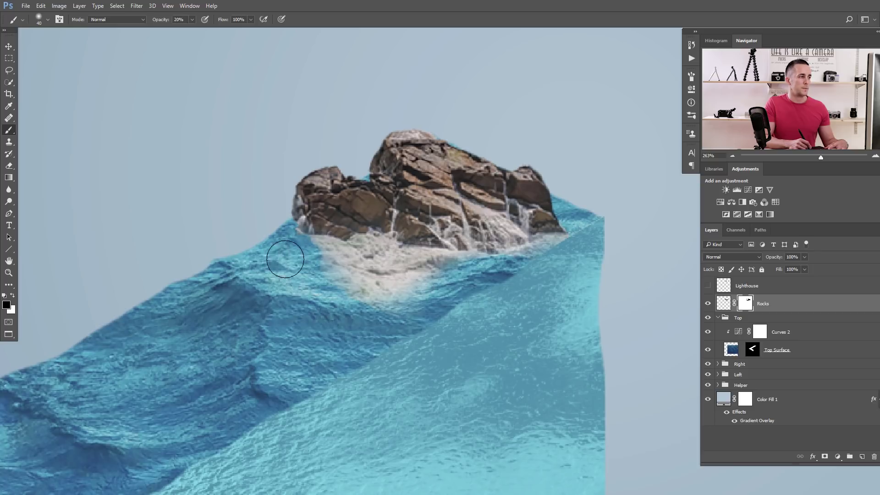
pyautogui.press('[')
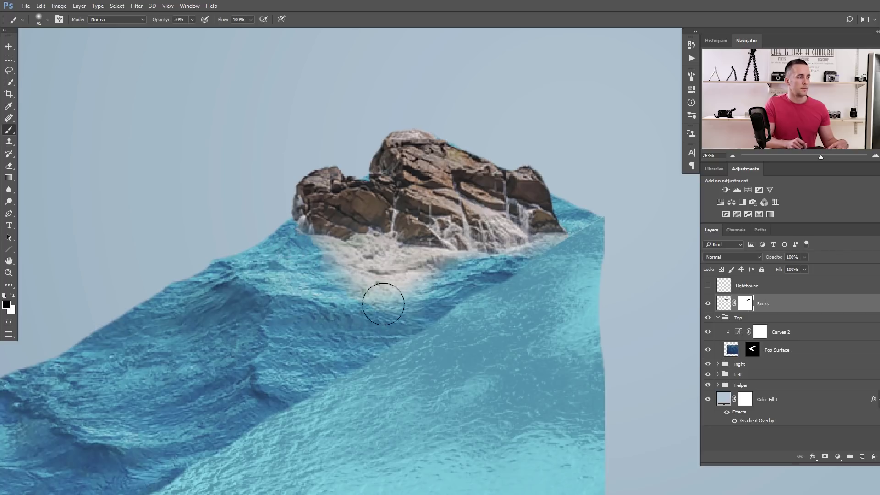
pyautogui.press(']')
pyautogui.press(']')
pyautogui.moveTo(383, 295)
pyautogui.mouseDown()
pyautogui.moveTo(328, 319)
pyautogui.moveTo(429, 303)
pyautogui.mouseUp()
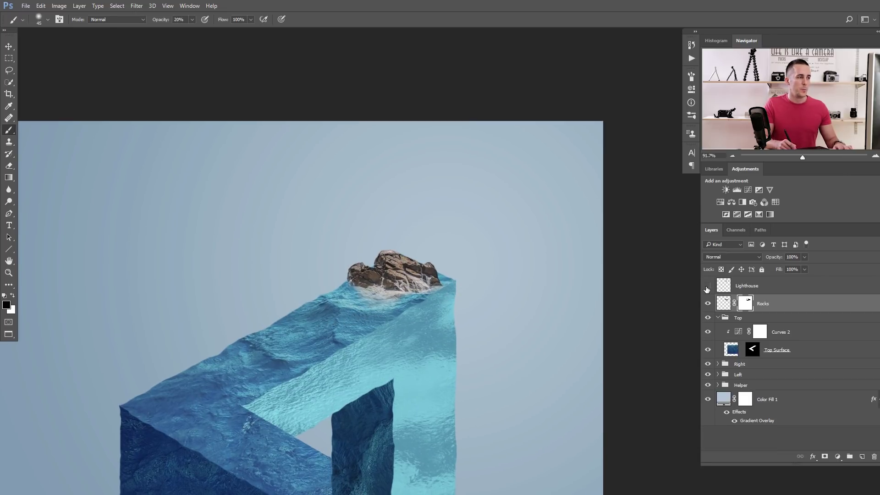
# Show the Lighthouse layer, scale the lighthouse down to about 72% with Free Transform and set it on top of the rocks.
pyautogui.click(707, 286)
pyautogui.scroll(3, 709, 287)
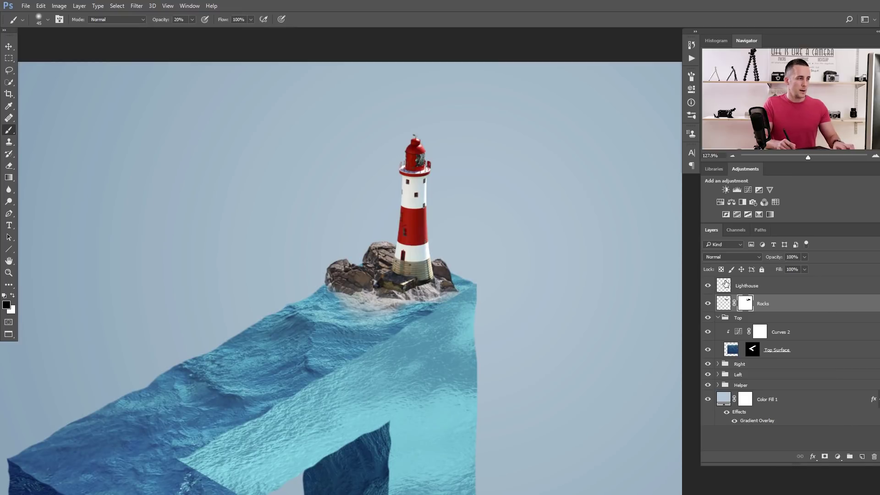
pyautogui.click(725, 283)
pyautogui.hotkey('ctrl', 't')
pyautogui.moveTo(433, 133); pyautogui.dragTo(424, 158)
pyautogui.moveTo(409, 238)
pyautogui.mouseDown()
pyautogui.moveTo(403, 215)
pyautogui.moveTo(401, 223)
pyautogui.mouseUp()
pyautogui.scroll(4, 401, 229)
pyautogui.moveTo(347, 75); pyautogui.dragTo(357, 106)
pyautogui.moveTo(408, 221); pyautogui.dragTo(404, 216)
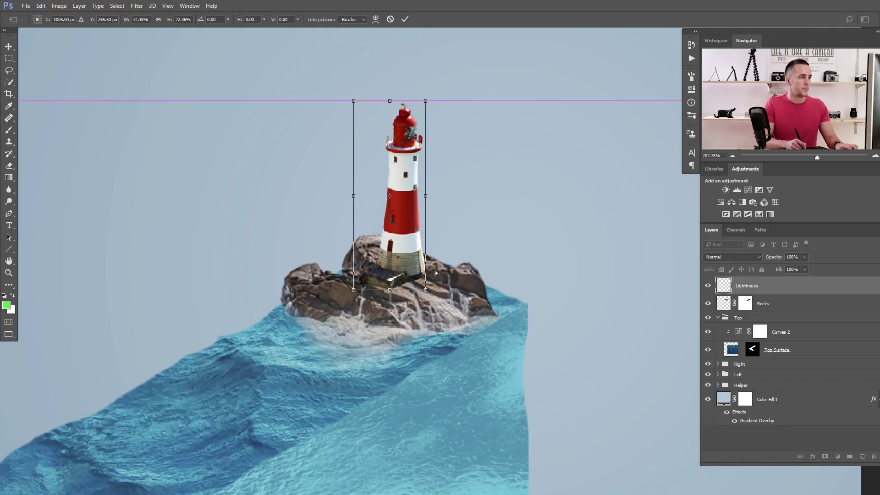
# Shrink the lighthouse further to about 58%, reposition its base on the rocks and apply the transform.
pyautogui.scroll(-10, 436, 272)
pyautogui.scroll(6, 464, 294)
pyautogui.moveTo(441, 130); pyautogui.dragTo(447, 146)
pyautogui.moveTo(472, 189); pyautogui.dragTo(475, 198)
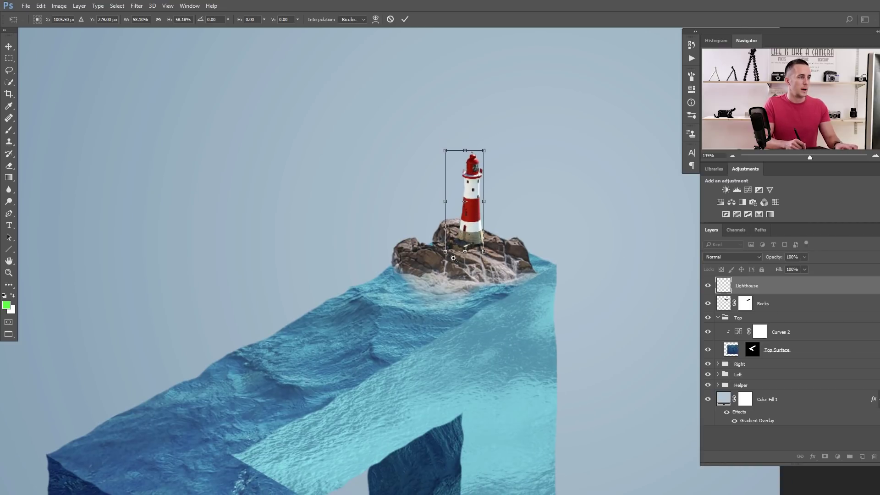
pyautogui.scroll(3, 453, 258)
pyautogui.press('Return')
pyautogui.press('b')
# Shift the lighthouse slightly to the right on the rocks.
pyautogui.scroll(-5, 493, 303)
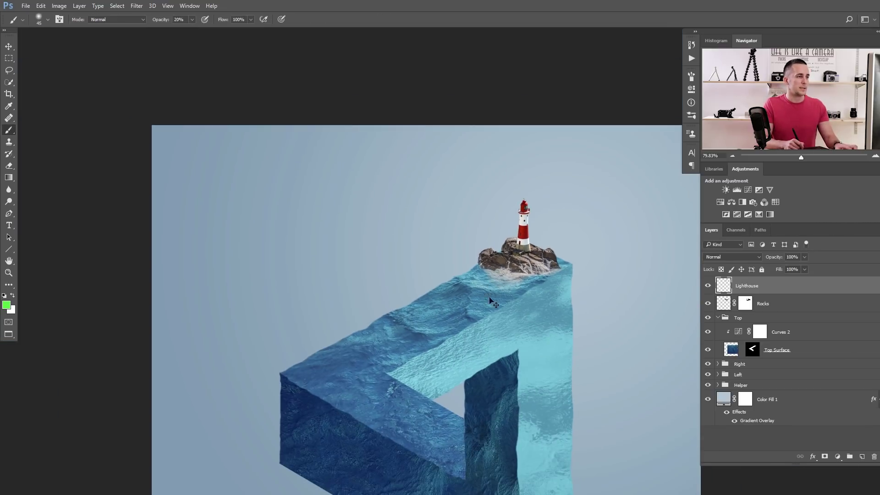
pyautogui.scroll(6, 505, 267)
pyautogui.press('v')
pyautogui.moveTo(473, 209)
pyautogui.mouseDown()
pyautogui.moveTo(481, 203)
pyautogui.moveTo(459, 174)
pyautogui.moveTo(488, 206)
pyautogui.mouseUp()
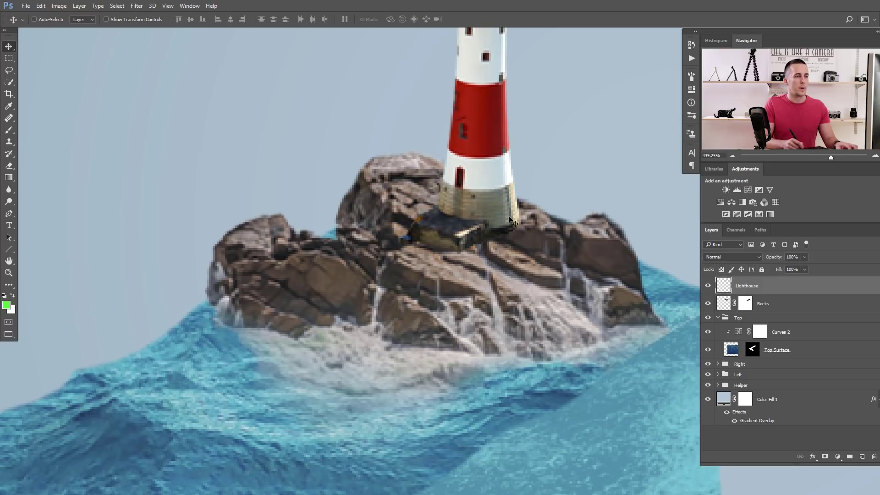
# Add a layer mask to the Lighthouse layer and paint black around its base at 100% and 20% opacity to blend it into the rocks.
pyautogui.click(825, 455)
pyautogui.press('b')
pyautogui.press('d')
pyautogui.press('x')
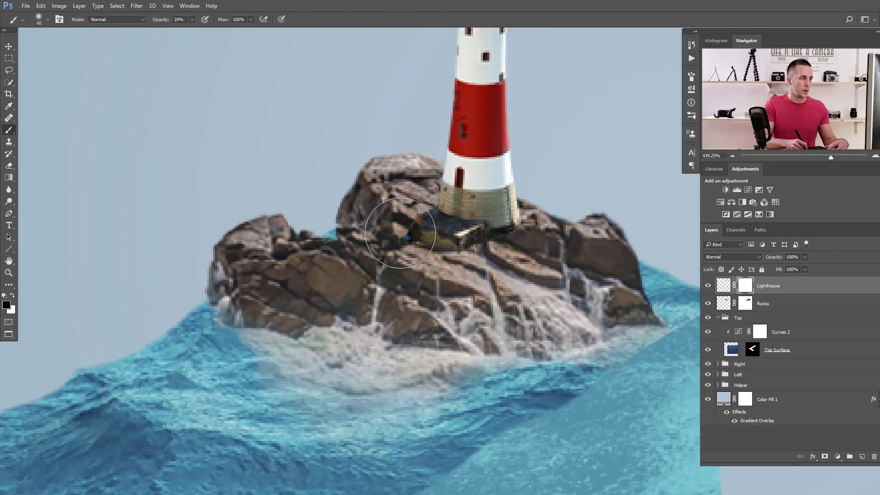
pyautogui.press('0')
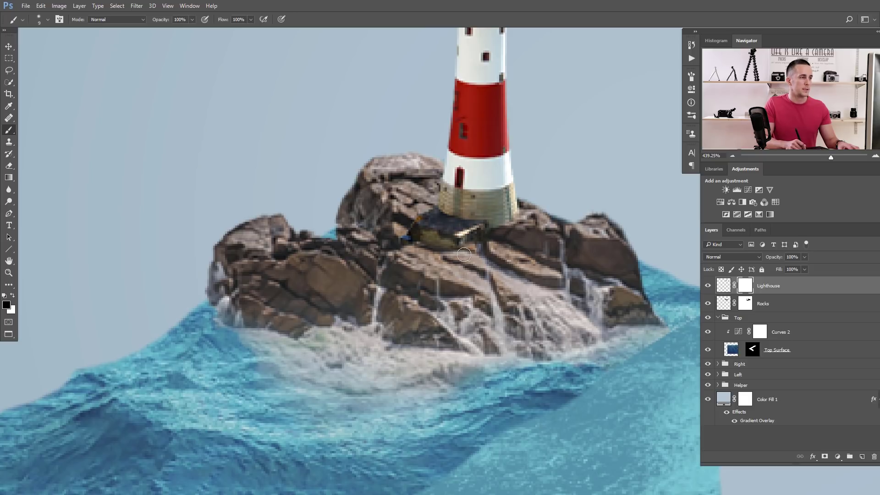
pyautogui.press('2')
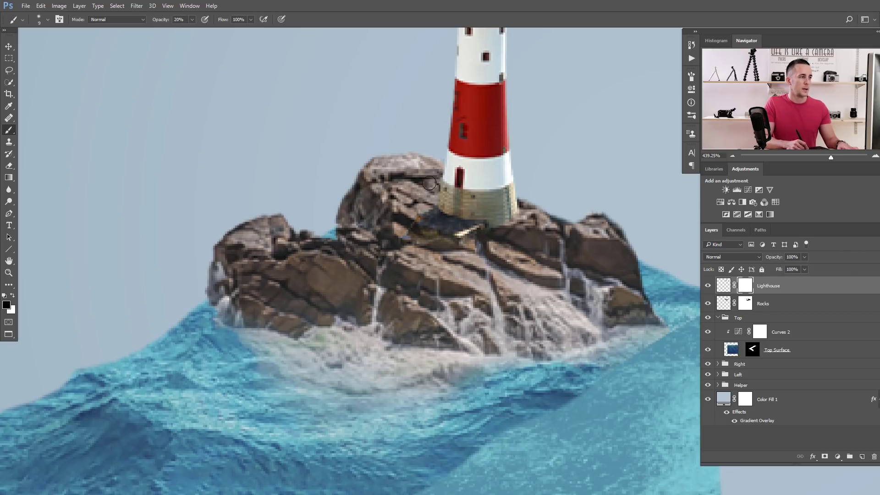
# Make the lighthouse very slightly taller with Free Transform, keeping its base on the rocks.
pyautogui.scroll(-6, 408, 204)
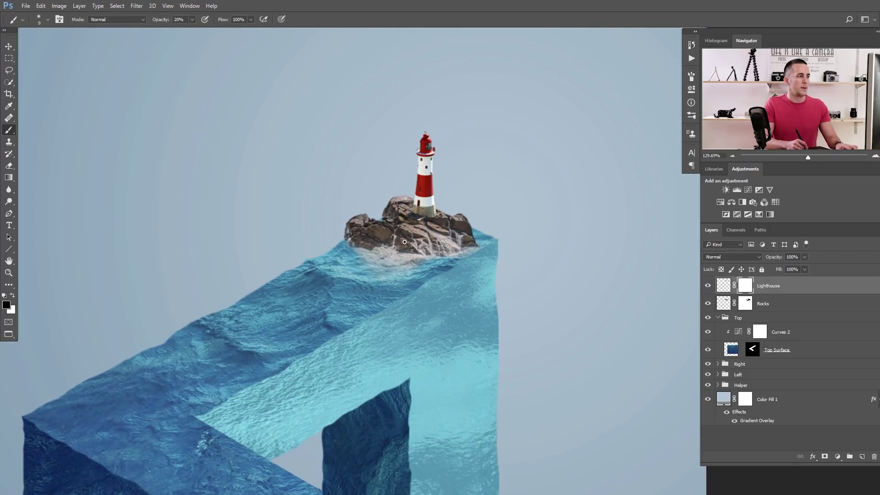
pyautogui.scroll(-4, 417, 238)
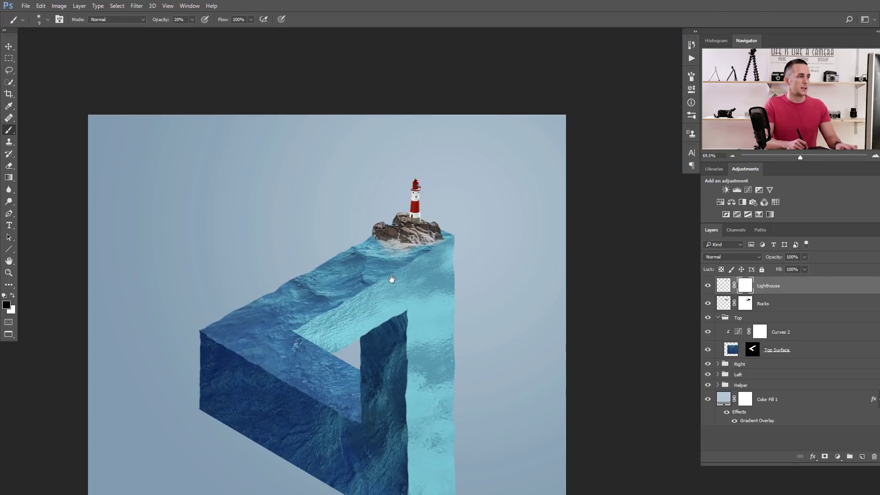
pyautogui.scroll(-1, 403, 249)
pyautogui.scroll(1, 418, 214)
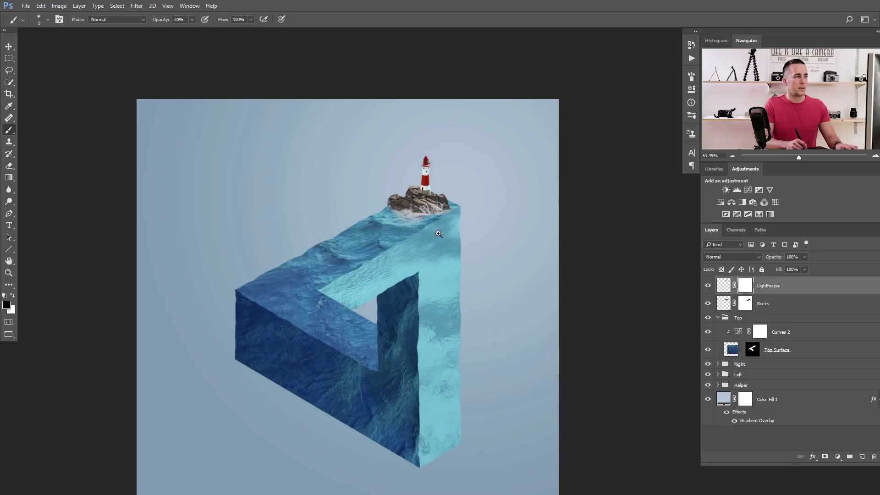
pyautogui.scroll(6, 414, 204)
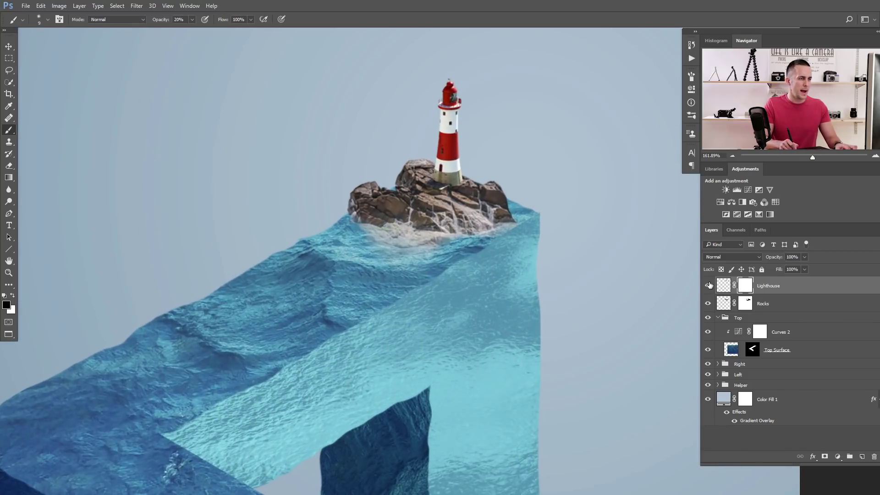
pyautogui.hotkey('ctrl', 't')
pyautogui.moveTo(442, 136); pyautogui.dragTo(445, 187)
pyautogui.moveTo(417, 75); pyautogui.dragTo(418, 77)
pyautogui.press('Return')
pyautogui.press('b')
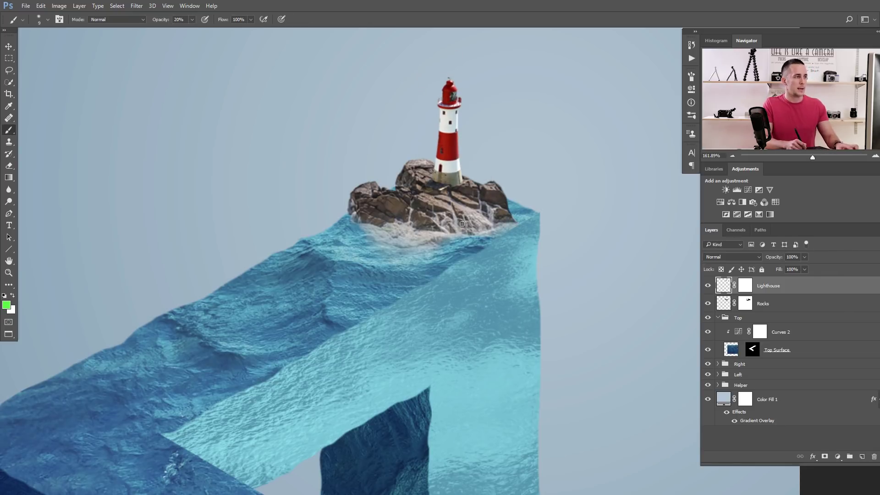
# Switch to the open beach photo with the large moss-covered rock.
pyautogui.scroll(-2, 462, 224)
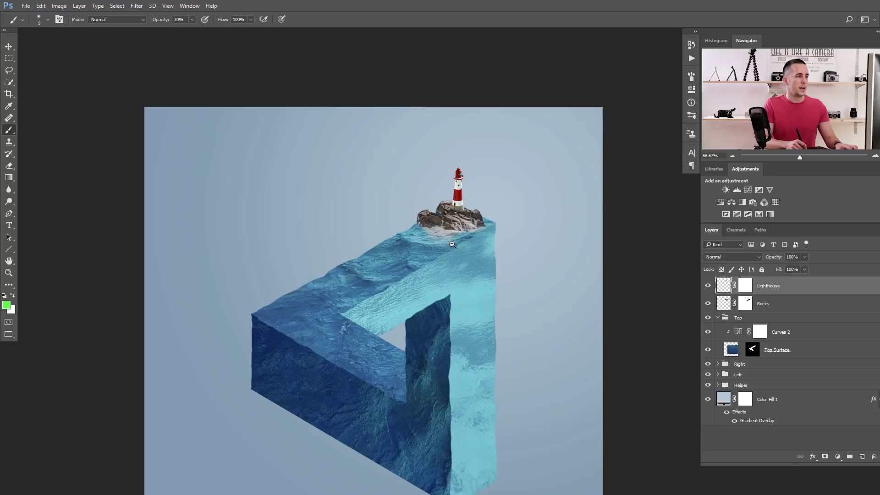
pyautogui.scroll(1, 453, 245)
pyautogui.moveTo(468, 254); pyautogui.dragTo(456, 208)
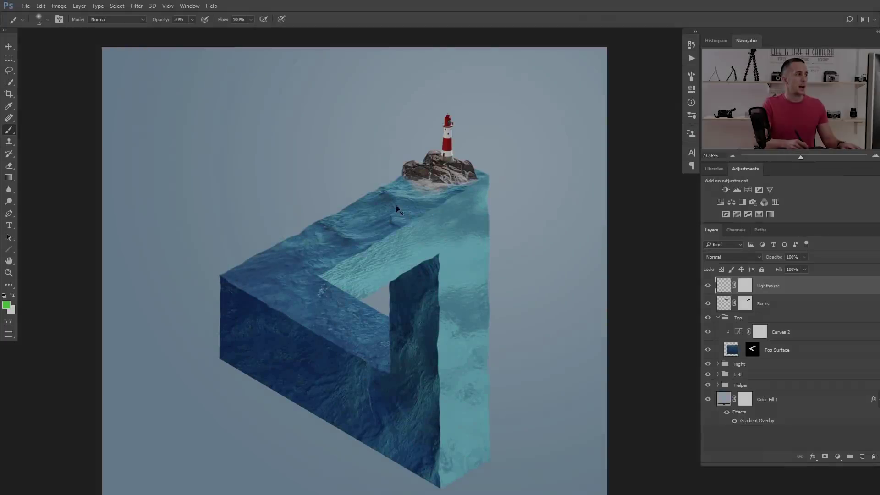
pyautogui.hotkey('ctrl', 'Tab')
pyautogui.hotkey('ctrl', 'Tab')
pyautogui.hotkey('ctrl', 'Tab')
pyautogui.hotkey('ctrl', 'Tab')
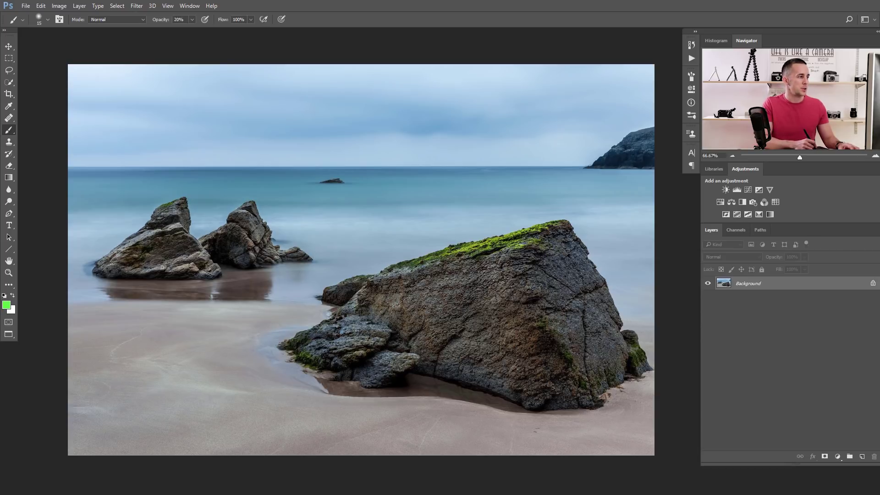
# Select the moss-tipped rock farthest left in the beach photo with Quick Selection and clean up the selection's edges.
pyautogui.press('w')
pyautogui.scroll(3, 154, 218)
pyautogui.moveTo(200, 193)
pyautogui.mouseDown()
pyautogui.moveTo(103, 288)
pyautogui.moveTo(83, 299)
pyautogui.moveTo(73, 286)
pyautogui.moveTo(65, 305)
pyautogui.moveTo(94, 314)
pyautogui.moveTo(259, 307)
pyautogui.mouseUp()
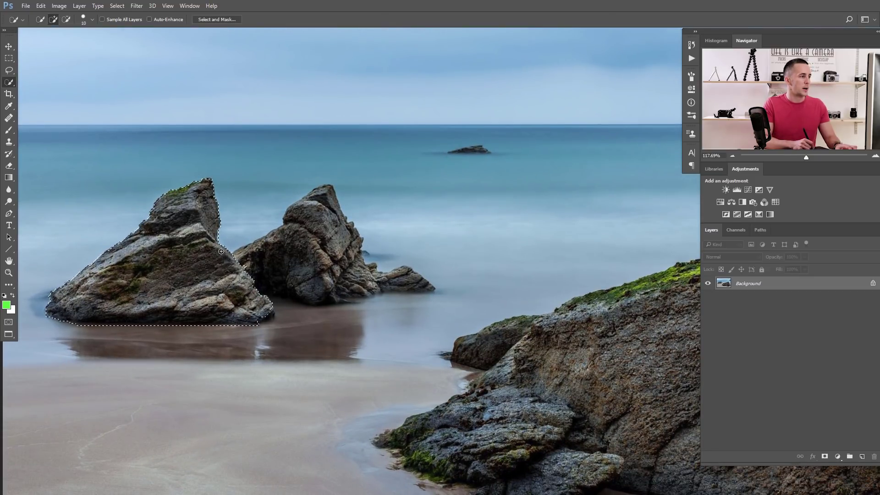
pyautogui.scroll(-4, 266, 304)
pyautogui.scroll(1, 265, 303)
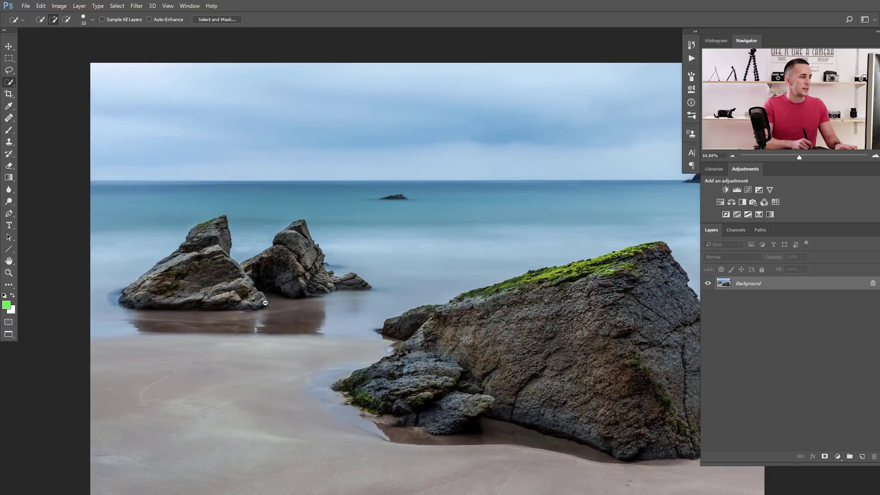
pyautogui.scroll(2, 265, 303)
pyautogui.scroll(-3, 253, 289)
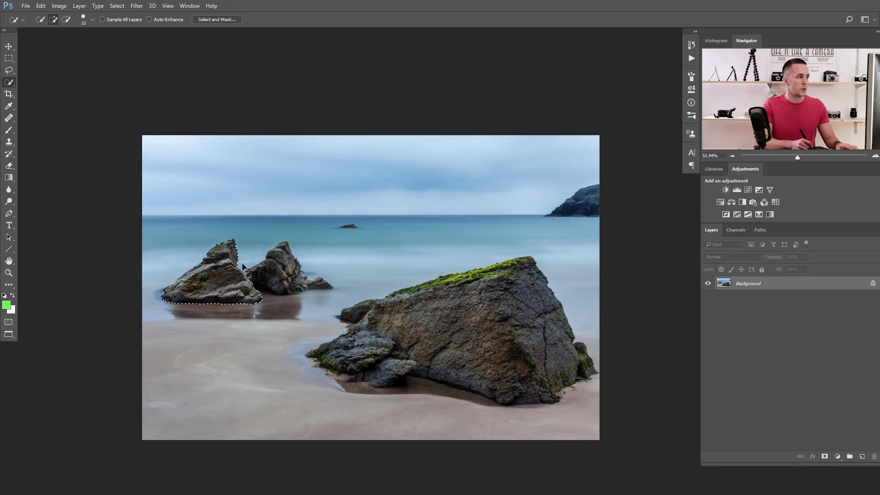
# Copy the selected rock into the Penrose triangle composition as a new layer.
pyautogui.hotkey('ctrl', 'Tab')
pyautogui.hotkey('ctrl', 'Tab')
pyautogui.hotkey('ctrl', 'Tab')
pyautogui.hotkey('ctrl', 'Tab')
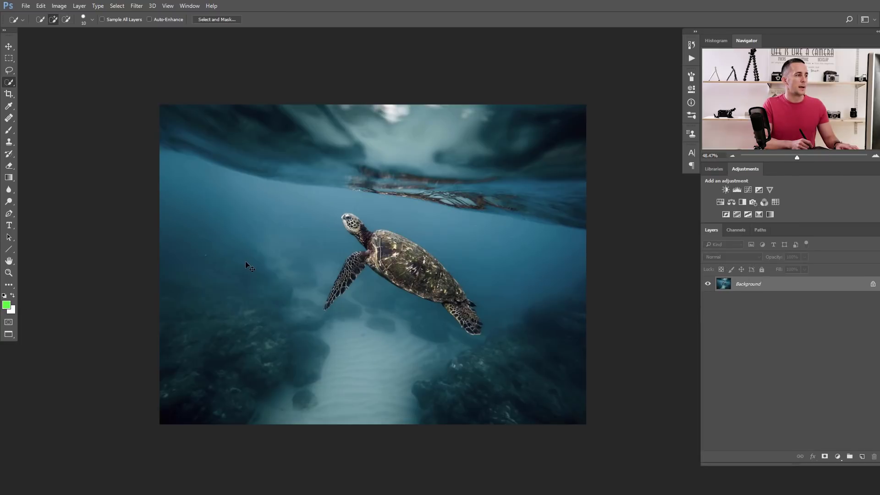
pyautogui.hotkey('ctrl', 'Tab')
pyautogui.hotkey('ctrl', 'v')
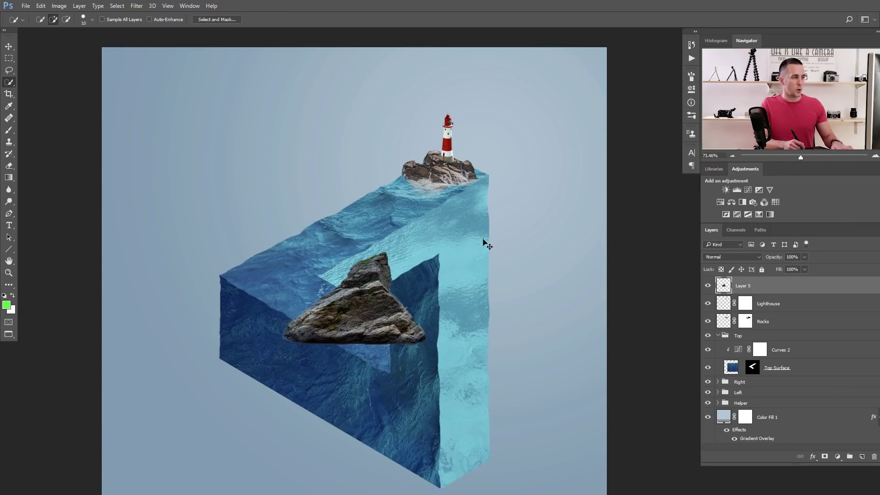
# Move the pasted rock up toward the lighthouse and flip it vertically.
pyautogui.moveTo(400, 249); pyautogui.dragTo(404, 262)
pyautogui.moveTo(377, 301); pyautogui.dragTo(415, 258)
pyautogui.hotkey('ctrl', 't')
pyautogui.rightClick(412, 239)
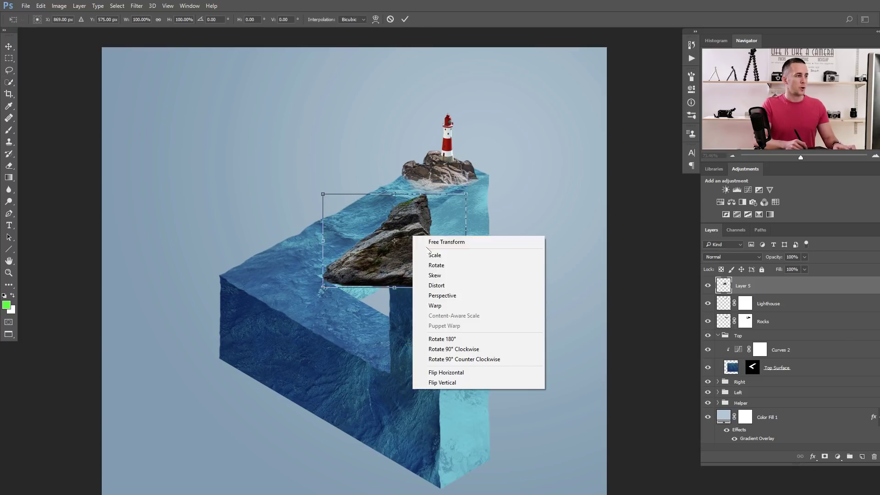
pyautogui.click(458, 382)
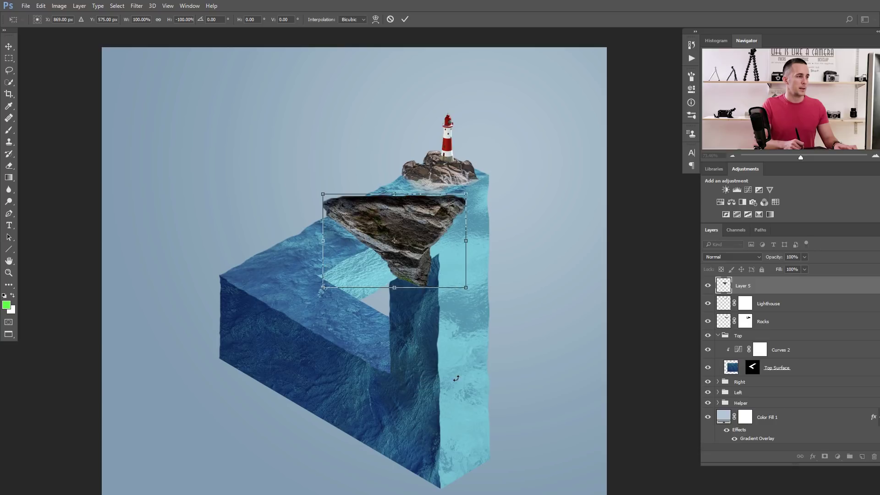
# Scale the flipped rock to about 57% wide and 62% high, directly beneath the lighthouse rocks.
pyautogui.moveTo(420, 227); pyautogui.dragTo(459, 220)
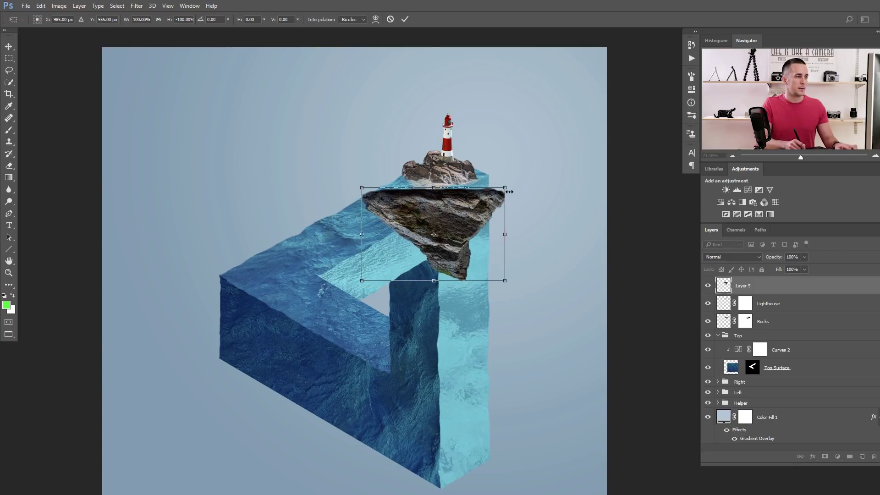
pyautogui.moveTo(500, 190); pyautogui.dragTo(484, 179)
pyautogui.scroll(3, 464, 212)
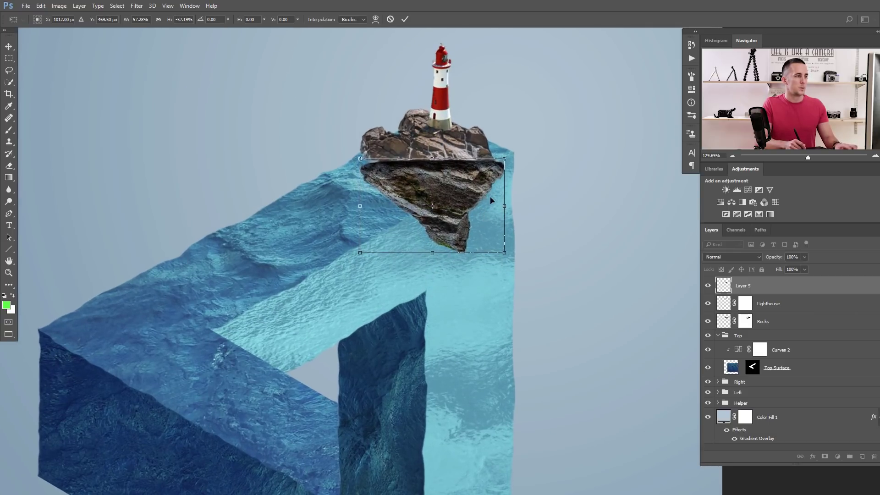
pyautogui.moveTo(433, 251); pyautogui.dragTo(438, 261)
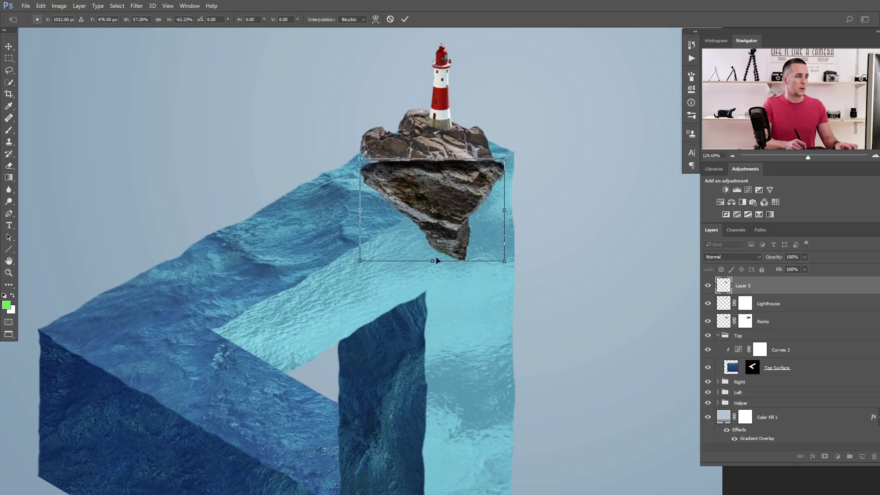
pyautogui.press('Return')
# Place the flipped rock's layer below the Rocks layer and distort its shape to line up with the lighthouse rocks.
pyautogui.moveTo(725, 289); pyautogui.dragTo(724, 329)
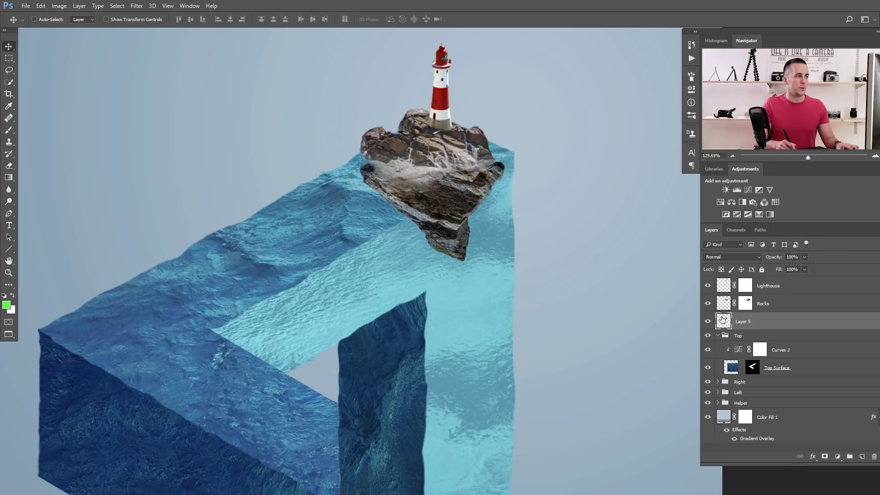
pyautogui.moveTo(463, 221); pyautogui.dragTo(459, 241)
pyautogui.hotkey('ctrl', 't')
pyautogui.moveTo(499, 179); pyautogui.dragTo(492, 178)
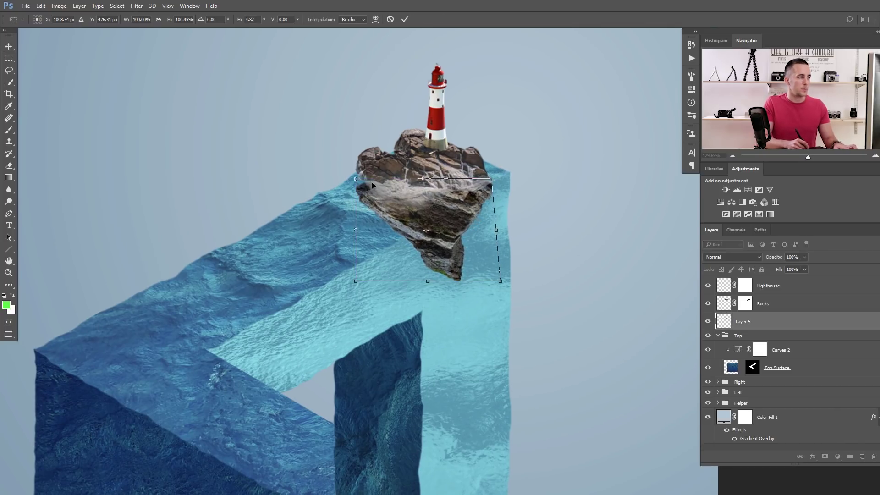
pyautogui.moveTo(358, 181); pyautogui.dragTo(359, 173)
pyautogui.moveTo(431, 282); pyautogui.dragTo(423, 284)
pyautogui.press('Return')
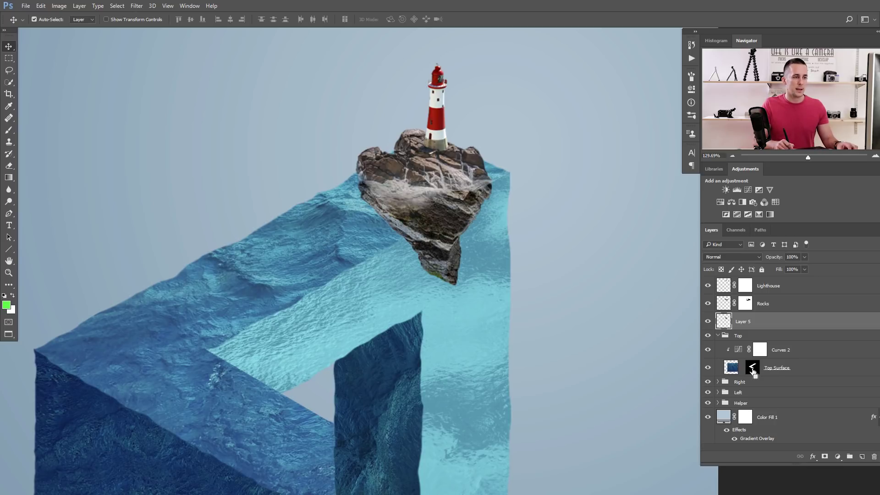
# Rename the flipped rock's layer as Rocks under the sea.
pyautogui.keyDown('ctrl'); pyautogui.click(752, 368); pyautogui.keyUp('ctrl')
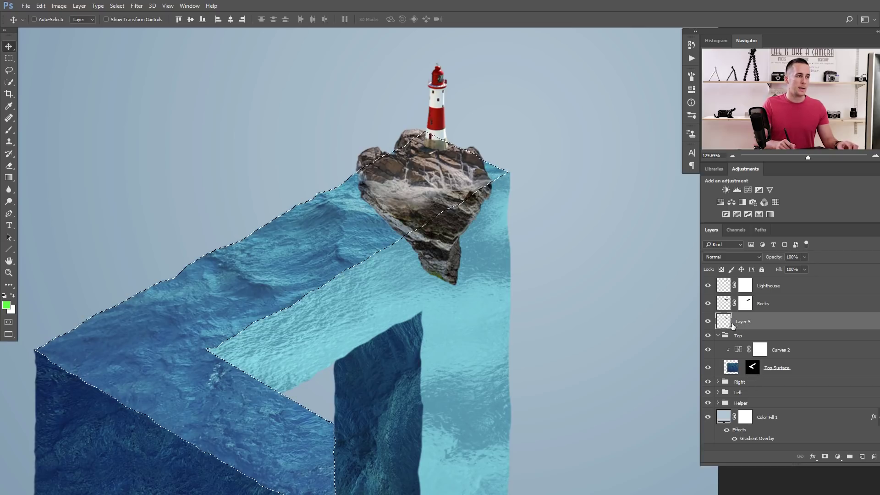
pyautogui.hotkey('ctrl', 'd')
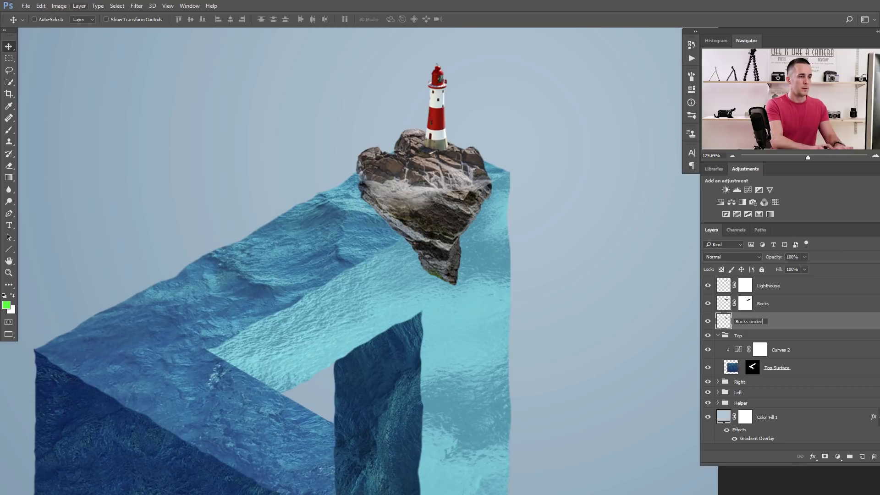
pyautogui.write('a')
pyautogui.press('Return')
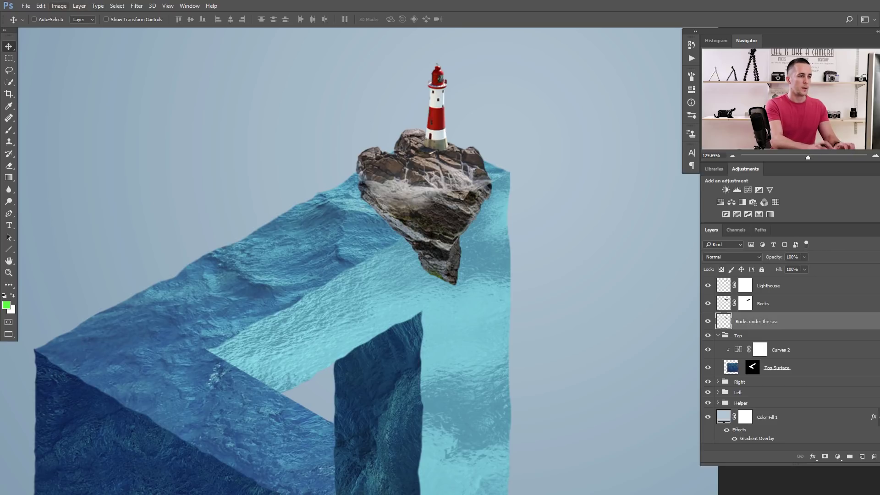
# Add a mask to Rocks under the sea and paint black at 100% opacity within the Top Surface mask selection to hide the overlap.
pyautogui.click(825, 457)
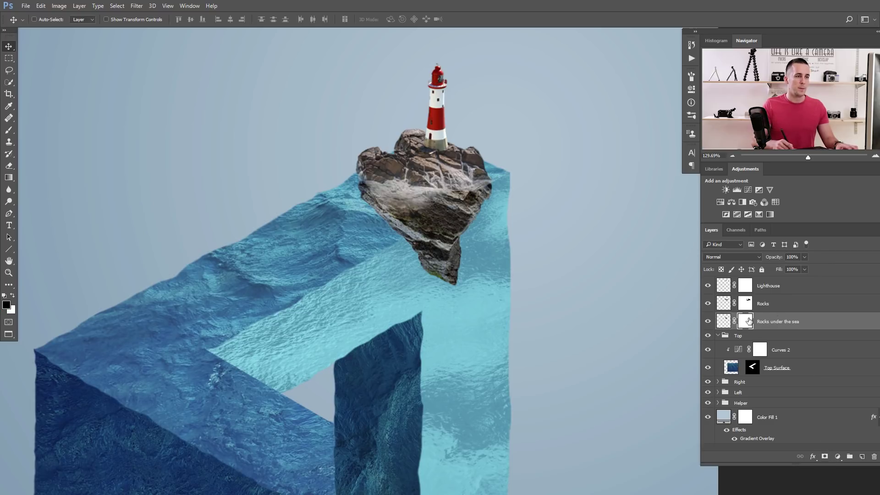
pyautogui.keyDown('ctrl'); pyautogui.click(753, 367); pyautogui.keyUp('ctrl')
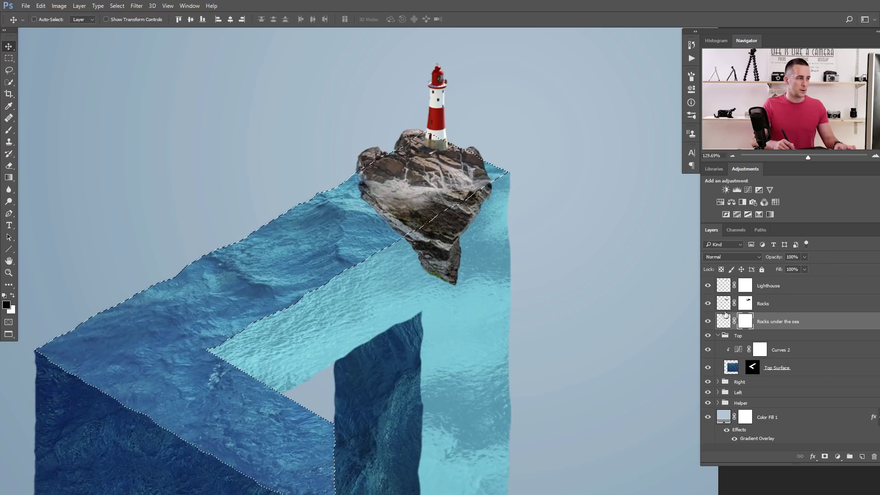
pyautogui.press('b')
pyautogui.press('0')
pyautogui.moveTo(420, 201)
pyautogui.mouseDown()
pyautogui.moveTo(392, 215)
pyautogui.moveTo(469, 177)
pyautogui.moveTo(383, 202)
pyautogui.moveTo(392, 180)
pyautogui.moveTo(364, 181)
pyautogui.moveTo(467, 175)
pyautogui.moveTo(381, 186)
pyautogui.moveTo(378, 200)
pyautogui.moveTo(404, 201)
pyautogui.mouseUp()
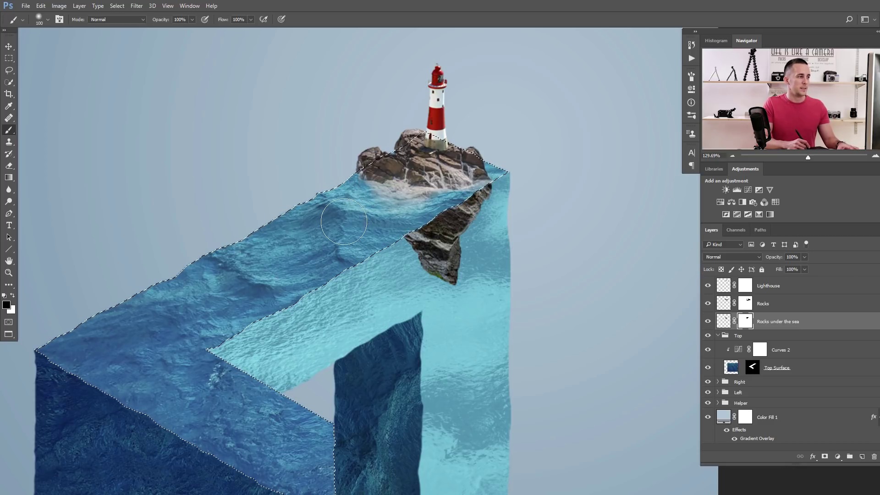
pyautogui.hotkey('ctrl', 'd')
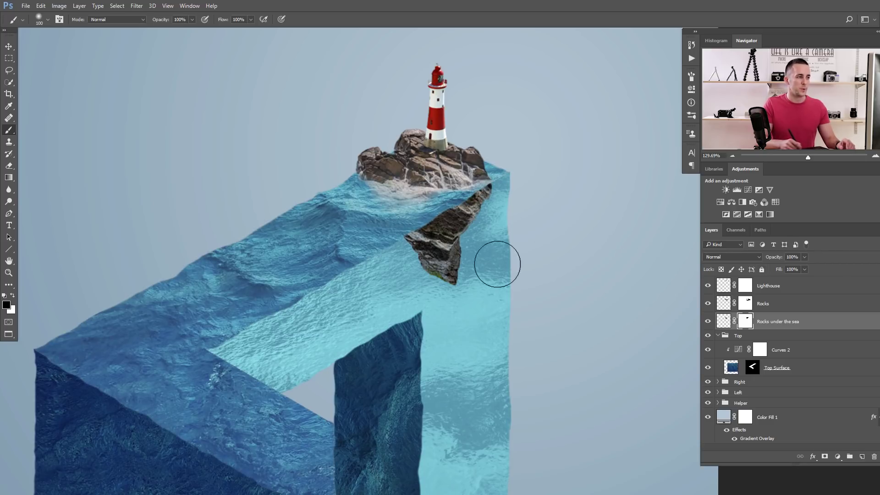
# Set the Rocks under the sea layer's opacity to 28%.
pyautogui.moveTo(769, 259); pyautogui.dragTo(742, 259)
pyautogui.scroll(-4, 465, 254)
pyautogui.scroll(2, 465, 254)
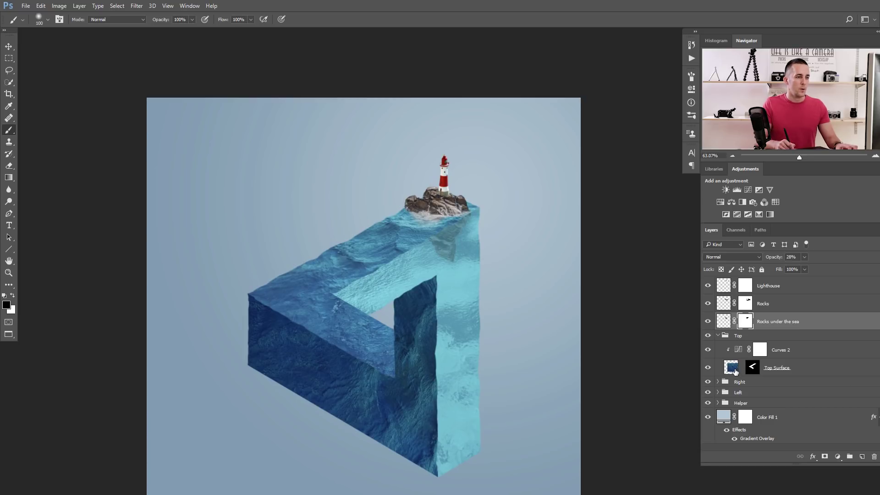
pyautogui.hotkey('ctrl', 't')
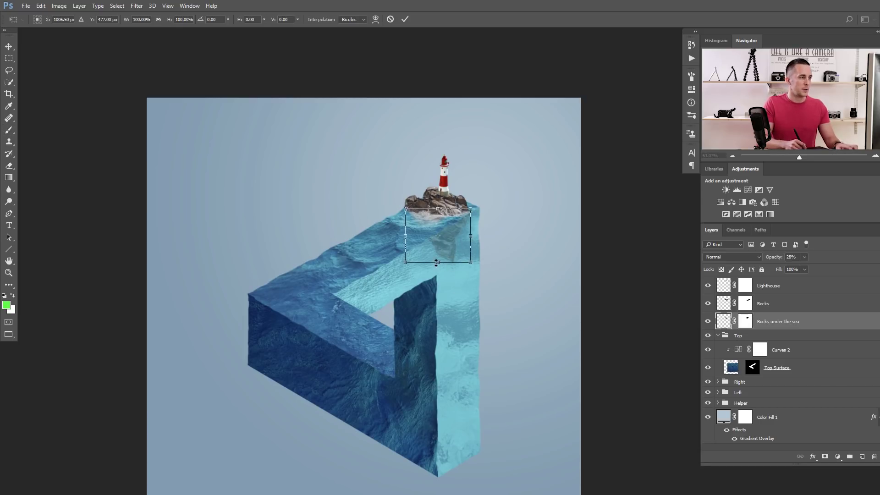
pyautogui.moveTo(438, 262); pyautogui.dragTo(435, 257)
pyautogui.scroll(3, 441, 238)
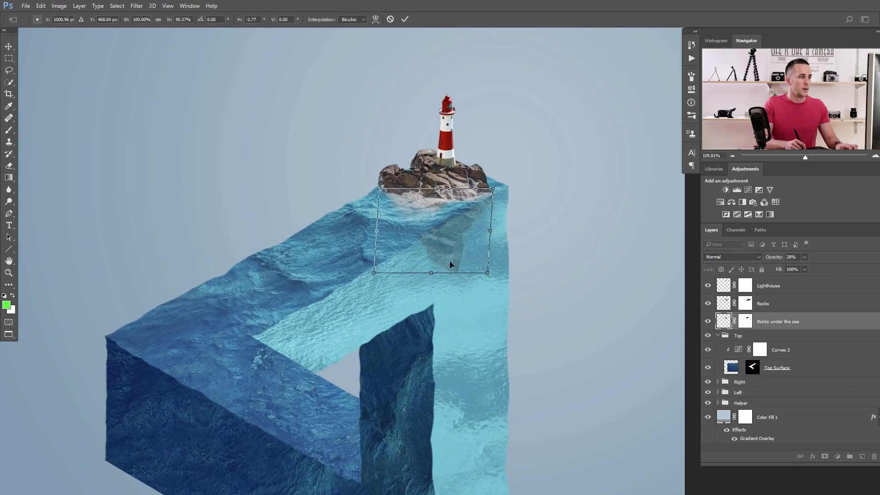
pyautogui.press('Return')
pyautogui.press('b')
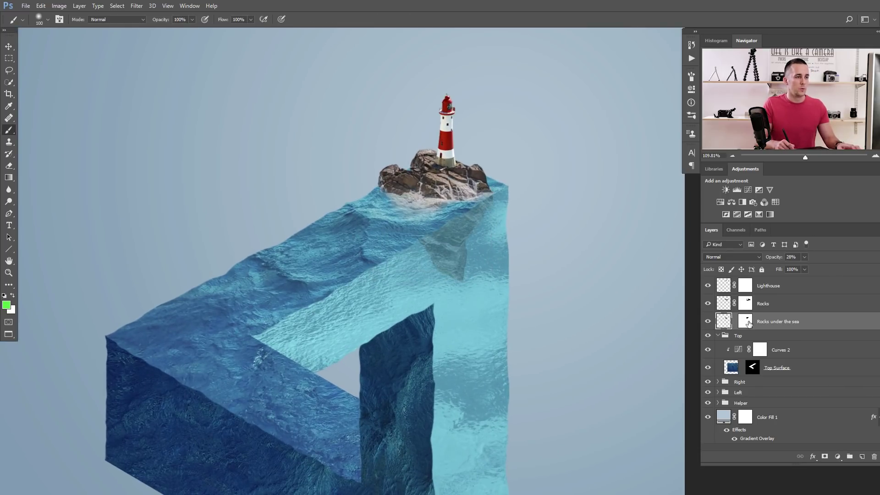
# Unlink the mask of Rocks under the sea and make the submerged rock slightly shorter with Free Transform.
pyautogui.hotkey('ctrl', 't')
pyautogui.moveTo(436, 281)
pyautogui.mouseDown()
pyautogui.moveTo(438, 257)
pyautogui.moveTo(466, 303)
pyautogui.moveTo(482, 265)
pyautogui.mouseUp()
pyautogui.press('Return')
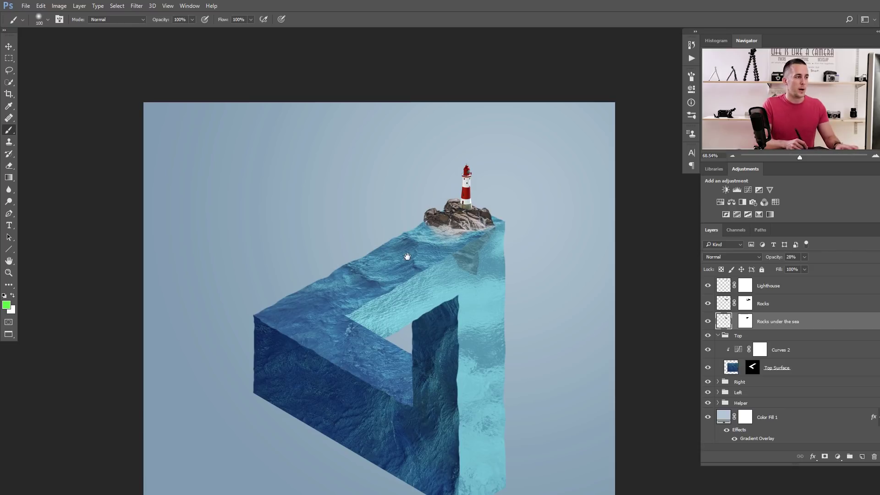
# Copy the whole whale shark photo into the composition, scale it to about 25% and rotate it about -12°.
pyautogui.moveTo(407, 256); pyautogui.dragTo(398, 219)
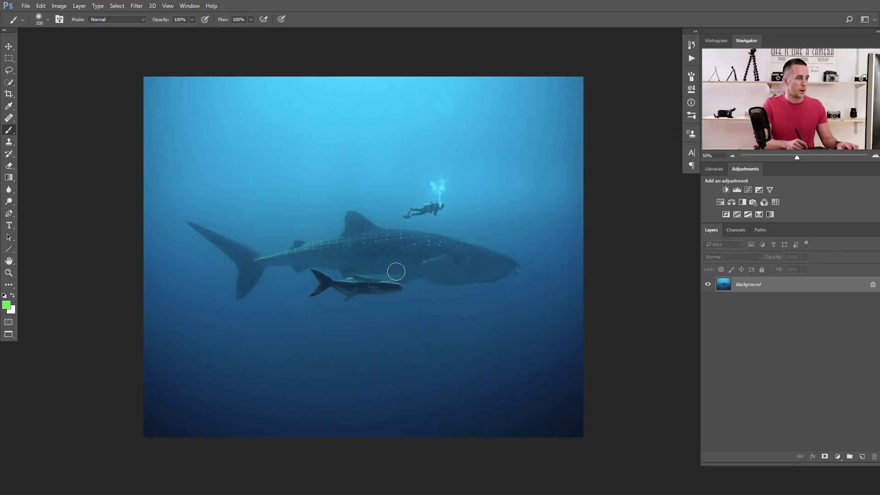
pyautogui.hotkey('ctrl', 'a')
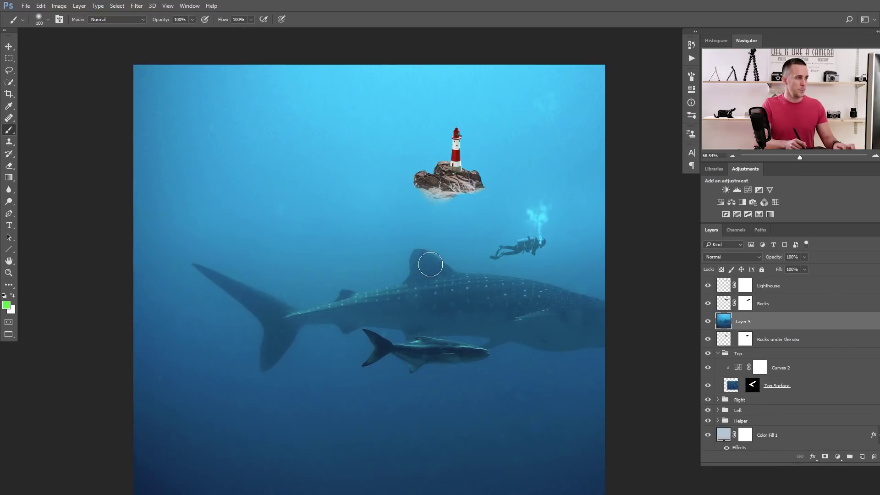
pyautogui.hotkey('ctrl', 't')
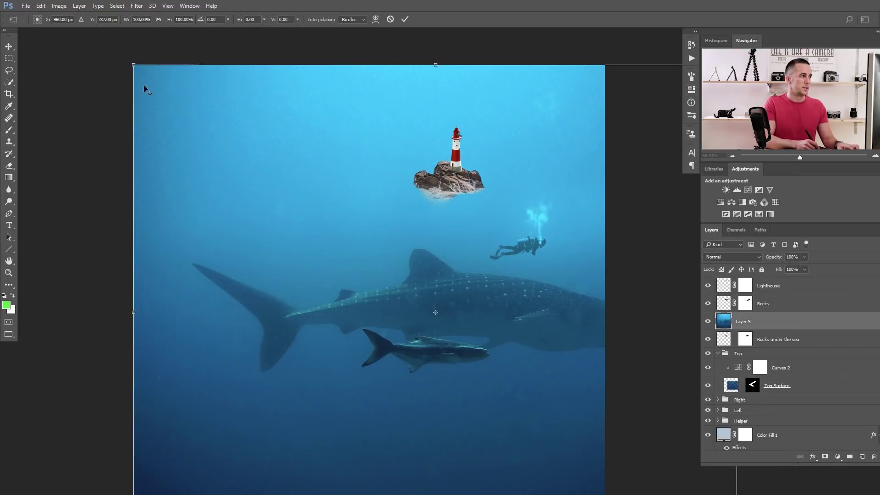
pyautogui.moveTo(139, 71); pyautogui.dragTo(359, 249)
pyautogui.moveTo(463, 284); pyautogui.dragTo(445, 258)
pyautogui.moveTo(511, 232); pyautogui.dragTo(500, 212)
# Lower the shark photo's opacity to 55% and fit it over the triangle's inner face at about 19.6% scale and -19° rotation.
pyautogui.moveTo(775, 258); pyautogui.dragTo(748, 259)
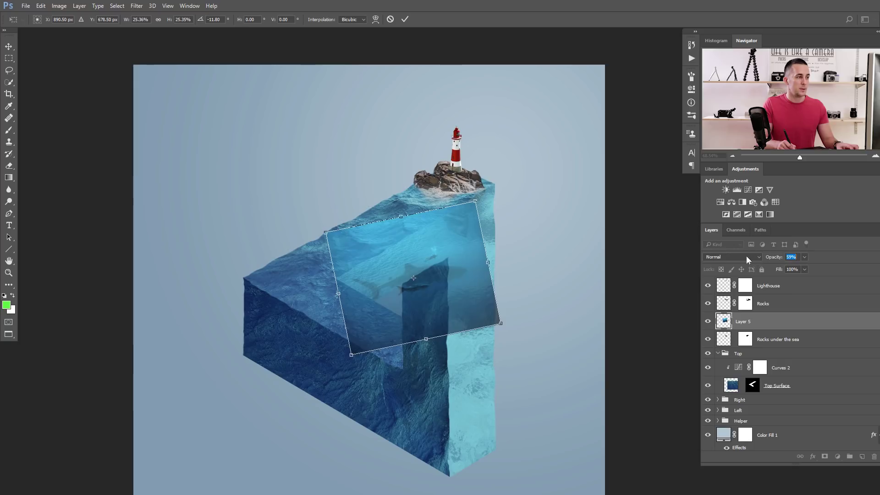
pyautogui.moveTo(423, 252); pyautogui.dragTo(414, 237)
pyautogui.moveTo(467, 187); pyautogui.dragTo(452, 204)
pyautogui.moveTo(452, 235); pyautogui.dragTo(485, 220)
pyautogui.moveTo(448, 252); pyautogui.dragTo(453, 256)
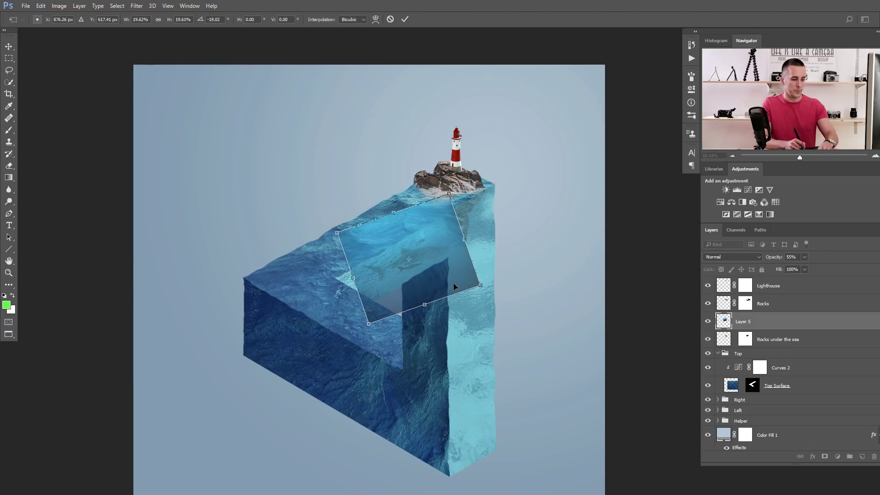
pyautogui.press('Return')
pyautogui.press('b')
# Restore the shark layer's opacity to 100%, then add a mask and paint black around the shark and diver, reducing the brush to 60.
pyautogui.moveTo(770, 259); pyautogui.dragTo(799, 271)
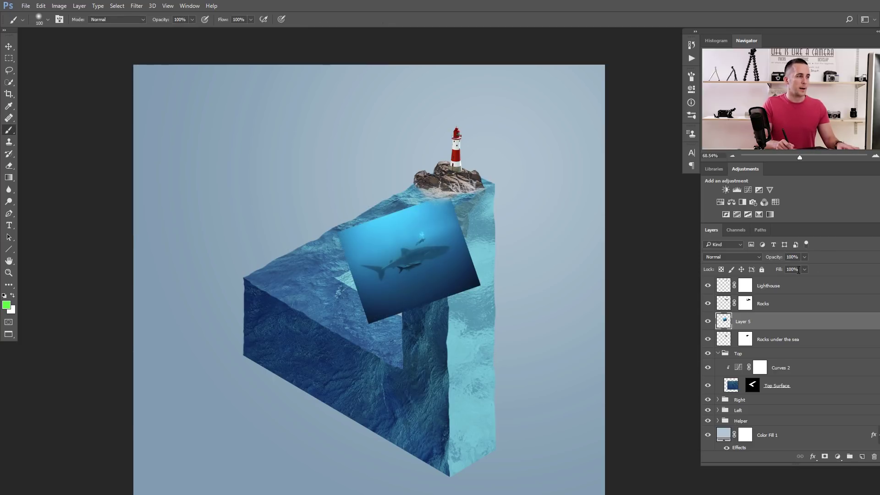
pyautogui.moveTo(426, 255); pyautogui.dragTo(477, 240)
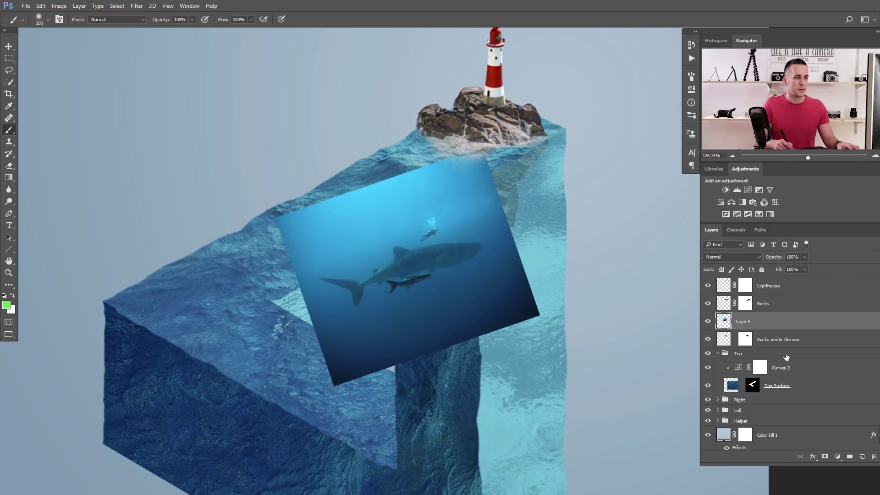
pyautogui.scroll(2, 464, 259)
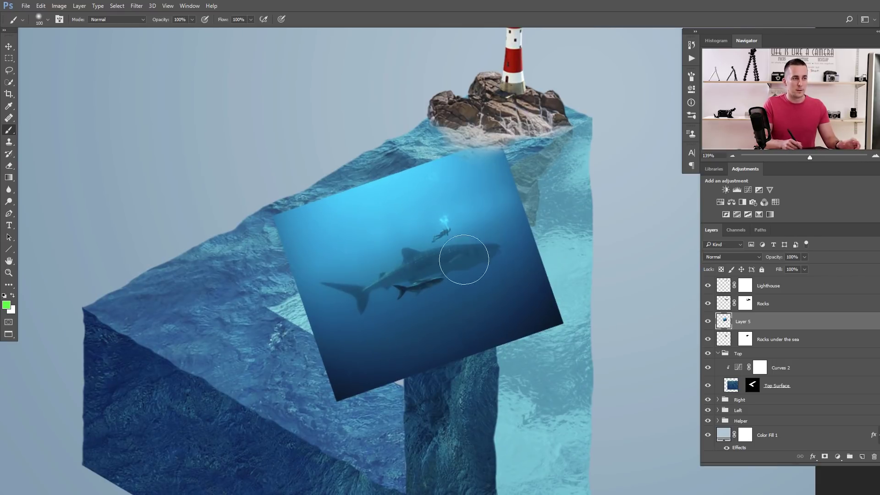
pyautogui.click(825, 456)
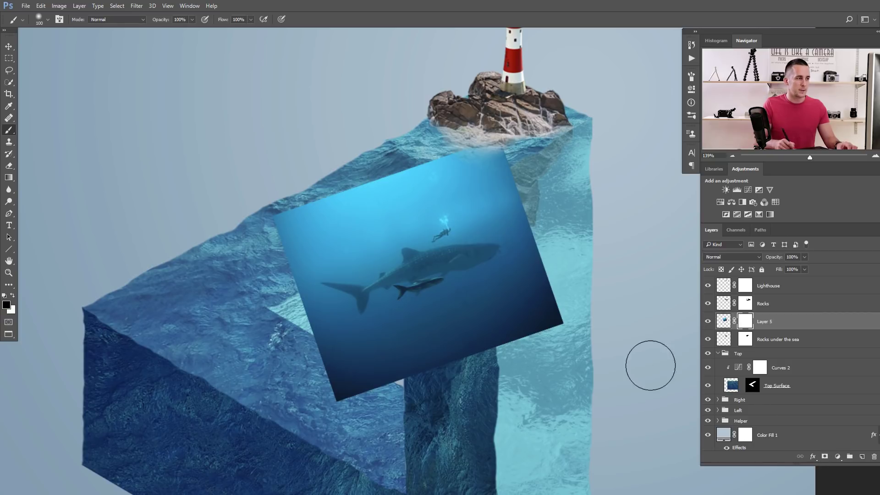
pyautogui.moveTo(328, 201)
pyautogui.mouseDown()
pyautogui.moveTo(351, 190)
pyautogui.moveTo(313, 208)
pyautogui.moveTo(409, 167)
pyautogui.moveTo(506, 147)
pyautogui.moveTo(496, 167)
pyautogui.moveTo(569, 297)
pyautogui.moveTo(558, 321)
pyautogui.moveTo(489, 327)
pyautogui.moveTo(514, 305)
pyautogui.moveTo(476, 338)
pyautogui.moveTo(341, 377)
pyautogui.moveTo(325, 390)
pyautogui.moveTo(309, 372)
pyautogui.moveTo(313, 345)
pyautogui.moveTo(302, 327)
pyautogui.moveTo(302, 349)
pyautogui.moveTo(339, 371)
pyautogui.moveTo(285, 321)
pyautogui.moveTo(280, 285)
pyautogui.moveTo(281, 260)
pyautogui.moveTo(320, 234)
pyautogui.moveTo(346, 230)
pyautogui.moveTo(354, 255)
pyautogui.moveTo(336, 252)
pyautogui.moveTo(403, 204)
pyautogui.moveTo(410, 213)
pyautogui.moveTo(430, 195)
pyautogui.moveTo(471, 192)
pyautogui.moveTo(524, 234)
pyautogui.moveTo(524, 271)
pyautogui.moveTo(399, 341)
pyautogui.moveTo(324, 343)
pyautogui.moveTo(315, 318)
pyautogui.moveTo(341, 245)
pyautogui.mouseUp()
pyautogui.press('[')
pyautogui.press('[')
pyautogui.press('[')
pyautogui.press('[')
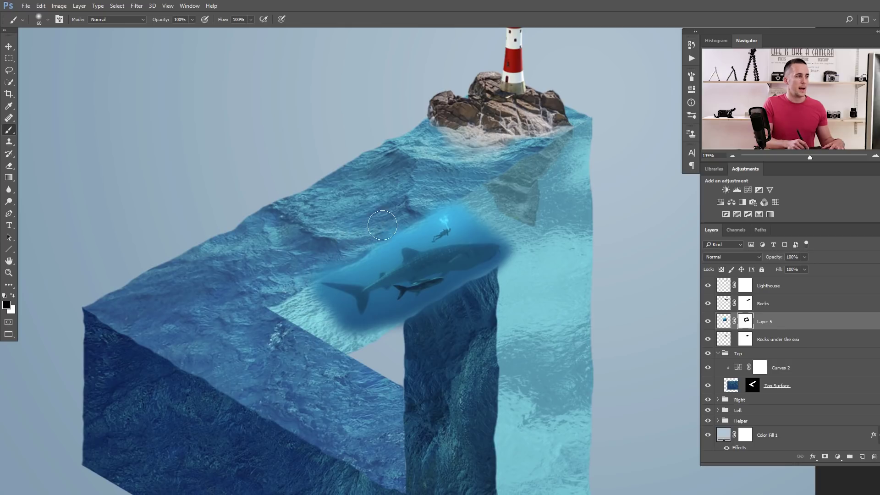
# Add a Curves adjustment clipped to the shark layer, raising input 131 to output 139 and the black point's output to 19.
pyautogui.click(838, 457)
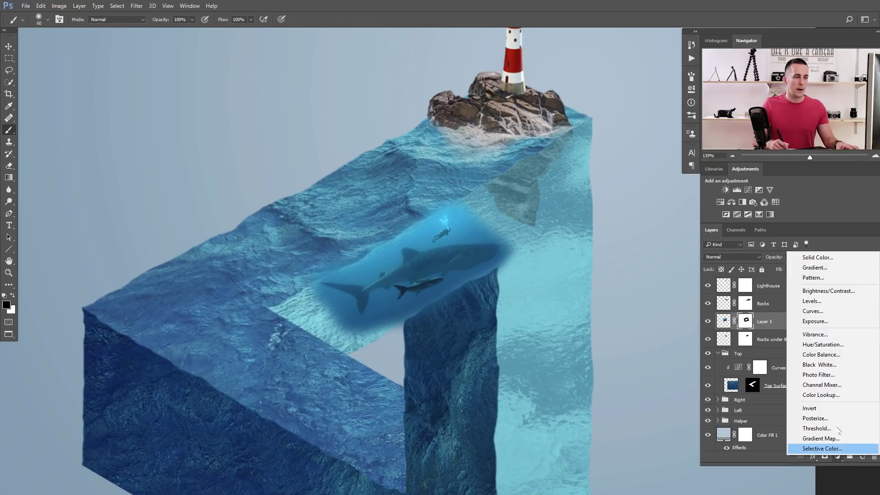
pyautogui.click(814, 311)
pyautogui.click(610, 313)
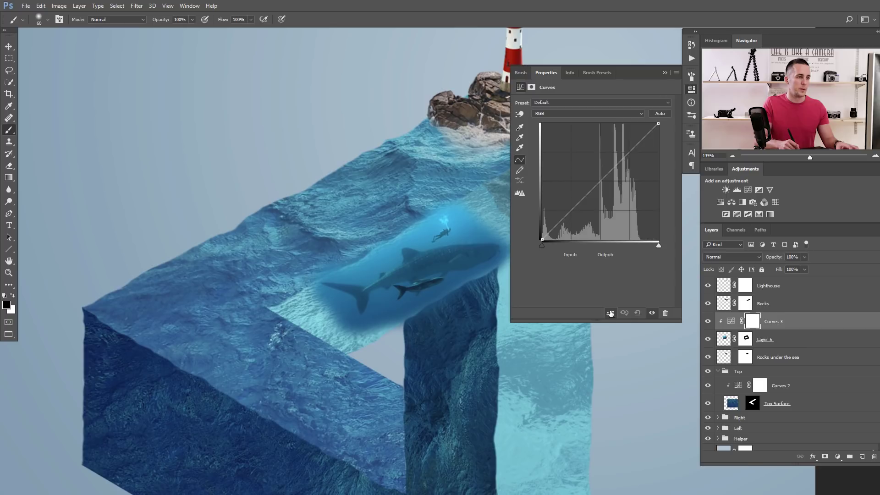
pyautogui.click(602, 176)
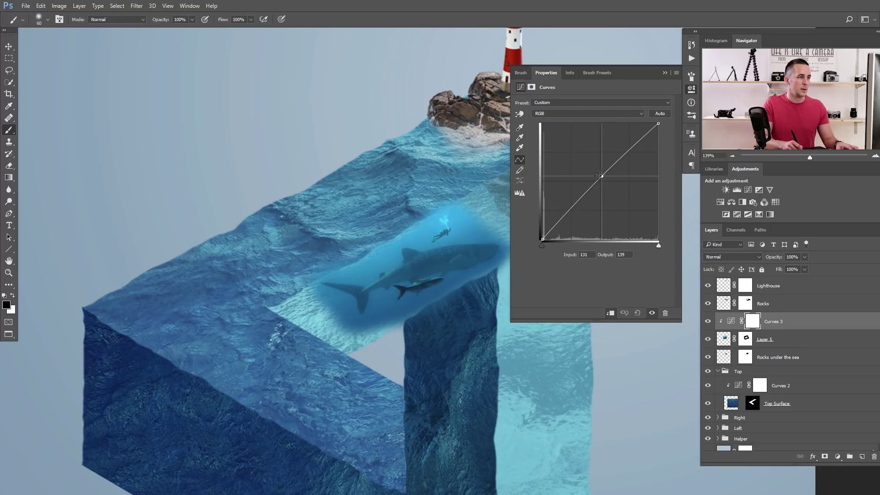
pyautogui.moveTo(542, 239); pyautogui.dragTo(542, 231)
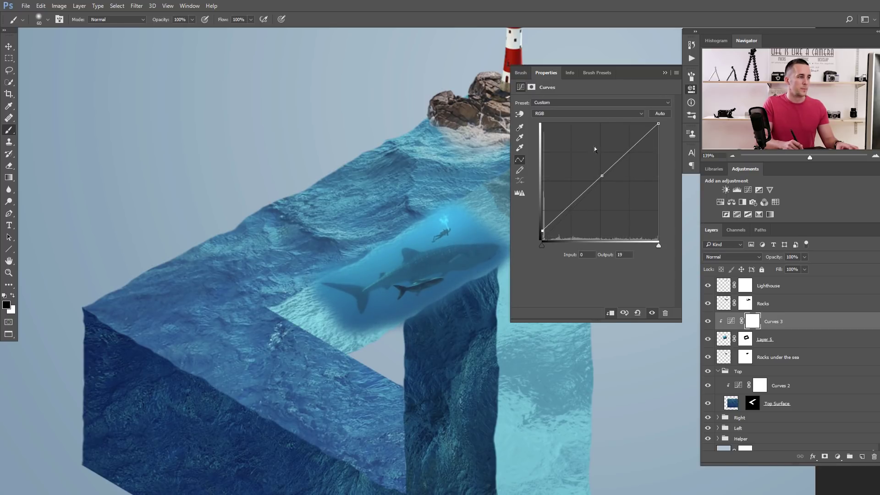
pyautogui.click(604, 114)
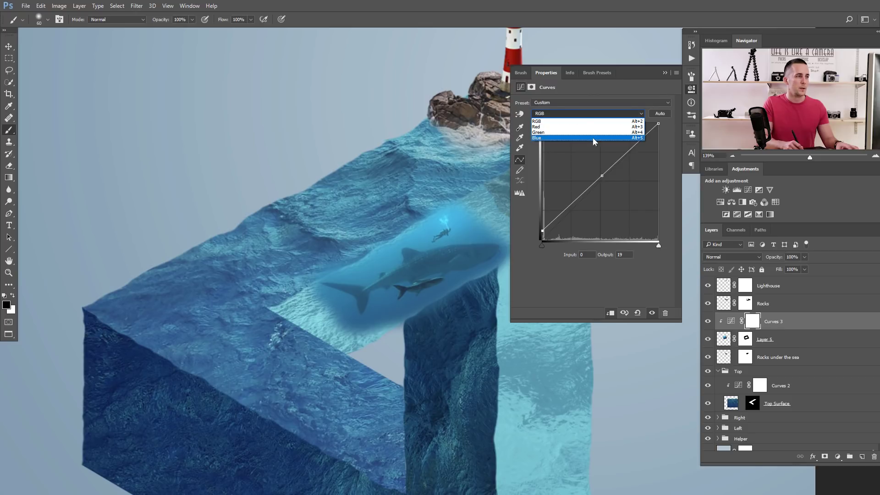
# Lower the midtones of the Blue channel in the Curves 3 adjustment, moving input 140 to output 128.
pyautogui.click(593, 138)
pyautogui.moveTo(604, 177); pyautogui.dragTo(606, 182)
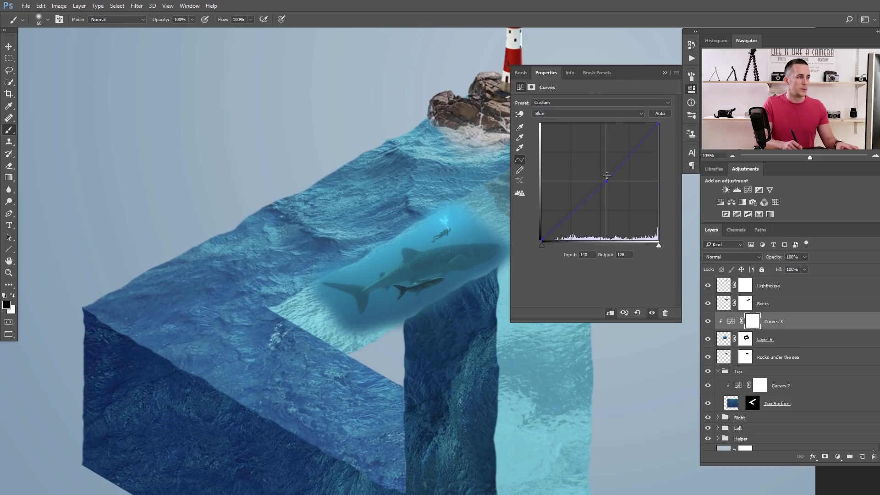
pyautogui.click(665, 73)
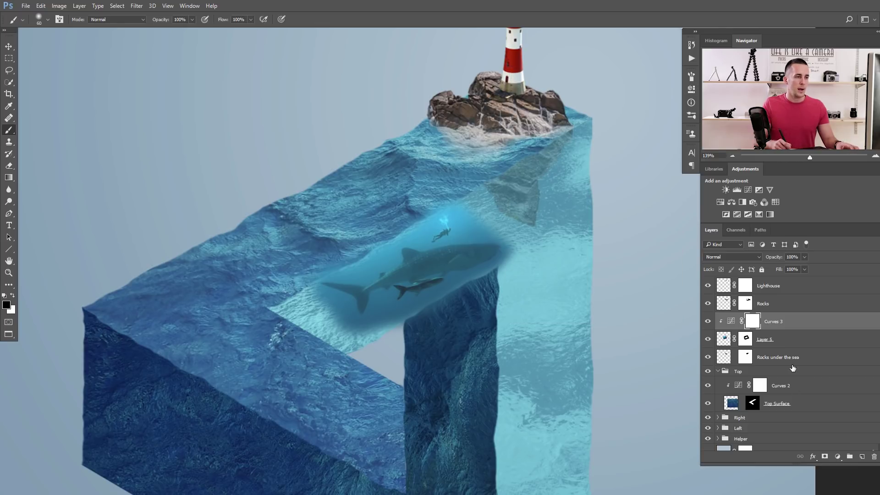
# Paint black at 20% brush opacity on Layer 5's mask to fade the upper edge of the diver and whale shark image.
pyautogui.click(749, 340)
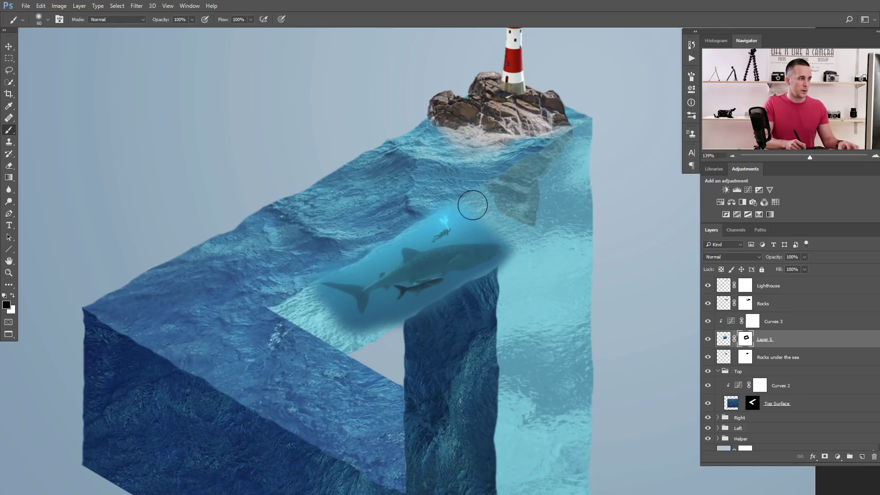
pyautogui.press(']')
pyautogui.press('2')
pyautogui.moveTo(479, 219)
pyautogui.mouseDown()
pyautogui.moveTo(524, 256)
pyautogui.moveTo(509, 276)
pyautogui.moveTo(381, 332)
pyautogui.moveTo(375, 321)
pyautogui.moveTo(309, 312)
pyautogui.moveTo(346, 267)
pyautogui.moveTo(319, 279)
pyautogui.moveTo(359, 248)
pyautogui.moveTo(375, 249)
pyautogui.moveTo(363, 268)
pyautogui.mouseUp()
pyautogui.press('[')
pyautogui.press('[')
pyautogui.press('[')
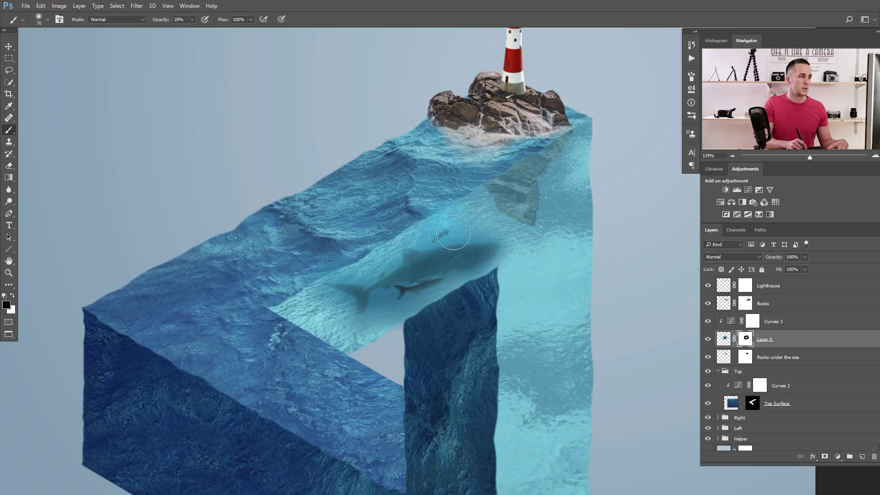
# Fade the lower and outer edges of the whale shark image on its mask with a larger brush at 20% opacity.
pyautogui.press(']')
pyautogui.press(']')
pyautogui.moveTo(366, 327)
pyautogui.mouseDown()
pyautogui.moveTo(380, 306)
pyautogui.moveTo(376, 316)
pyautogui.moveTo(455, 296)
pyautogui.mouseUp()
pyautogui.press(']')
pyautogui.press(']')
pyautogui.press(']')
pyautogui.press(']')
pyautogui.press(']')
pyautogui.moveTo(515, 255); pyautogui.dragTo(299, 343)
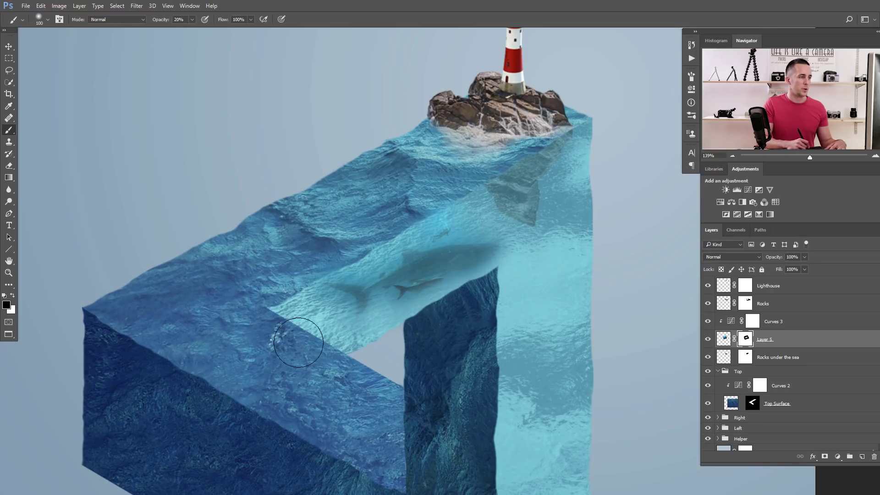
pyautogui.press('[')
pyautogui.moveTo(477, 253)
pyautogui.mouseDown()
pyautogui.moveTo(446, 269)
pyautogui.moveTo(499, 236)
pyautogui.mouseUp()
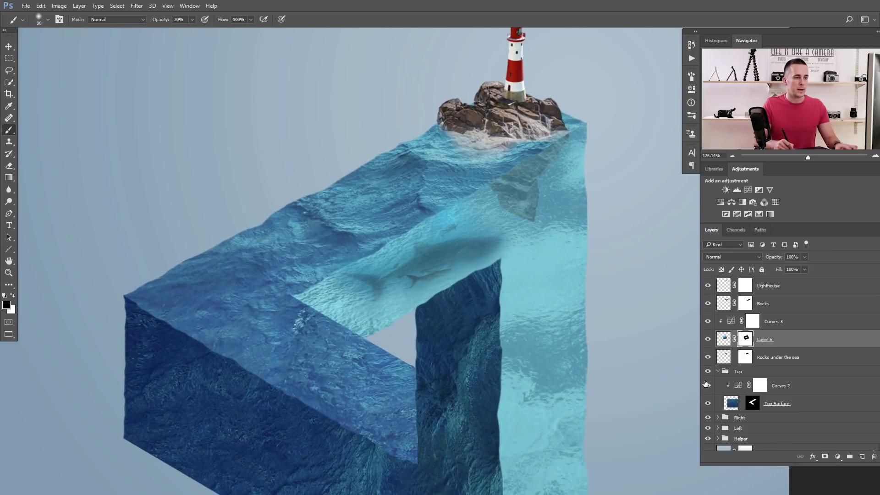
# Change the solid colour of the Right layer in the Right group to a darker teal, about #276e7e.
pyautogui.click(718, 372)
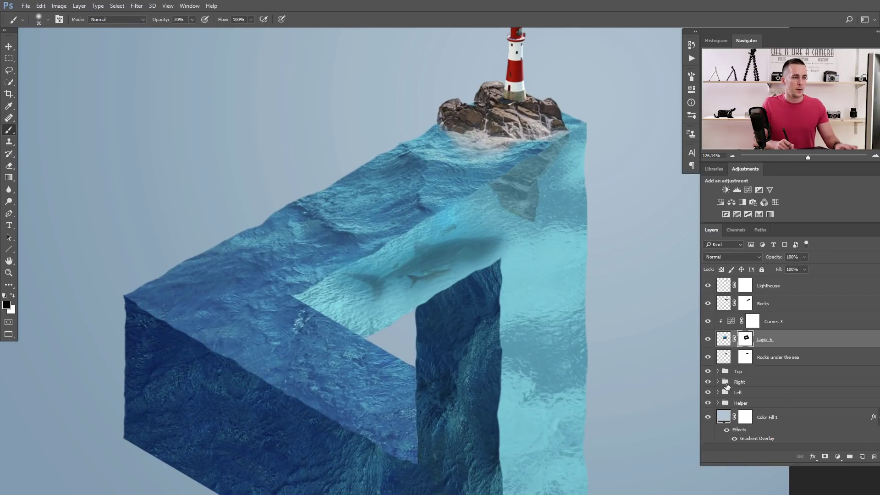
pyautogui.click(718, 382)
pyautogui.click(740, 397)
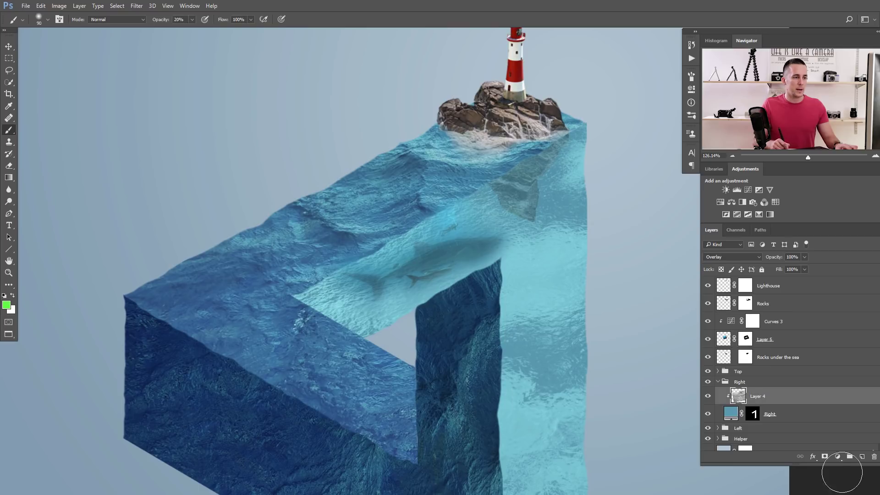
pyautogui.doubleClick(731, 414)
pyautogui.moveTo(695, 184); pyautogui.dragTo(704, 202)
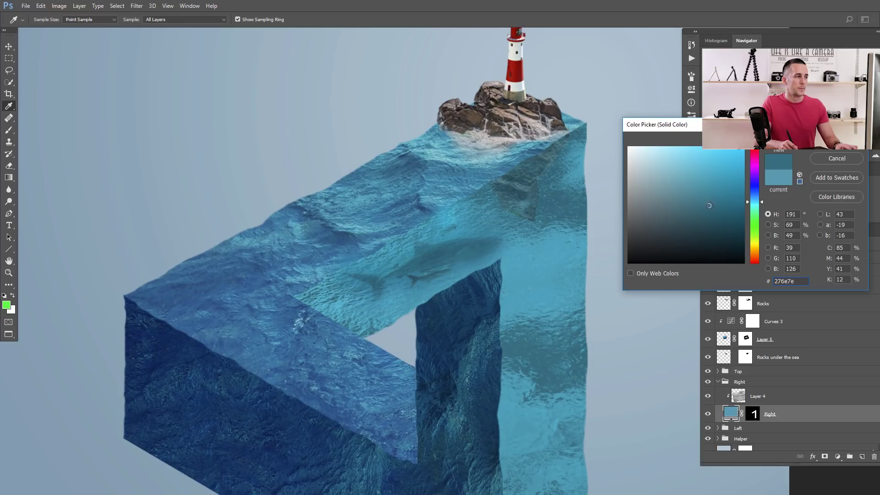
pyautogui.moveTo(711, 204); pyautogui.dragTo(709, 207)
pyautogui.press('Return')
pyautogui.press('b')
# Toggle Layer 5's visibility to check the underwater image and rename the layer Diver.
pyautogui.hotkey('ctrl', '0')
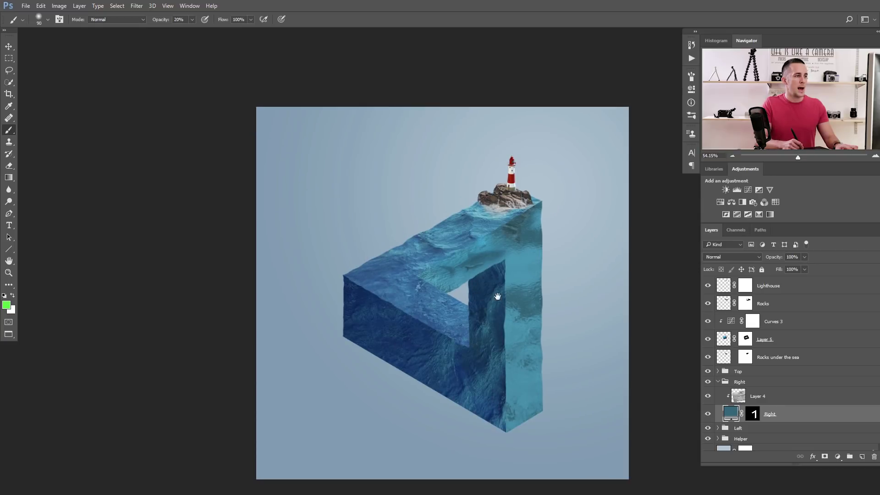
pyautogui.scroll(2, 495, 295)
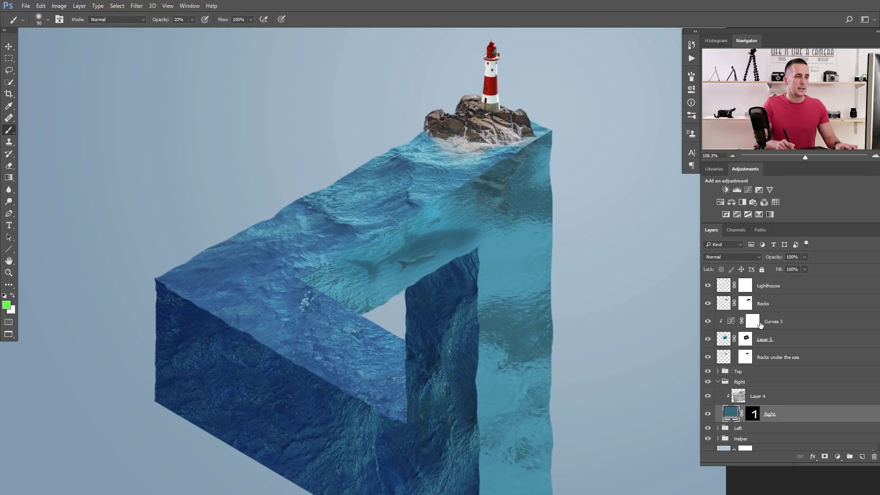
pyautogui.click(709, 340)
pyautogui.click(709, 339)
pyautogui.doubleClick(764, 339)
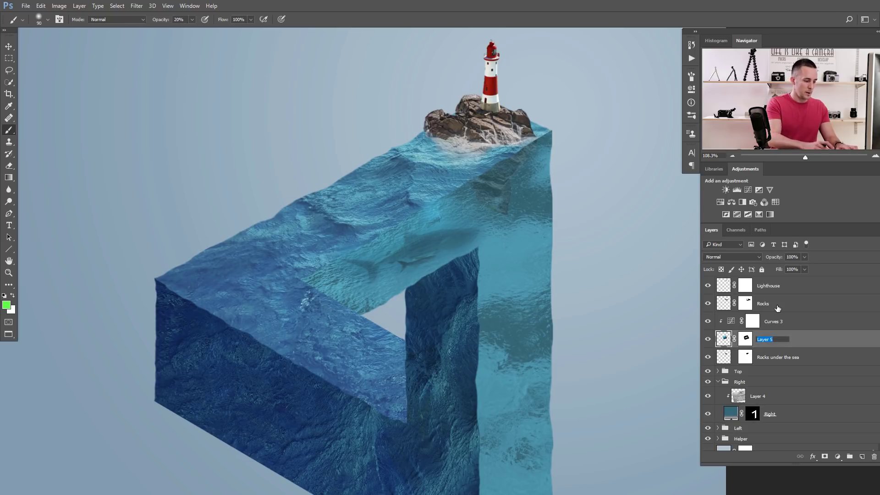
pyautogui.write('Diver')
pyautogui.press('Return')
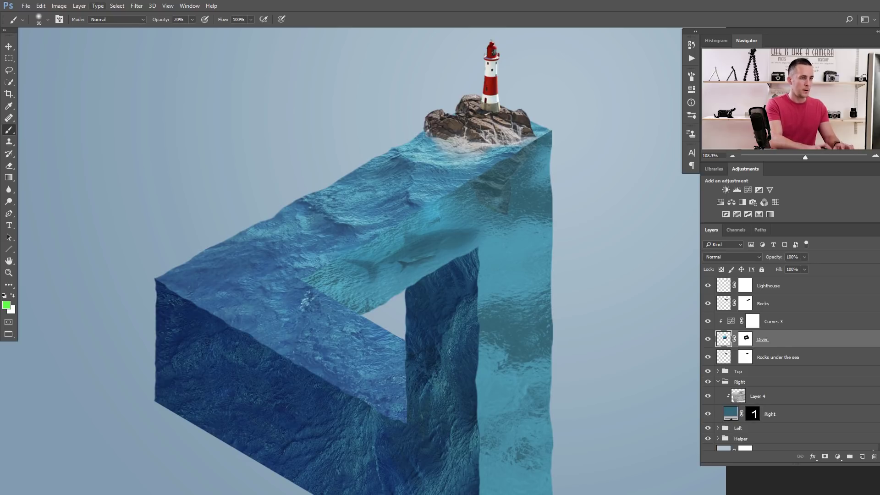
# Paint black at 20% opacity on the Diver layer's mask with a smaller brush to blend the areas around the diver and shark.
pyautogui.click(746, 340)
pyautogui.press('d')
pyautogui.moveTo(393, 235); pyautogui.dragTo(457, 235)
pyautogui.press('[')
pyautogui.press('[')
pyautogui.press('[')
pyautogui.press('[')
pyautogui.press('[')
pyautogui.press('[')
pyautogui.press('[')
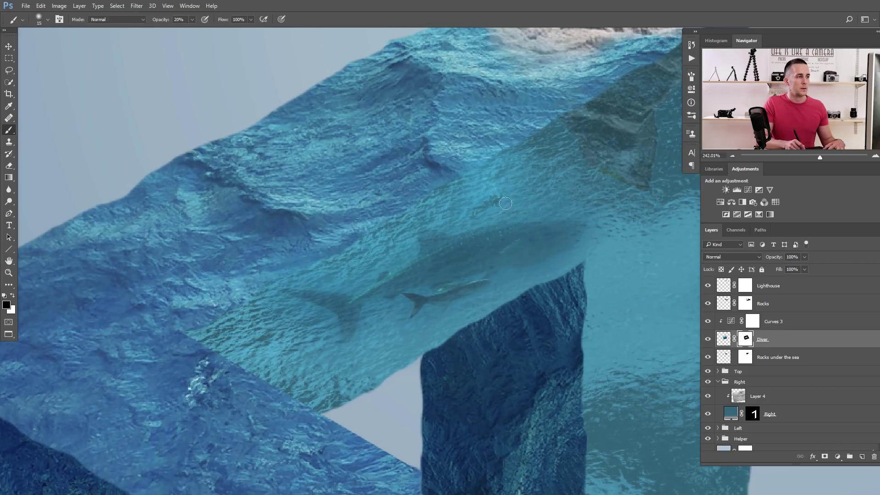
pyautogui.press(']')
pyautogui.press(']')
pyautogui.press(']')
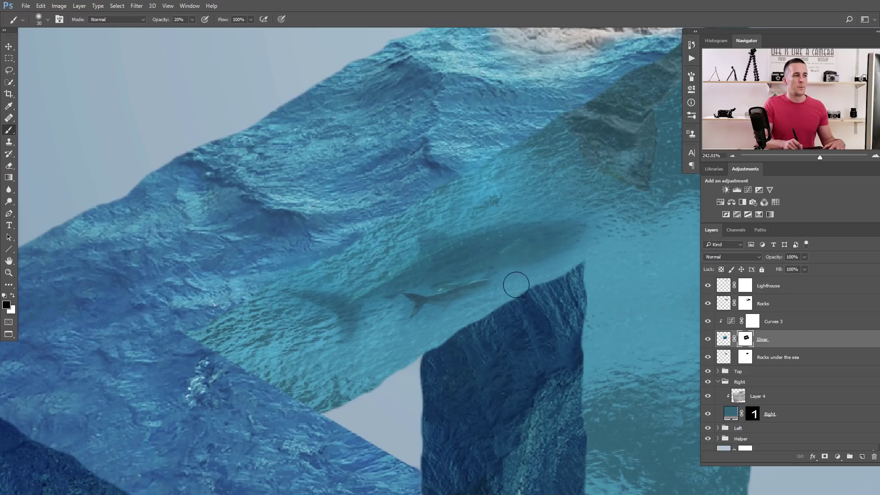
pyautogui.scroll(-6, 527, 277)
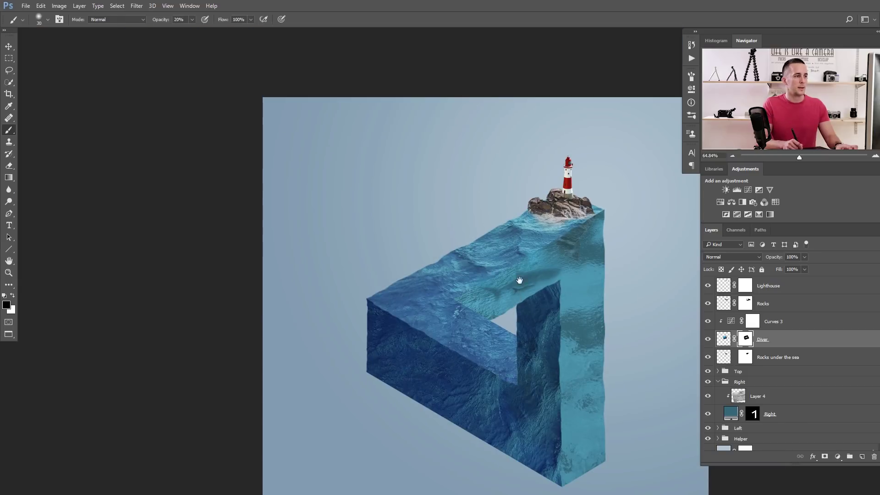
pyautogui.scroll(5, 472, 285)
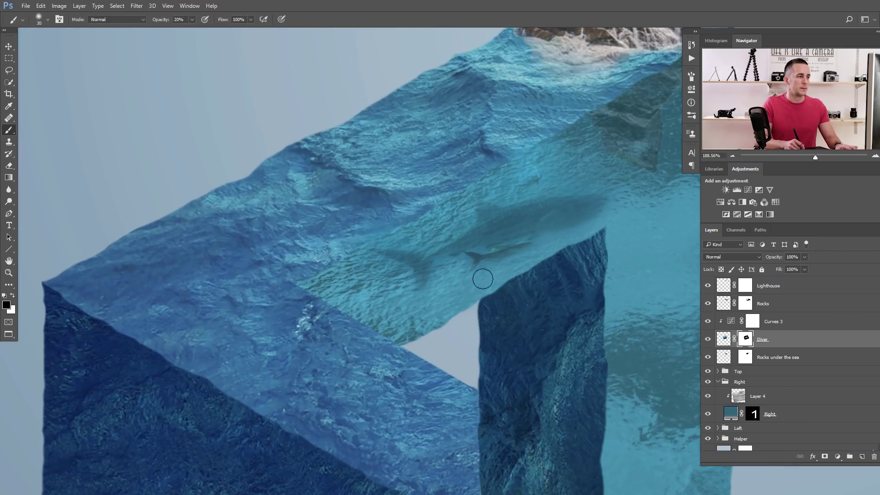
pyautogui.scroll(-5, 578, 248)
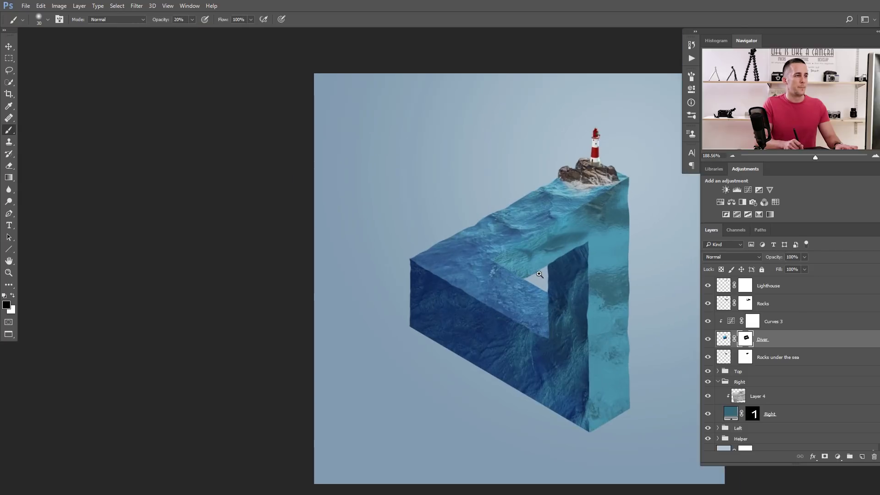
pyautogui.scroll(3, 483, 267)
pyautogui.scroll(-2, 483, 267)
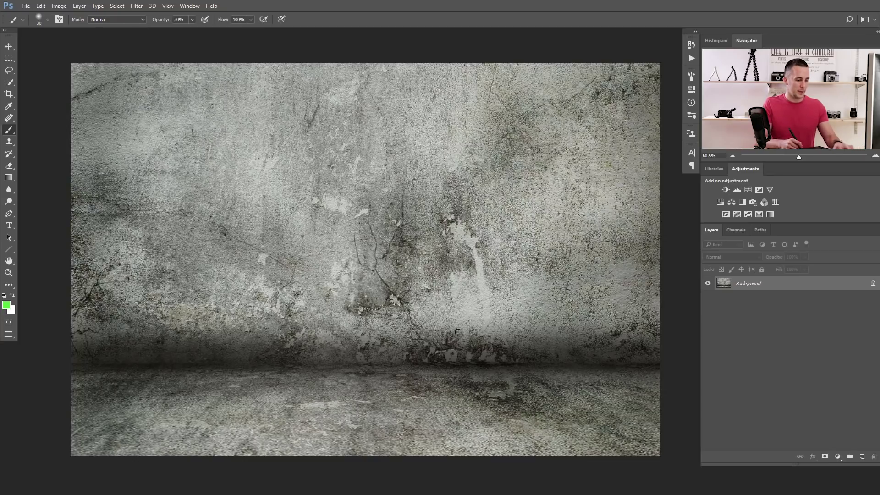
# Copy the wall area above the floor from the concrete texture image and paste it above the Lighthouse layer in the composition.
pyautogui.press('m')
pyautogui.moveTo(71, 64); pyautogui.dragTo(674, 359)
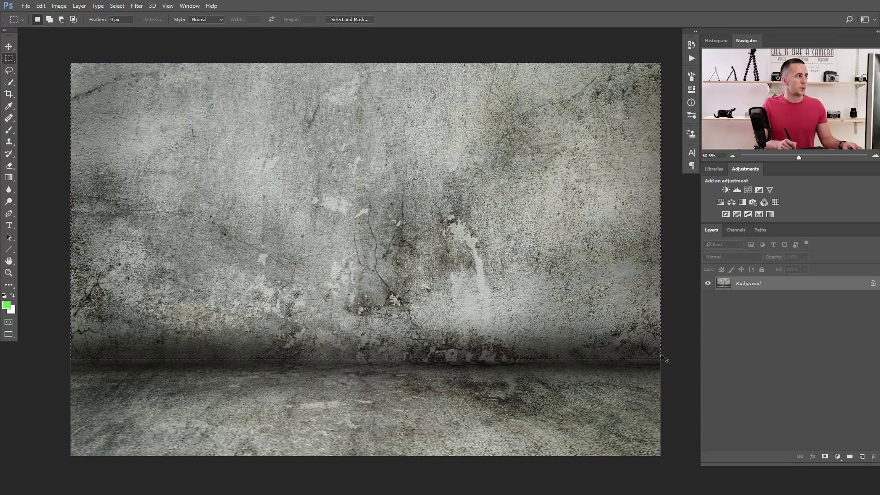
pyautogui.hotkey('ctrl', 'Tab')
pyautogui.hotkey('ctrl', 'Tab')
pyautogui.hotkey('ctrl', 'Tab')
pyautogui.hotkey('ctrl', 'Tab')
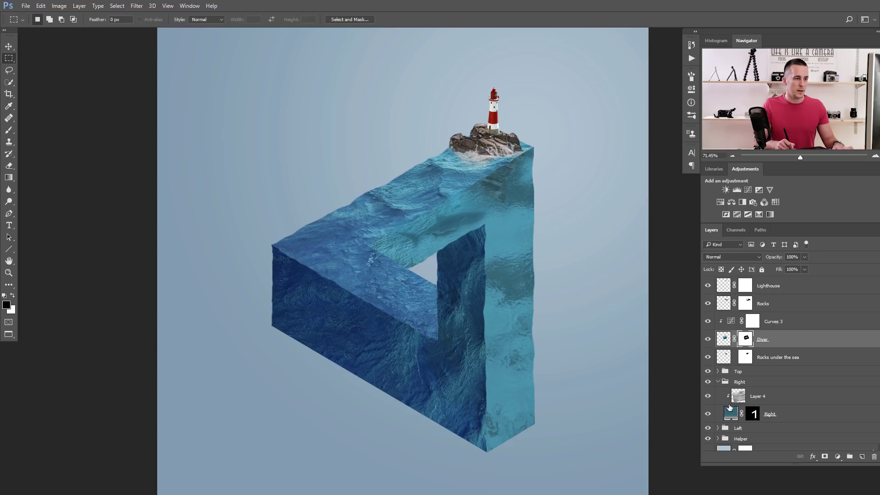
pyautogui.click(735, 285)
pyautogui.hotkey('ctrl', 'v')
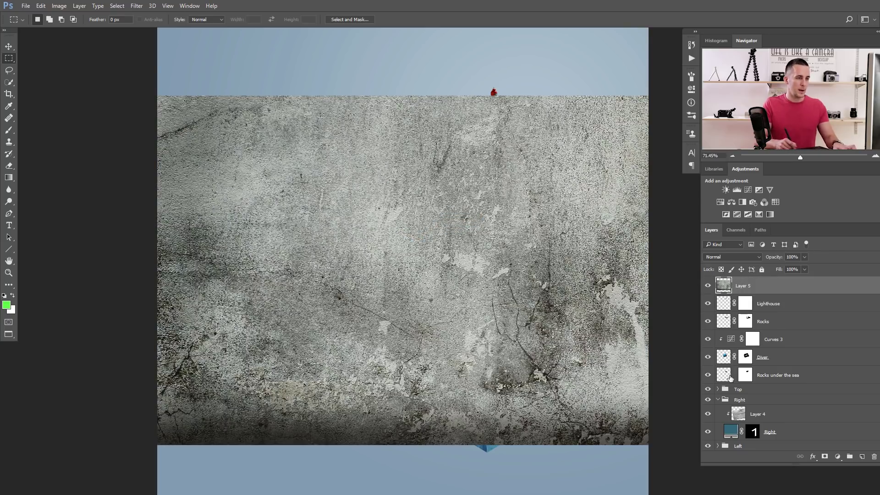
# Mask the concrete layer with the shape of the Left layer's mask and place it in a group with its own mask.
pyautogui.click(719, 400)
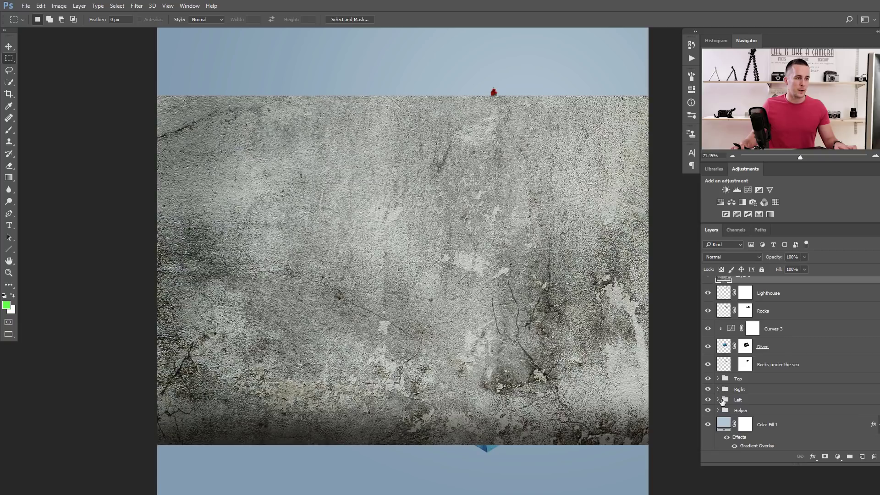
pyautogui.click(719, 400)
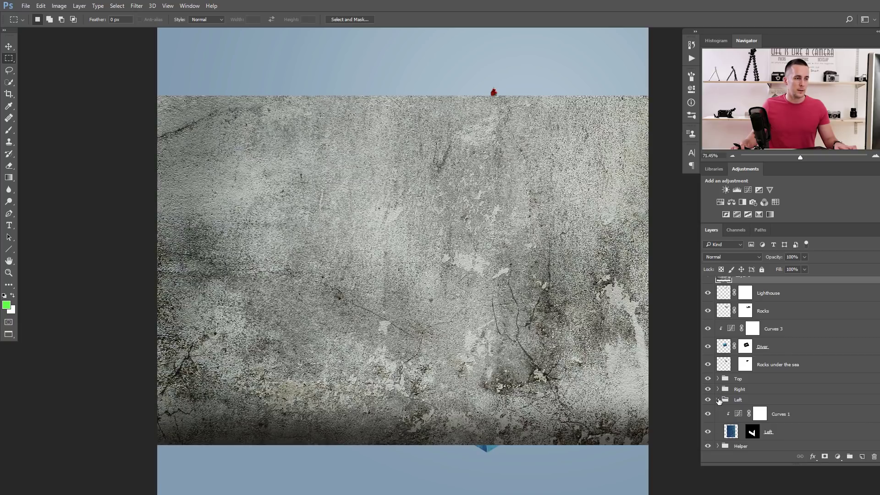
pyautogui.keyDown('ctrl'); pyautogui.click(752, 432); pyautogui.keyUp('ctrl')
pyautogui.click(824, 456)
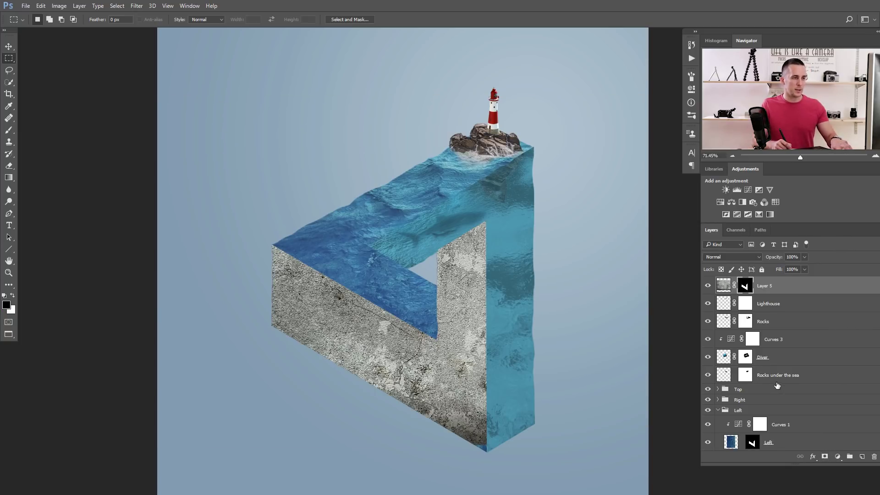
pyautogui.hotkey('ctrl', 'g')
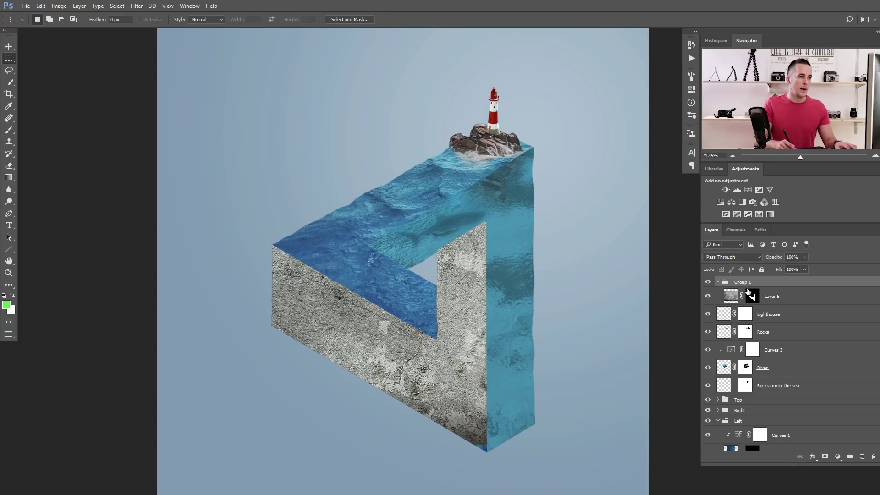
pyautogui.click(825, 456)
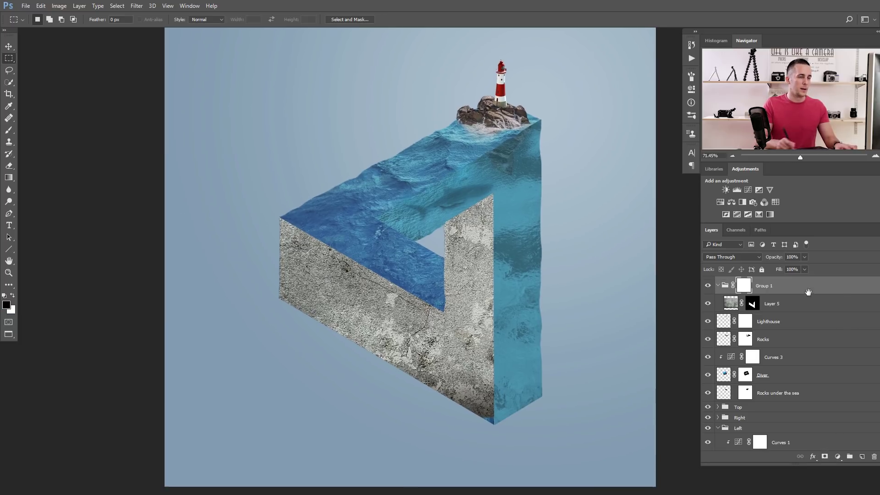
# Draw a closed Pen path around the lower strip of the triangle's left and right faces and convert it to a selection.
pyautogui.scroll(3, 539, 389)
pyautogui.press('p')
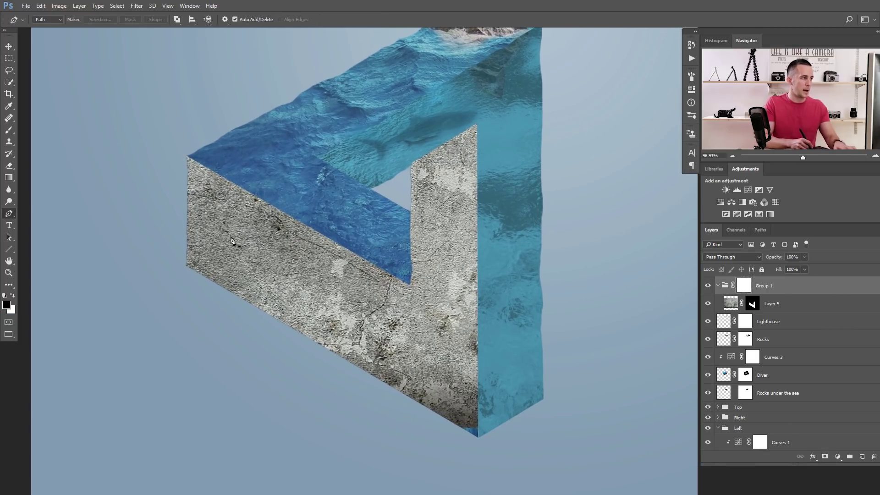
pyautogui.click(183, 217)
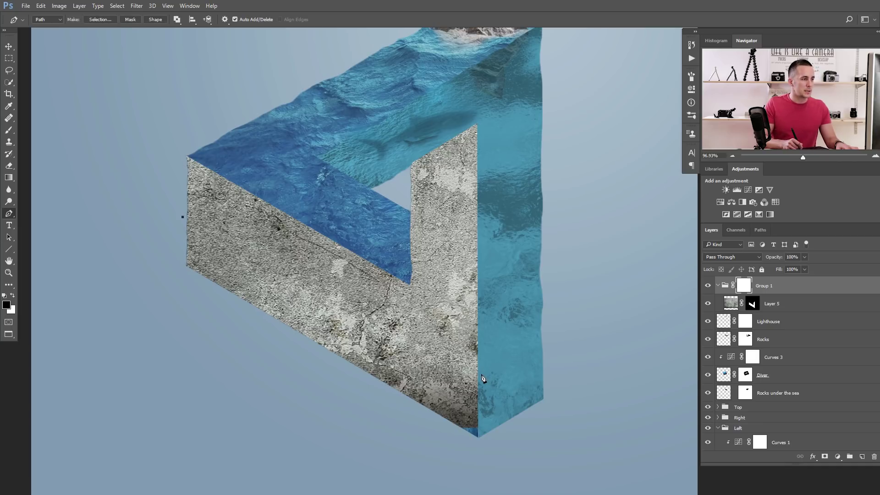
pyautogui.moveTo(481, 380); pyautogui.dragTo(483, 387)
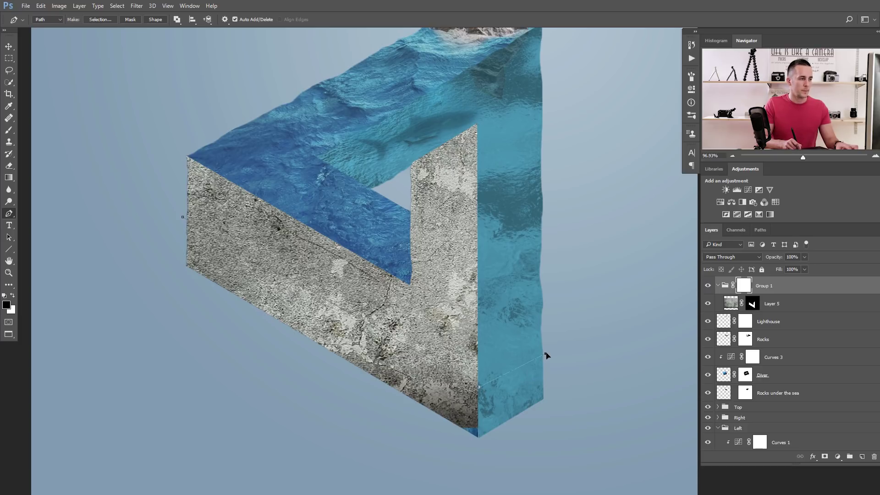
pyautogui.click(488, 454)
pyautogui.click(154, 290)
pyautogui.click(183, 217)
pyautogui.hotkey('ctrl', 'Return')
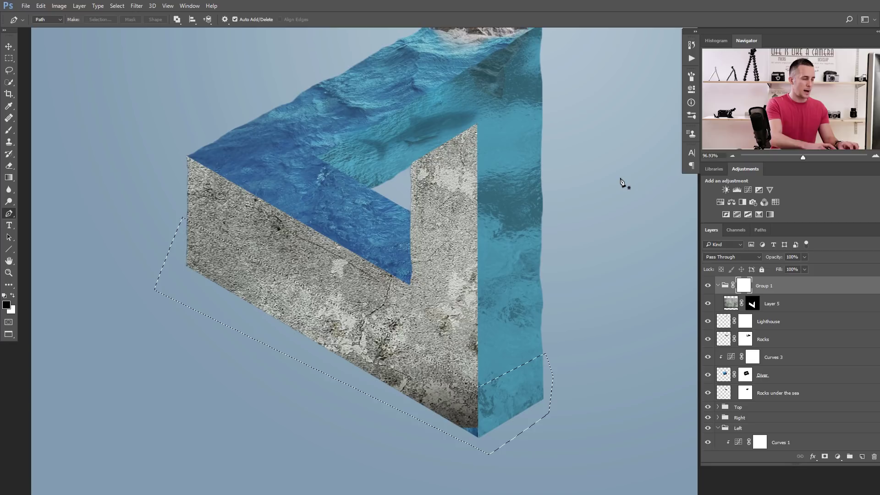
# Invert the selection, fill Group 1's mask with black to limit the concrete to the lower strip, and deselect.
pyautogui.hotkey('ctrl', 'shift', 'i')
pyautogui.hotkey('ctrl', ',')
pyautogui.hotkey('ctrl', ',')
pyautogui.hotkey('alt', 'BackSpace')
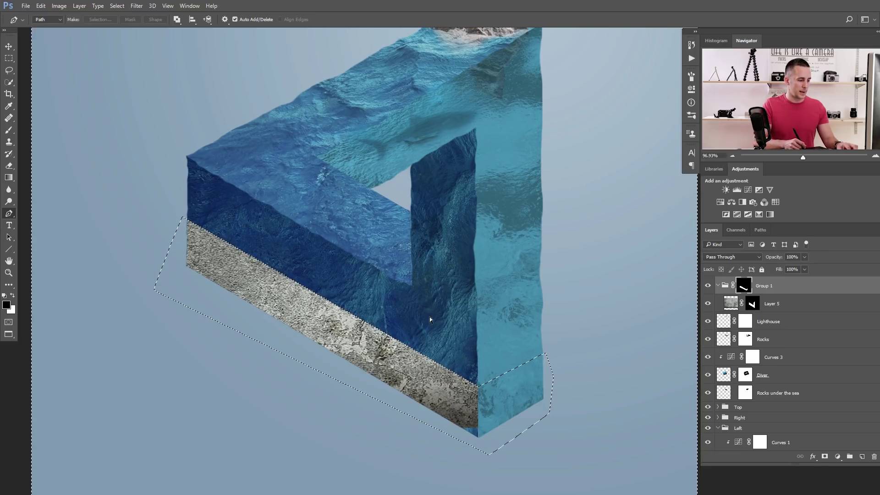
pyautogui.hotkey('ctrl', 'd')
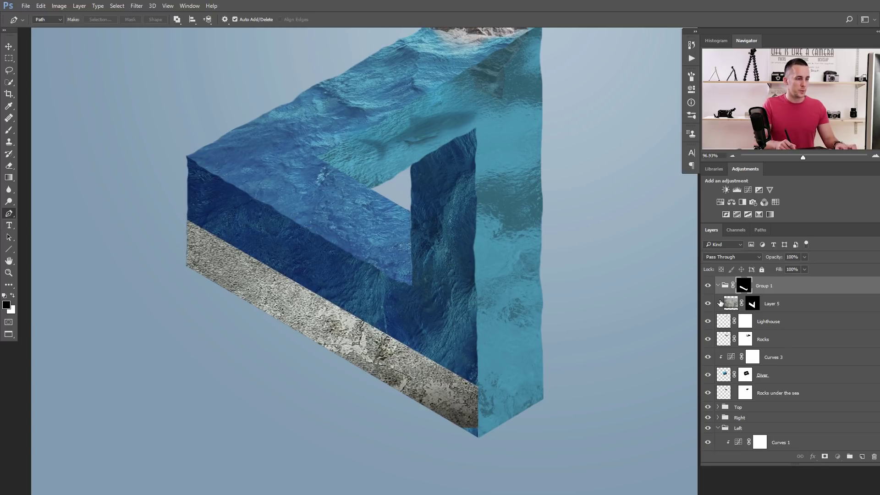
# Target Group 1's mask and prepare the Brush with white at 100% opacity for the uncovered bottom corner.
pyautogui.click(720, 303)
pyautogui.press('v')
pyautogui.moveTo(436, 393); pyautogui.dragTo(441, 395)
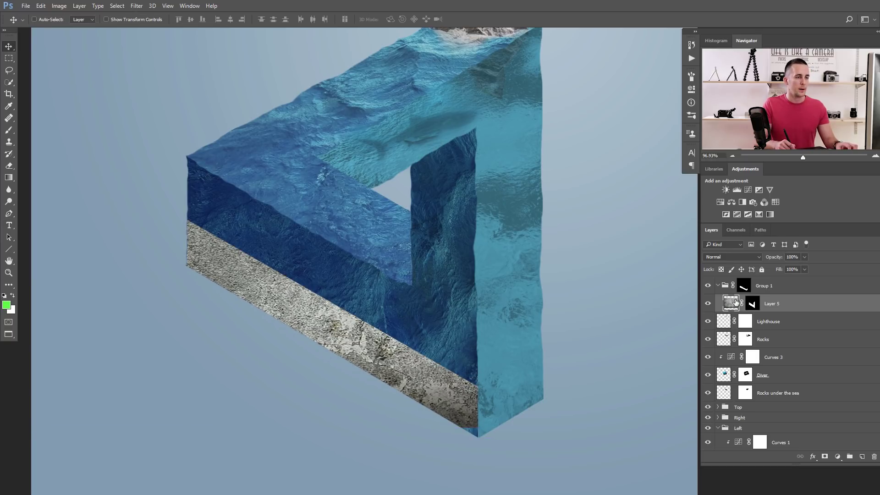
pyautogui.click(746, 288)
pyautogui.scroll(3, 521, 472)
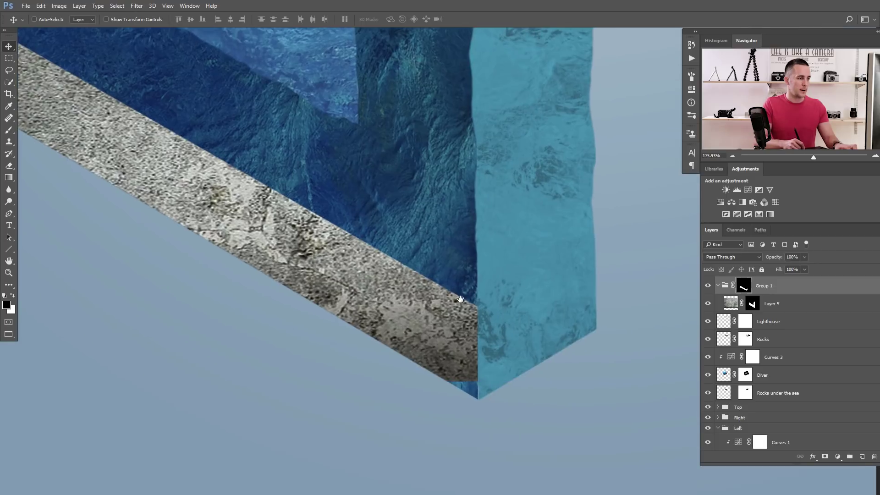
pyautogui.press('b')
pyautogui.press('d')
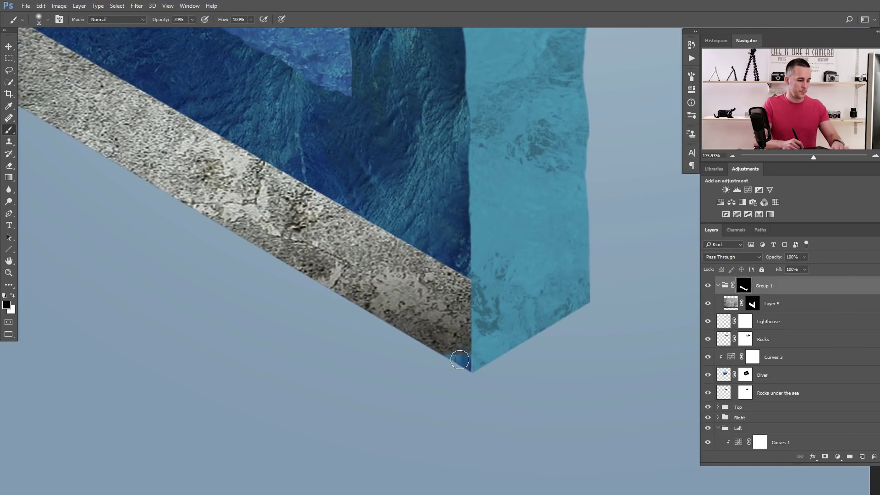
pyautogui.press('0')
pyautogui.press('x')
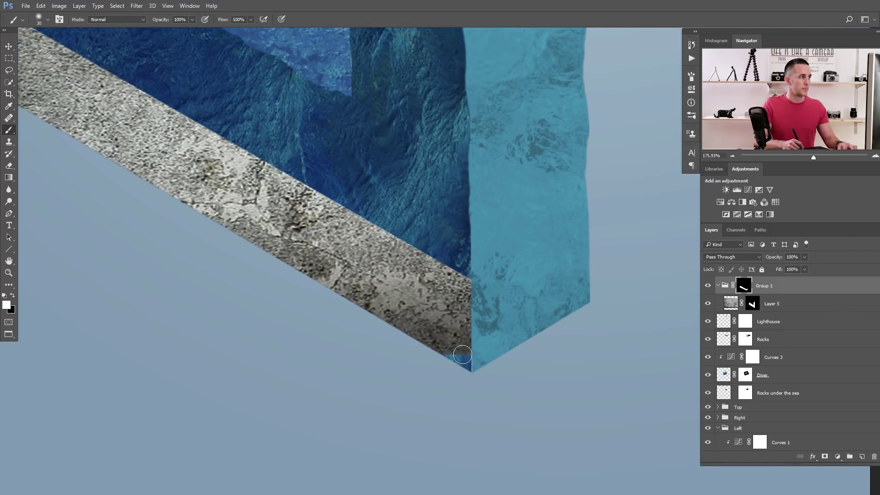
# View the masks of Layer 5 and Group 1 on their own to compare how each covers the bottom corner.
pyautogui.keyDown('alt'); pyautogui.click(751, 304); pyautogui.keyUp('alt')
pyautogui.keyDown('alt'); pyautogui.click(752, 303); pyautogui.keyUp('alt')
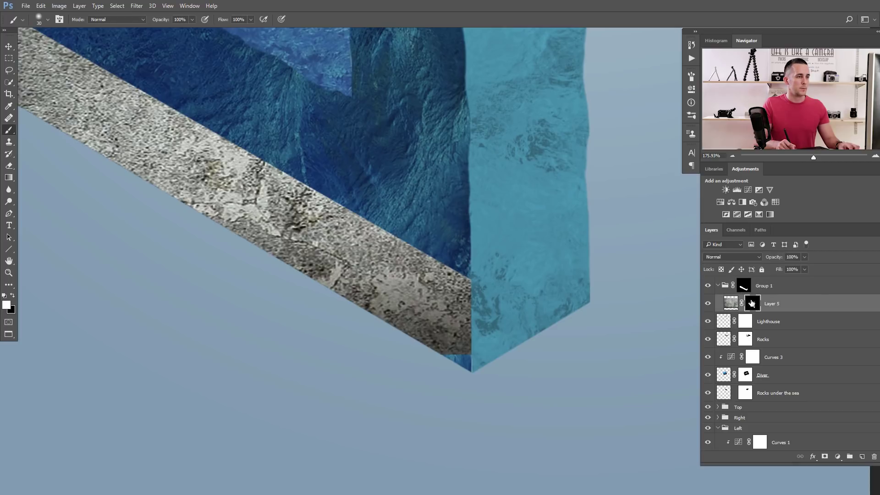
pyautogui.keyDown('alt'); pyautogui.click(745, 288); pyautogui.keyUp('alt')
pyautogui.keyDown('alt'); pyautogui.click(744, 287); pyautogui.keyUp('alt')
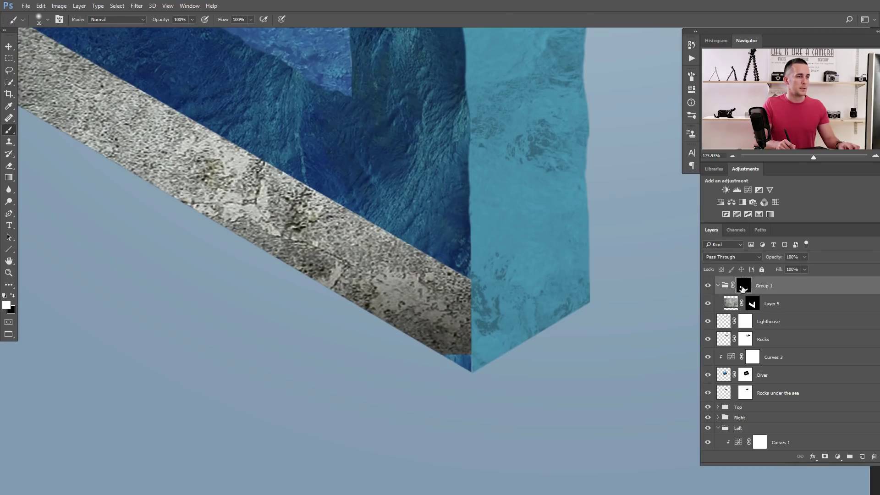
# Unlink Layer 5 from its mask and move the concrete texture to cover the gap at the triangle's bottom corner.
pyautogui.click(737, 304)
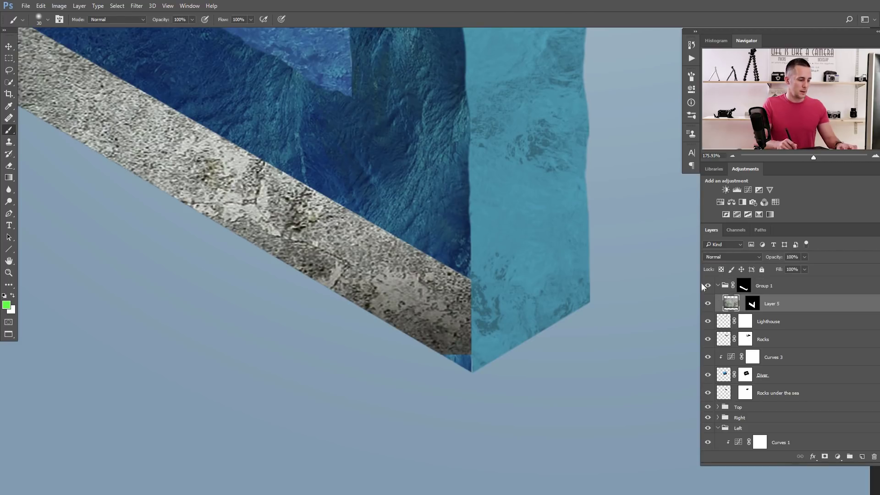
pyautogui.press('v')
pyautogui.moveTo(513, 288)
pyautogui.mouseDown()
pyautogui.moveTo(432, 275)
pyautogui.moveTo(441, 295)
pyautogui.mouseUp()
pyautogui.scroll(-4, 409, 323)
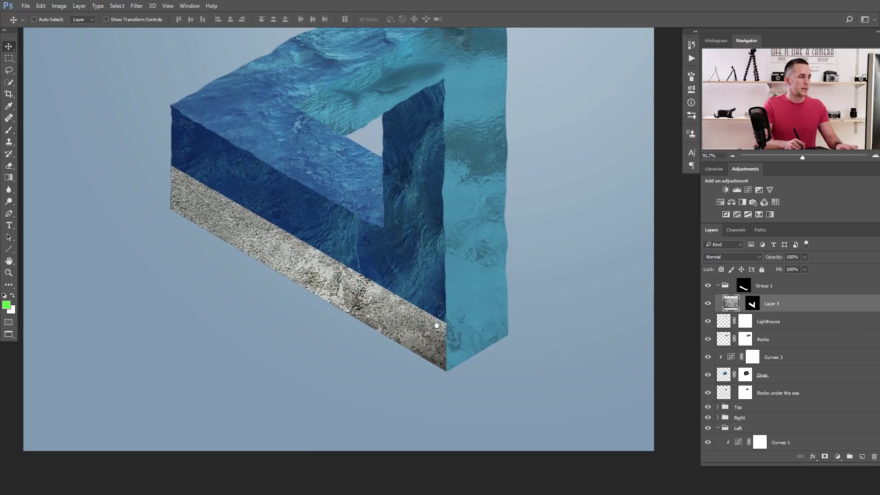
pyautogui.moveTo(404, 321); pyautogui.dragTo(399, 331)
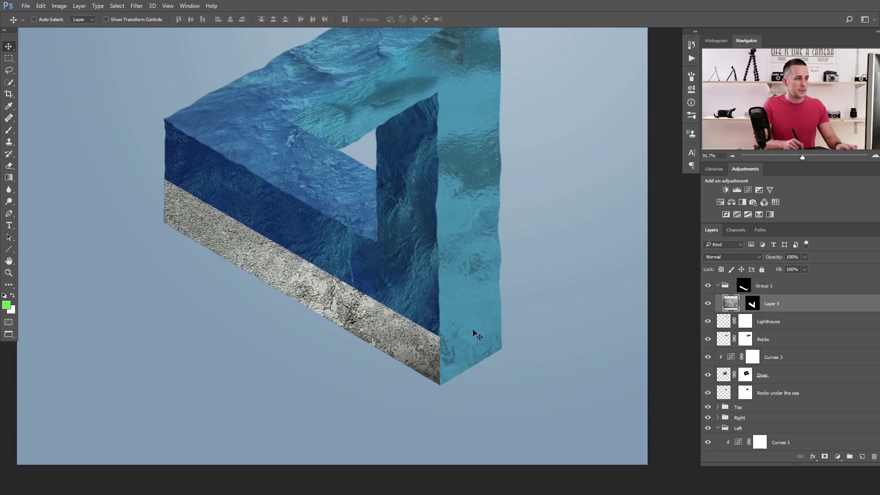
# Duplicate Layer 5 and delete the duplicate's layer mask.
pyautogui.press('ctrl')
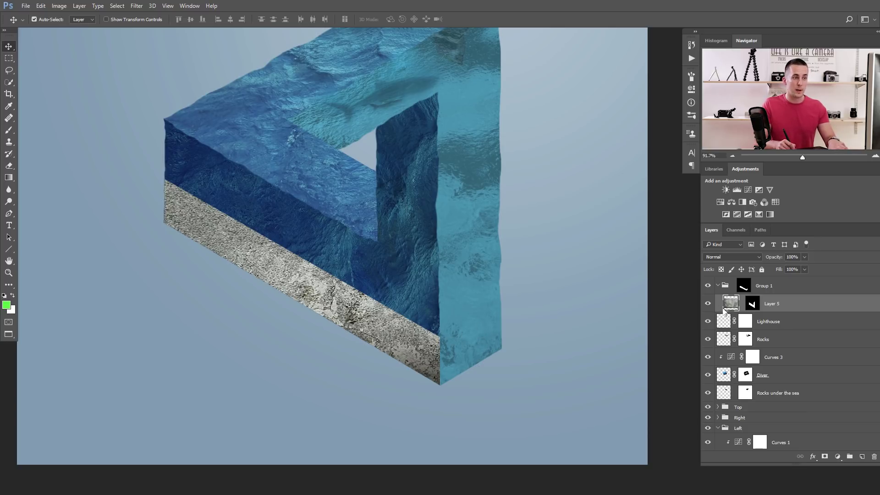
pyautogui.hotkey('ctrl', 'j')
pyautogui.click(751, 306)
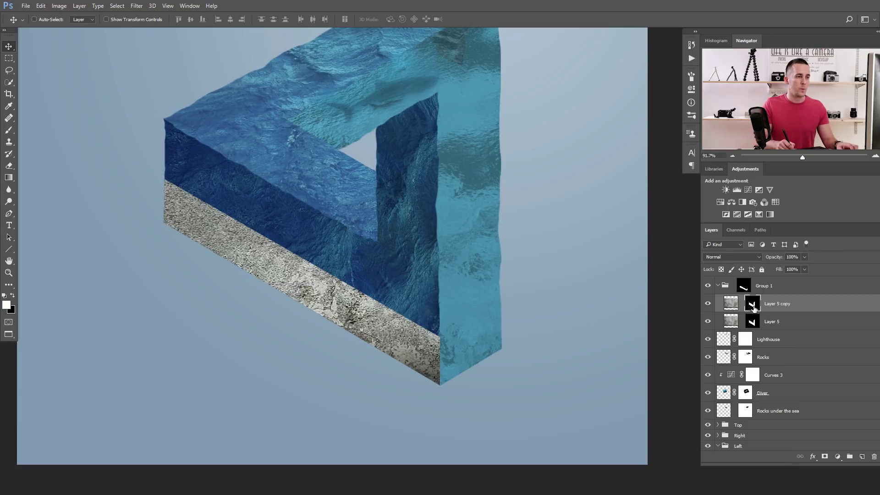
pyautogui.rightClick(751, 306)
pyautogui.click(786, 327)
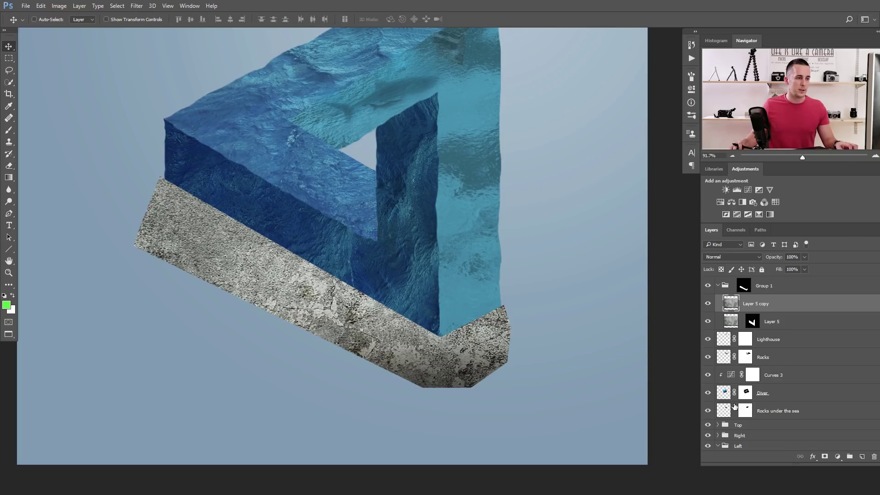
# Load the Right layer's mask as a selection and use it to mask Layer 5 copy.
pyautogui.click(718, 435)
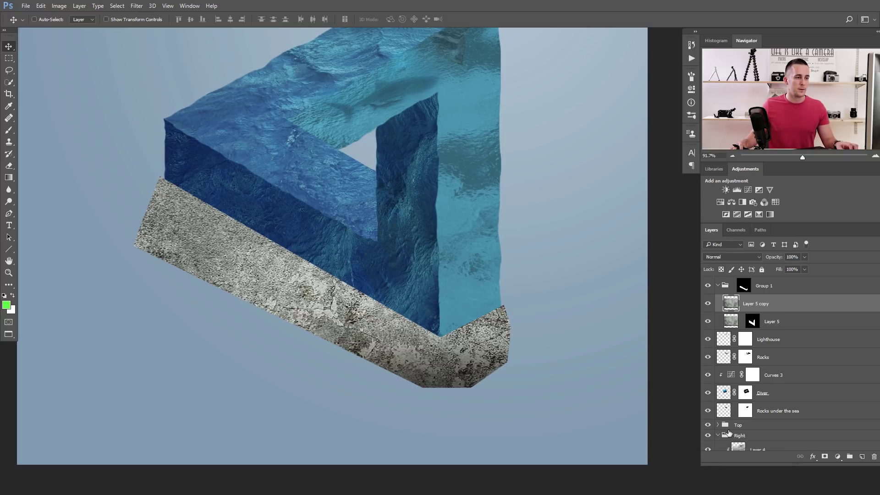
pyautogui.keyDown('ctrl'); pyautogui.click(758, 416); pyautogui.keyUp('ctrl')
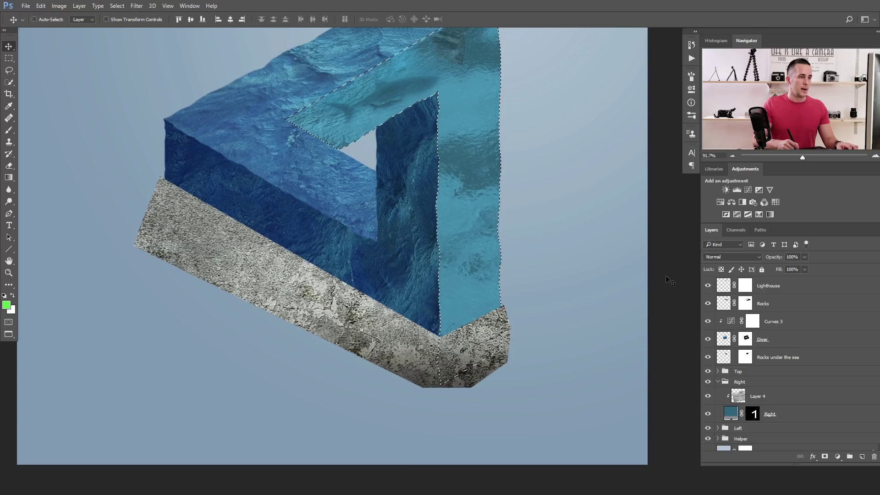
pyautogui.click(746, 286)
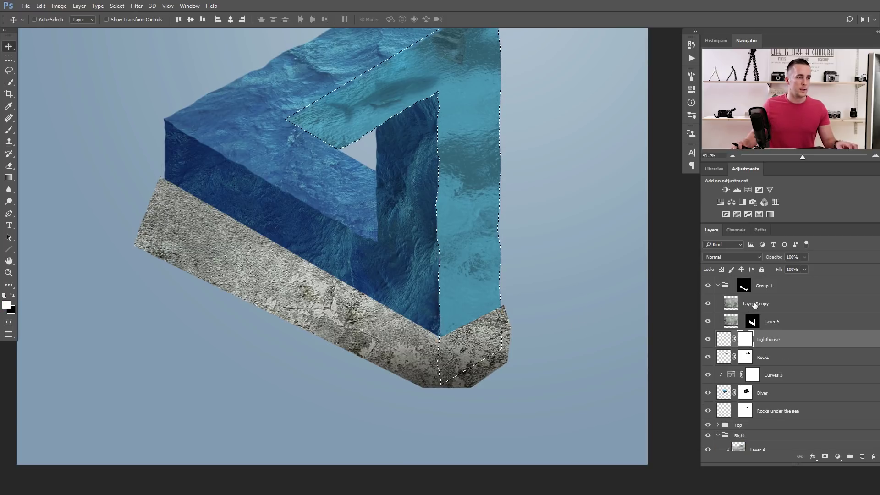
pyautogui.click(750, 304)
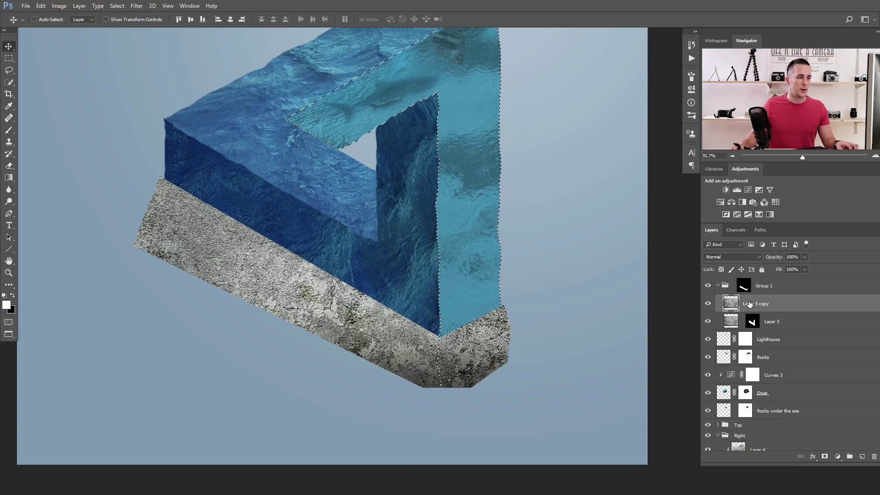
pyautogui.click(825, 456)
# Paint white with a small brush on Layer 5 copy's mask to close the seam at the base's bottom corner.
pyautogui.scroll(-1, 418, 267)
pyautogui.scroll(-3, 419, 268)
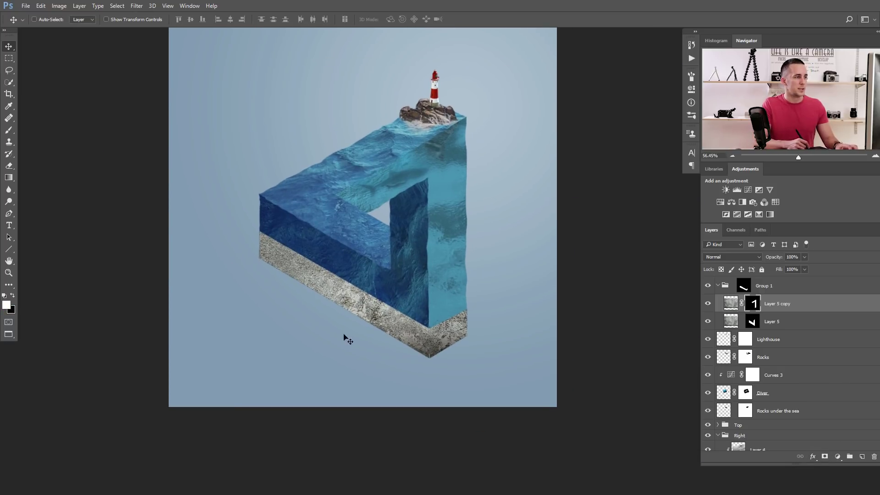
pyautogui.scroll(4, 415, 337)
pyautogui.scroll(2, 468, 354)
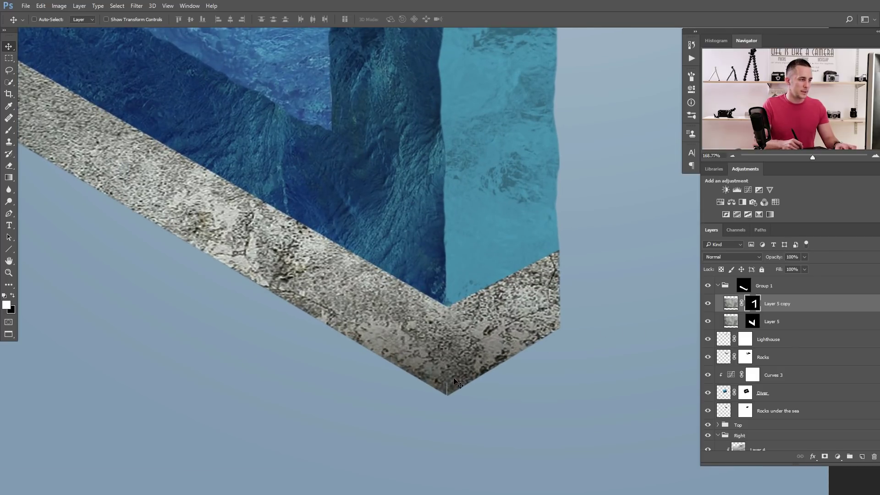
pyautogui.press('b')
pyautogui.press('[')
pyautogui.press('[')
pyautogui.press('[')
pyautogui.press('[')
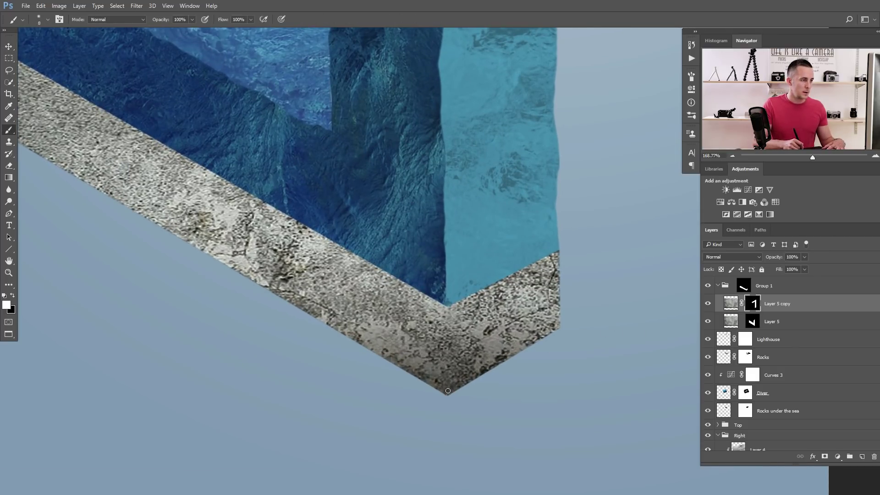
pyautogui.press(']')
pyautogui.press(']')
pyautogui.press(']')
pyautogui.scroll(-8, 498, 327)
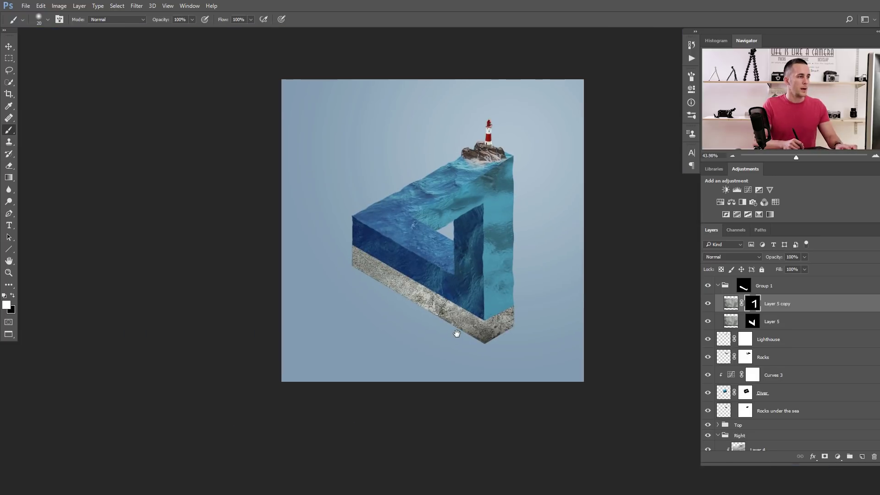
pyautogui.moveTo(455, 334); pyautogui.dragTo(435, 326)
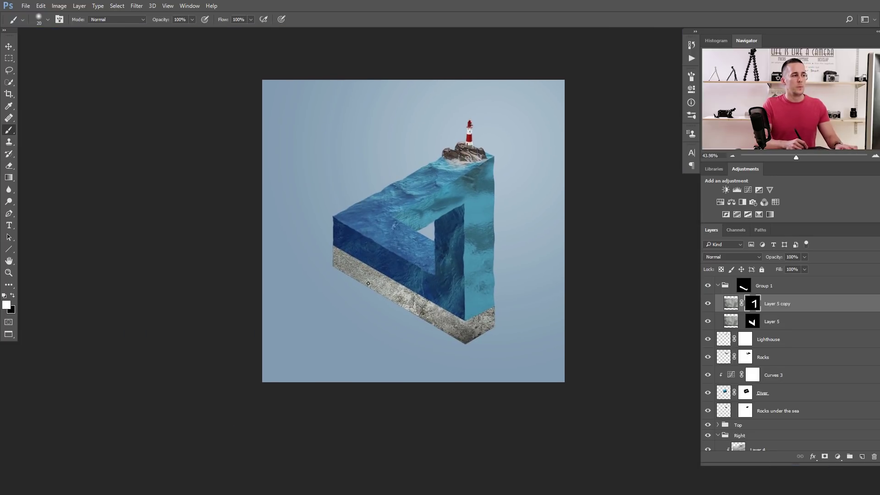
# Free-transform Layer 5's texture to about 119% height and 14° horizontal skew, and shift it along the left face of the base.
pyautogui.click(731, 321)
pyautogui.hotkey('ctrl', 't')
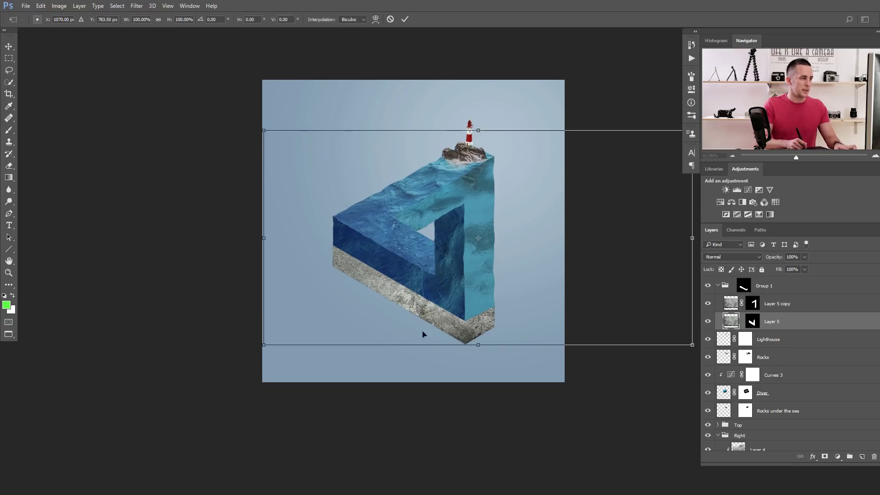
pyautogui.moveTo(478, 346); pyautogui.dragTo(537, 387)
pyautogui.moveTo(413, 303); pyautogui.dragTo(419, 320)
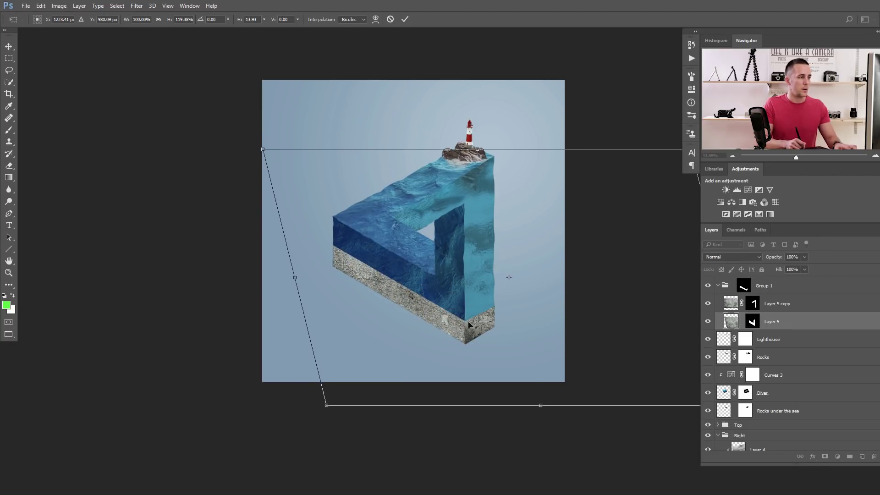
pyautogui.press('Return')
# Skew and reposition Layer 5 copy's concrete texture to follow the perspective of the base's right face.
pyautogui.click(734, 306)
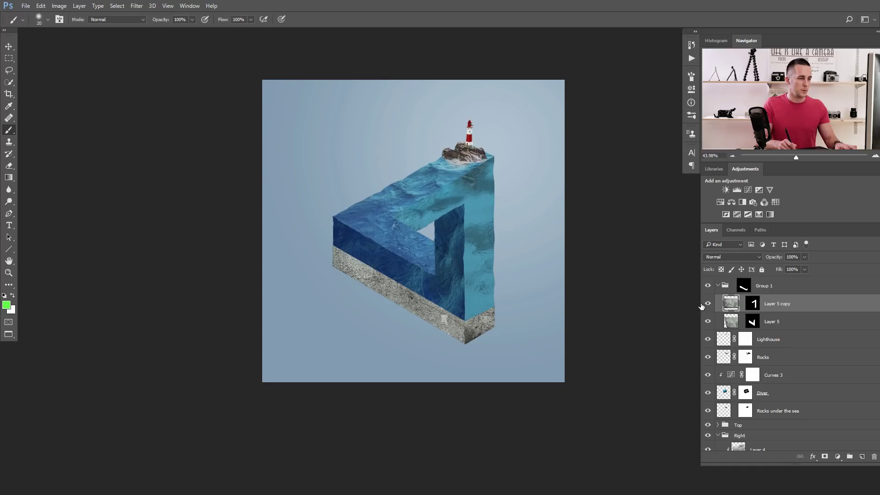
pyautogui.hotkey('ctrl', 't')
pyautogui.moveTo(264, 130); pyautogui.dragTo(295, 143)
pyautogui.moveTo(503, 255); pyautogui.dragTo(498, 279)
pyautogui.moveTo(692, 250); pyautogui.dragTo(668, 161)
pyautogui.moveTo(554, 240); pyautogui.dragTo(524, 282)
pyautogui.press('Return')
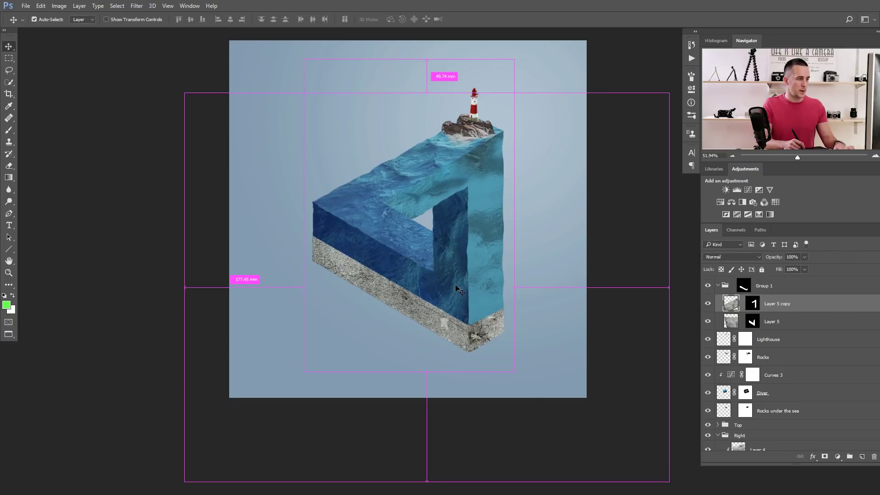
# Paste the rust-stained texture above the concrete layers, move it above Group 1 and clip it to the group.
pyautogui.moveTo(457, 289); pyautogui.dragTo(455, 287)
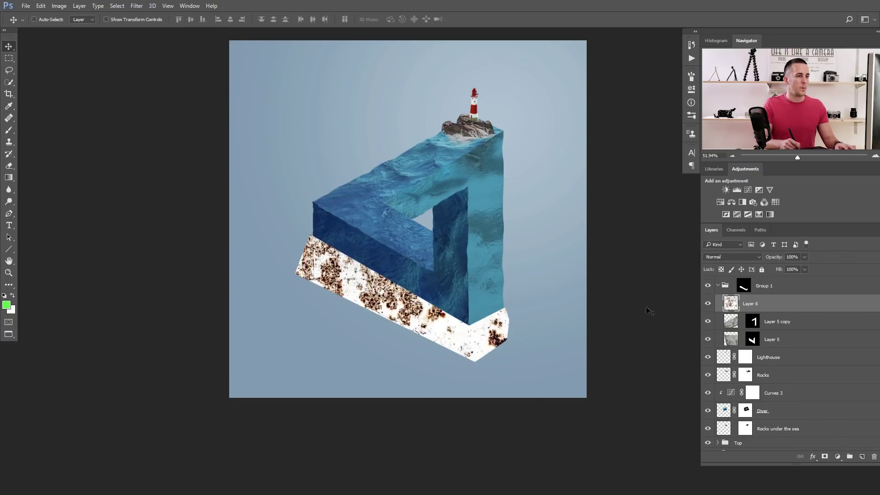
pyautogui.moveTo(732, 292); pyautogui.dragTo(736, 283)
pyautogui.keyDown('alt'); pyautogui.click(731, 295); pyautogui.keyUp('alt')
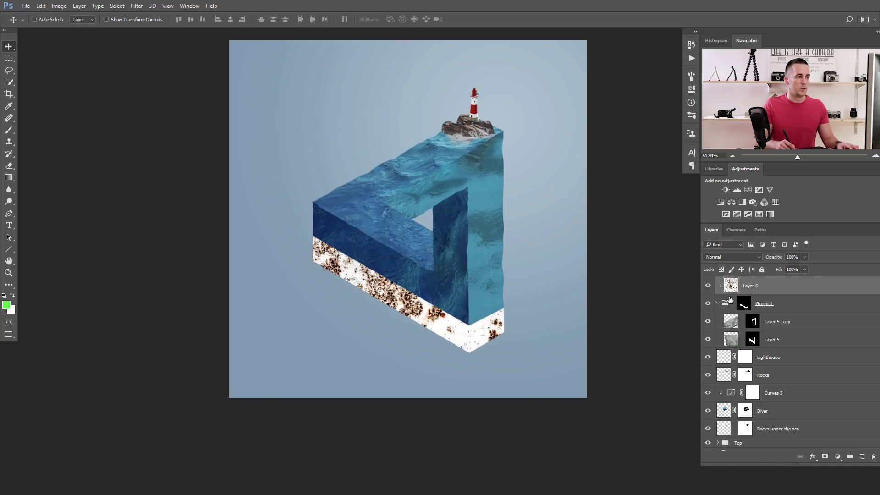
# Skew the stained texture on Layer 6 to the base's perspective, desaturate it and reposition its stains over the concrete.
pyautogui.hotkey('ctrl', 't')
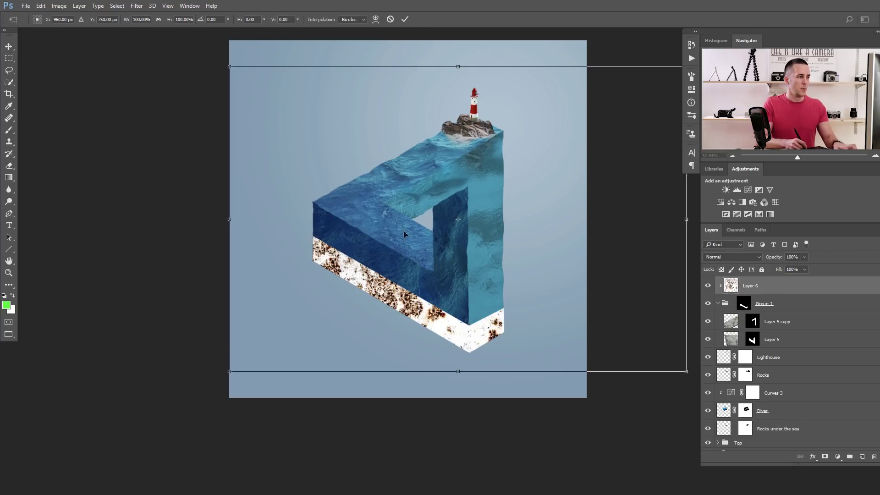
pyautogui.moveTo(229, 66); pyautogui.dragTo(295, 108)
pyautogui.moveTo(459, 225); pyautogui.dragTo(482, 263)
pyautogui.moveTo(626, 228); pyautogui.dragTo(602, 318)
pyautogui.moveTo(556, 290); pyautogui.dragTo(604, 215)
pyautogui.press('Return')
pyautogui.hotkey('ctrl', 'shift', 'u')
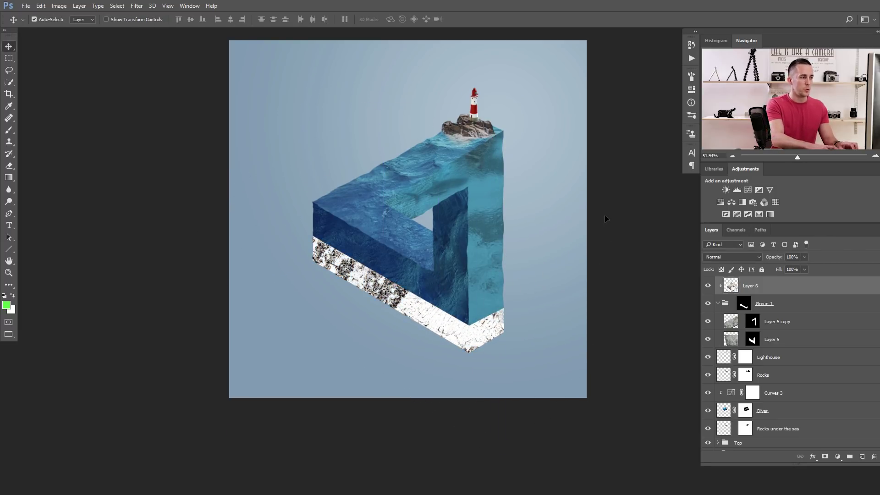
pyautogui.moveTo(404, 287); pyautogui.dragTo(503, 318)
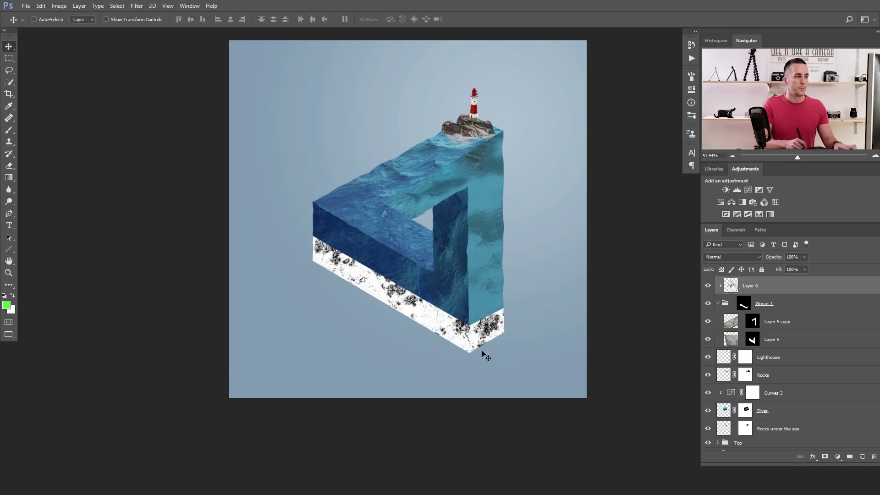
# Set Layer 6 to the Multiply blend mode with 68% opacity.
pyautogui.click(754, 258)
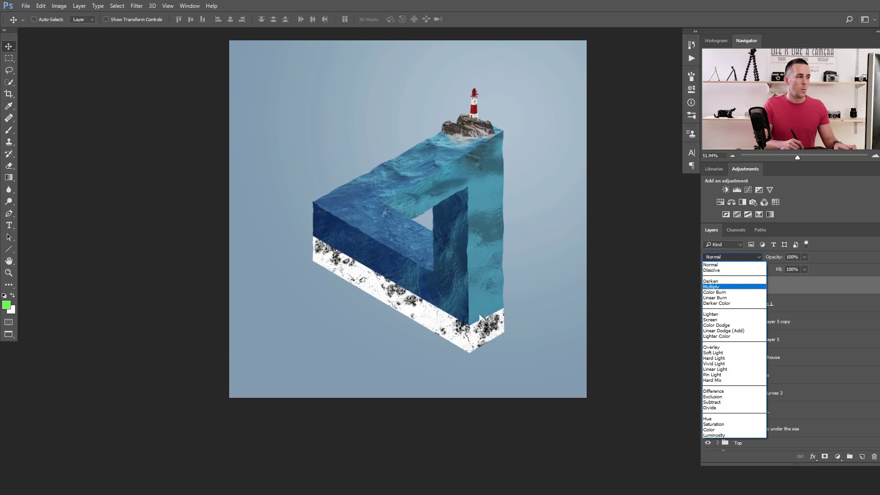
pyautogui.click(722, 287)
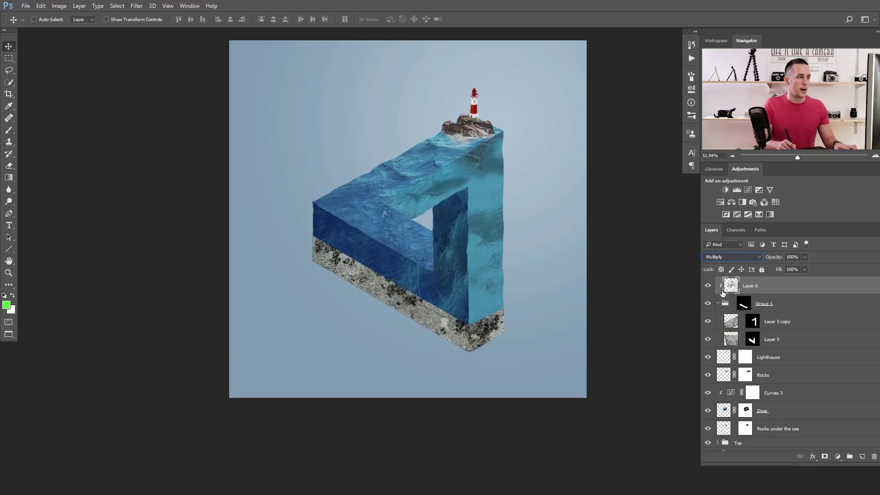
pyautogui.moveTo(777, 260); pyautogui.dragTo(759, 260)
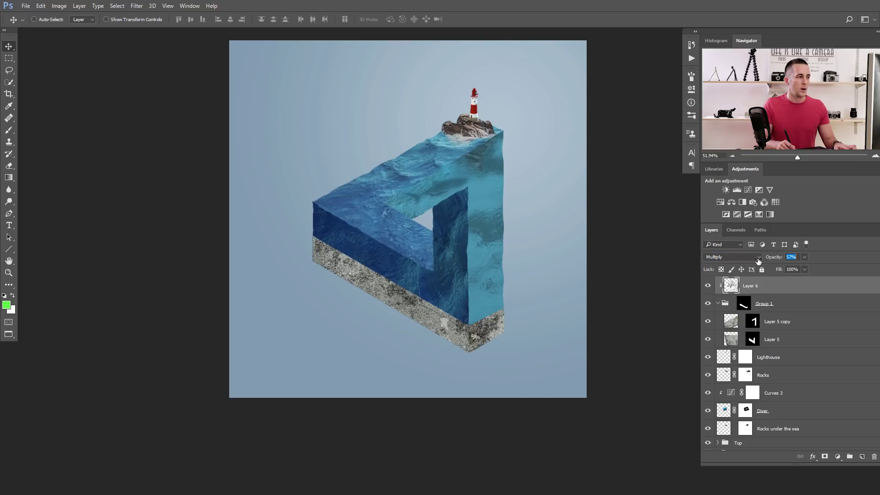
# Apply a Gaussian Blur with a 1.0 pixel radius to the stained texture on Layer 6.
pyautogui.click(136, 6)
pyautogui.moveTo(147, 106)
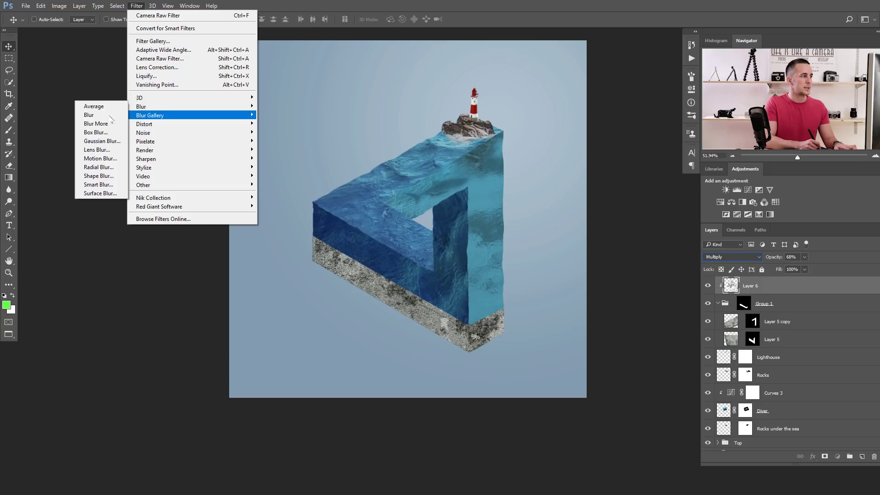
pyautogui.click(108, 142)
pyautogui.moveTo(517, 380); pyautogui.dragTo(492, 384)
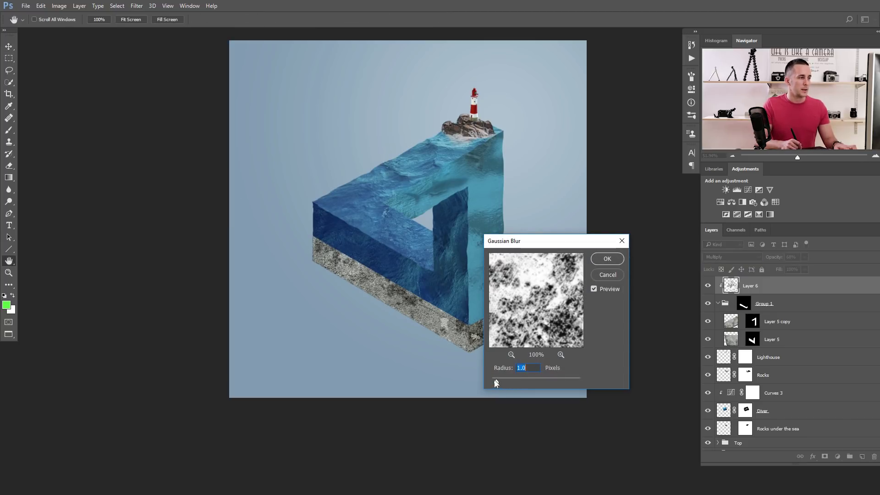
pyautogui.click(608, 258)
pyautogui.press('v')
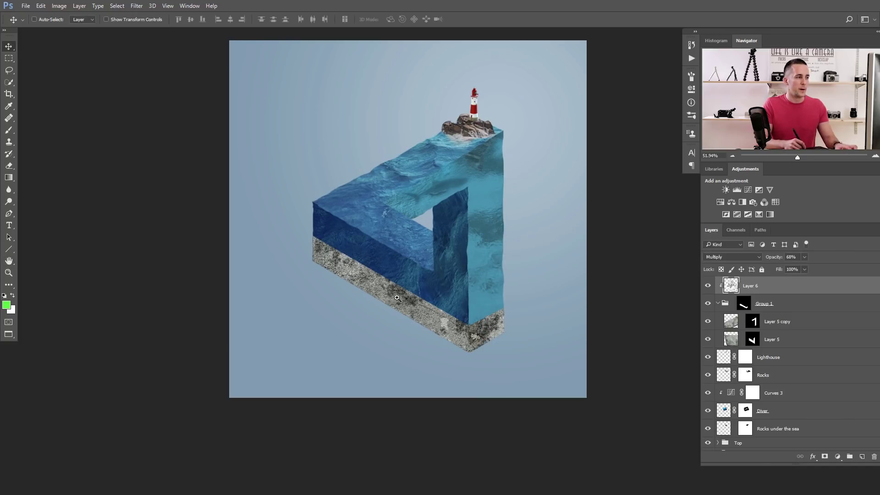
# Reduce Layer 6's opacity to 52%.
pyautogui.scroll(5, 397, 299)
pyautogui.moveTo(778, 259); pyautogui.dragTo(769, 261)
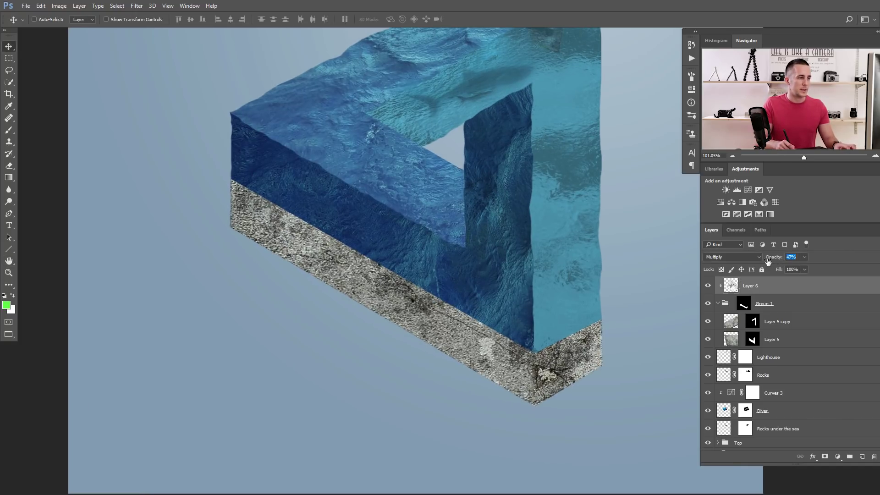
pyautogui.scroll(-5, 539, 309)
pyautogui.scroll(4, 387, 294)
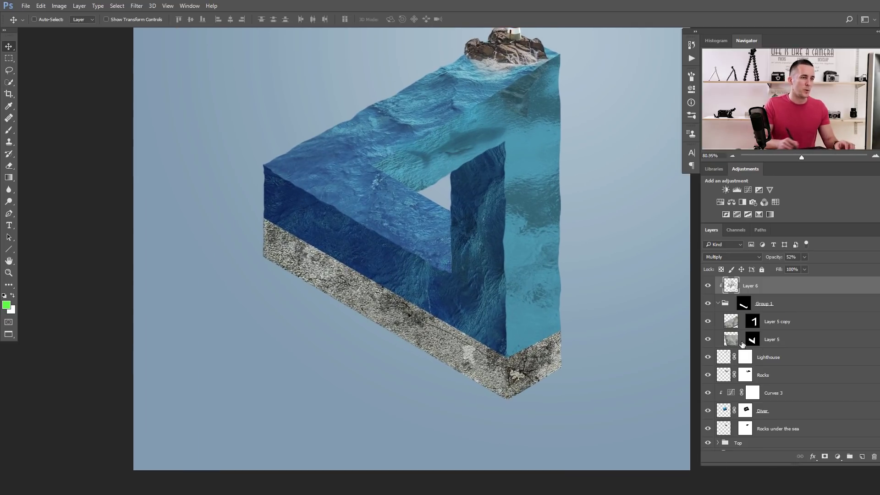
# Create a new layer above Layer 6, clip it to Group 1 and ready the Brush for painting on it.
pyautogui.click(862, 457)
pyautogui.keyDown('alt'); pyautogui.click(730, 290); pyautogui.keyUp('alt')
pyautogui.press('b')
pyautogui.scroll(5, 331, 312)
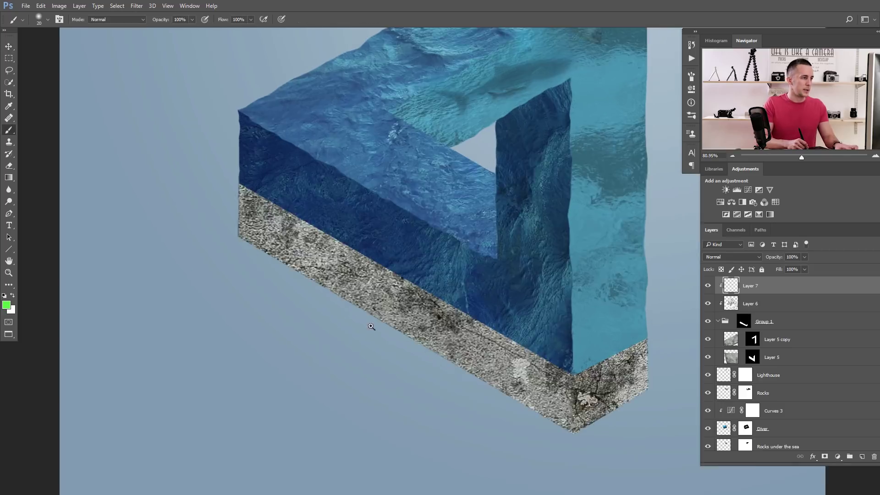
pyautogui.scroll(-5, 536, 307)
pyautogui.scroll(3, 622, 297)
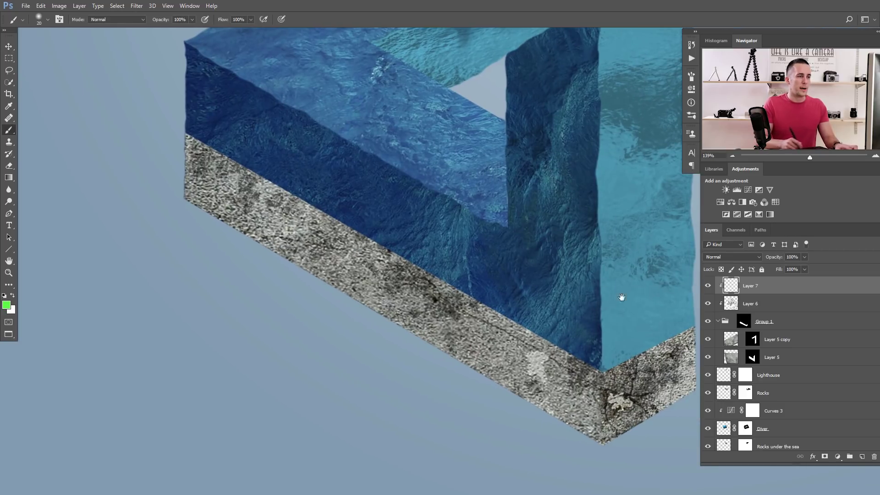
# Add a Hue/Saturation adjustment clipped to Group 1 and colorize the concrete with hue 28 and saturation 20.
pyautogui.click(741, 320)
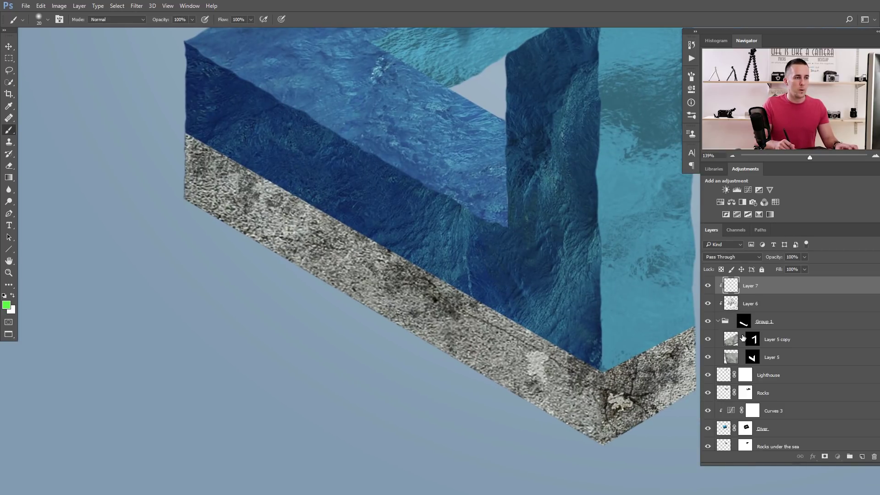
pyautogui.click(838, 456)
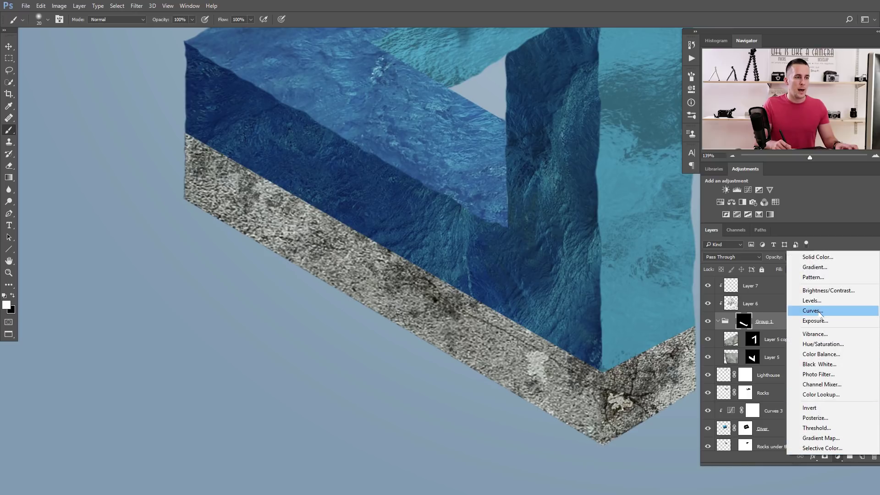
pyautogui.click(821, 344)
pyautogui.moveTo(725, 338); pyautogui.dragTo(738, 318)
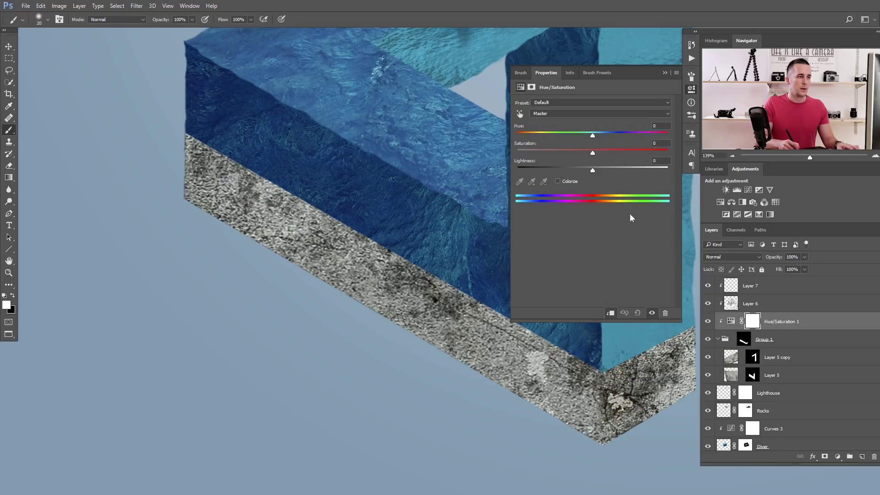
pyautogui.click(576, 181)
pyautogui.moveTo(518, 135)
pyautogui.mouseDown()
pyautogui.moveTo(542, 136)
pyautogui.moveTo(529, 136)
pyautogui.mouseUp()
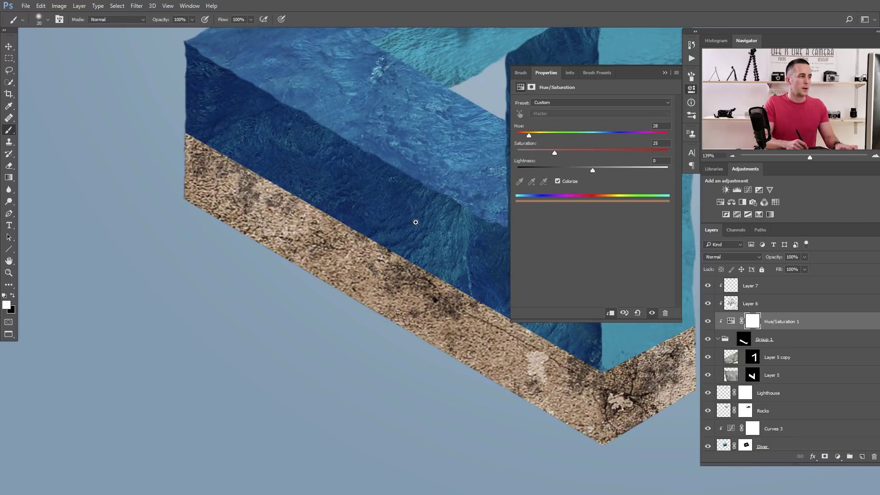
pyautogui.hotkey('ctrl', '0')
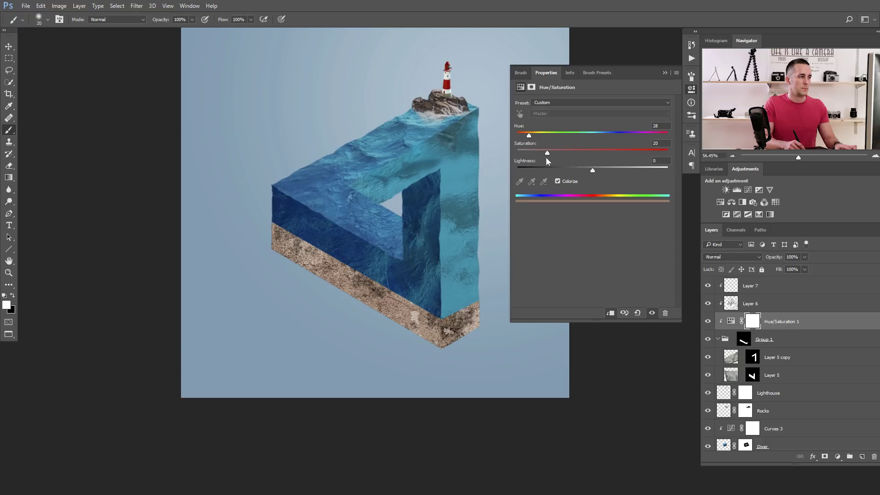
pyautogui.click(666, 72)
# On Layer 7, paint thin straight lines in a dark brown sampled from the concrete along the base's upper edges.
pyautogui.scroll(4, 387, 259)
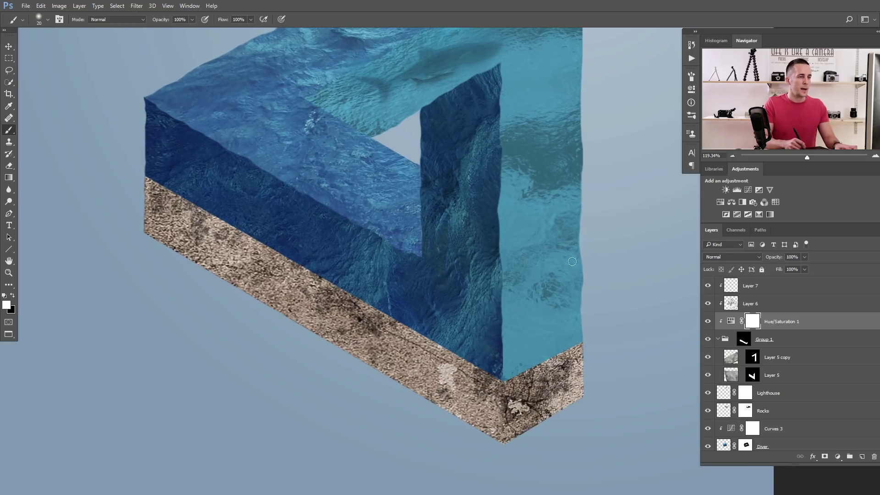
pyautogui.hotkey('alt', ']')
pyautogui.hotkey('alt', ']')
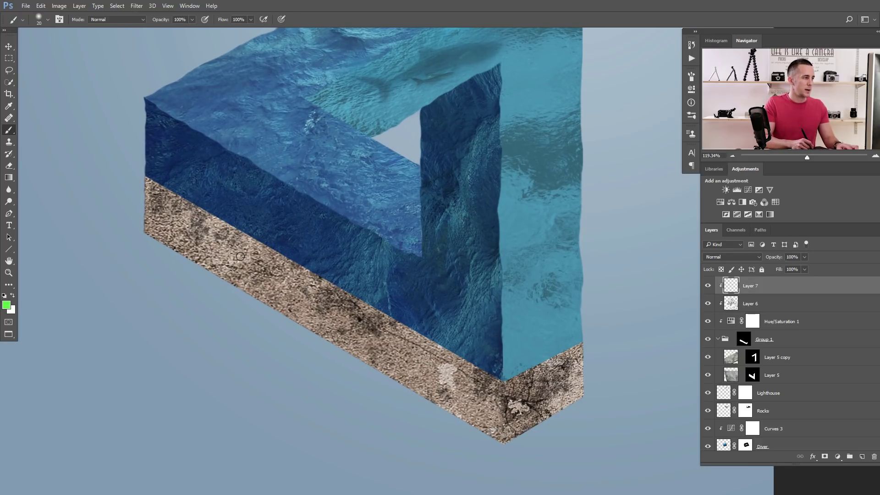
pyautogui.keyDown('alt'); pyautogui.click(330, 297); pyautogui.keyUp('alt')
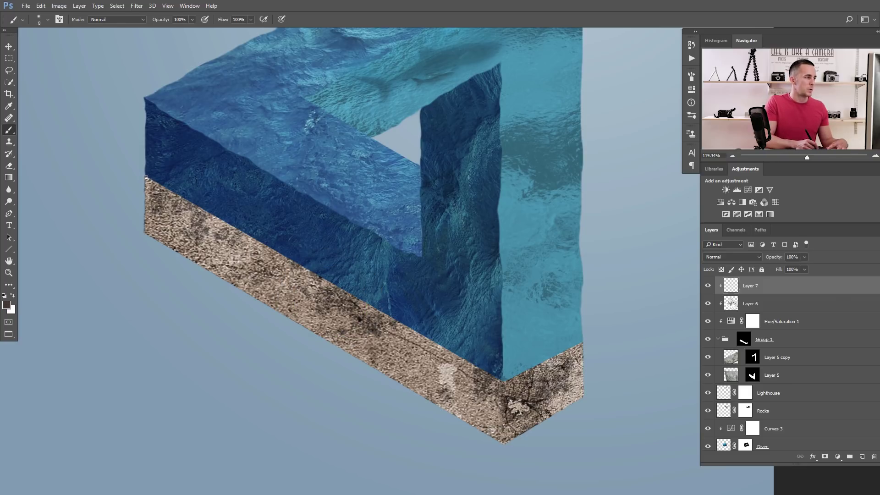
pyautogui.keyDown('shift'); pyautogui.click(503, 382); pyautogui.keyUp('shift')
pyautogui.keyDown('shift'); pyautogui.click(583, 342); pyautogui.keyUp('shift')
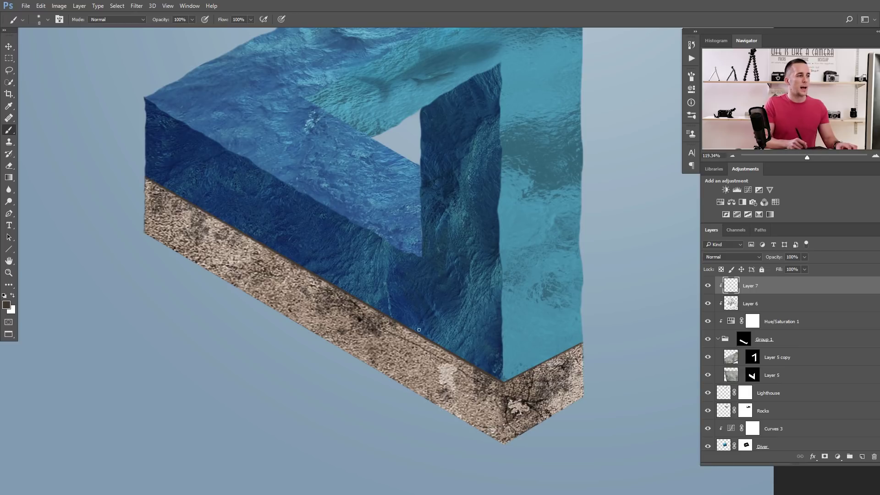
pyautogui.scroll(4, 304, 294)
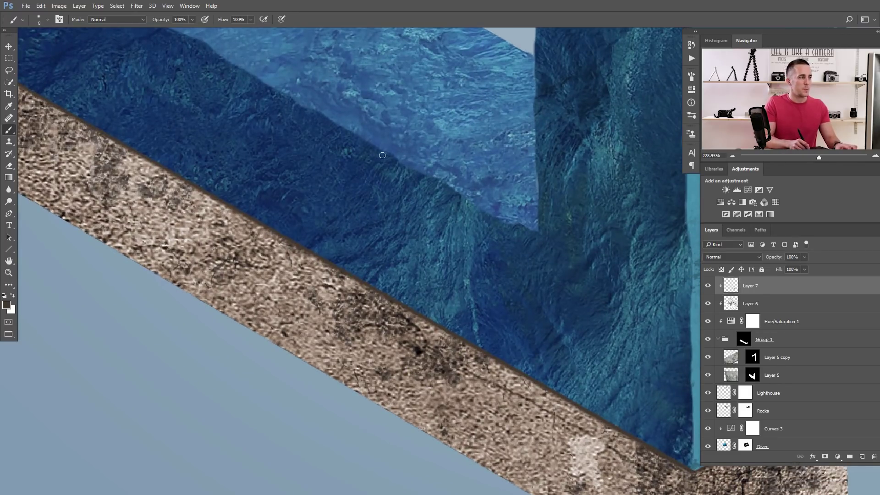
pyautogui.scroll(-10, 369, 208)
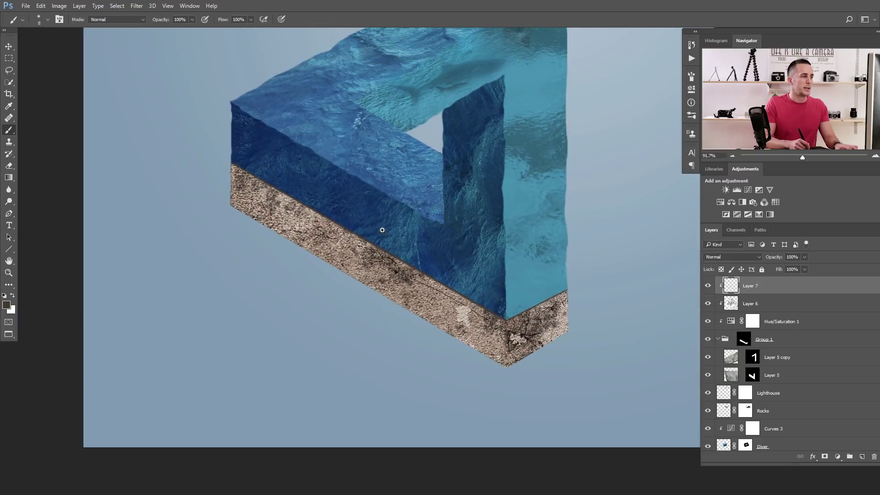
pyautogui.moveTo(377, 276); pyautogui.dragTo(377, 291)
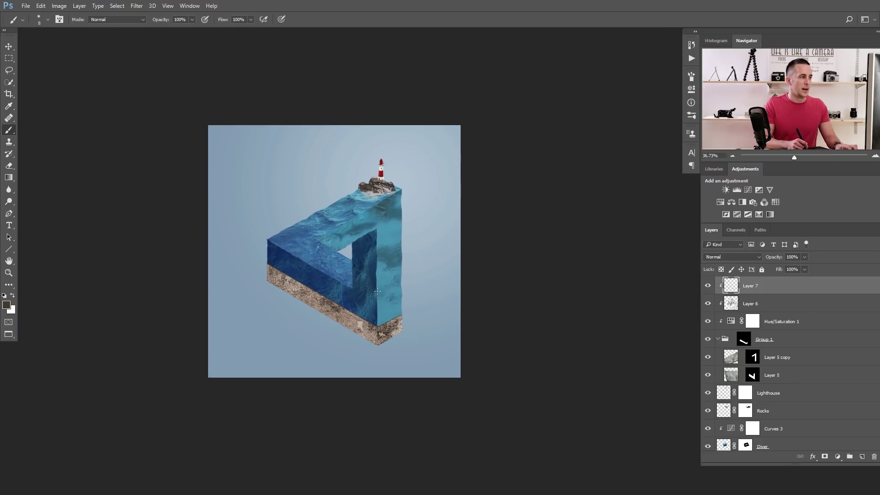
pyautogui.moveTo(366, 230); pyautogui.dragTo(393, 242)
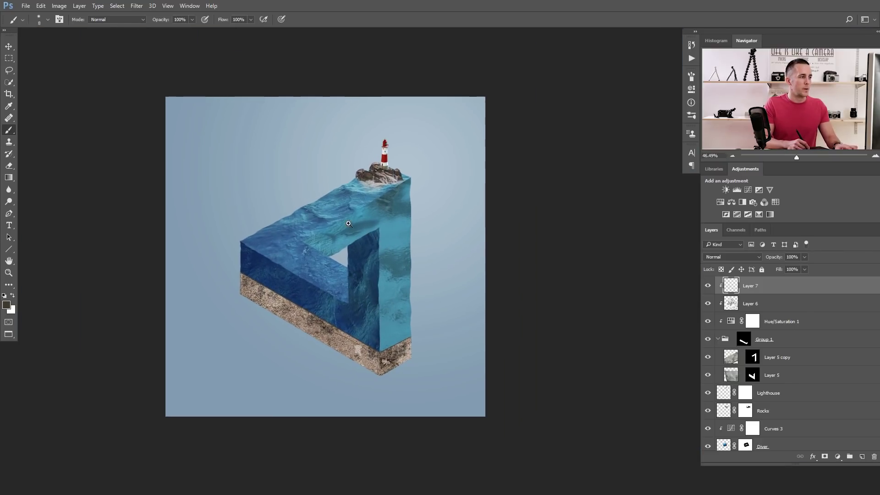
pyautogui.moveTo(348, 223); pyautogui.dragTo(370, 209)
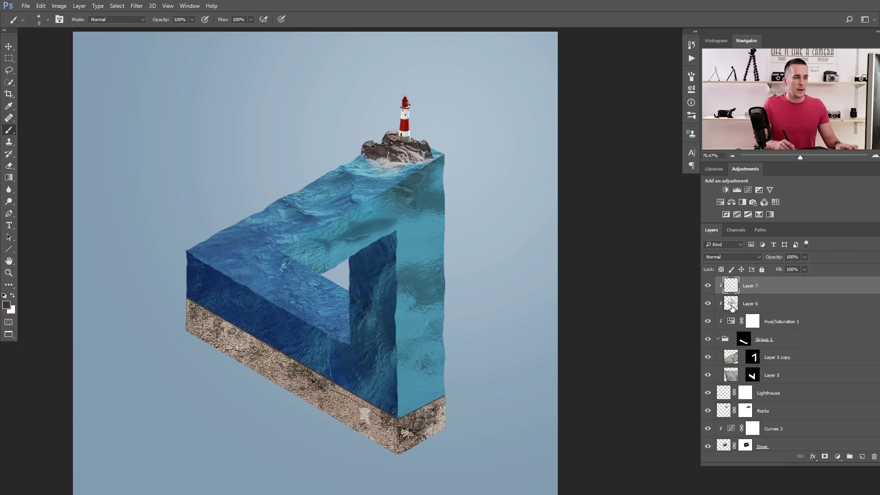
# Group the base layers from Layer 7 down to Group 1 and name the new group Bottom.
pyautogui.keyDown('shift'); pyautogui.click(725, 340); pyautogui.keyUp('shift')
pyautogui.hotkey('ctrl', 'g')
pyautogui.doubleClick(747, 282)
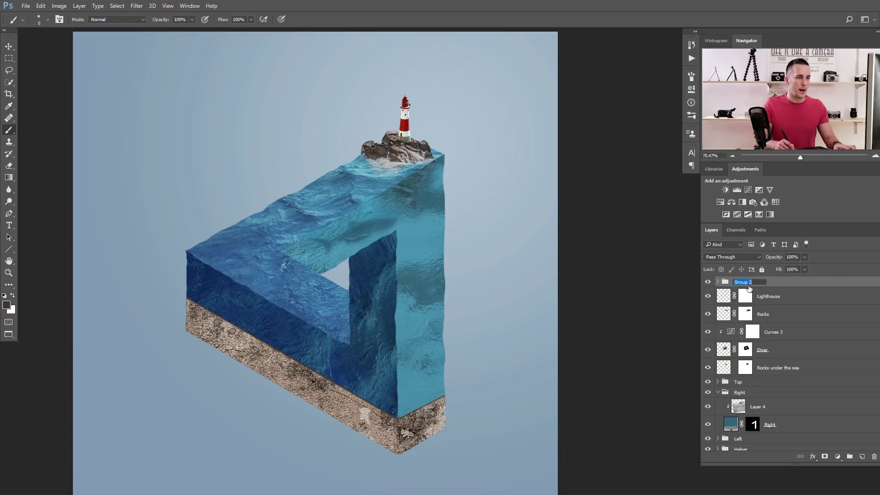
pyautogui.write('Bo')
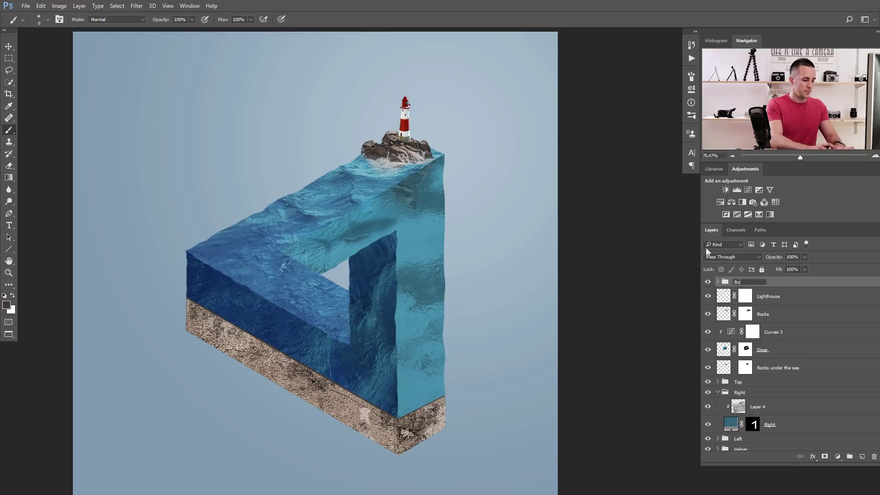
pyautogui.write('ttom')
pyautogui.press('Return')
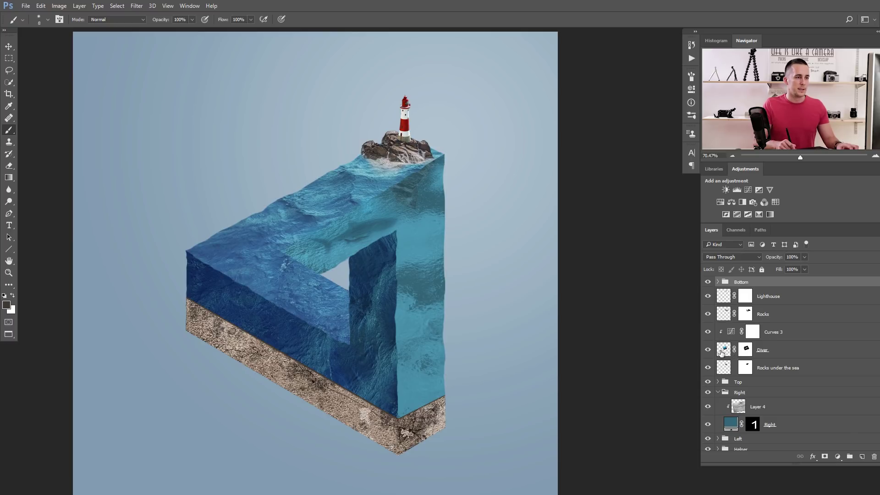
# Add a clipped Curves adjustment above Curves 3 and shape a contrast S-curve with the shadow point at input 71, output 60.
pyautogui.click(733, 335)
pyautogui.click(838, 456)
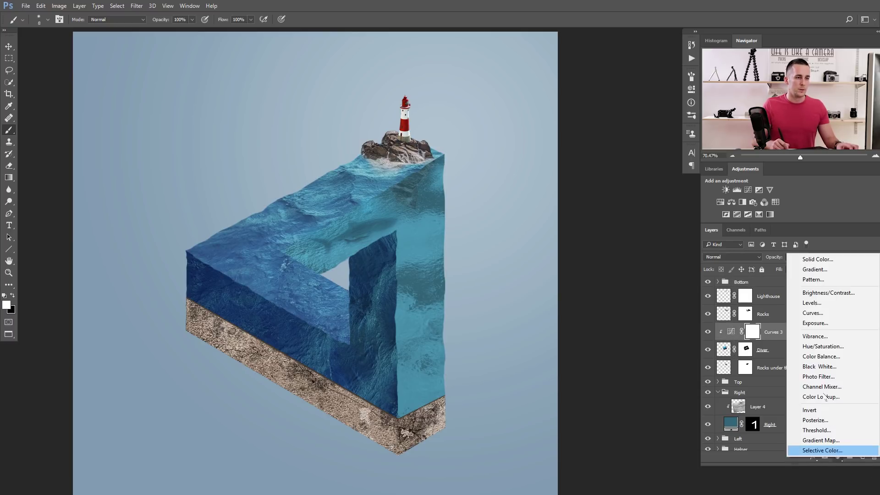
pyautogui.click(815, 313)
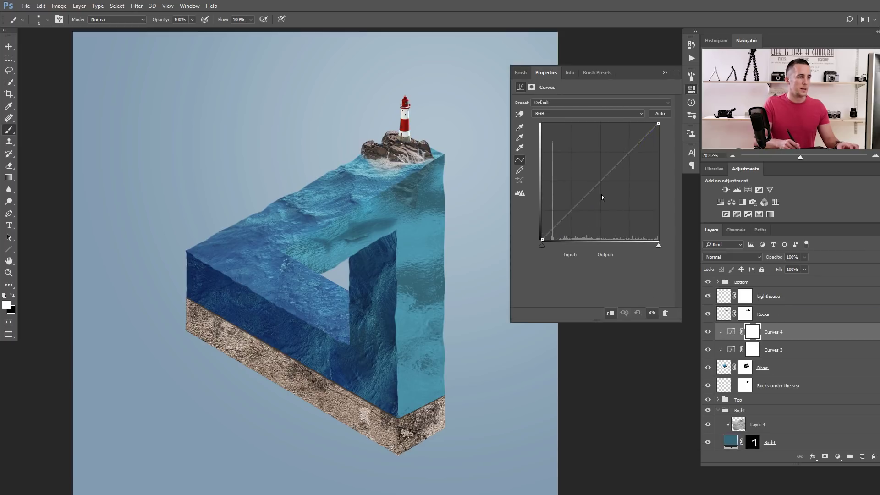
pyautogui.click(614, 165)
pyautogui.moveTo(575, 206); pyautogui.dragTo(576, 210)
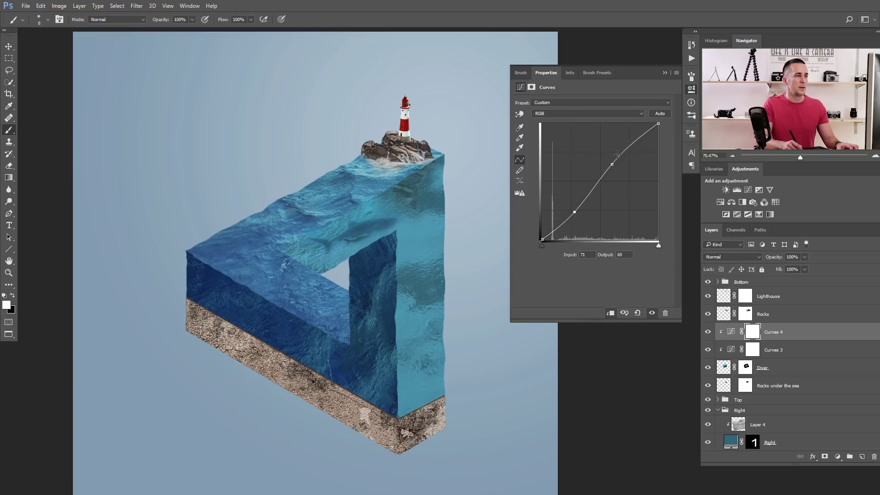
pyautogui.click(664, 73)
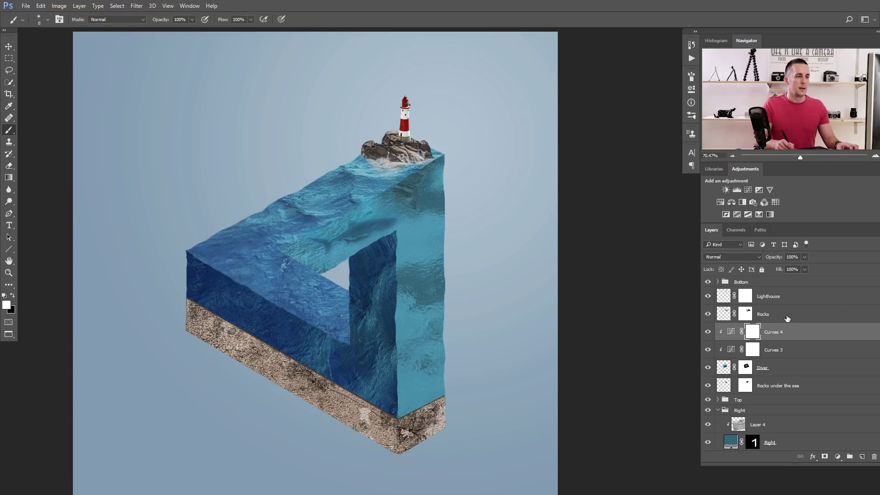
# Raise the opacity of the Rocks under the sea layer to 36%.
pyautogui.click(732, 313)
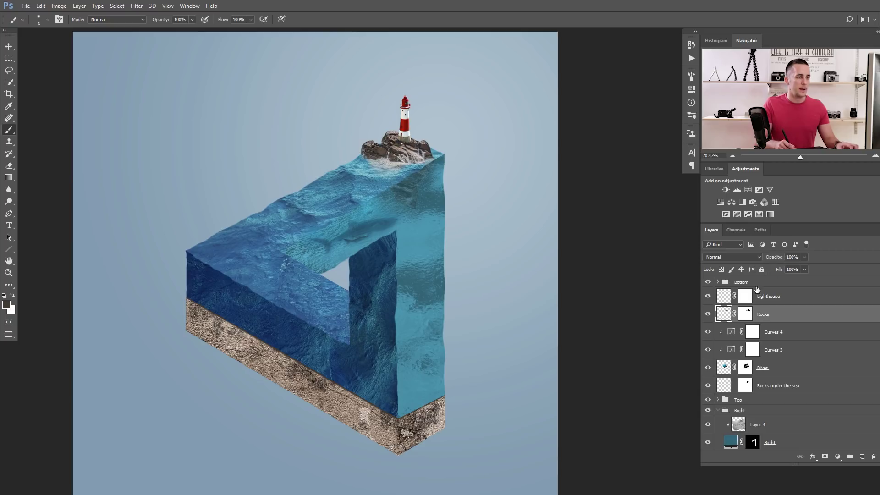
pyautogui.click(724, 299)
pyautogui.click(726, 387)
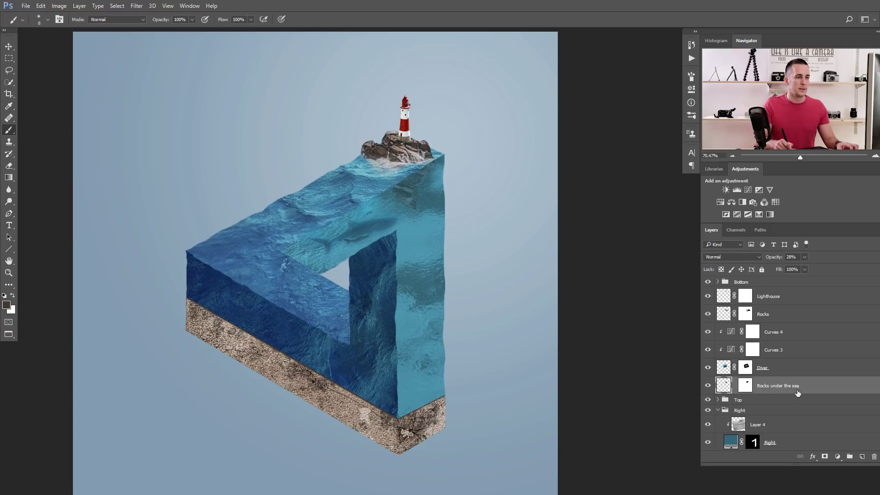
pyautogui.moveTo(775, 259); pyautogui.dragTo(779, 259)
pyautogui.scroll(-2, 535, 263)
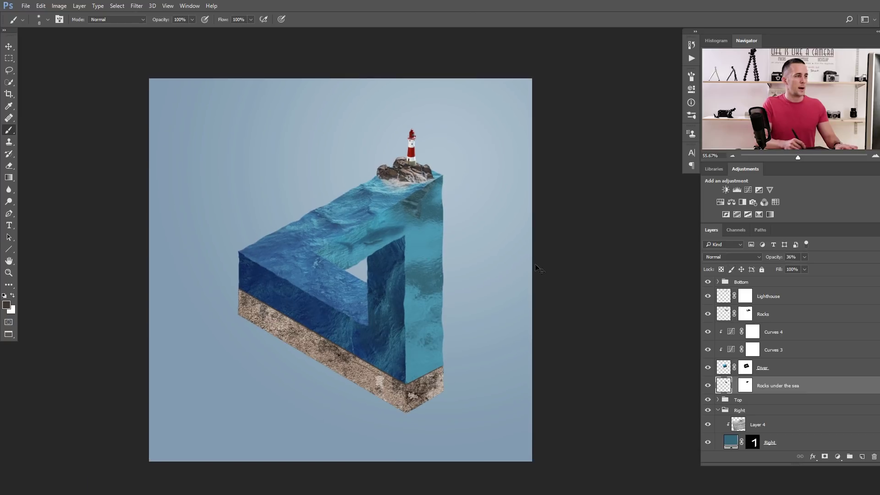
# Add a clipped Hue/Saturation adjustment above Rocks under the sea, with Colorize on and the hue set to 198.
pyautogui.scroll(7, 425, 234)
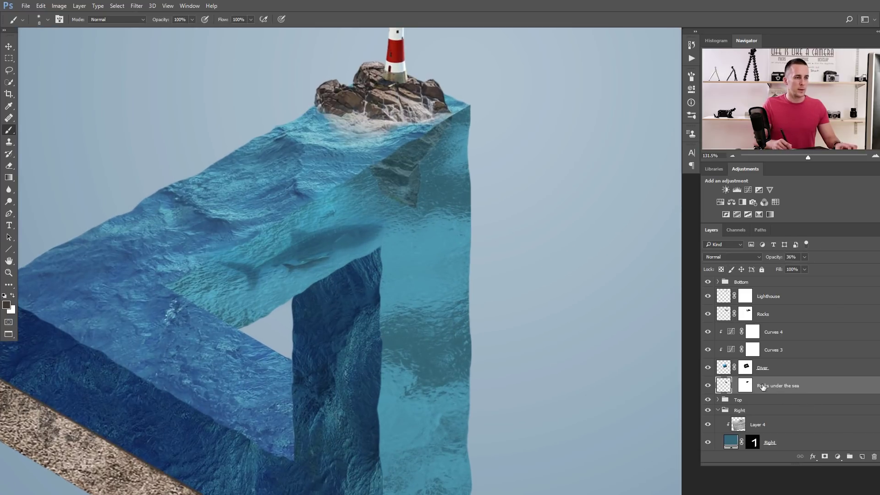
pyautogui.click(837, 457)
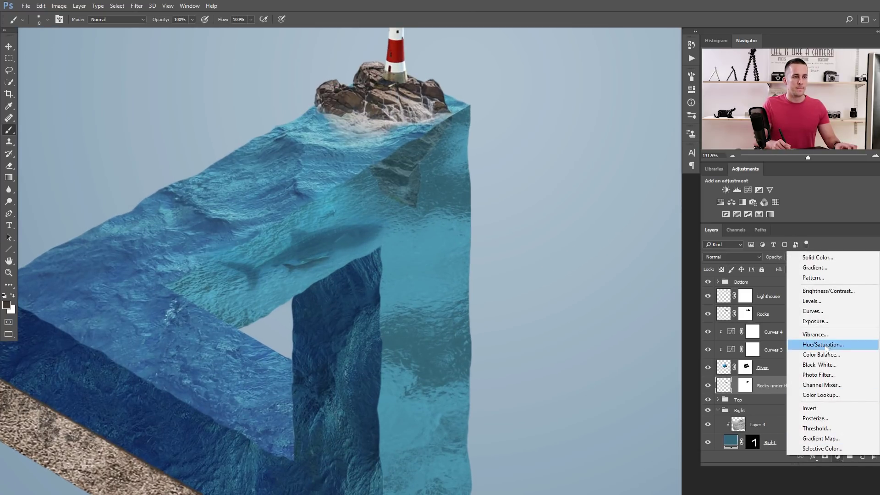
pyautogui.click(826, 347)
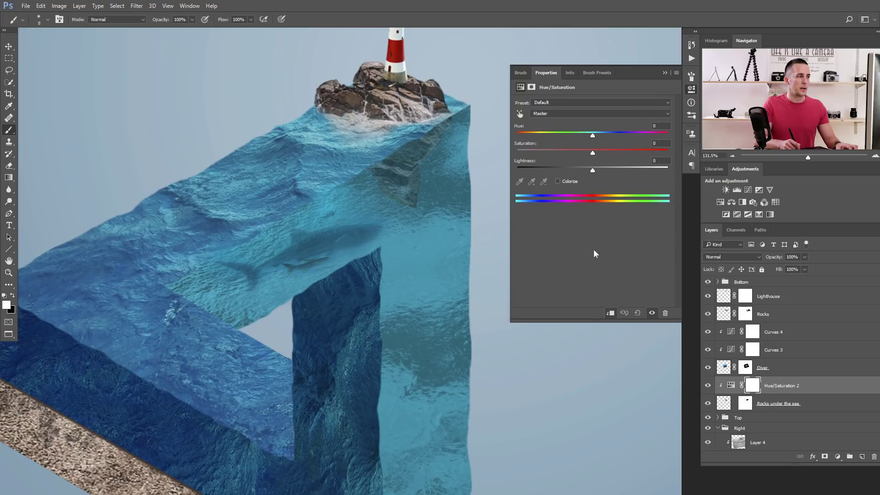
pyautogui.click(559, 181)
pyautogui.moveTo(587, 136); pyautogui.dragTo(602, 136)
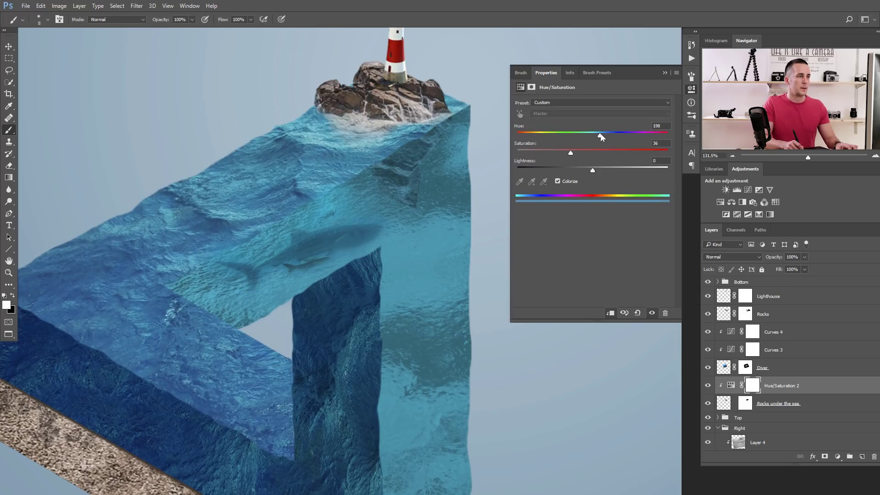
pyautogui.click(691, 89)
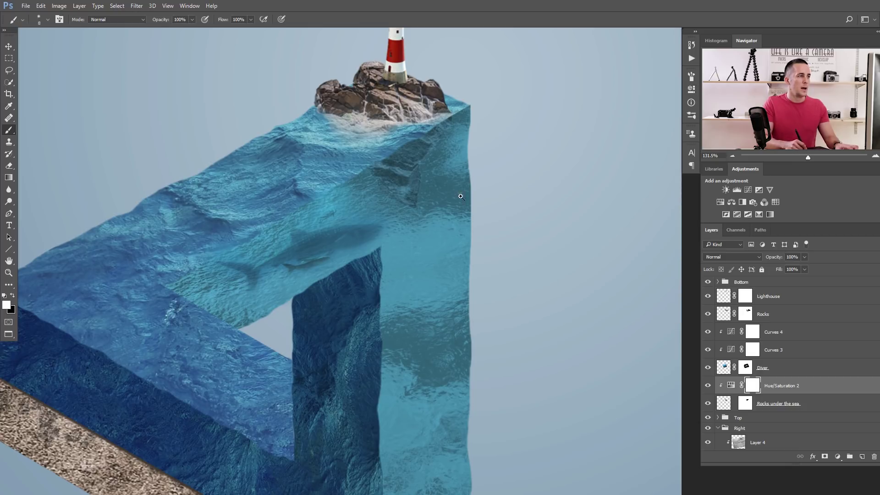
# Lower the opacity of the Rocks under the sea layer to 27%.
pyautogui.hotkey('ctrl', '0')
pyautogui.moveTo(775, 258)
pyautogui.mouseDown()
pyautogui.moveTo(768, 262)
pyautogui.moveTo(785, 260)
pyautogui.mouseUp()
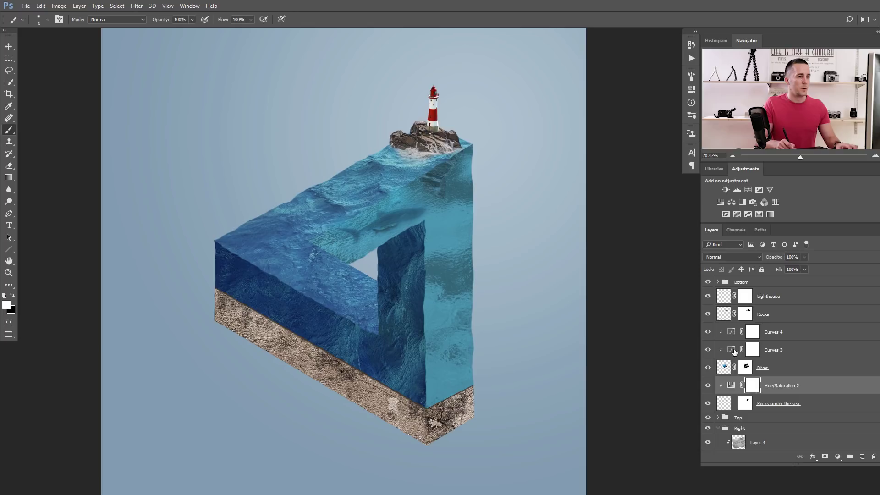
pyautogui.click(724, 406)
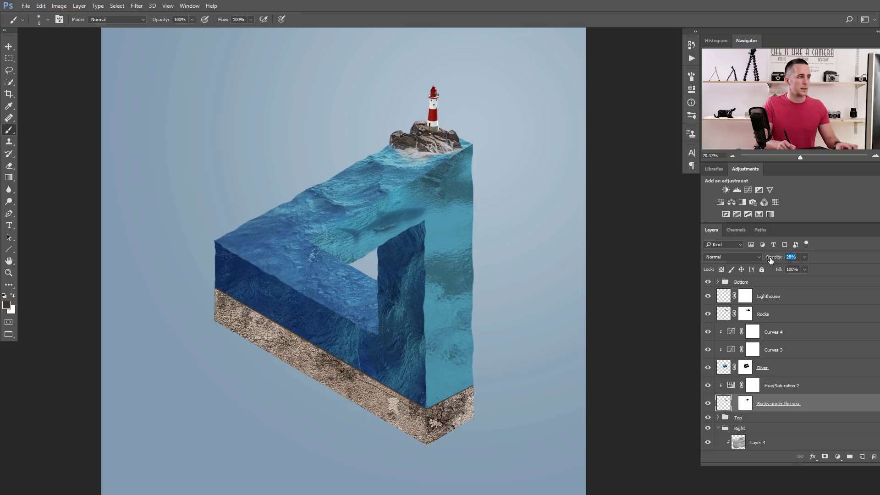
pyautogui.moveTo(769, 261); pyautogui.dragTo(771, 260)
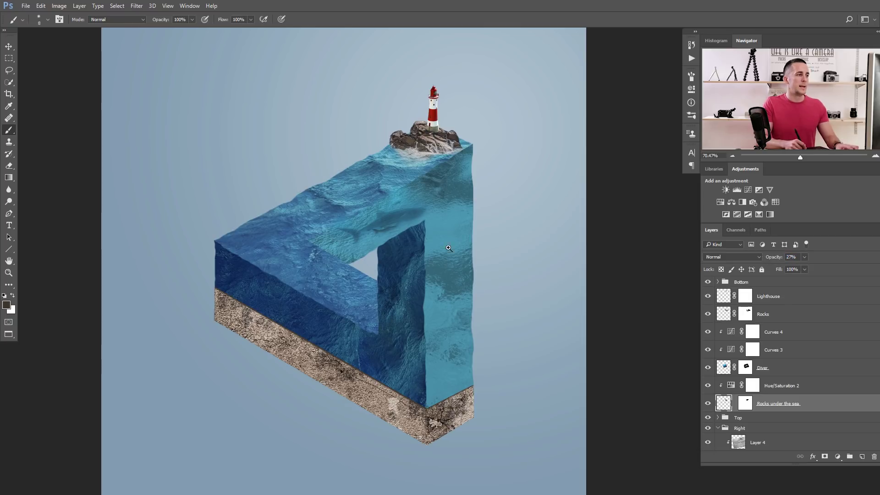
pyautogui.scroll(-1, 434, 253)
pyautogui.moveTo(433, 253); pyautogui.dragTo(433, 257)
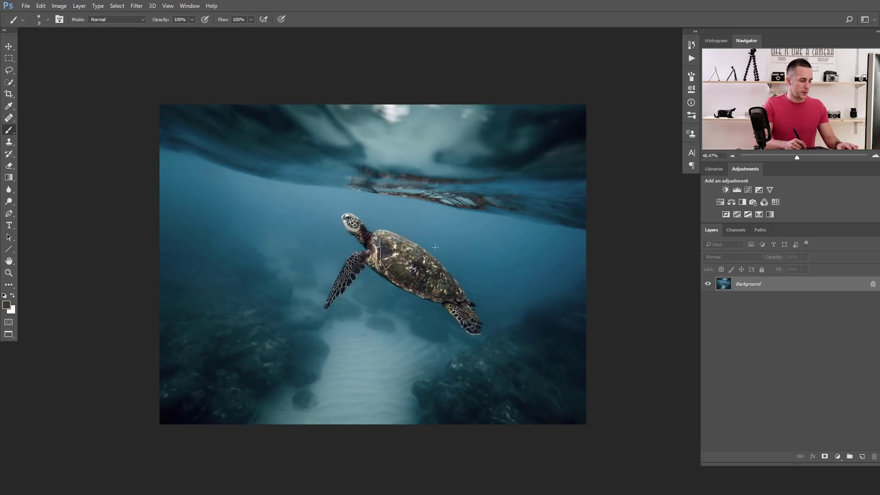
# In the sea turtle photo, select the turtle's head and shell with the Quick Selection tool.
pyautogui.scroll(3, 435, 247)
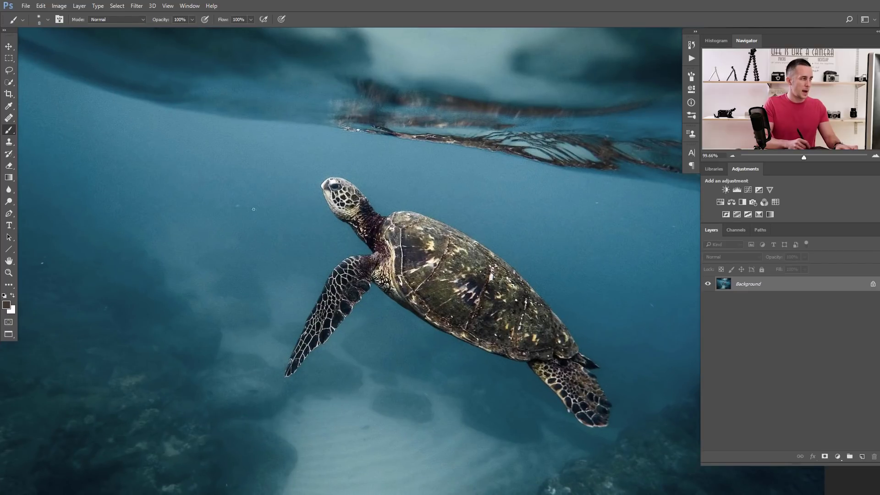
pyautogui.press('w')
pyautogui.moveTo(350, 205)
pyautogui.mouseDown()
pyautogui.moveTo(362, 223)
pyautogui.moveTo(343, 196)
pyautogui.moveTo(367, 239)
pyautogui.moveTo(324, 200)
pyautogui.moveTo(334, 221)
pyautogui.moveTo(331, 184)
pyautogui.moveTo(324, 216)
pyautogui.moveTo(352, 244)
pyautogui.mouseUp()
pyautogui.scroll(2, 343, 196)
pyautogui.moveTo(413, 257)
pyautogui.mouseDown()
pyautogui.moveTo(477, 284)
pyautogui.moveTo(486, 259)
pyautogui.moveTo(588, 323)
pyautogui.moveTo(657, 405)
pyautogui.mouseUp()
pyautogui.moveTo(452, 291)
pyautogui.mouseDown()
pyautogui.moveTo(358, 230)
pyautogui.moveTo(324, 190)
pyautogui.moveTo(285, 196)
pyautogui.moveTo(280, 215)
pyautogui.mouseUp()
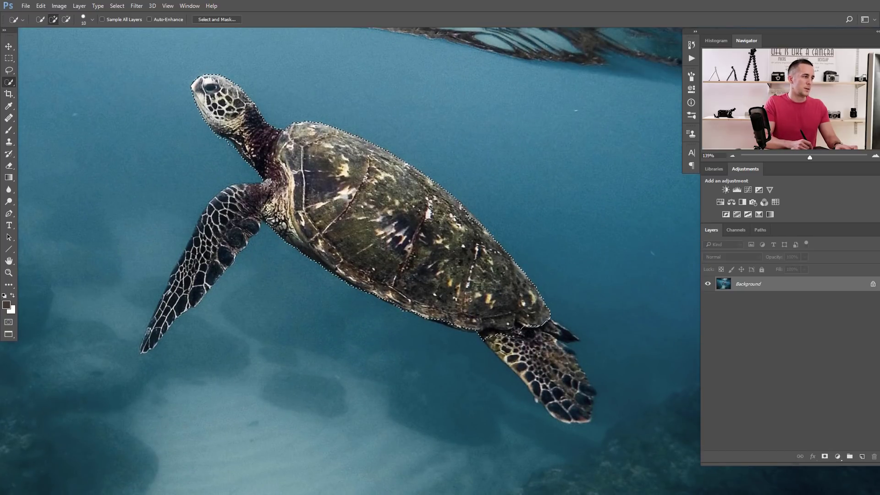
# Extend the selection over the turtle's rear flippers and long front flipper.
pyautogui.moveTo(411, 274)
pyautogui.mouseDown()
pyautogui.moveTo(527, 353)
pyautogui.moveTo(564, 404)
pyautogui.moveTo(566, 358)
pyautogui.moveTo(527, 380)
pyautogui.mouseUp()
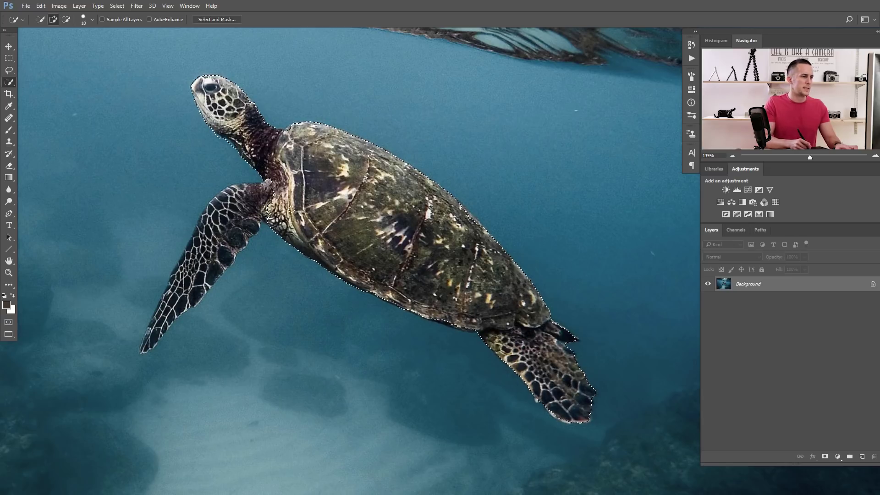
pyautogui.moveTo(275, 190)
pyautogui.mouseDown()
pyautogui.moveTo(221, 223)
pyautogui.moveTo(204, 260)
pyautogui.moveTo(237, 200)
pyautogui.moveTo(225, 199)
pyautogui.moveTo(149, 342)
pyautogui.moveTo(210, 205)
pyautogui.moveTo(240, 232)
pyautogui.moveTo(179, 302)
pyautogui.mouseUp()
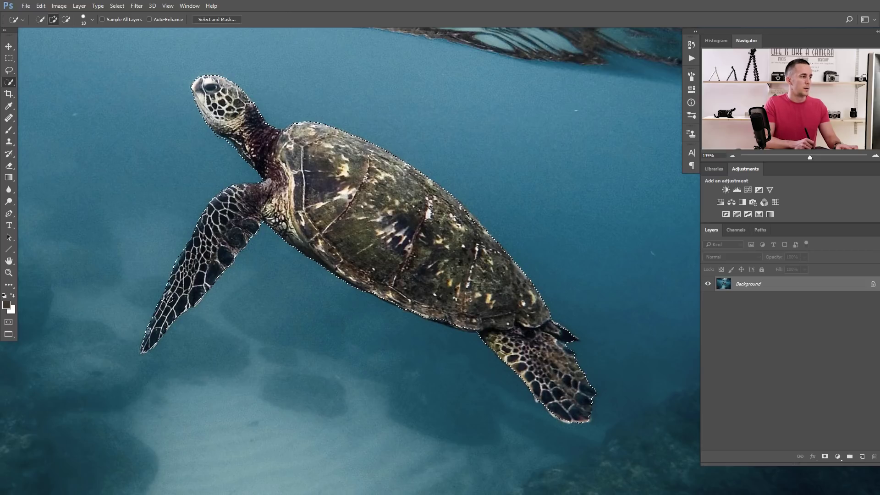
pyautogui.scroll(1, 210, 258)
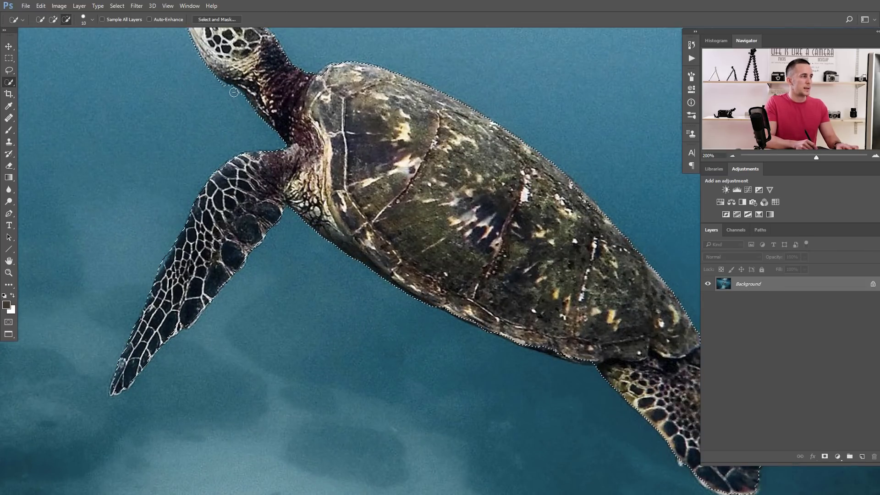
pyautogui.hotkey('ctrl', '0')
# Check the edges of the turtle selection against the photo in Quick Mask mode.
pyautogui.press('q')
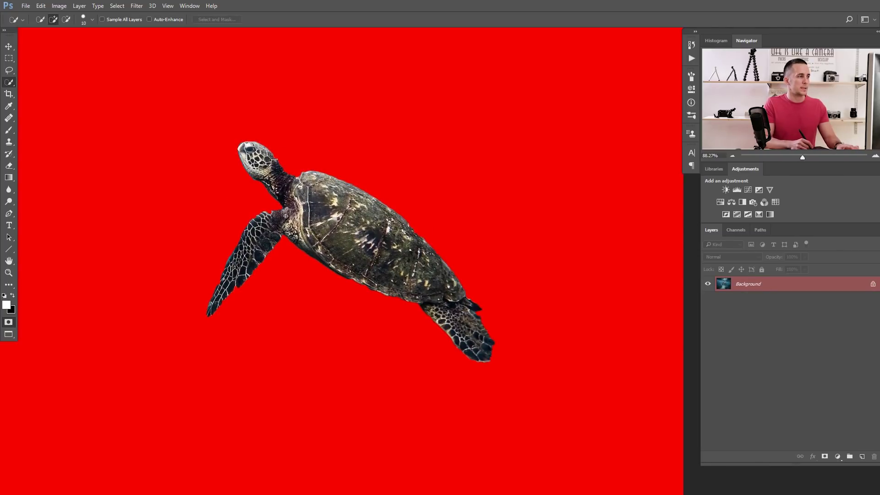
pyautogui.scroll(4, 279, 170)
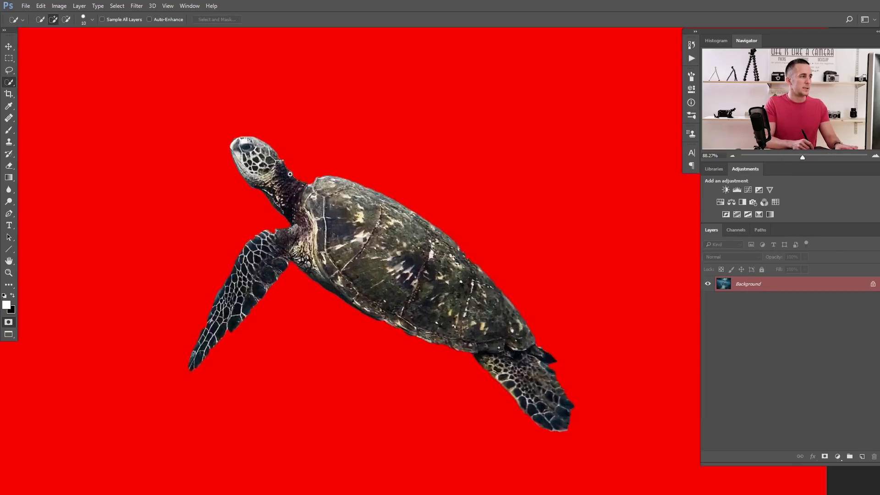
pyautogui.press('q')
pyautogui.press('q')
pyautogui.press('q')
pyautogui.scroll(-6, 309, 189)
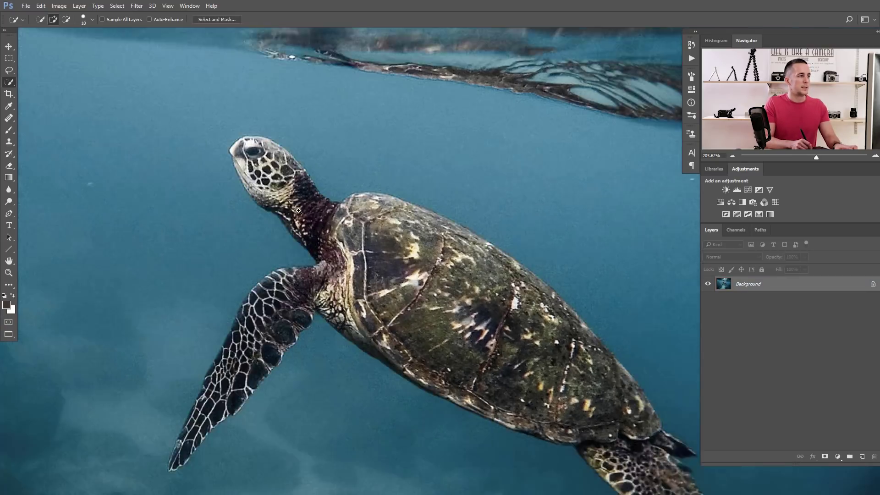
pyautogui.press('q')
pyautogui.press('q')
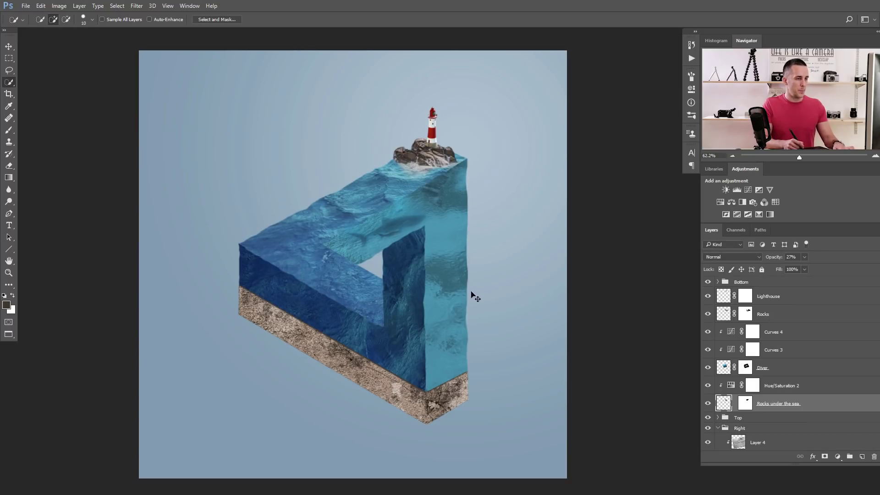
# Paste the turtle into the composite above the Lighthouse layer, scaled to about 12.4% and rotated 17.25° over the triangle's right water face.
pyautogui.hotkey('ctrl', 'v')
pyautogui.moveTo(730, 403); pyautogui.dragTo(730, 296)
pyautogui.hotkey('ctrl', 't')
pyautogui.moveTo(459, 183); pyautogui.dragTo(471, 226)
pyautogui.rightClick(453, 234)
pyautogui.click(468, 265)
pyautogui.press('Return')
pyautogui.press('w')
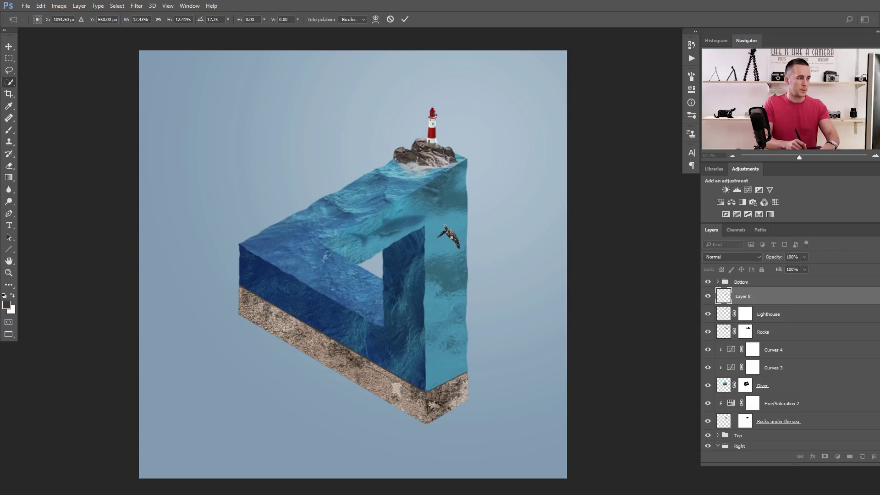
# Adjust the turtle's position and rotation slightly on the right water face and lower its layer opacity to 46%.
pyautogui.scroll(2, 466, 235)
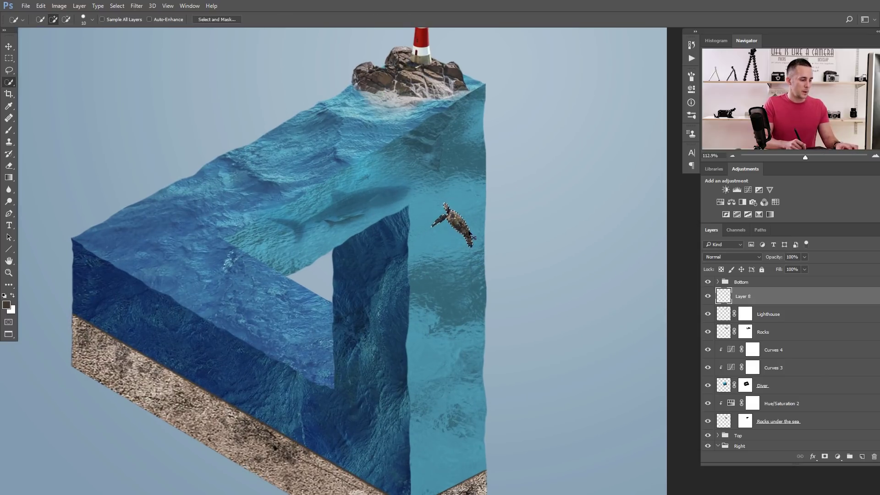
pyautogui.press('v')
pyautogui.moveTo(464, 232)
pyautogui.mouseDown()
pyautogui.moveTo(465, 219)
pyautogui.moveTo(462, 238)
pyautogui.mouseUp()
pyautogui.hotkey('ctrl', 't')
pyautogui.moveTo(471, 206); pyautogui.dragTo(460, 241)
pyautogui.press('Return')
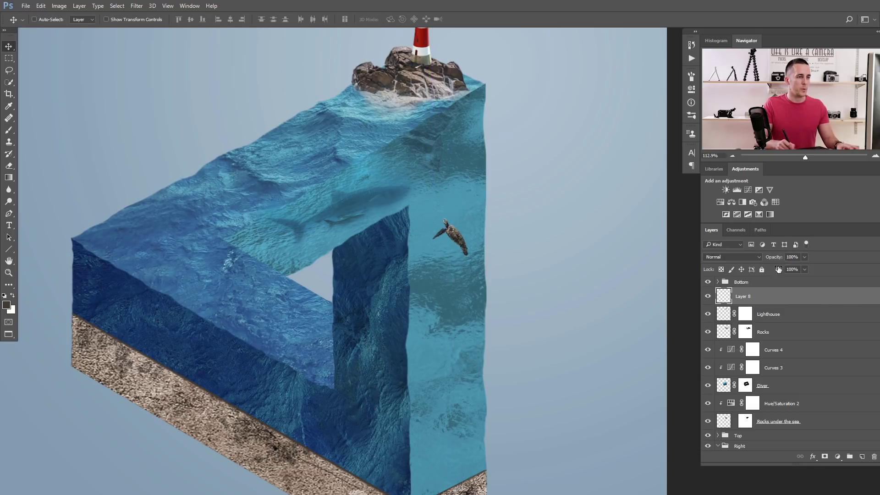
pyautogui.moveTo(774, 261); pyautogui.dragTo(760, 261)
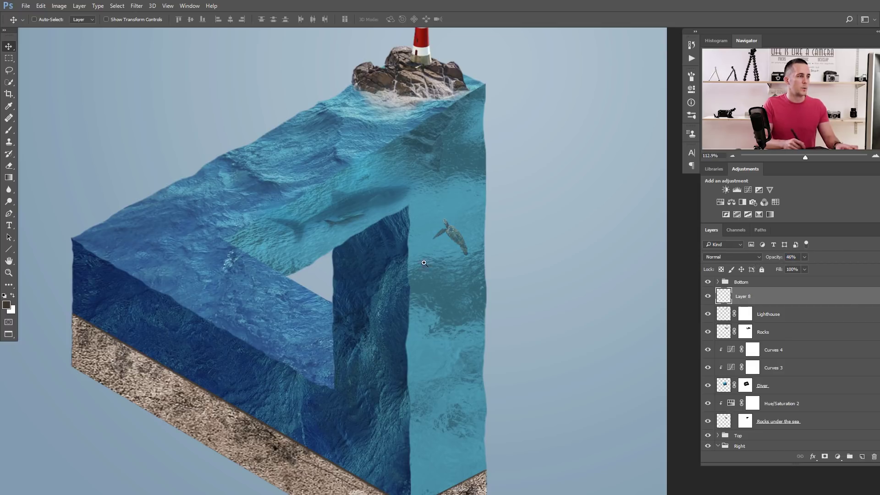
pyautogui.hotkey('ctrl', '0')
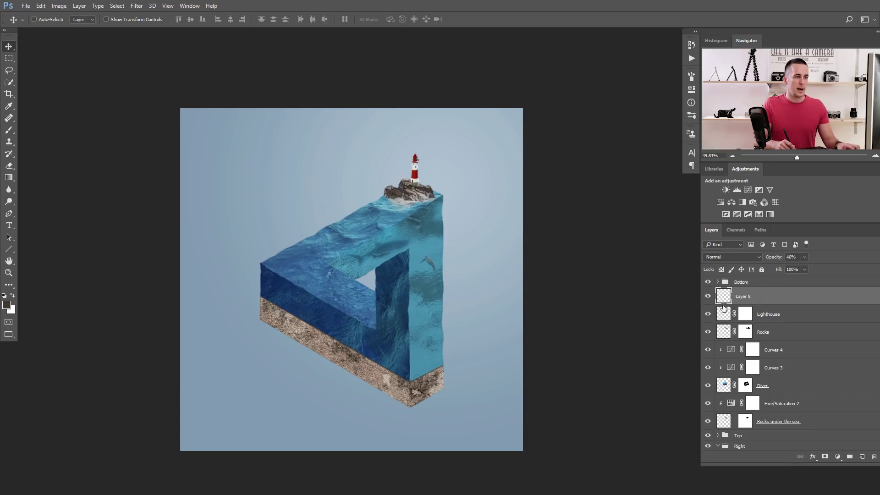
# Group the layers from Layer 8 down to Rocks under the sea and name the group Animals.
pyautogui.keyDown('shift'); pyautogui.click(725, 422); pyautogui.keyUp('shift')
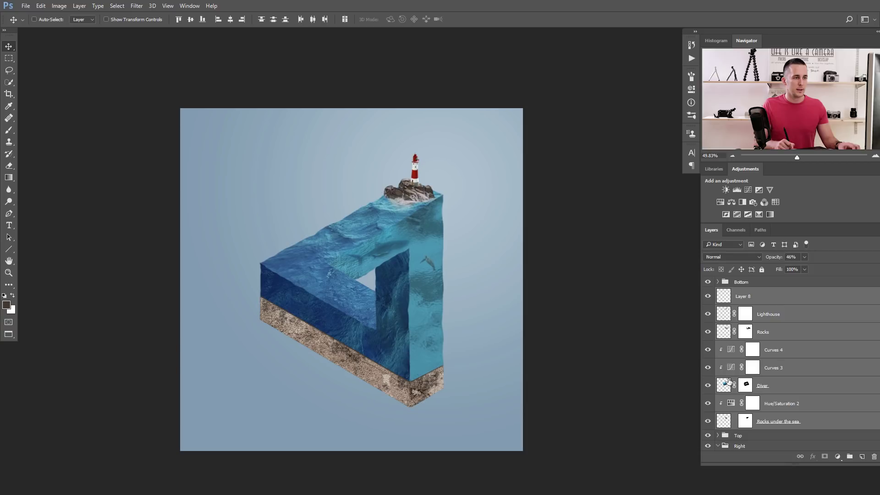
pyautogui.hotkey('ctrl', 'g')
pyautogui.doubleClick(742, 293)
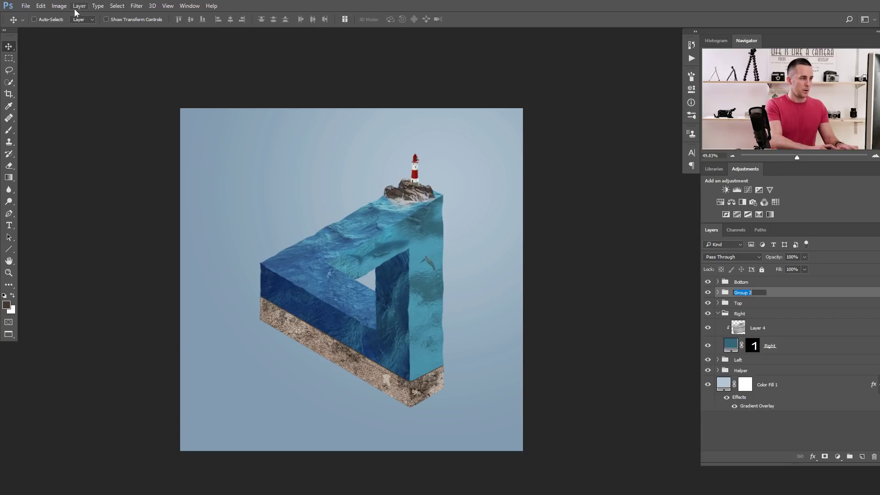
pyautogui.write('Animals')
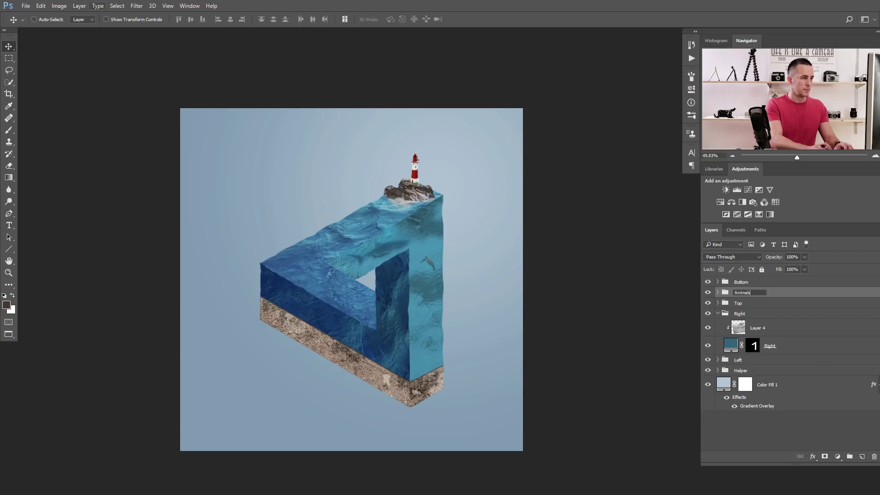
pyautogui.press('Return')
# Extend the Animals group's name to Animals and the lighthouse.
pyautogui.click(708, 293)
pyautogui.click(708, 293)
pyautogui.doubleClick(750, 293)
pyautogui.write('and ')
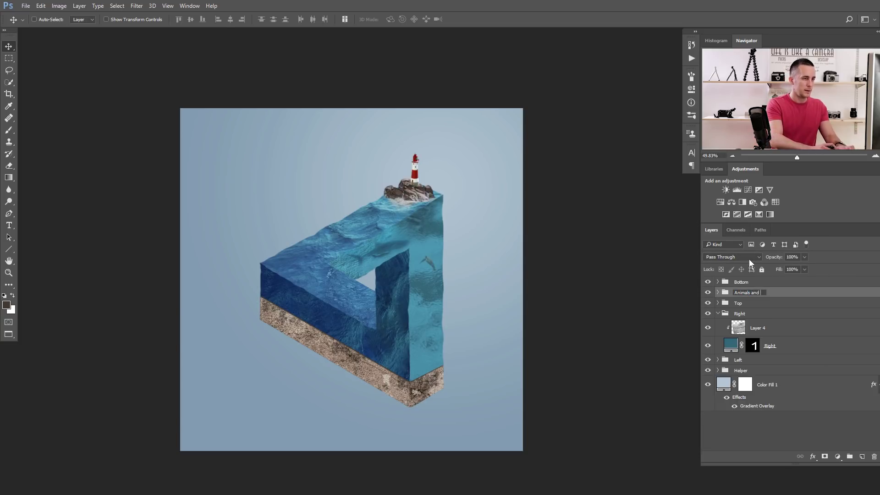
pyautogui.write('the lighthouse')
pyautogui.press('Return')
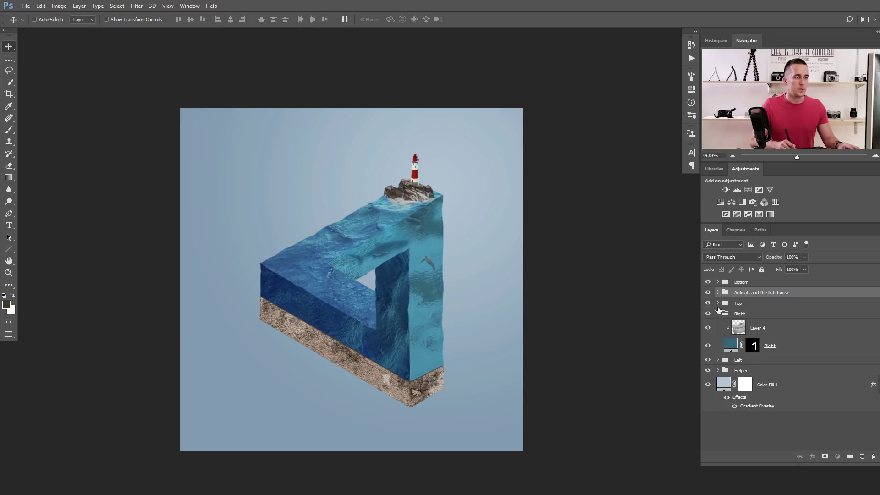
# Collapse the Right group, expand the Top group and select its Curves 2 adjustment.
pyautogui.click(718, 314)
pyautogui.click(718, 304)
pyautogui.click(737, 320)
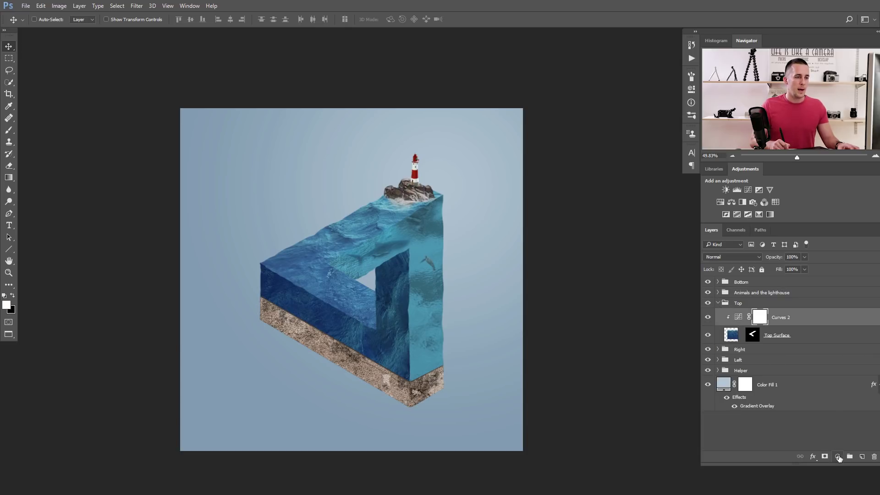
pyautogui.click(838, 457)
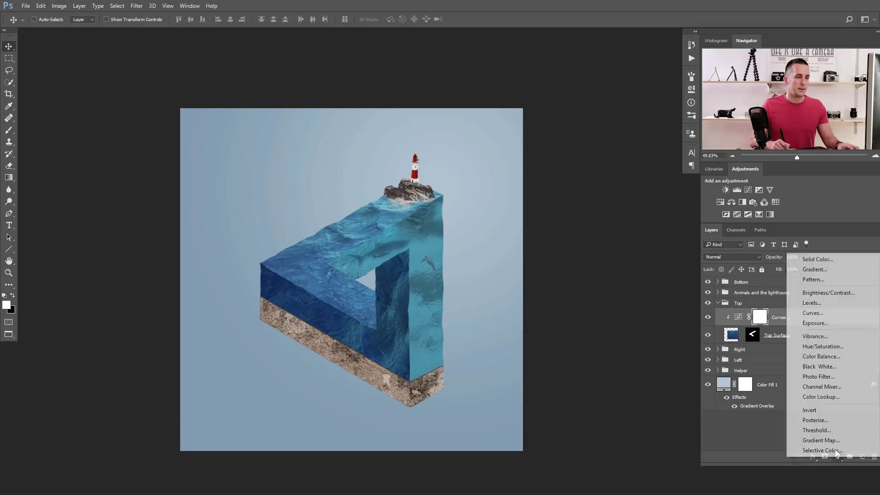
pyautogui.click(824, 346)
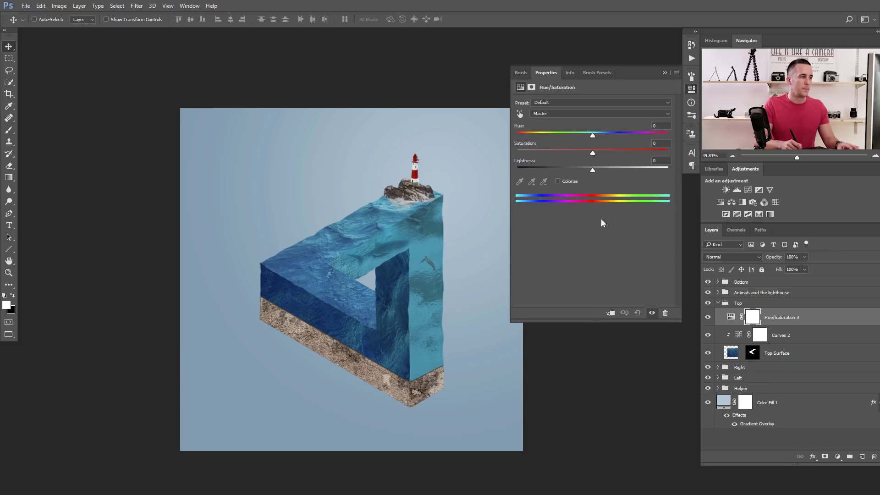
pyautogui.hotkey('ctrl', 'z')
# Add a clipped Curves adjustment above Curves 2 and lower the Blue channel with a point at input 83, output 56.
pyautogui.click(838, 457)
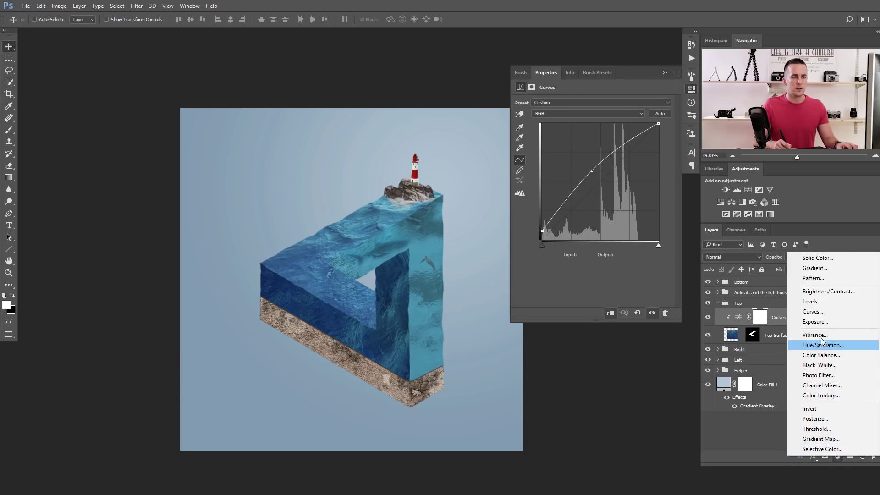
pyautogui.click(816, 311)
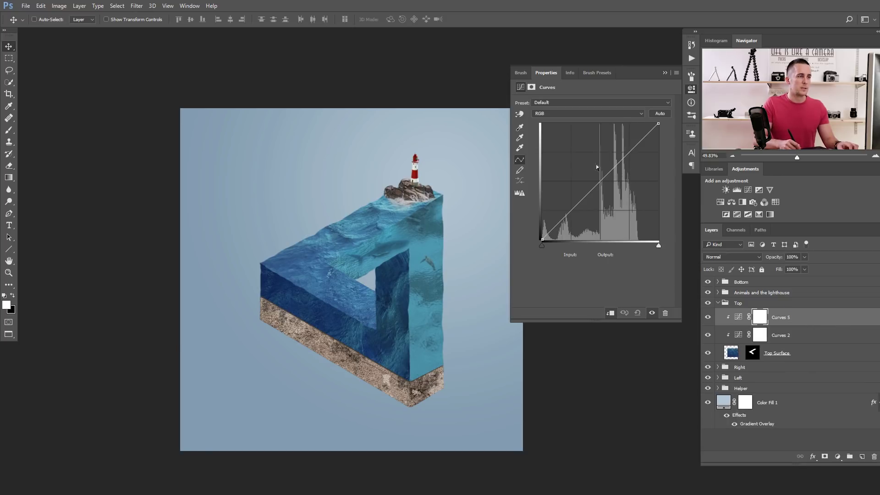
pyautogui.click(589, 113)
pyautogui.click(588, 136)
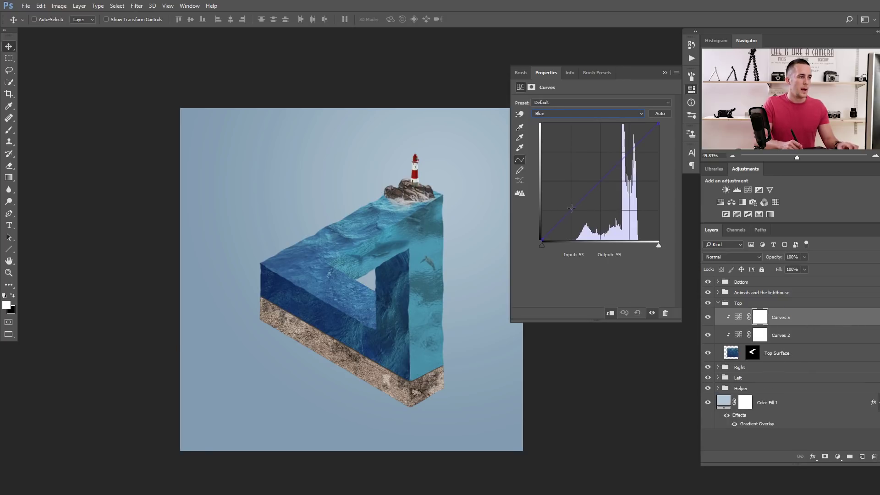
pyautogui.moveTo(571, 208); pyautogui.dragTo(581, 213)
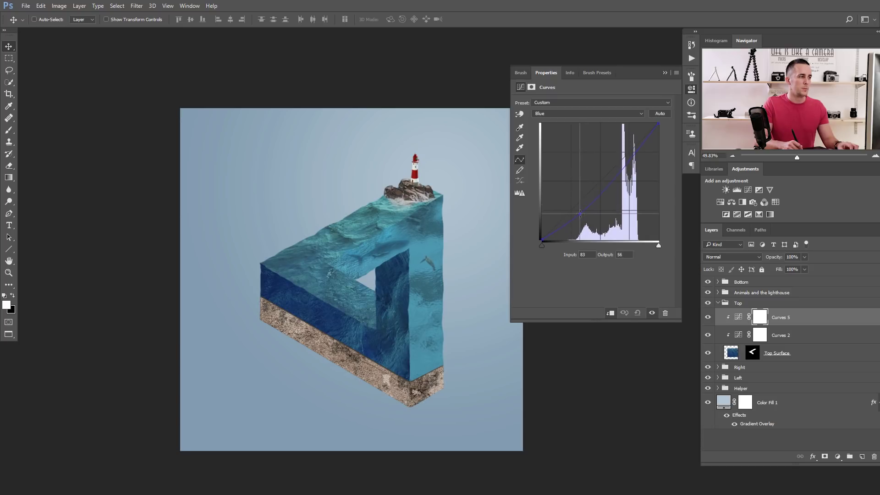
# In Curves 5, add a Green point at input 91, output 88 and a Red point at input 106, output 82.
pyautogui.click(582, 114)
pyautogui.click(584, 129)
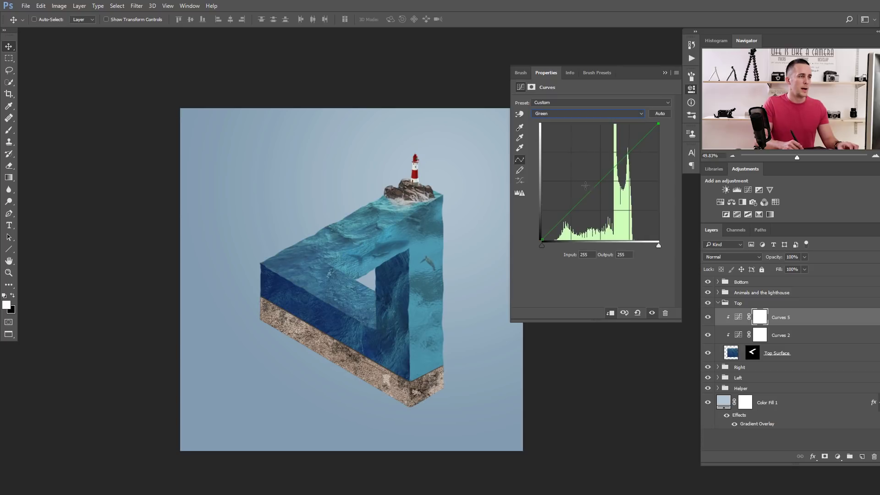
pyautogui.click(583, 198)
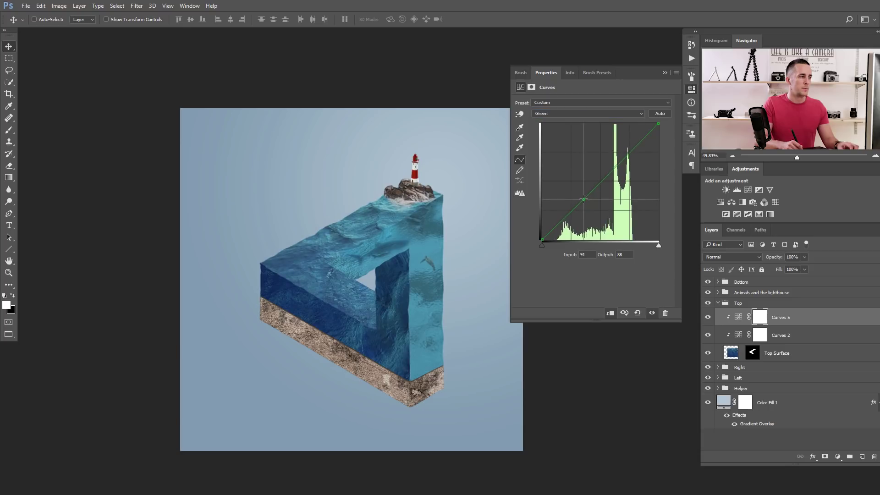
pyautogui.click(587, 114)
pyautogui.click(586, 126)
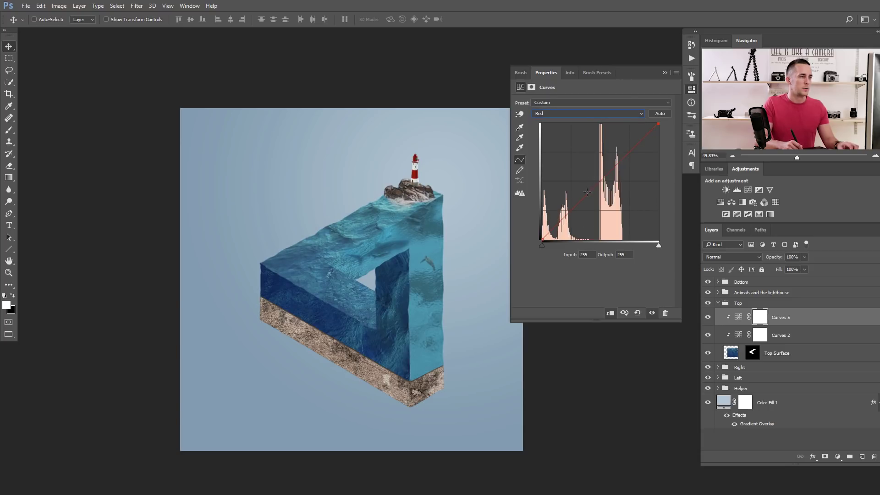
pyautogui.moveTo(588, 195); pyautogui.dragTo(590, 203)
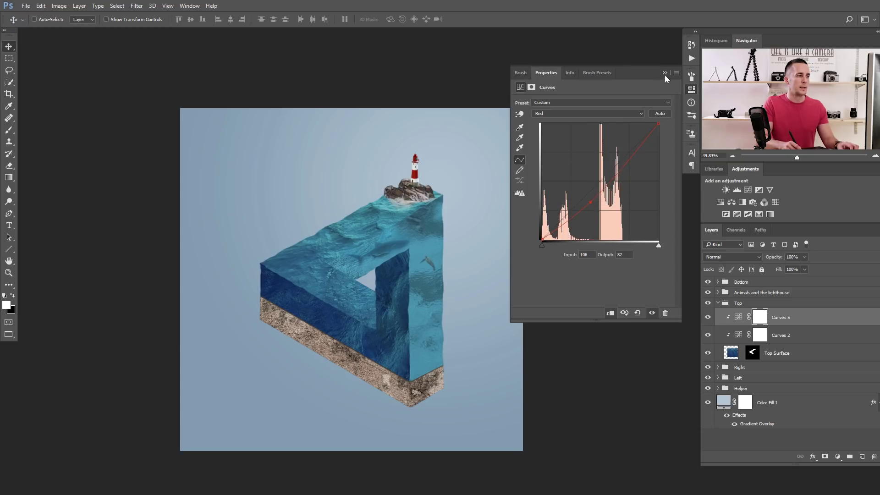
pyautogui.click(665, 73)
# Partly mask Curves 5 over the water below the lighthouse rocks with a 250 px black brush at 40% opacity.
pyautogui.press('b')
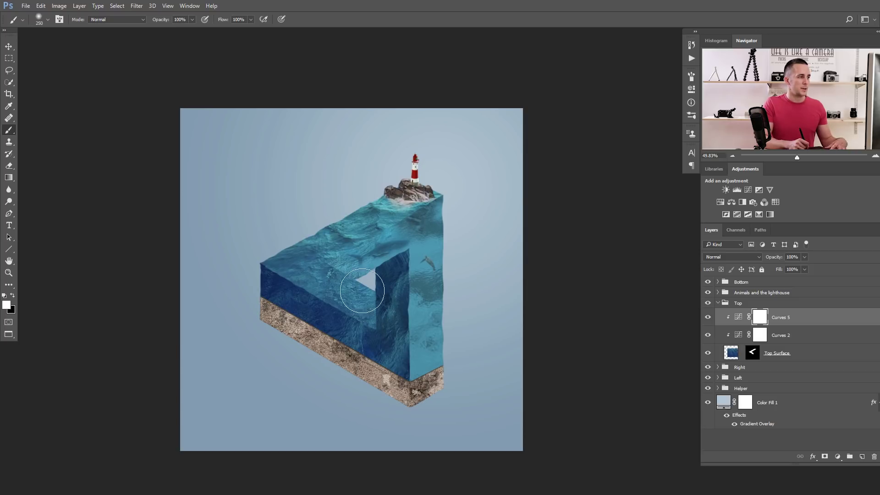
pyautogui.press('x')
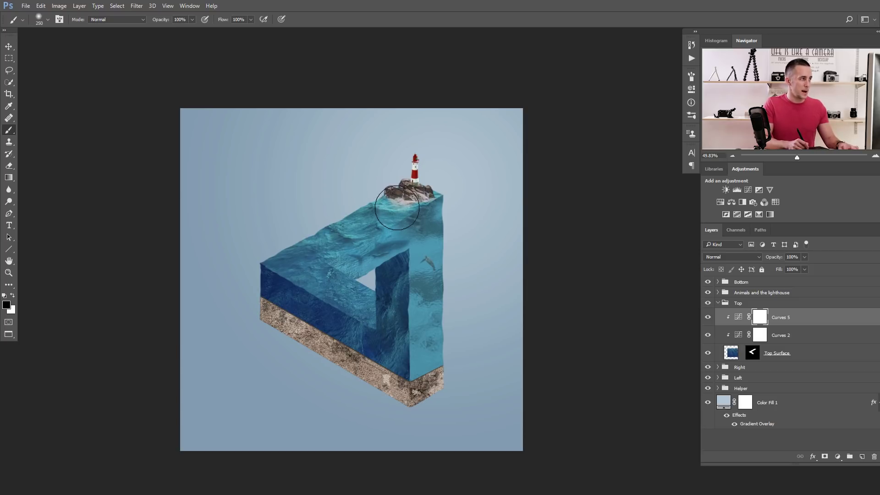
pyautogui.rightClick(401, 206)
pyautogui.click(411, 158)
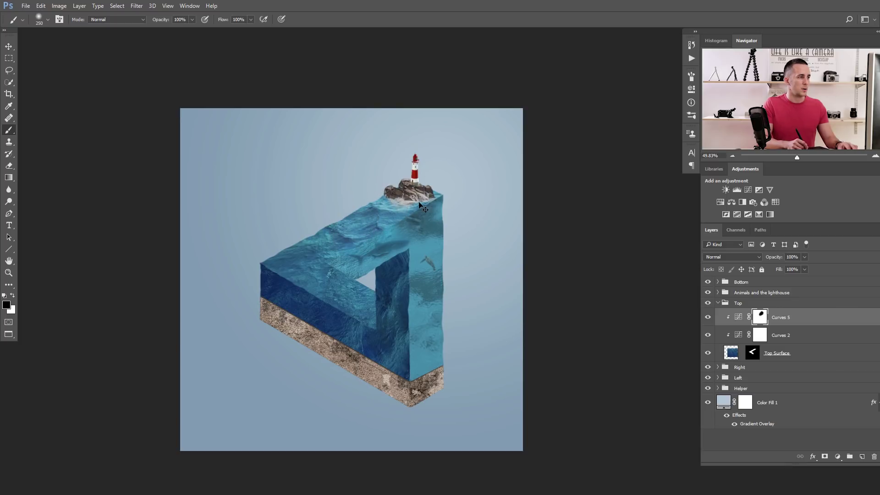
pyautogui.press('4')
pyautogui.moveTo(376, 215)
pyautogui.mouseDown()
pyautogui.moveTo(394, 254)
pyautogui.moveTo(397, 296)
pyautogui.moveTo(263, 301)
pyautogui.mouseUp()
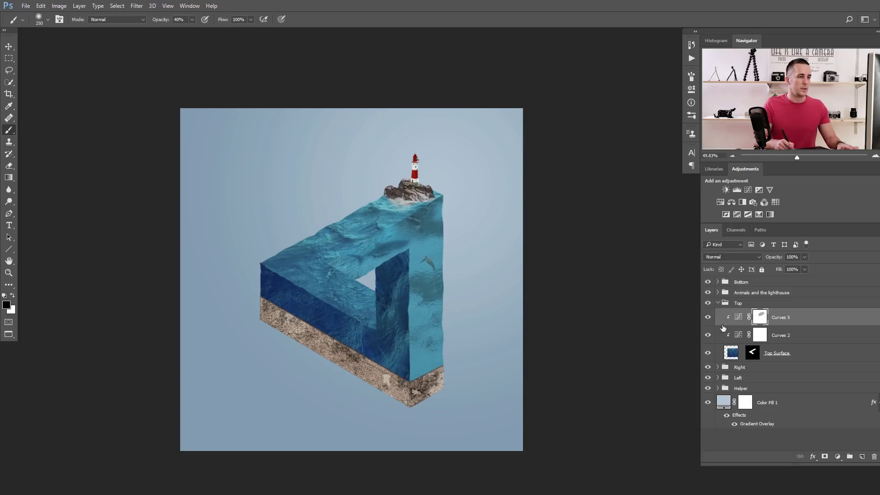
# In the Left group, add a clipped Curves adjustment above Curves 1 and lower the Blue channel with a point at input 128, output 118.
pyautogui.click(718, 303)
pyautogui.click(718, 325)
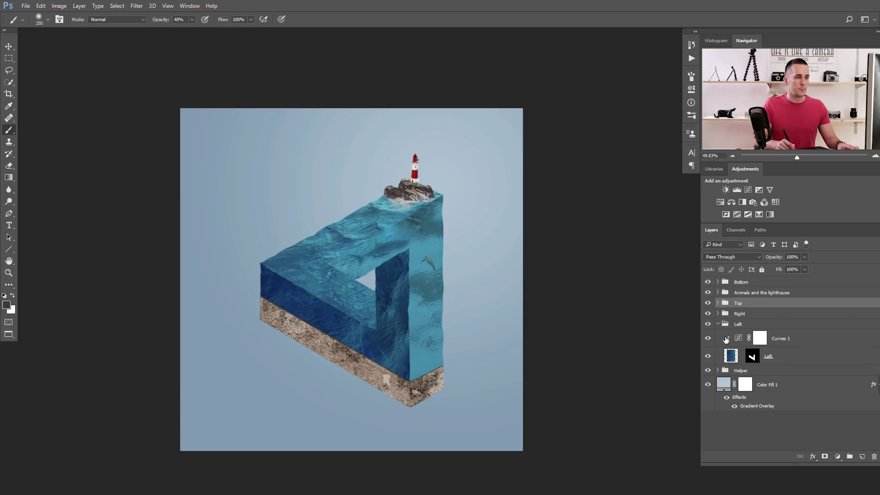
pyautogui.click(741, 340)
pyautogui.click(838, 457)
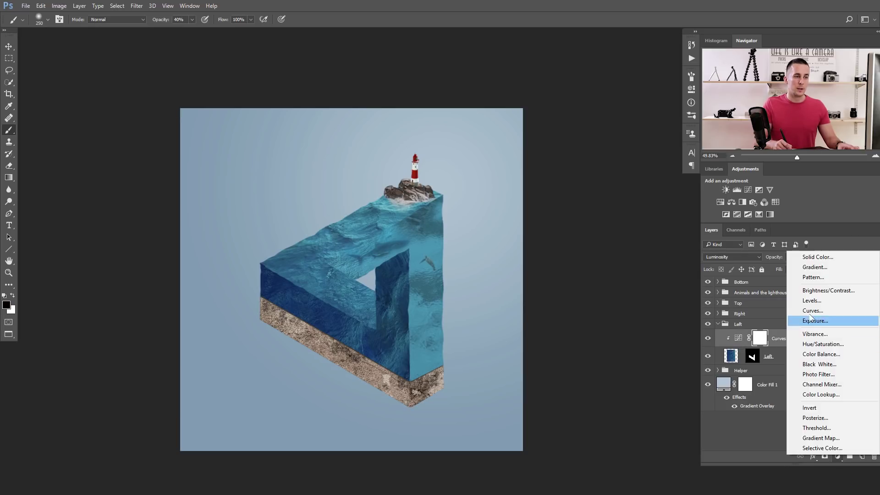
pyautogui.click(793, 310)
pyautogui.click(611, 313)
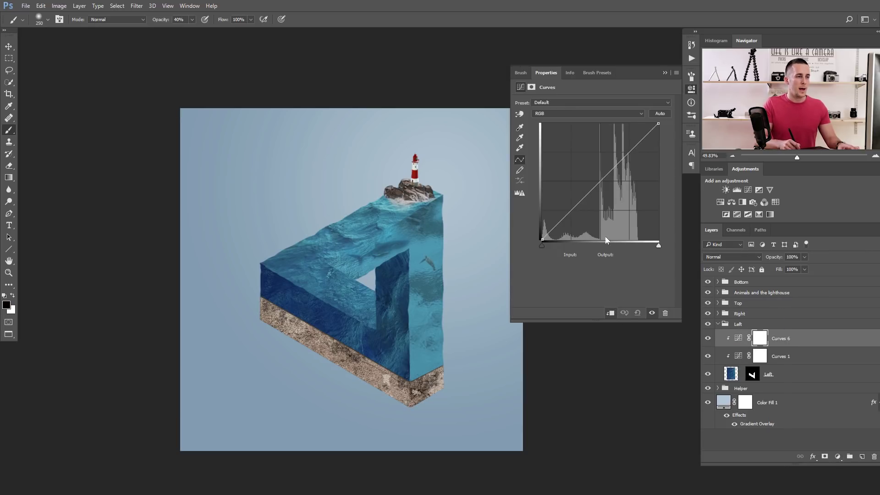
pyautogui.click(598, 113)
pyautogui.click(586, 137)
pyautogui.moveTo(601, 181); pyautogui.dragTo(603, 189)
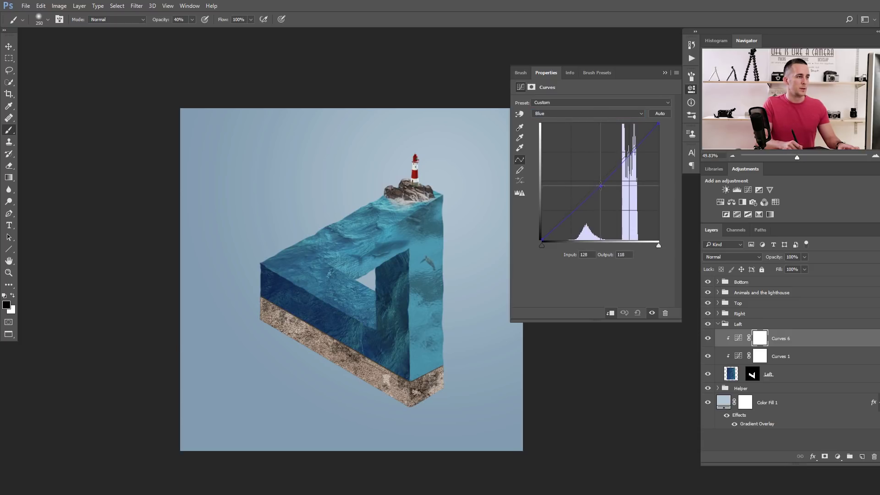
# Lower the Red channel with a point at input 136, output 101 and the Green channel with a point at input 130, output 125.
pyautogui.click(599, 113)
pyautogui.click(595, 124)
pyautogui.moveTo(600, 182); pyautogui.dragTo(604, 194)
pyautogui.click(596, 113)
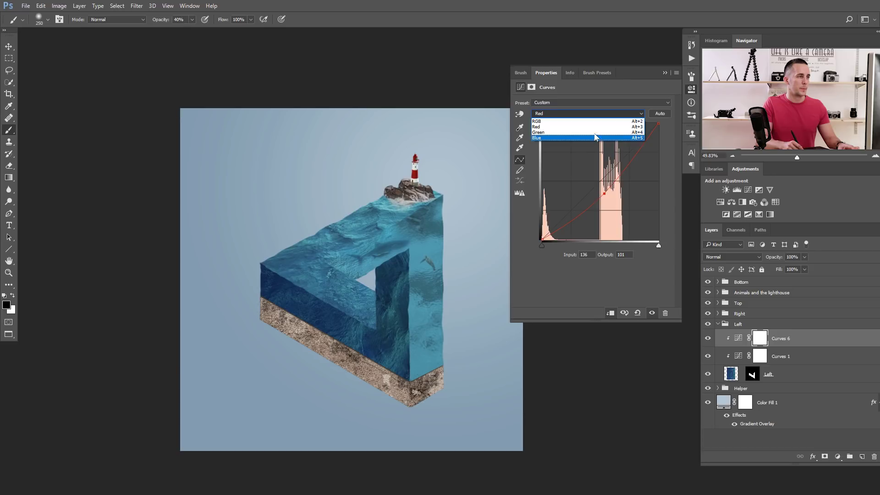
pyautogui.click(596, 132)
pyautogui.click(600, 181)
pyautogui.moveTo(599, 181); pyautogui.dragTo(601, 181)
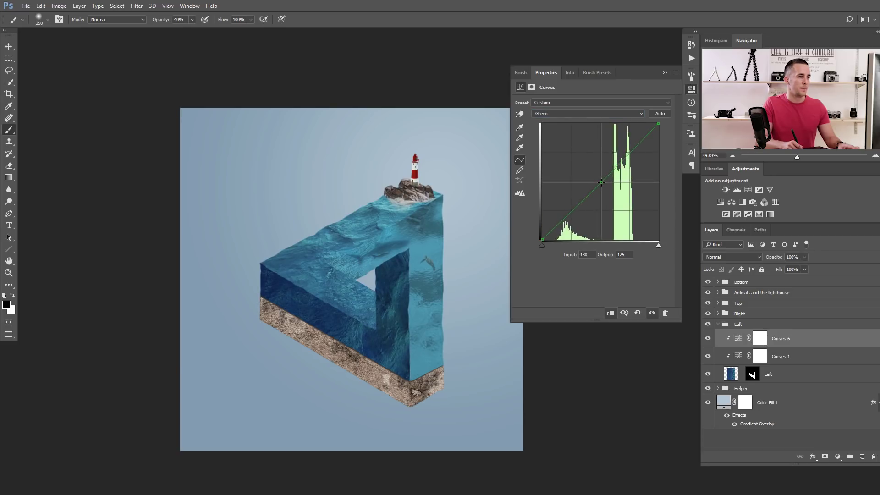
pyautogui.click(666, 72)
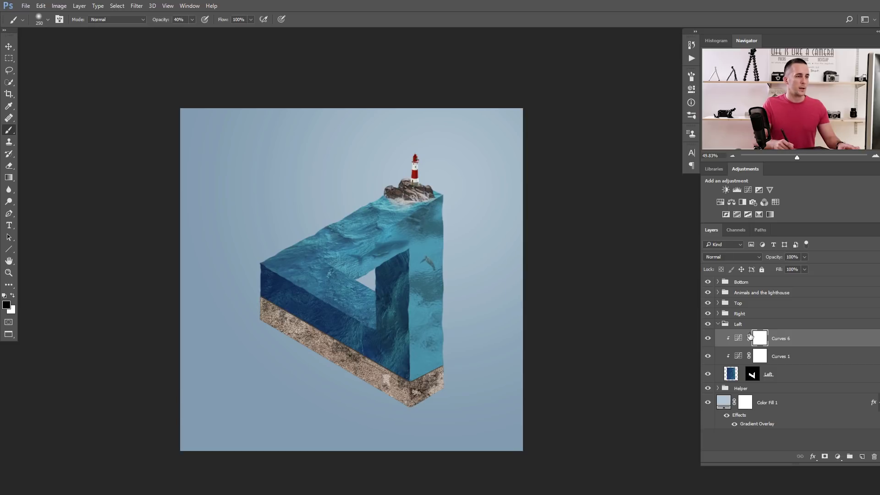
# Compare the Left side of the triangle with and without the Curves 6 adjustment.
pyautogui.click(707, 338)
pyautogui.click(708, 338)
pyautogui.click(707, 339)
pyautogui.click(707, 340)
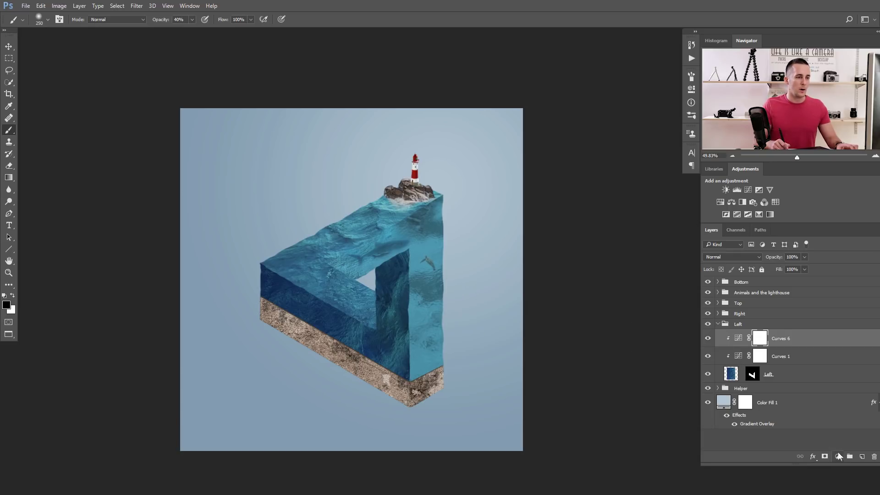
# Add a clipped Hue/Saturation adjustment above Curves 6 and set its saturation to -11.
pyautogui.click(839, 457)
pyautogui.moveTo(778, 335); pyautogui.dragTo(778, 336)
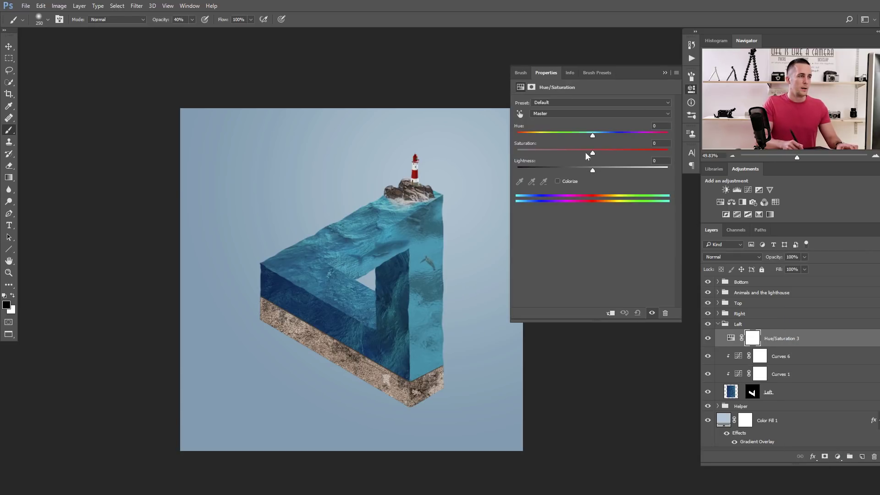
pyautogui.click(611, 314)
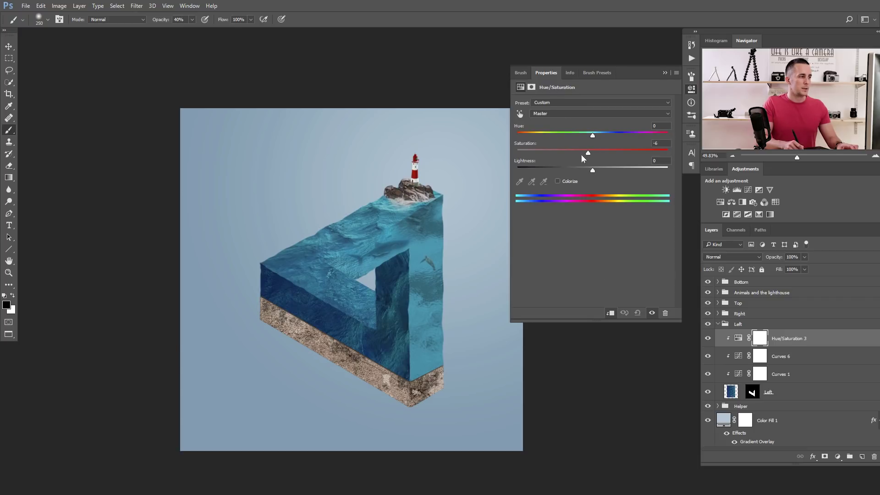
pyautogui.moveTo(575, 155); pyautogui.dragTo(590, 170)
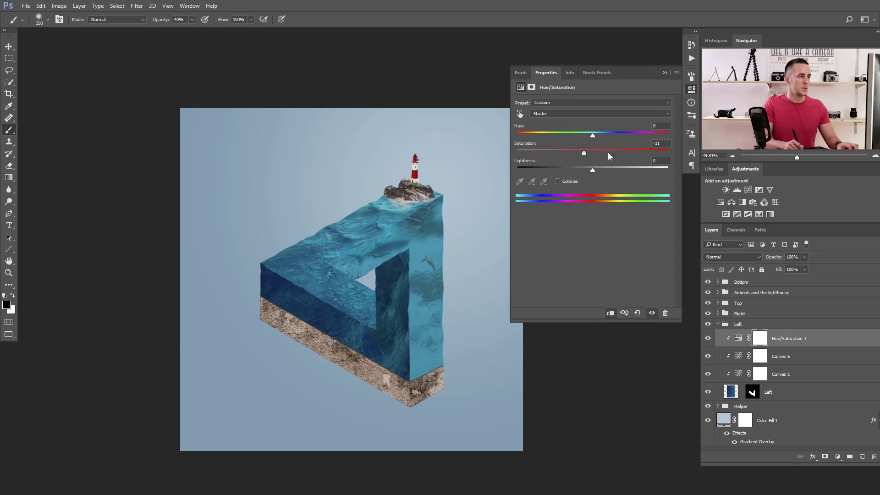
pyautogui.click(664, 73)
# Reduce the brush size to 35 px for detail work on the water edge below the lighthouse.
pyautogui.scroll(2, 477, 255)
pyautogui.scroll(-4, 471, 264)
pyautogui.moveTo(457, 327); pyautogui.dragTo(426, 315)
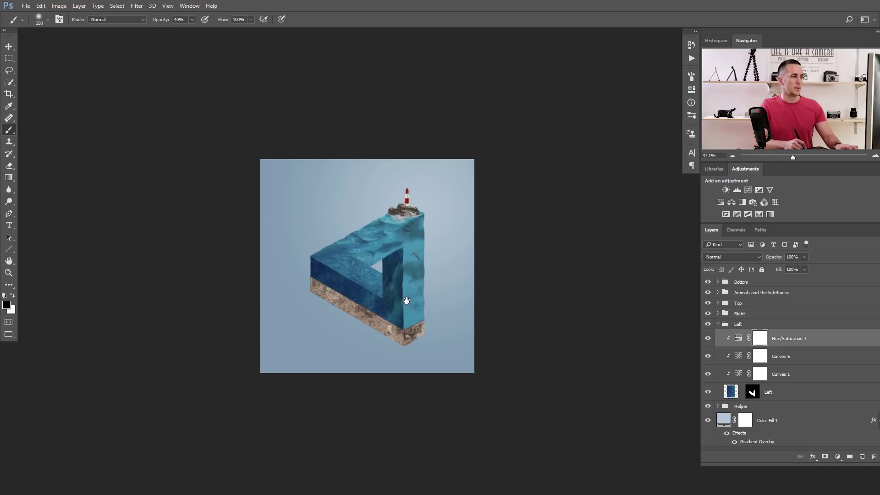
pyautogui.scroll(3, 377, 245)
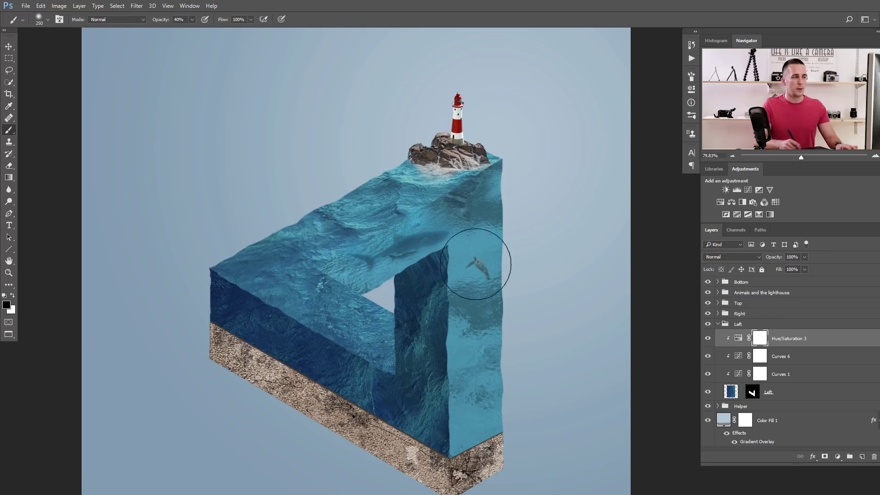
pyautogui.press('[')
pyautogui.press('[')
pyautogui.press('[')
pyautogui.press('[')
pyautogui.press('[')
pyautogui.press('[')
pyautogui.press('[')
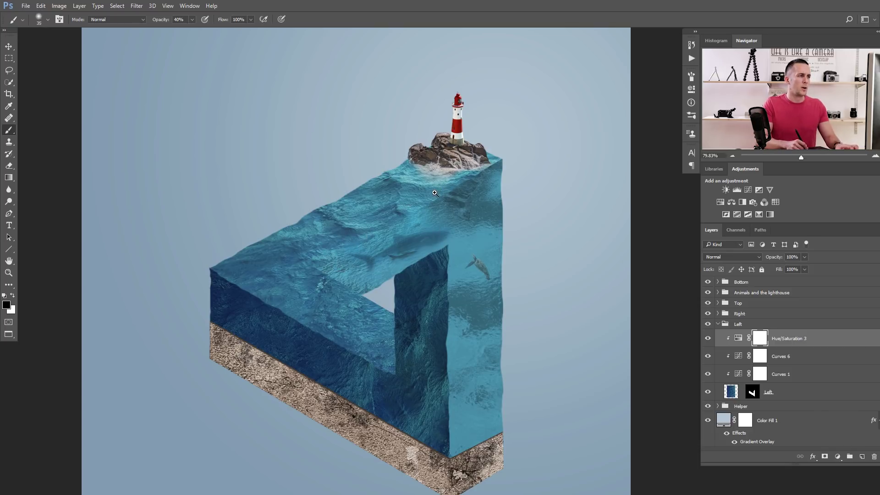
pyautogui.moveTo(435, 193); pyautogui.dragTo(501, 174)
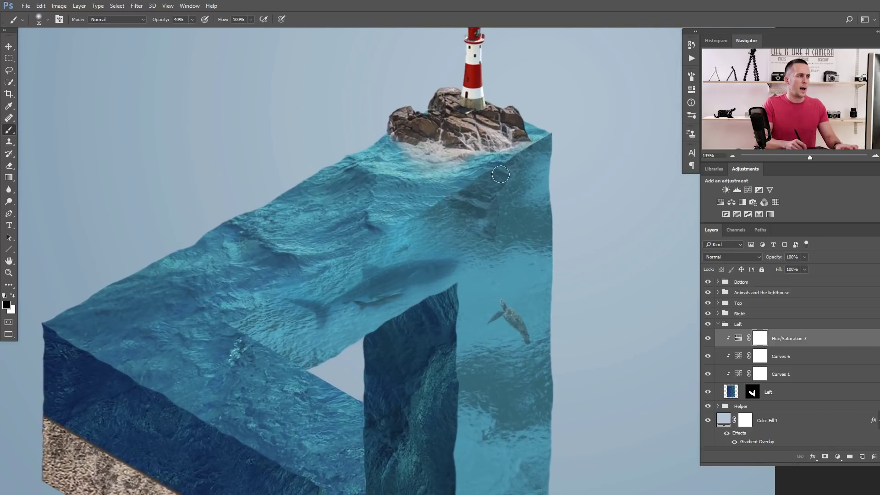
# Collapse the Left group, expand the Right group and add a new empty layer above Layer 4.
pyautogui.click(718, 324)
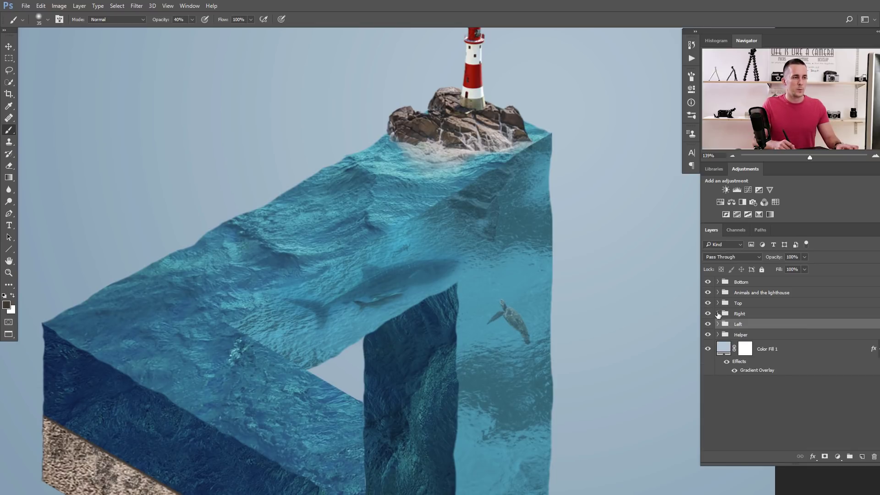
pyautogui.click(718, 314)
pyautogui.click(758, 328)
pyautogui.click(862, 456)
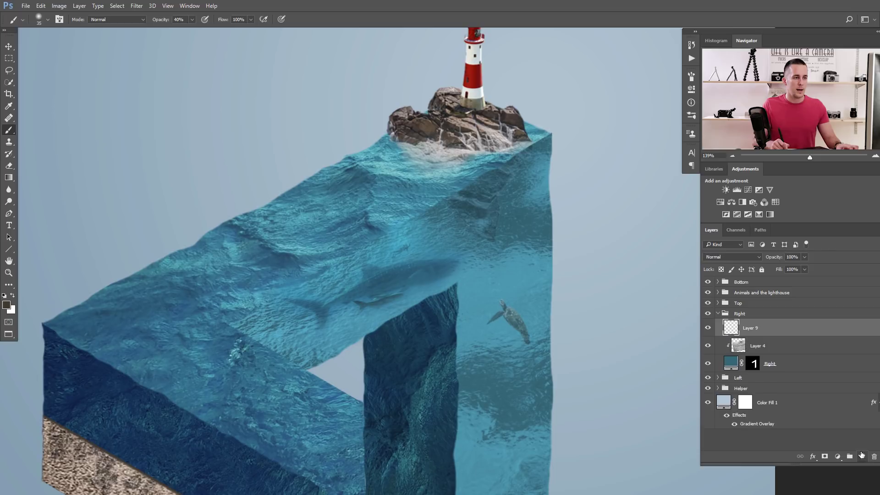
# Paint a thin white highlight at 40% opacity along the diagonal water edge from the lighthouse corner down to the diver.
pyautogui.scroll(1, 435, 198)
pyautogui.press('x')
pyautogui.press('x')
pyautogui.press('x')
pyautogui.moveTo(379, 233)
pyautogui.mouseDown()
pyautogui.moveTo(445, 210)
pyautogui.moveTo(493, 206)
pyautogui.mouseUp()
pyautogui.hotkey('ctrl', 'z')
pyautogui.moveTo(560, 113); pyautogui.dragTo(546, 133)
pyautogui.press('[')
pyautogui.hotkey('ctrl', 'z')
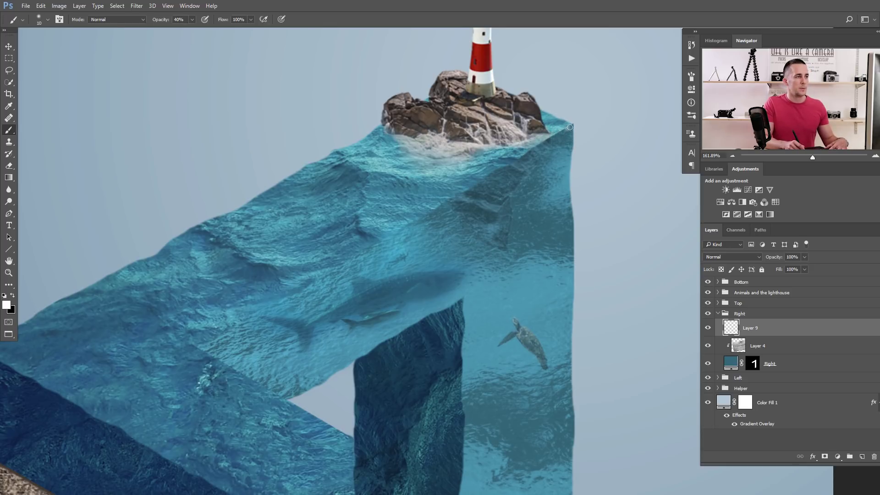
pyautogui.moveTo(526, 146)
pyautogui.mouseDown()
pyautogui.moveTo(403, 215)
pyautogui.moveTo(356, 254)
pyautogui.mouseUp()
pyautogui.moveTo(284, 290); pyautogui.dragTo(202, 331)
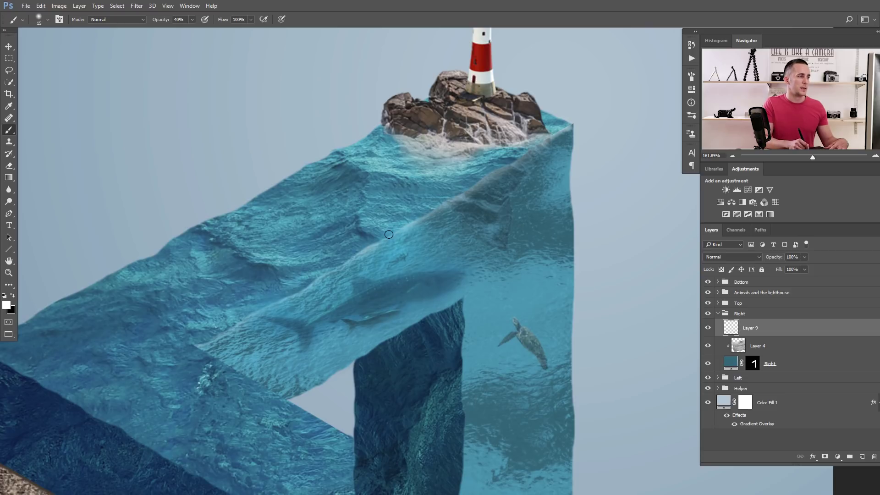
# Build up a soft white glow along the same diagonal edge with a 125 px brush at 10% opacity.
pyautogui.press(']')
pyautogui.press('x')
pyautogui.press('1')
pyautogui.press(']')
pyautogui.press(']')
pyautogui.press(']')
pyautogui.press(']')
pyautogui.press(']')
pyautogui.press(']')
pyautogui.press(']')
pyautogui.press(']')
pyautogui.press(']')
pyautogui.press(']')
pyautogui.press(']')
pyautogui.press('x')
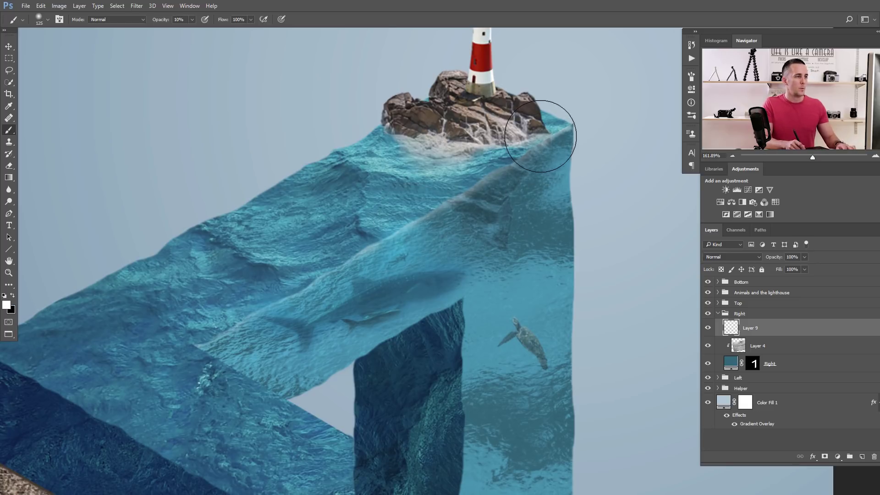
pyautogui.moveTo(435, 195)
pyautogui.mouseDown()
pyautogui.moveTo(324, 246)
pyautogui.moveTo(268, 293)
pyautogui.moveTo(403, 212)
pyautogui.moveTo(426, 211)
pyautogui.mouseUp()
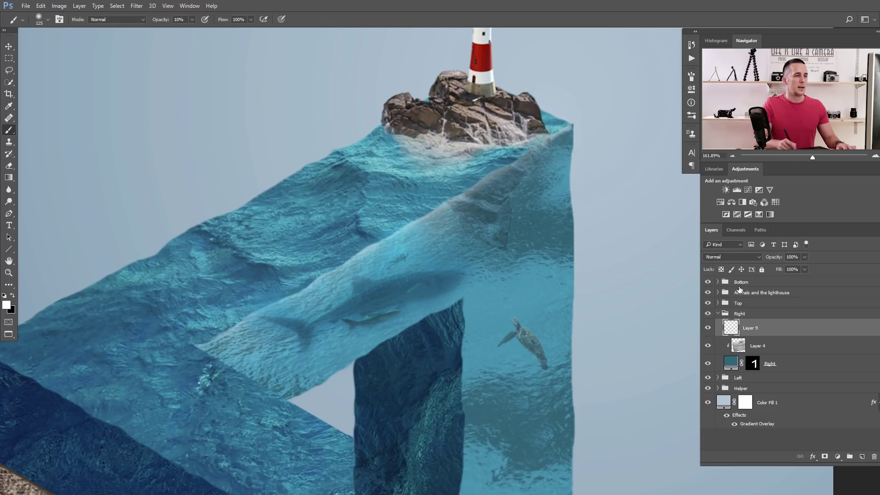
# Set the painted highlight layer's blend mode to Overlay and duplicate the layer.
pyautogui.click(740, 256)
pyautogui.click(724, 346)
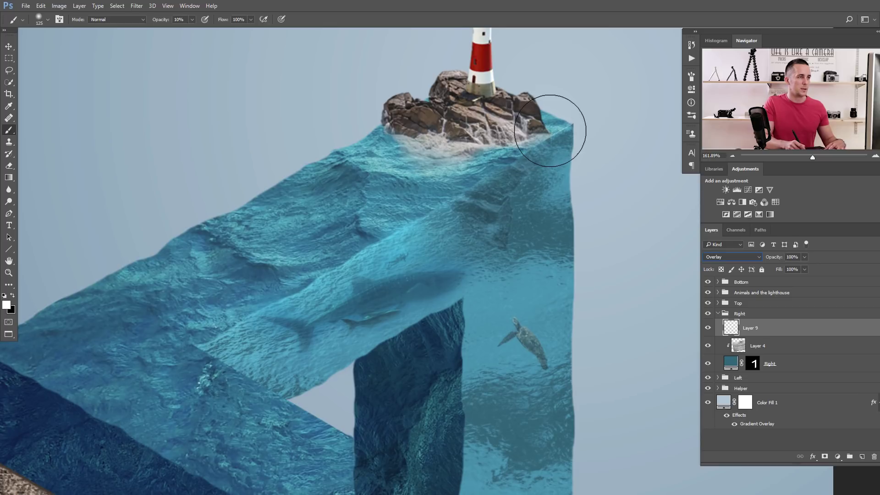
pyautogui.hotkey('ctrl', 'j')
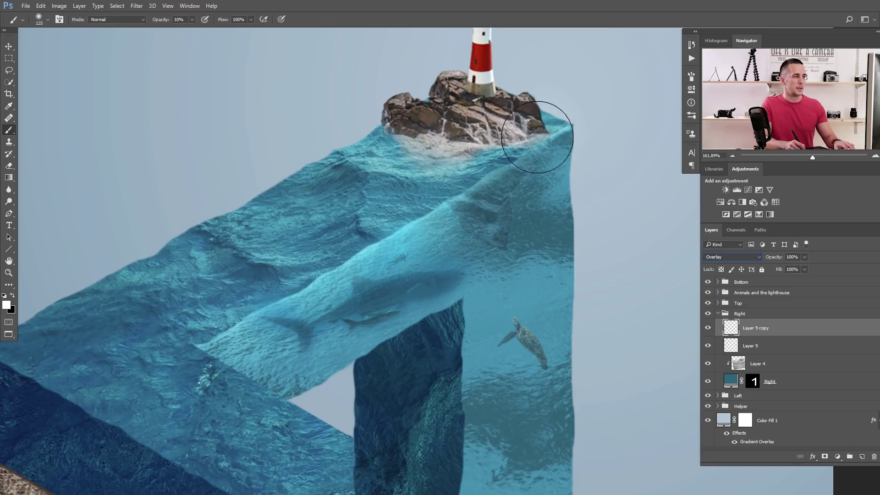
# Compare the image with and without the duplicated highlight layer, and set that layer's opacity to 68%.
pyautogui.scroll(-5, 496, 218)
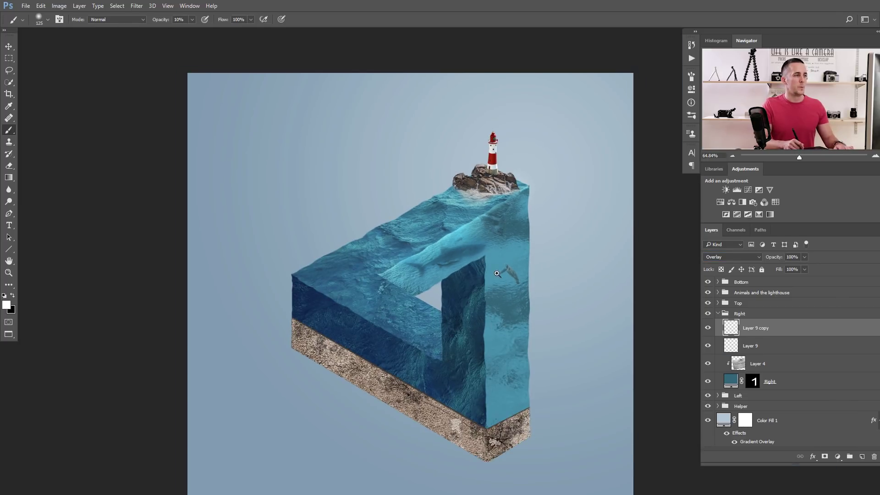
pyautogui.scroll(1, 498, 274)
pyautogui.click(708, 329)
pyautogui.click(709, 328)
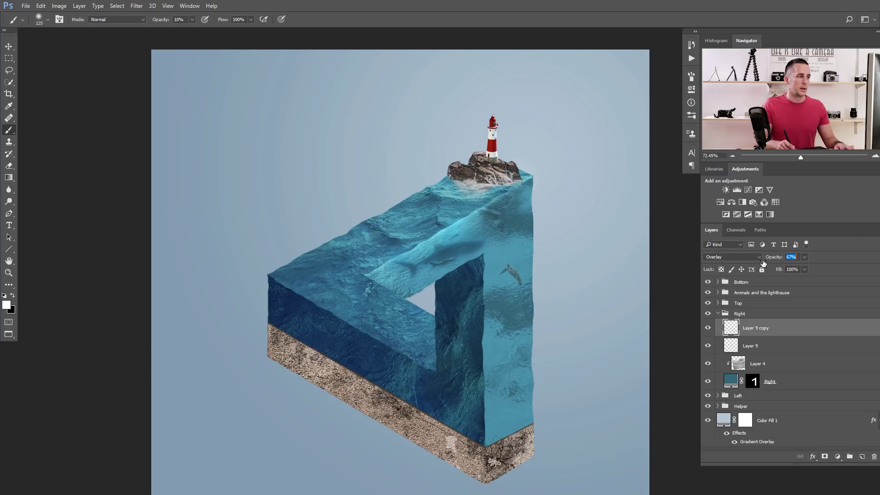
pyautogui.scroll(-1, 520, 255)
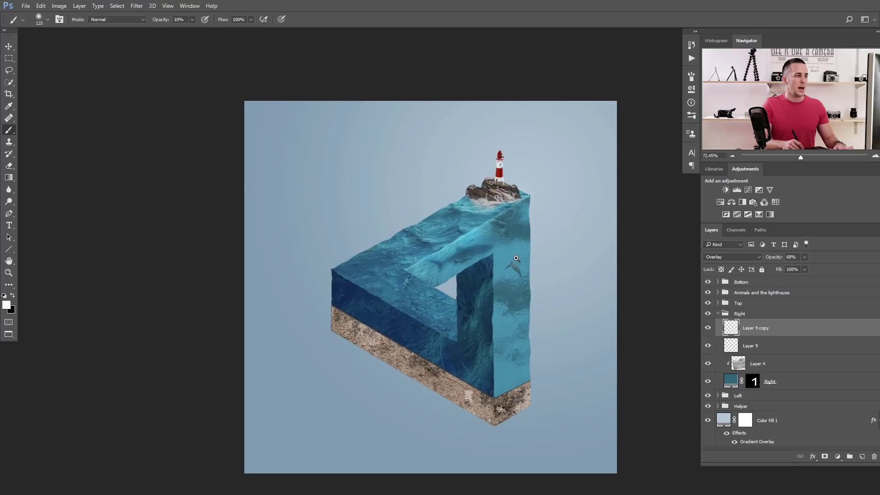
pyautogui.moveTo(508, 306)
pyautogui.mouseDown()
pyautogui.moveTo(487, 304)
pyautogui.moveTo(497, 304)
pyautogui.mouseUp()
pyautogui.scroll(1, 505, 321)
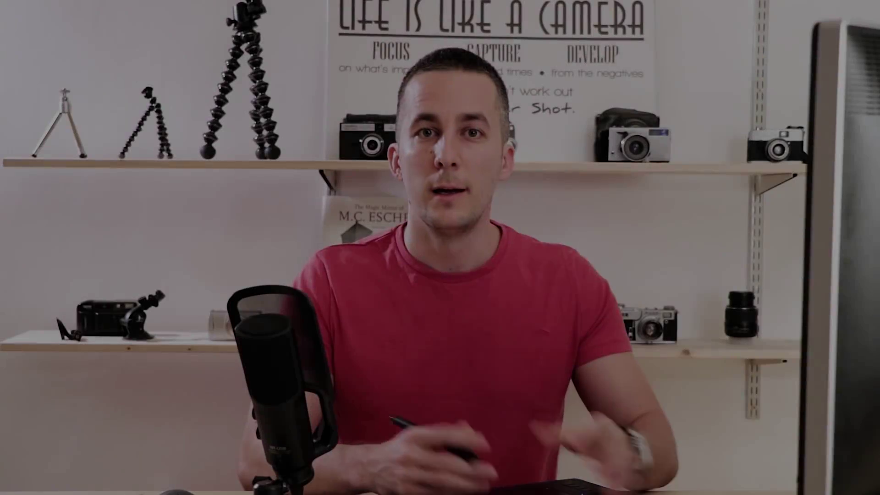
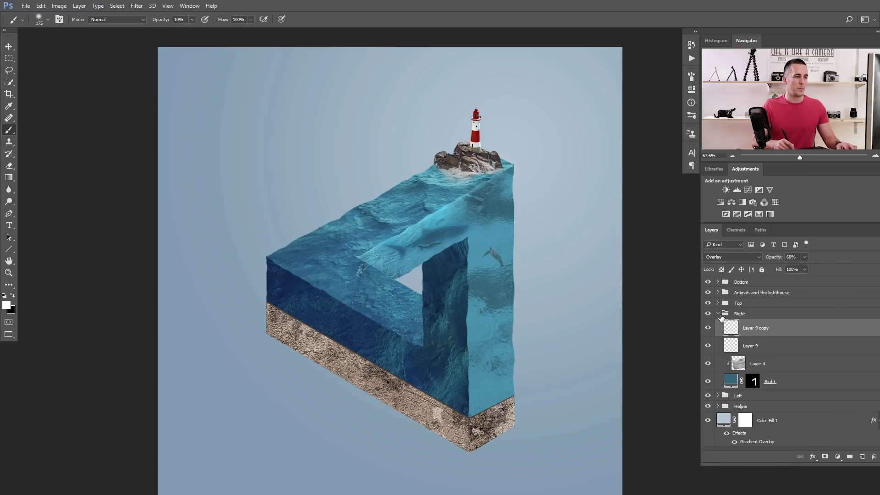
# Collapse the Right group and paste the grey concrete texture as a new layer directly above the background colour fill.
pyautogui.click(719, 315)
pyautogui.click(724, 351)
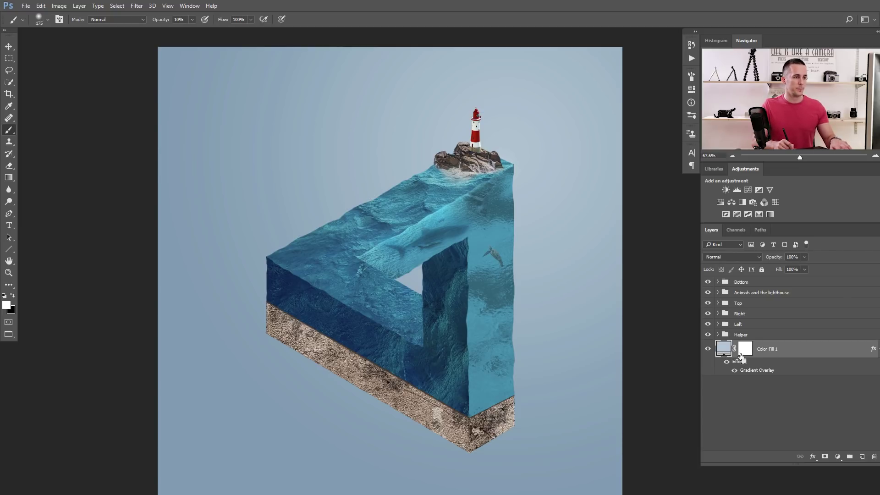
pyautogui.hotkey('ctrl', 'v')
pyautogui.keyDown('alt'); pyautogui.scroll(-4, 518, 292); pyautogui.keyUp('alt')
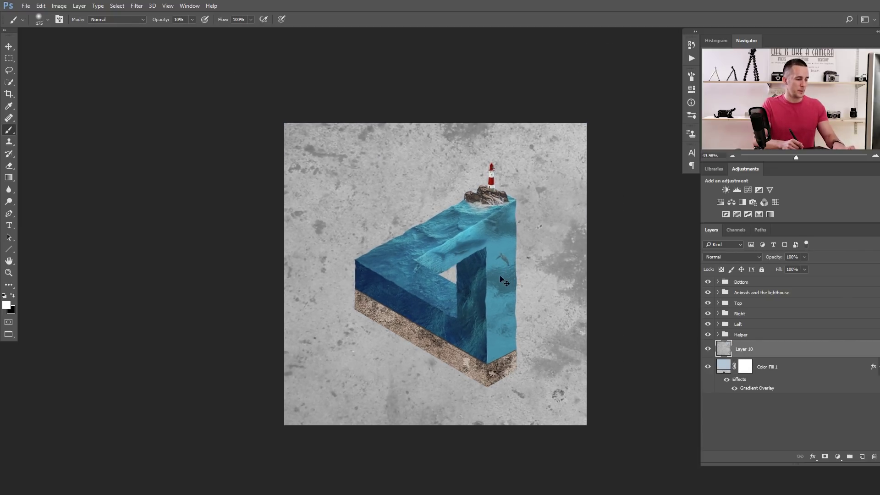
# Squash the concrete texture into the lower part of the canvas and flare its bottom edge outward in perspective to form a floor.
pyautogui.hotkey('ctrl', 't')
pyautogui.moveTo(286, 124); pyautogui.dragTo(356, 162)
pyautogui.moveTo(438, 133); pyautogui.dragTo(437, 304)
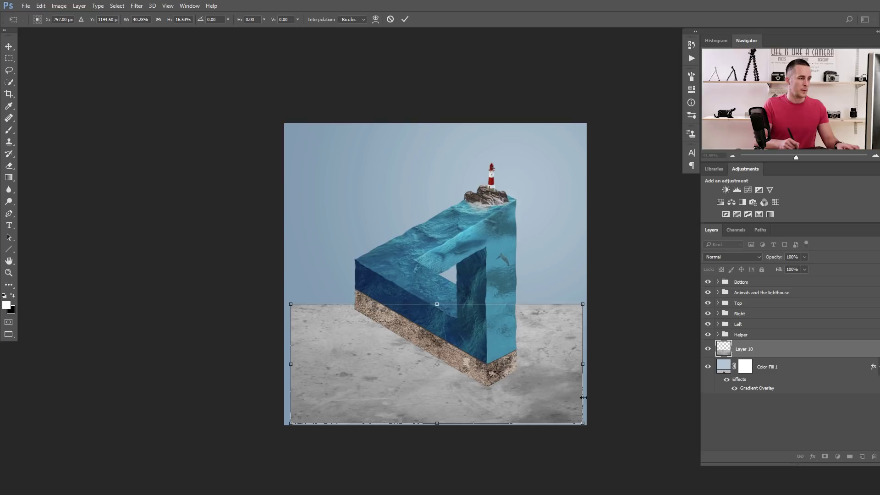
pyautogui.scroll(-3, 508, 371)
pyautogui.moveTo(562, 408); pyautogui.dragTo(591, 410)
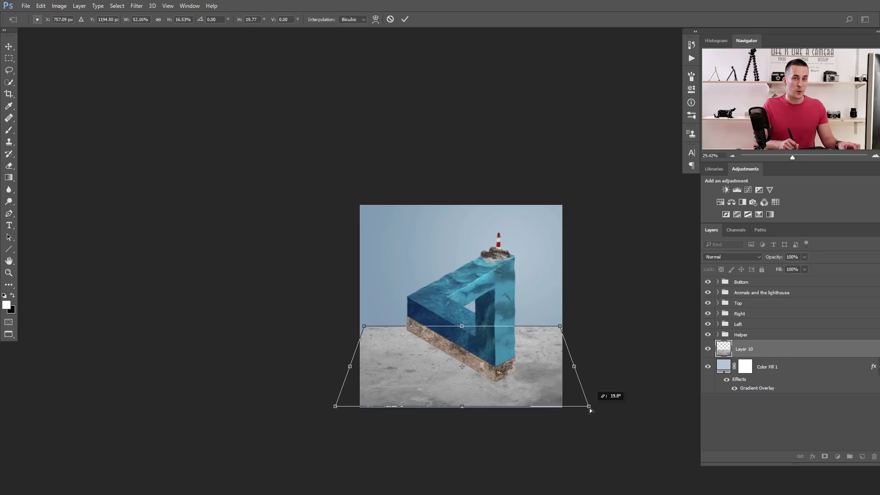
pyautogui.moveTo(590, 410); pyautogui.dragTo(716, 363)
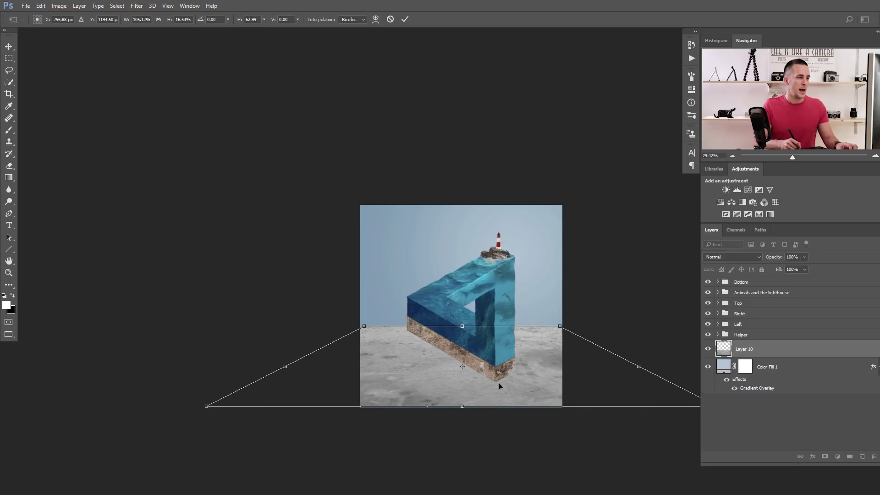
# Stretch and reposition the concrete floor so it spans the canvas width and covers everything below the horizon, and apply the transform.
pyautogui.moveTo(463, 406); pyautogui.dragTo(462, 415)
pyautogui.scroll(3, 460, 367)
pyautogui.moveTo(465, 374); pyautogui.dragTo(478, 361)
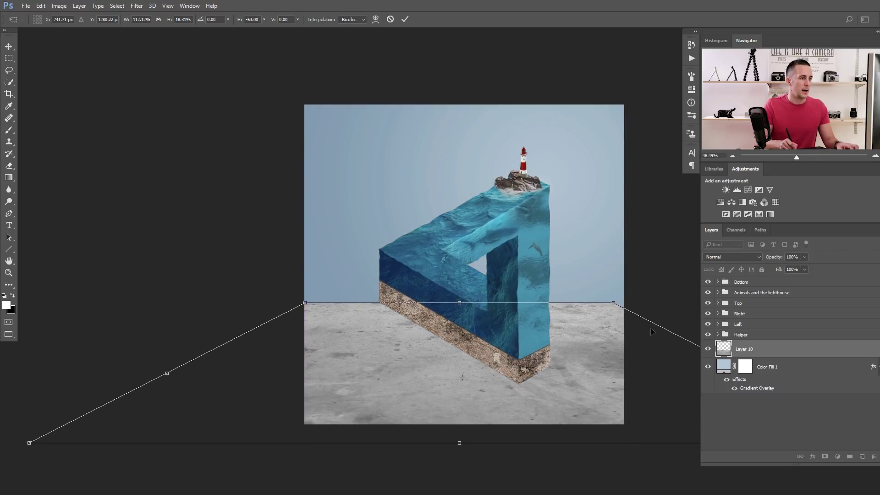
pyautogui.moveTo(166, 374); pyautogui.dragTo(152, 366)
pyautogui.moveTo(509, 350); pyautogui.dragTo(509, 351)
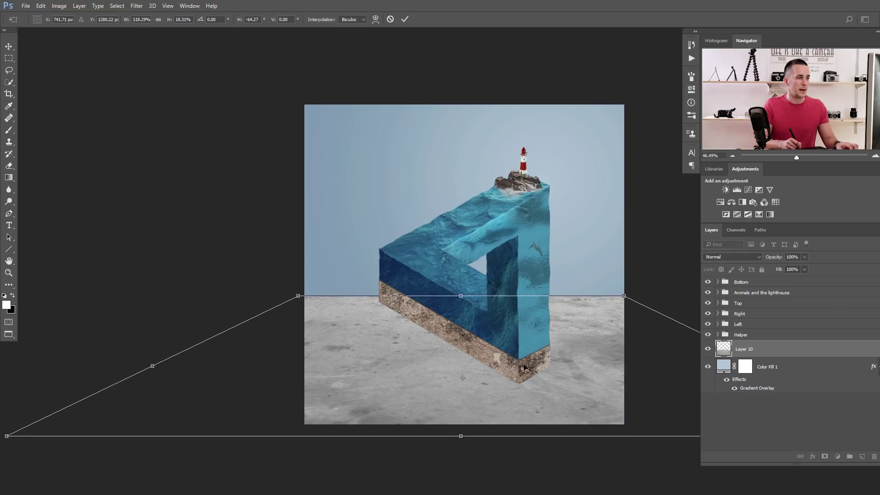
pyautogui.press('Return')
# Add a layer mask to the concrete floor and fade its horizon to the right of the triangle with a black 700 px brush at 20% opacity.
pyautogui.press('b')
pyautogui.moveTo(418, 314); pyautogui.dragTo(386, 292)
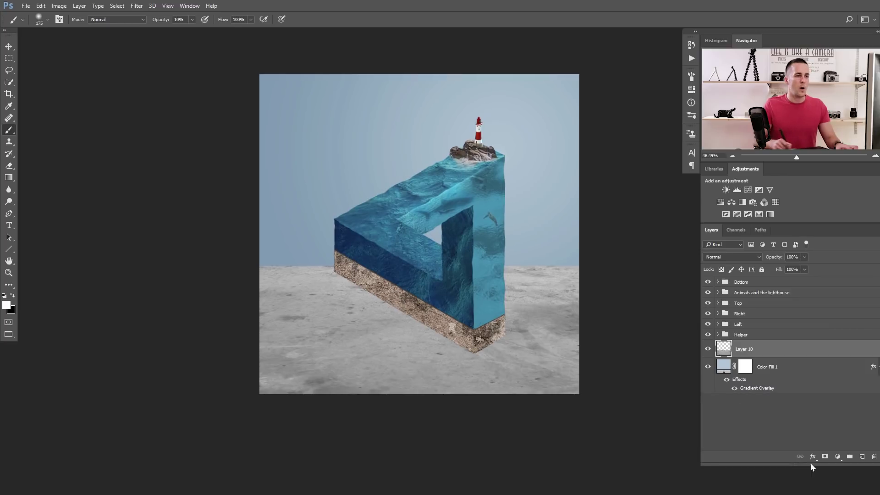
pyautogui.click(825, 456)
pyautogui.press(']')
pyautogui.press(']')
pyautogui.press(']')
pyautogui.press(']')
pyautogui.press(']')
pyautogui.press(']')
pyautogui.press(']')
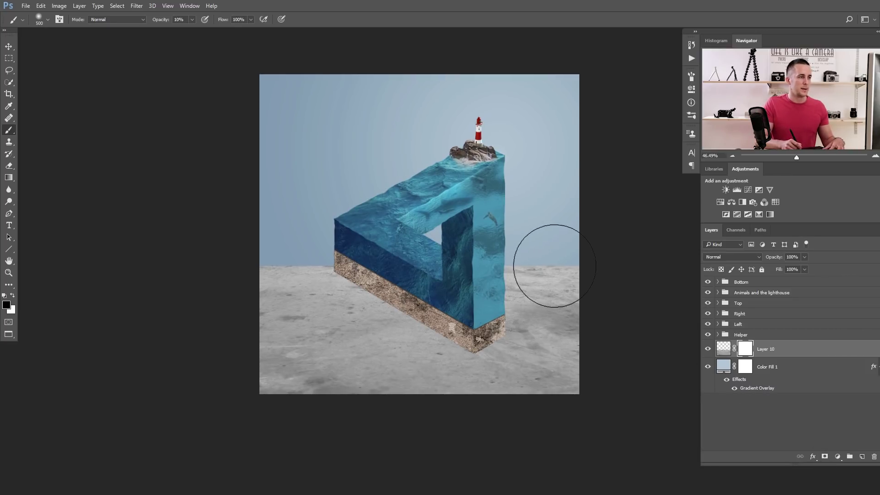
pyautogui.press('2')
pyautogui.rightClick(574, 263)
pyautogui.press('Return')
pyautogui.moveTo(570, 284)
pyautogui.mouseDown()
pyautogui.moveTo(596, 256)
pyautogui.moveTo(560, 226)
pyautogui.mouseUp()
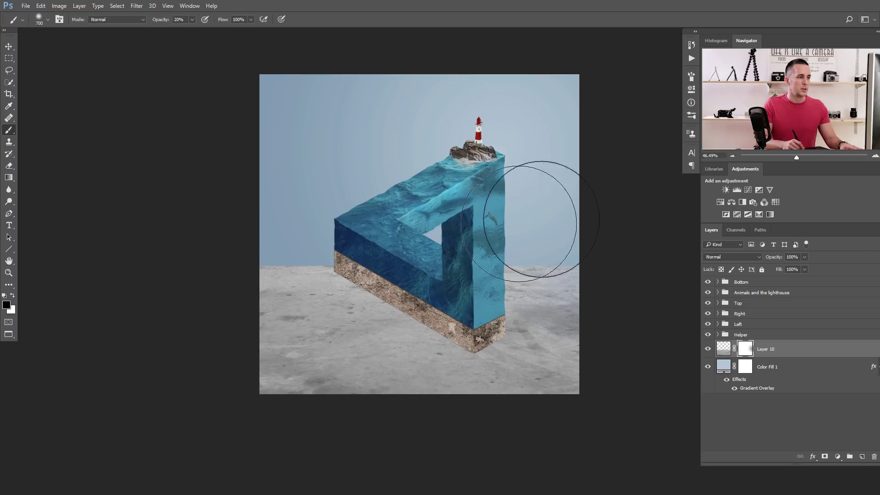
# Fade the floor's horizon left of the triangle and blend the concrete into the background with a 500 px brush at 20% opacity.
pyautogui.press('[')
pyautogui.press('[')
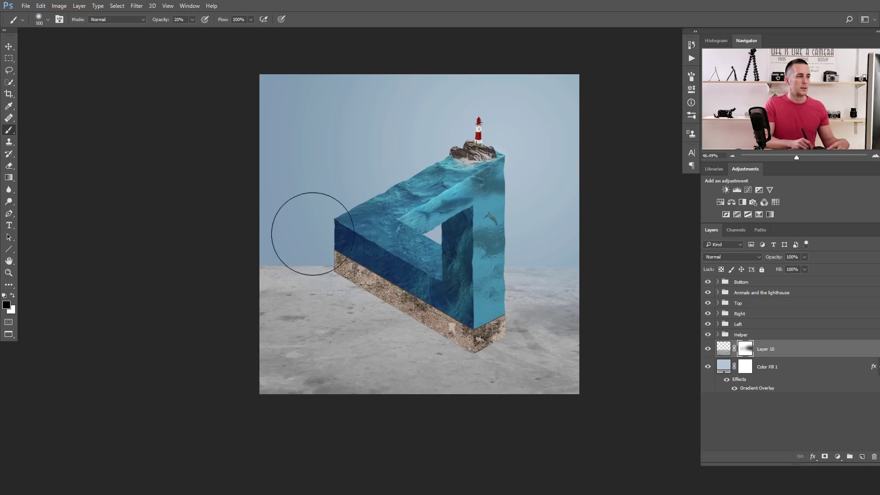
pyautogui.moveTo(302, 240)
pyautogui.mouseDown()
pyautogui.moveTo(349, 242)
pyautogui.moveTo(200, 236)
pyautogui.moveTo(223, 240)
pyautogui.moveTo(314, 212)
pyautogui.mouseUp()
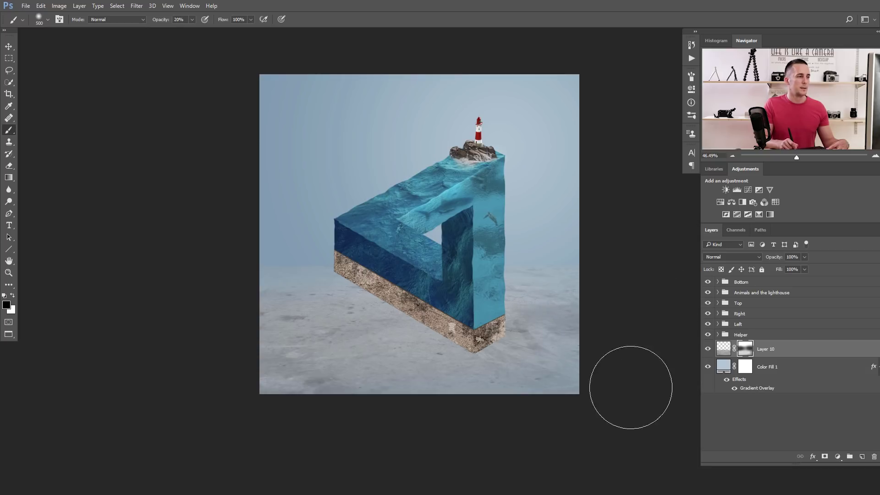
pyautogui.scroll(3, 482, 311)
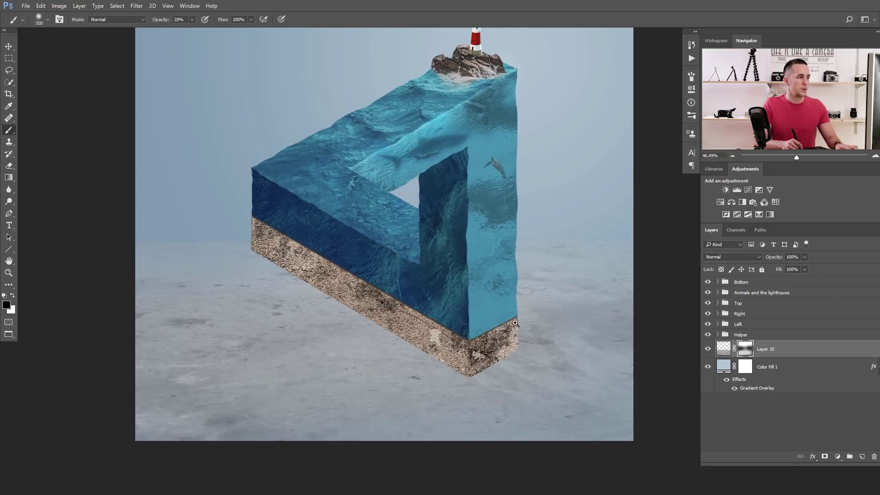
pyautogui.scroll(-2, 490, 334)
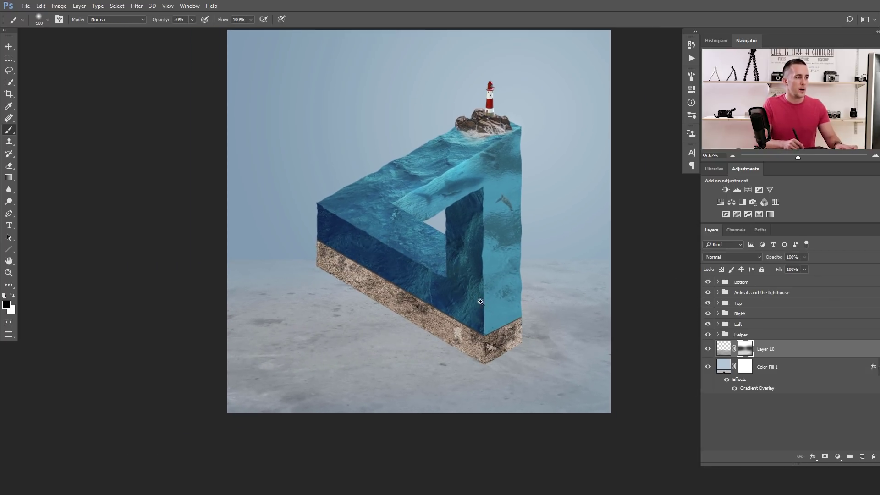
pyautogui.scroll(1, 482, 298)
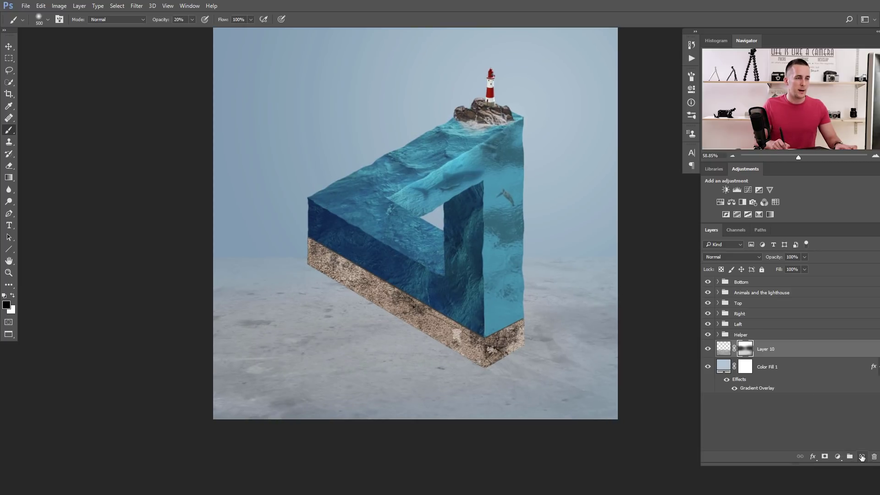
# Create a new layer above the concrete floor and name it Shadow.
pyautogui.click(862, 457)
pyautogui.press('x')
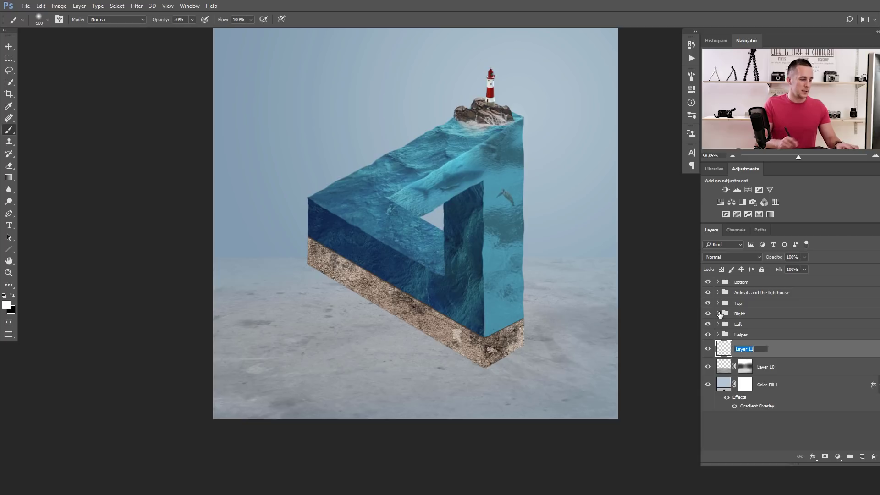
pyautogui.write('Shadow')
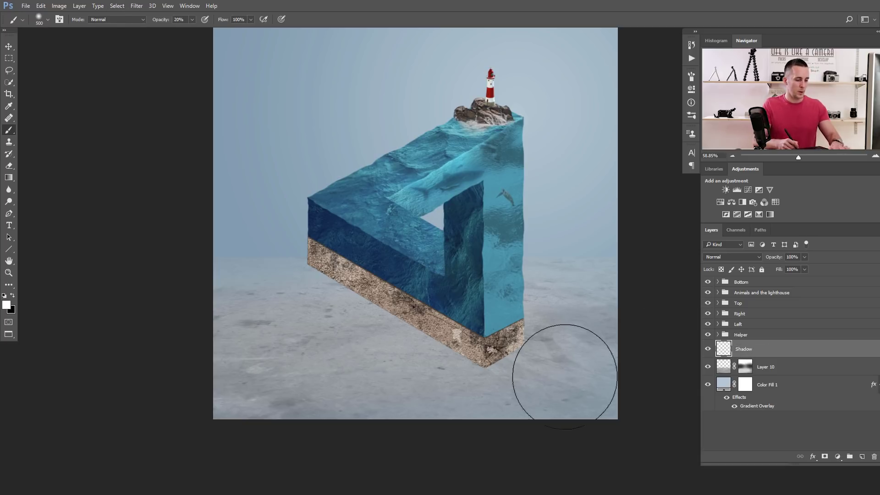
# Outline a ground shadow with the Pen tool from the base's long lower edge past the lower-left canvas corner, fill it black, and deselect.
pyautogui.write('p')
pyautogui.scroll(3, 304, 273)
pyautogui.click(315, 262)
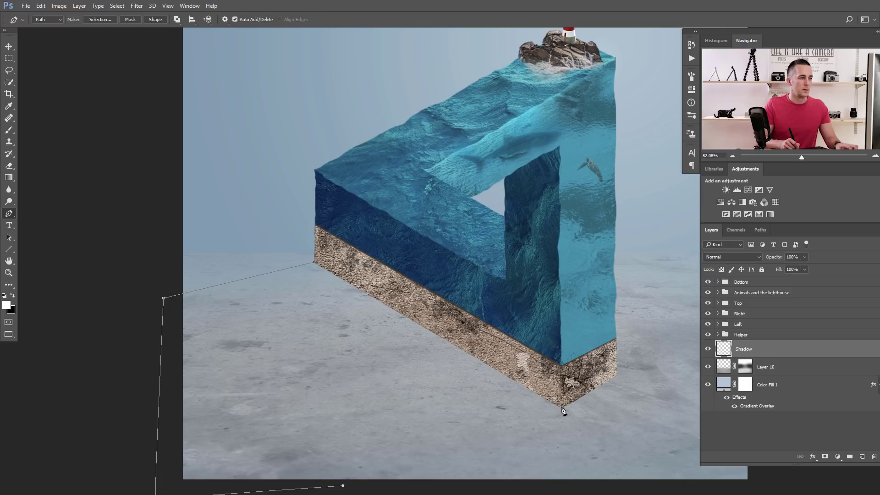
pyautogui.hotkey('ctrl', 'Return')
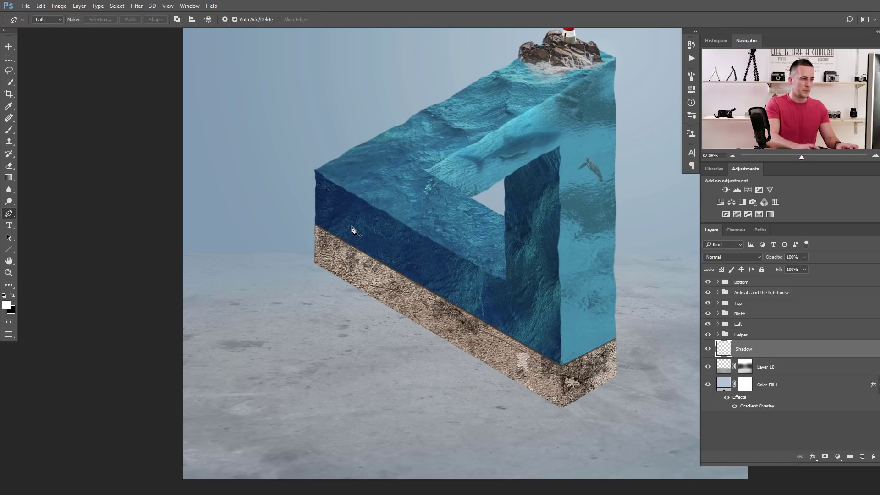
pyautogui.hotkey('ctrl', 'BackSpace')
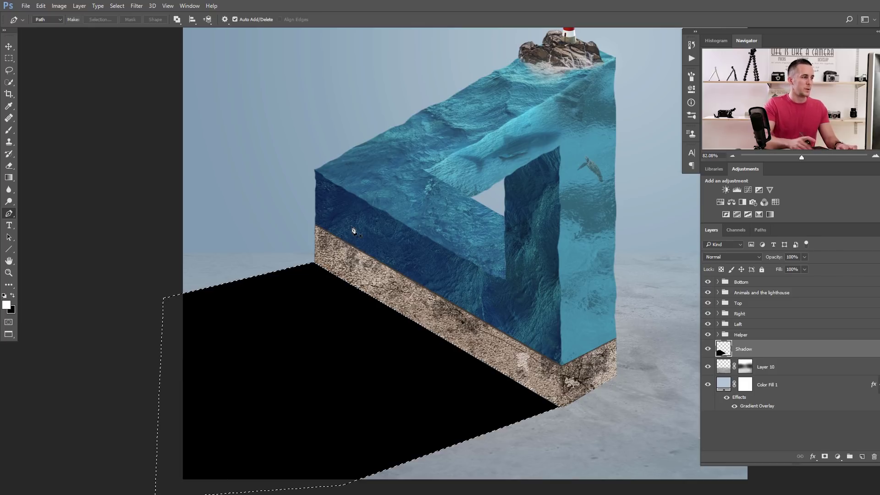
pyautogui.scroll(-3, 471, 363)
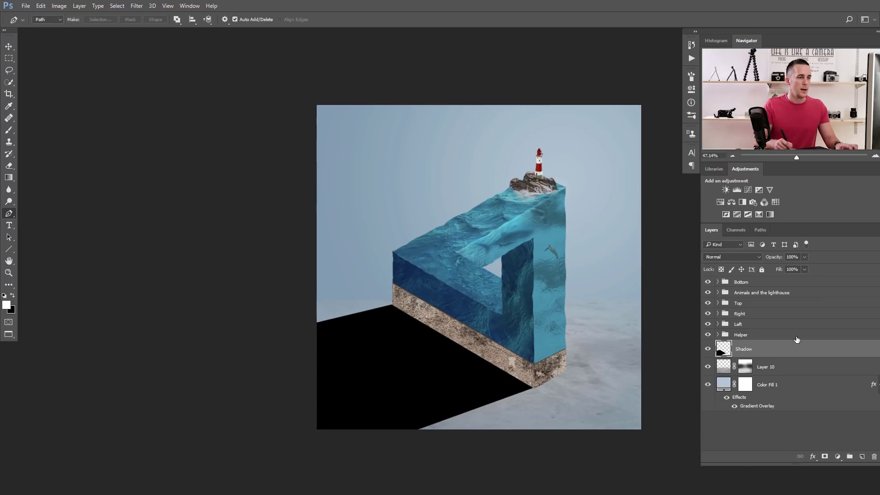
# Set the Shadow layer's opacity to 30% and add a layer mask to it.
pyautogui.moveTo(758, 258); pyautogui.dragTo(746, 260)
pyautogui.scroll(2, 511, 344)
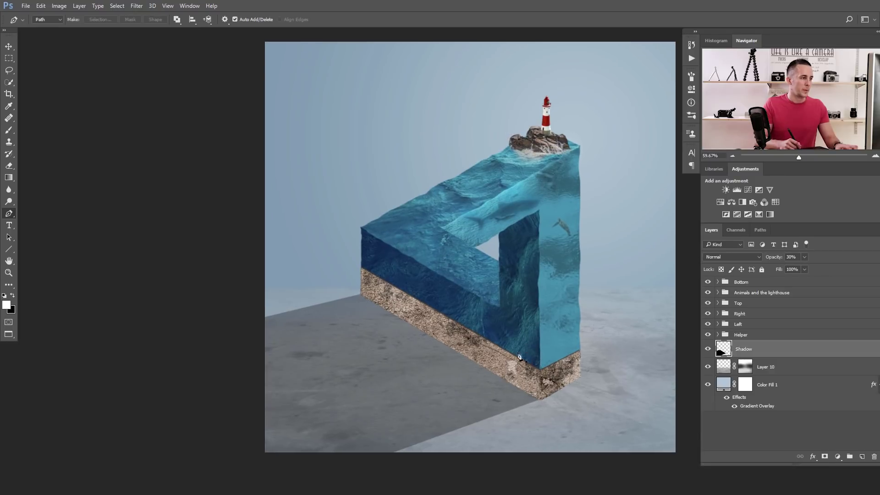
pyautogui.click(825, 457)
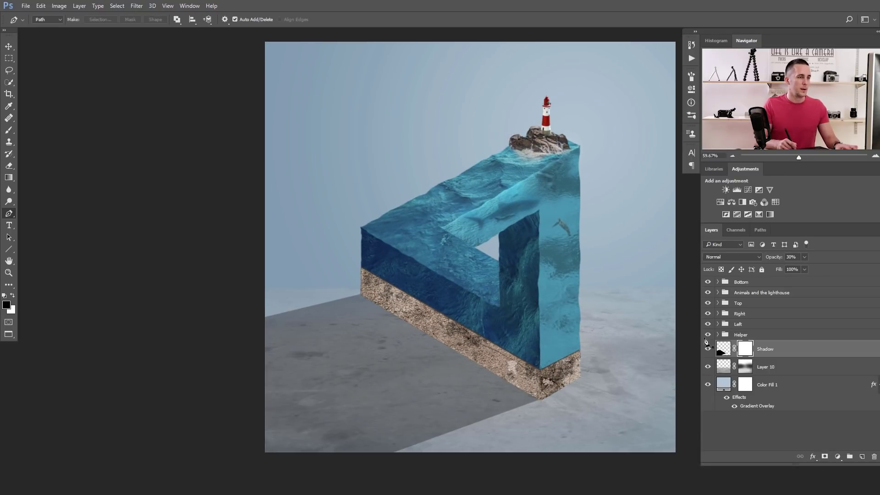
# Try several black-to-transparent gradients on the Shadow mask, undoing unsuitable ones, until the shadow fades out away from the concrete base.
pyautogui.click(10, 179)
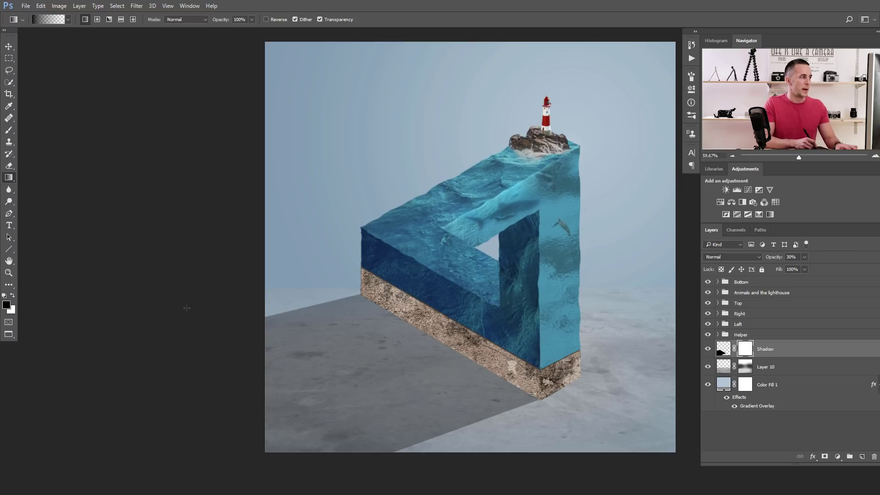
pyautogui.moveTo(376, 356); pyautogui.dragTo(428, 338)
pyautogui.hotkey('ctrl', 'z')
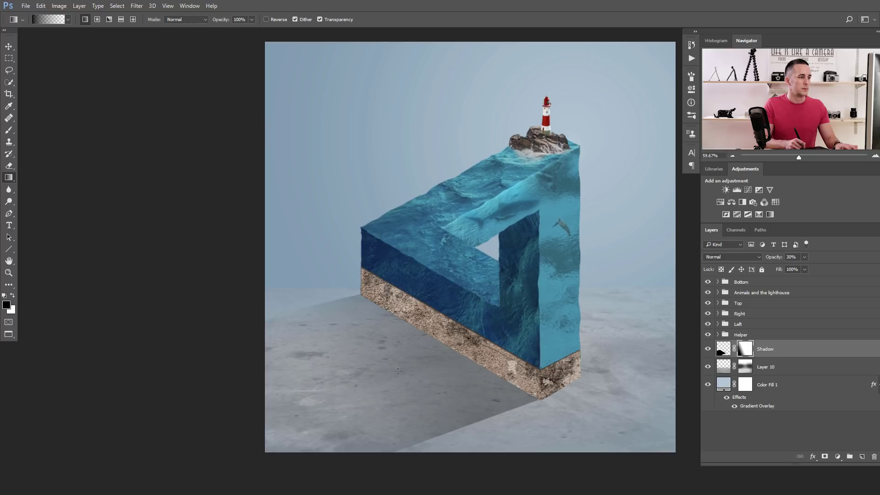
pyautogui.hotkey('ctrl', 'z')
pyautogui.moveTo(396, 380); pyautogui.dragTo(395, 380)
pyautogui.hotkey('ctrl', 'z')
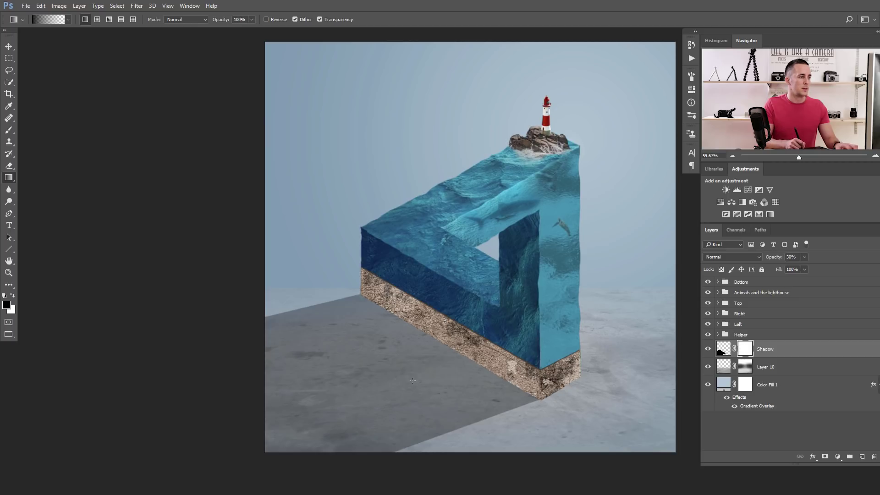
pyautogui.moveTo(468, 327); pyautogui.dragTo(469, 327)
pyautogui.hotkey('ctrl', 'z')
pyautogui.moveTo(403, 398); pyautogui.dragTo(447, 317)
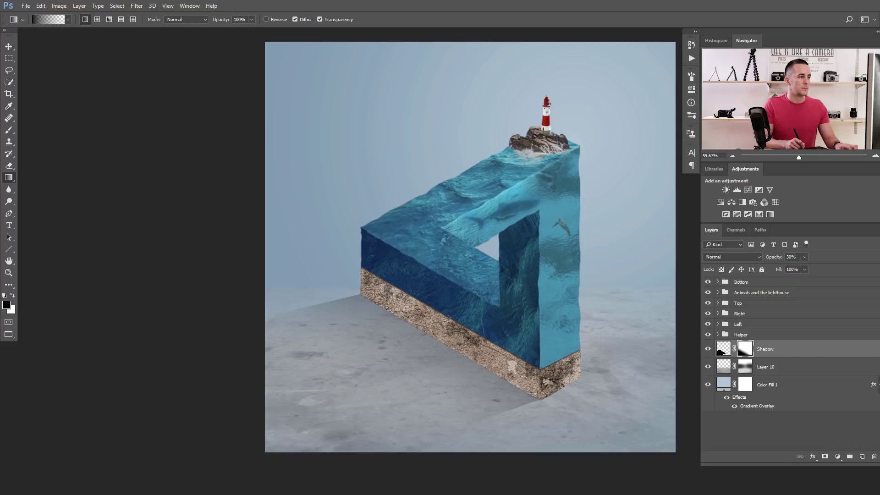
# Soften the shadow's far edge near the left of the canvas by painting black on its mask with a brush of up to 400 px at 20% opacity.
pyautogui.press('b')
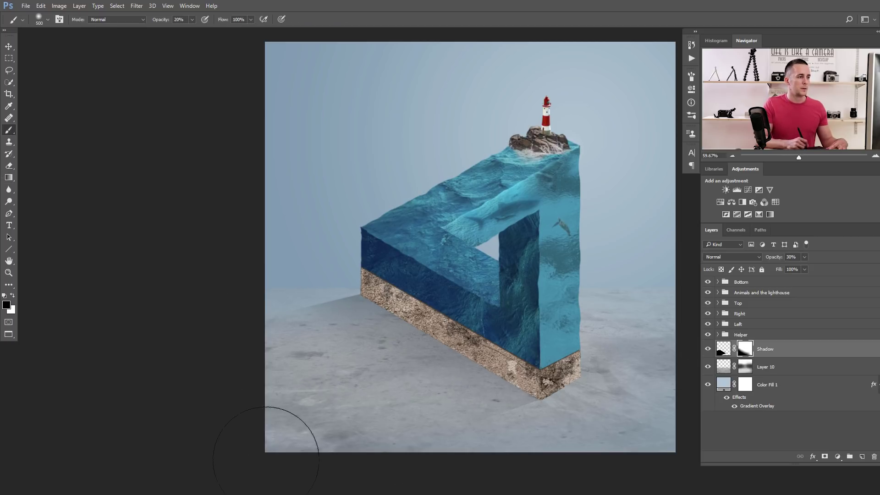
pyautogui.scroll(-3, 298, 356)
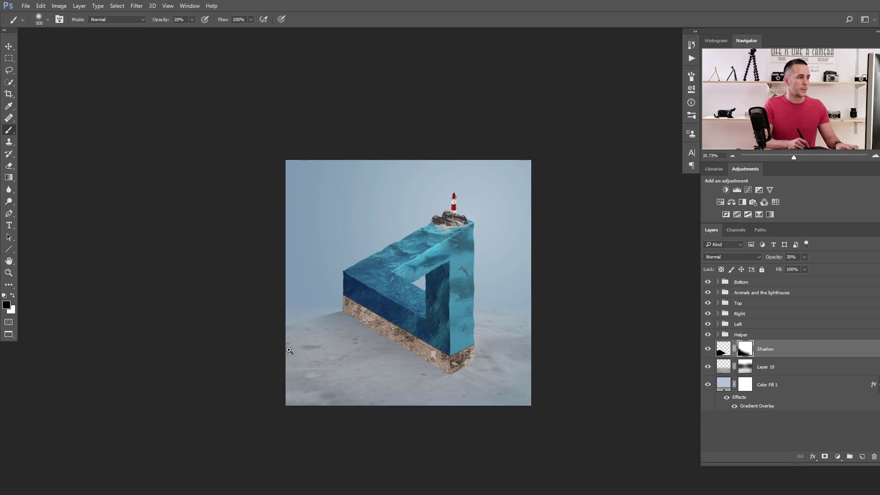
pyautogui.scroll(3, 289, 350)
pyautogui.press('[')
pyautogui.press('[')
pyautogui.press('[')
pyautogui.press('[')
pyautogui.press('[')
pyautogui.press('[')
pyautogui.press('[')
pyautogui.press('[')
pyautogui.press('[')
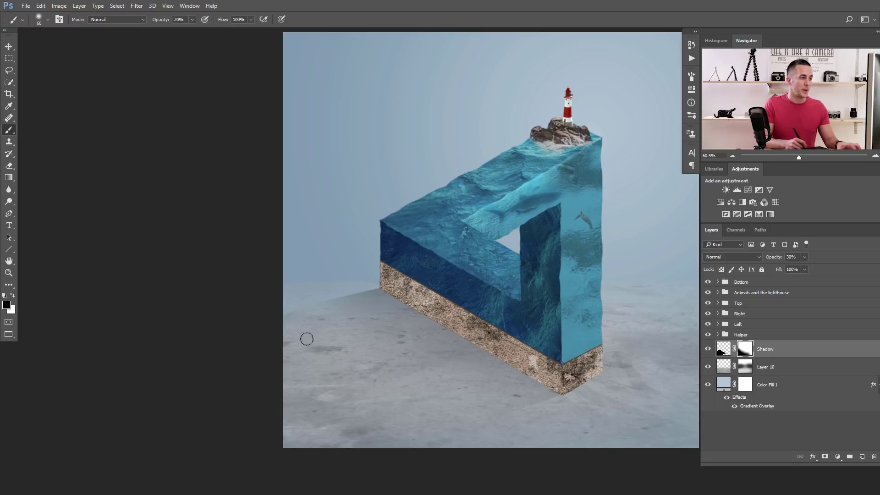
pyautogui.press(']')
pyautogui.press(']')
pyautogui.press(']')
pyautogui.press(']')
pyautogui.press(']')
pyautogui.press(']')
pyautogui.press(']')
pyautogui.press(']')
pyautogui.press(']')
pyautogui.press(']')
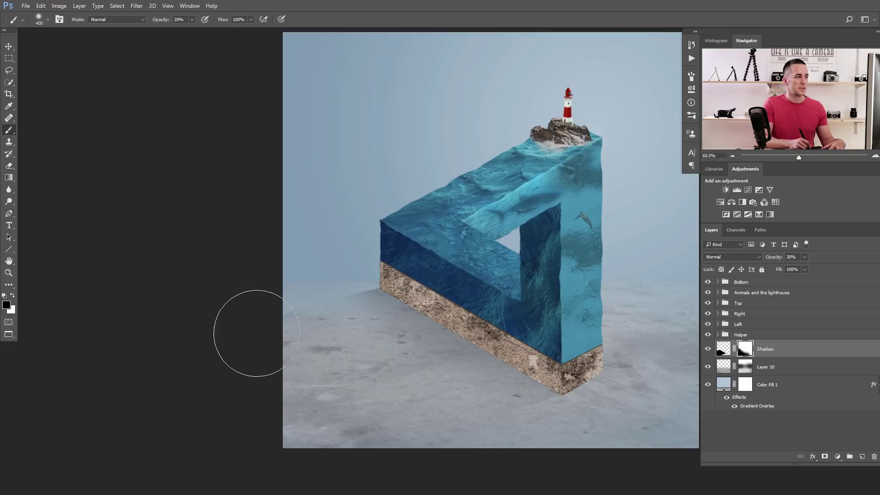
# Set the mask brush to 100% opacity and check the softened shadow against the whole composition.
pyautogui.press('0')
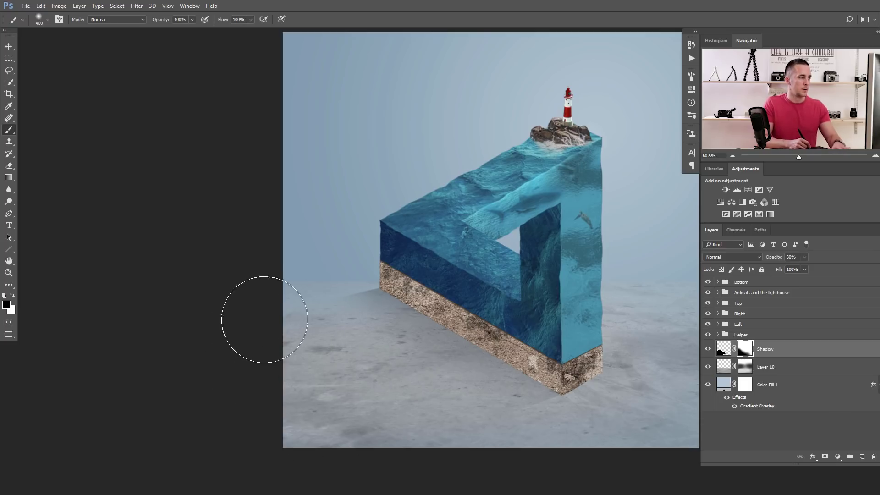
pyautogui.scroll(-3, 419, 364)
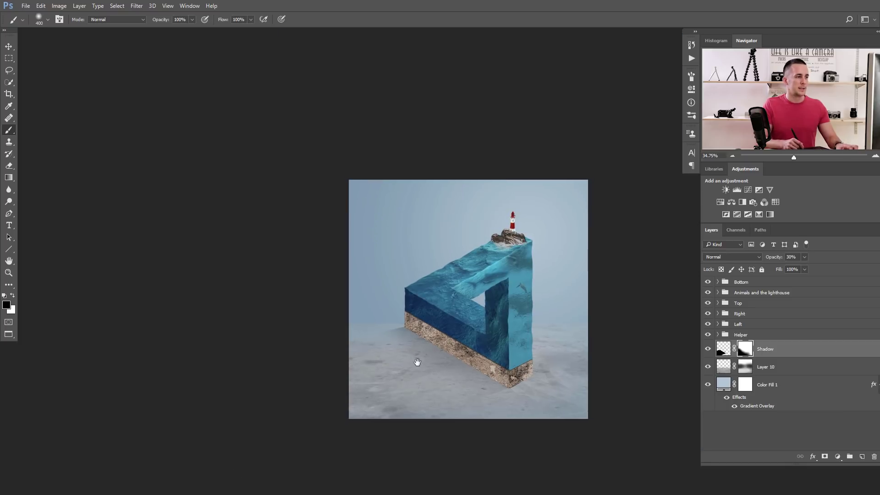
pyautogui.scroll(4, 441, 353)
pyautogui.scroll(-1, 440, 350)
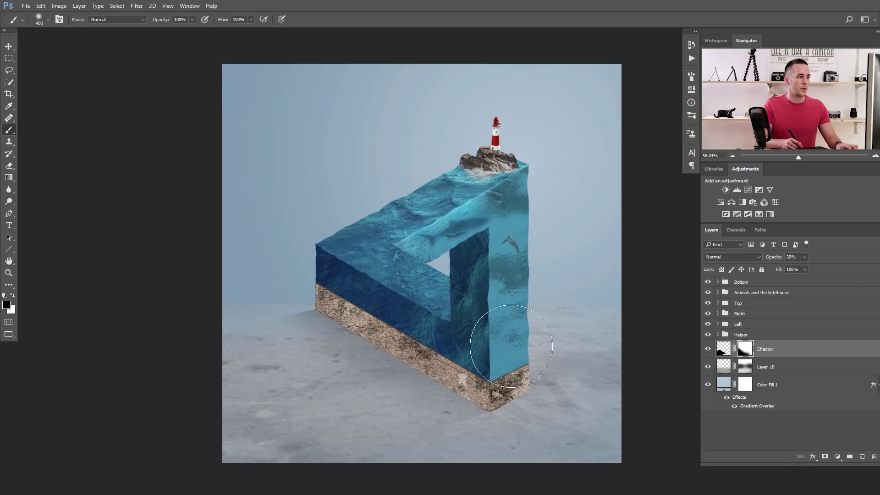
# Bring the shallow turquoise water photo into the triangle composite as a new layer above the Bottom group.
pyautogui.scroll(1, 501, 344)
pyautogui.press('[')
pyautogui.press('[')
pyautogui.press('[')
pyautogui.press('[')
pyautogui.press('[')
pyautogui.press('[')
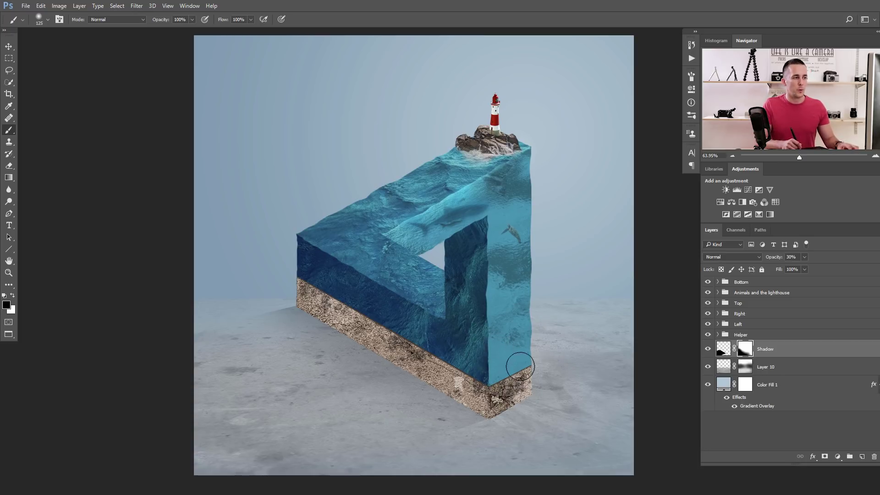
pyautogui.hotkey('ctrl', 'Tab')
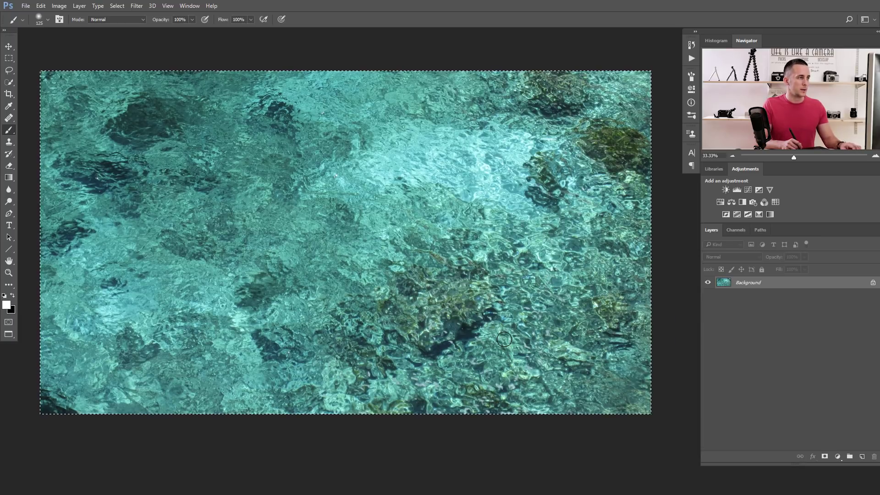
pyautogui.hotkey('ctrl', 'Tab')
pyautogui.press('x')
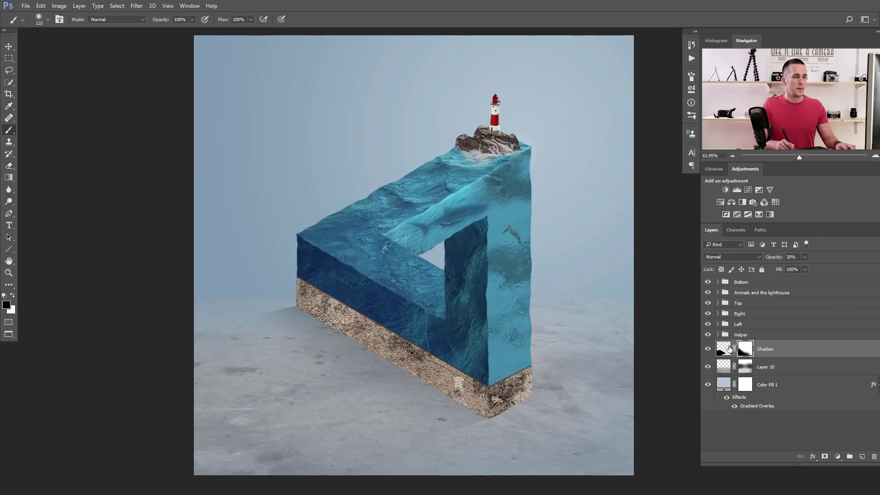
pyautogui.click(727, 285)
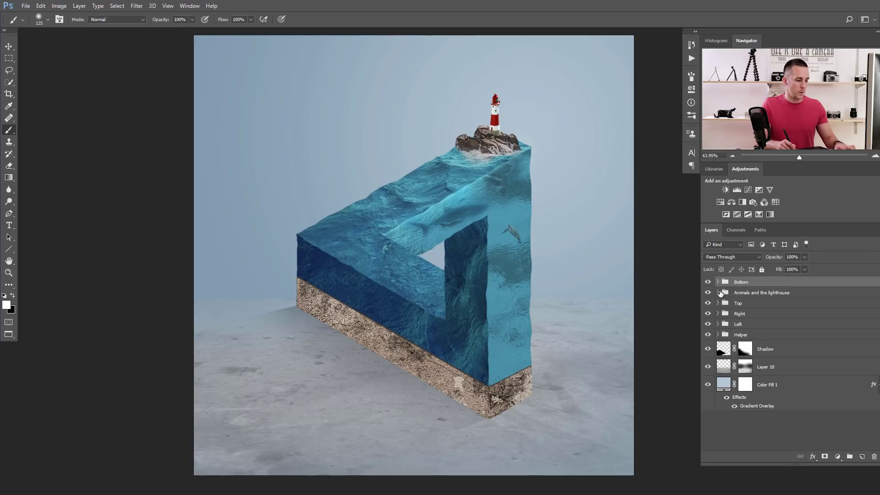
pyautogui.press('x')
pyautogui.hotkey('ctrl', 'v')
# Scale down the pasted water texture, position it over the lower part of the triangle's right column, and hide it.
pyautogui.hotkey('ctrl', 't')
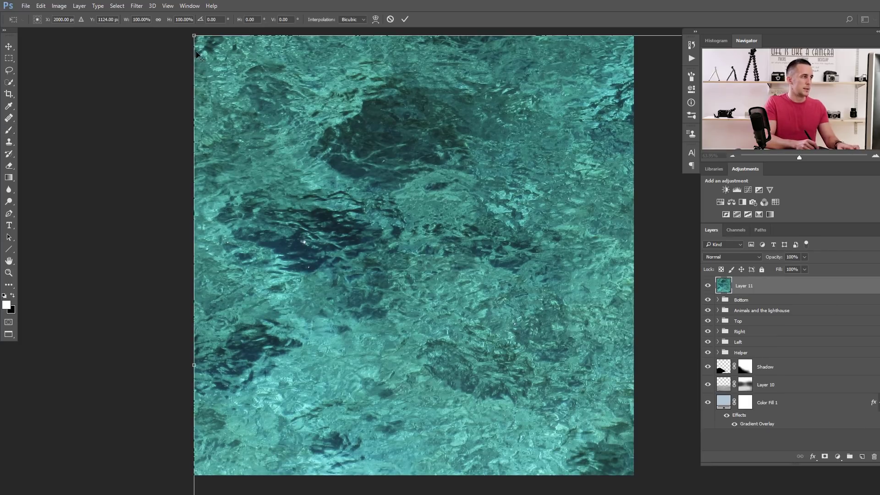
pyautogui.moveTo(196, 40); pyautogui.dragTo(238, 252)
pyautogui.moveTo(499, 260); pyautogui.dragTo(528, 389)
pyautogui.moveTo(615, 307); pyautogui.dragTo(531, 337)
pyautogui.moveTo(533, 378)
pyautogui.mouseDown()
pyautogui.moveTo(543, 390)
pyautogui.moveTo(505, 335)
pyautogui.mouseUp()
pyautogui.press('Return')
pyautogui.press('b')
pyautogui.click(707, 286)
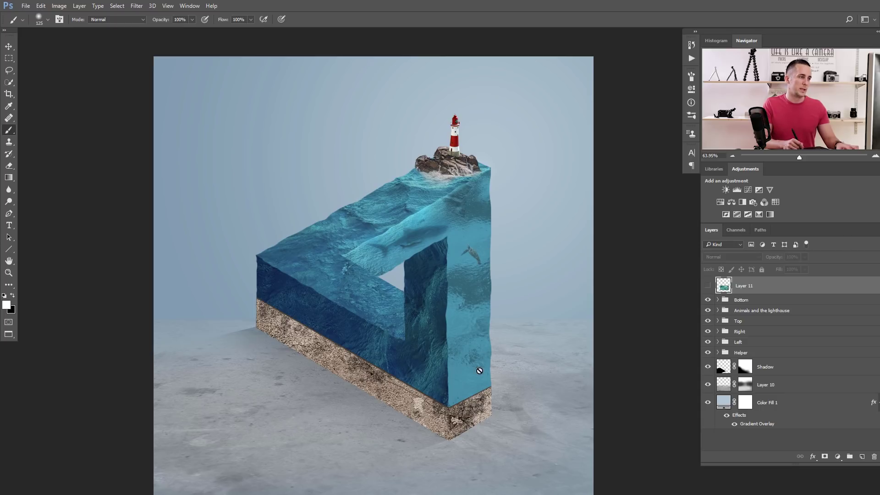
# Load the Right layer's mask as a selection, show the water texture layer again and mask it to that shape.
pyautogui.click(718, 353)
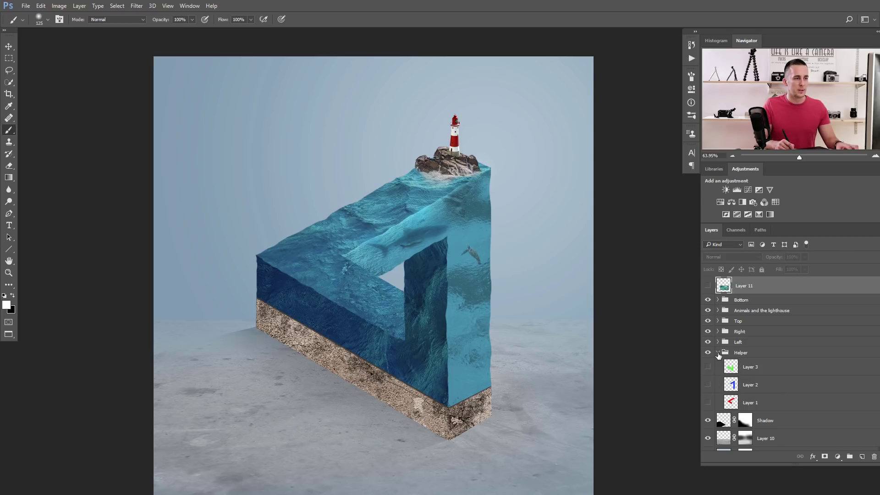
pyautogui.click(718, 353)
pyautogui.click(719, 332)
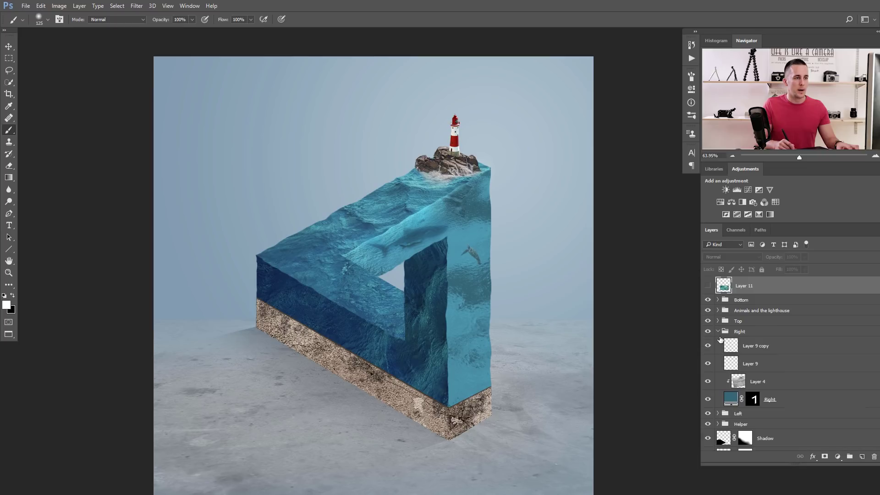
pyautogui.keyDown('ctrl'); pyautogui.click(754, 405); pyautogui.keyUp('ctrl')
pyautogui.click(708, 286)
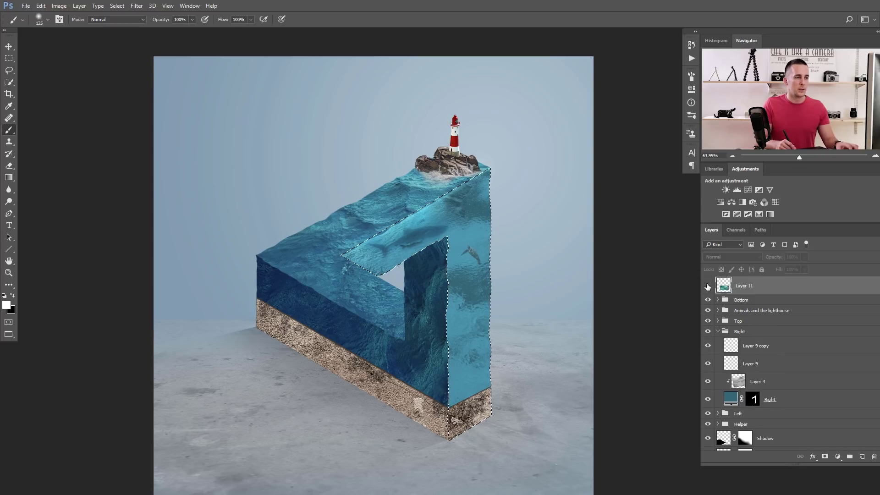
pyautogui.click(824, 459)
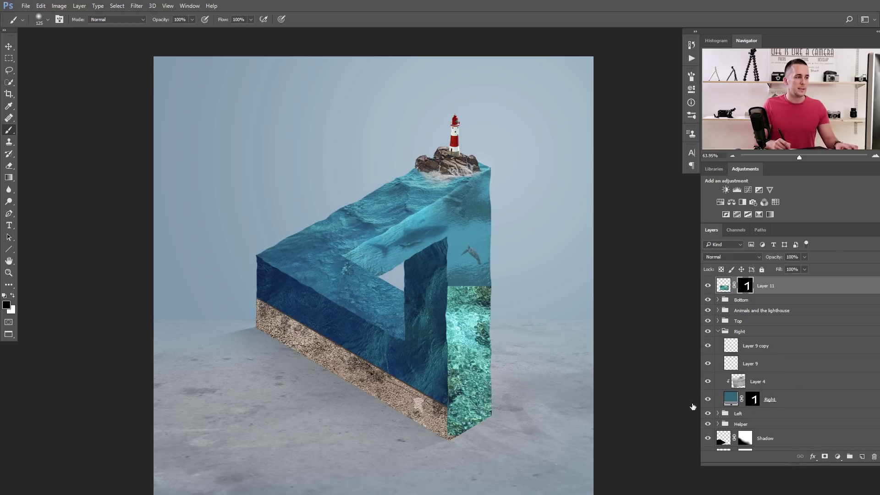
# Lower Layer 11's opacity to 28% and place the layer in its own group.
pyautogui.scroll(2, 460, 350)
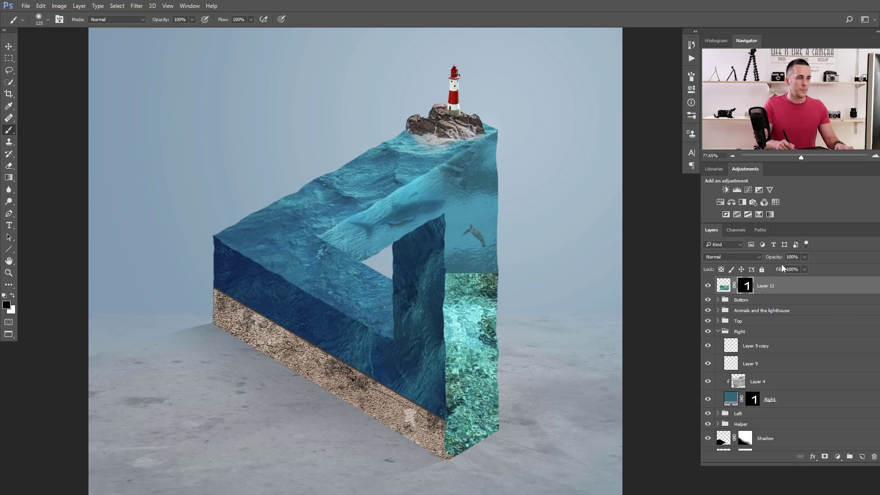
pyautogui.scroll(1, 475, 355)
pyautogui.moveTo(759, 263); pyautogui.dragTo(747, 265)
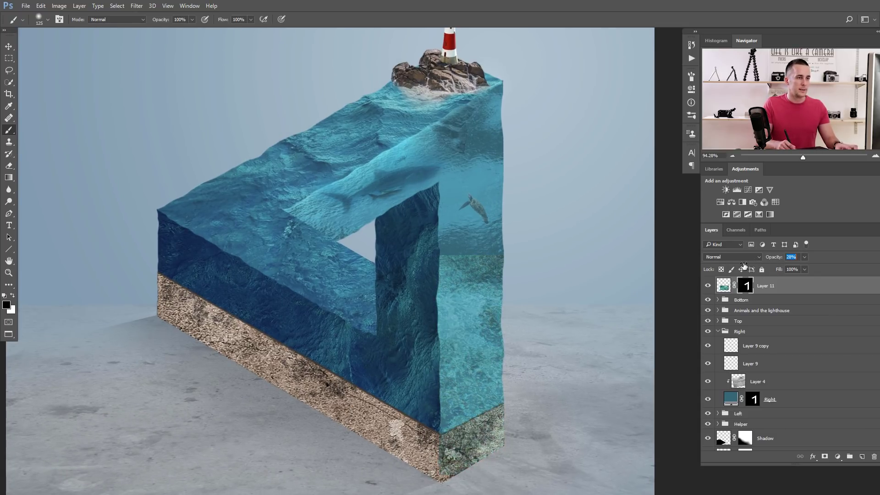
pyautogui.press('x')
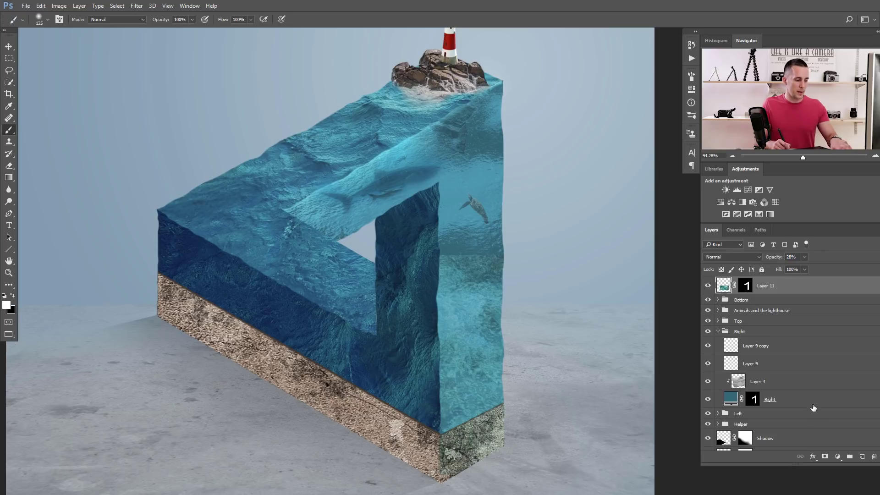
pyautogui.hotkey('ctrl', 'g')
pyautogui.click(739, 298)
pyautogui.moveTo(776, 259); pyautogui.dragTo(784, 261)
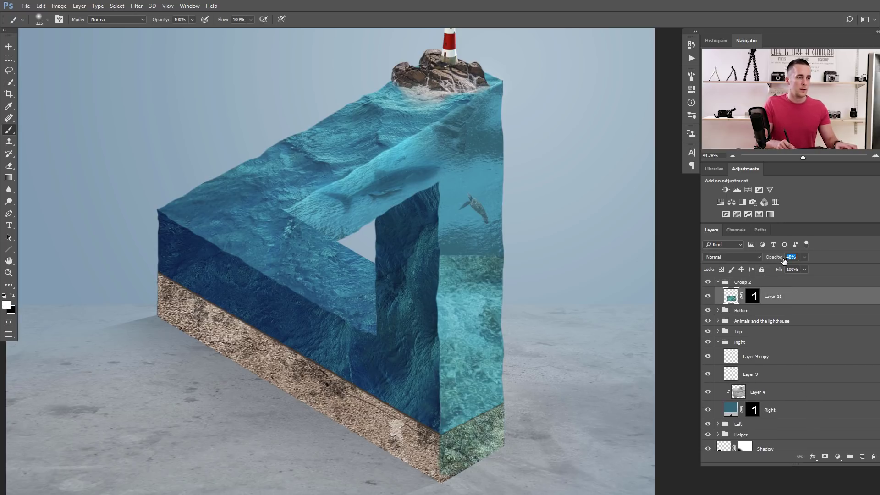
pyautogui.click(734, 282)
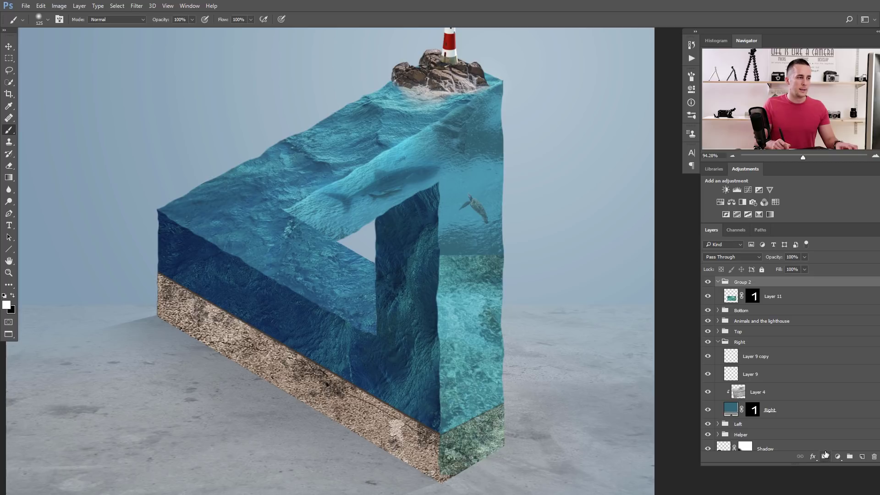
pyautogui.hotkey('alt', '[')
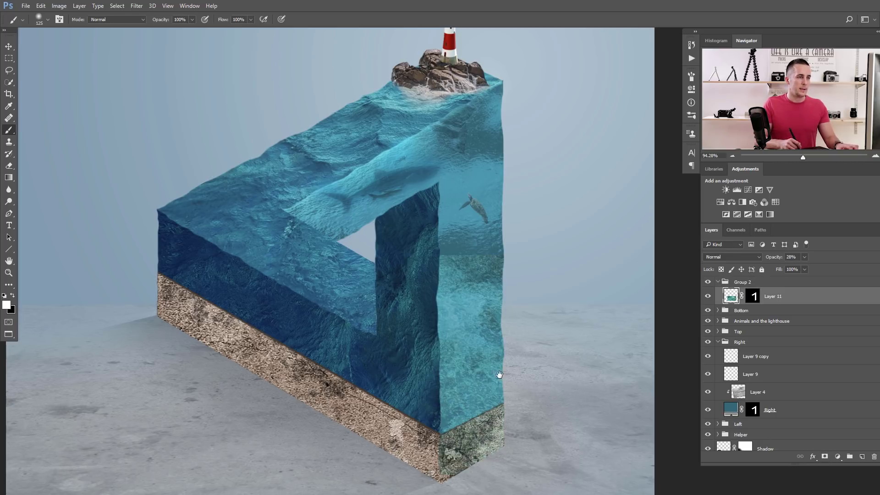
pyautogui.click(752, 283)
# Outline a triangle at the right column's lower corner above the concrete with the Pen tool and use it as Group 2's mask.
pyautogui.scroll(4, 447, 408)
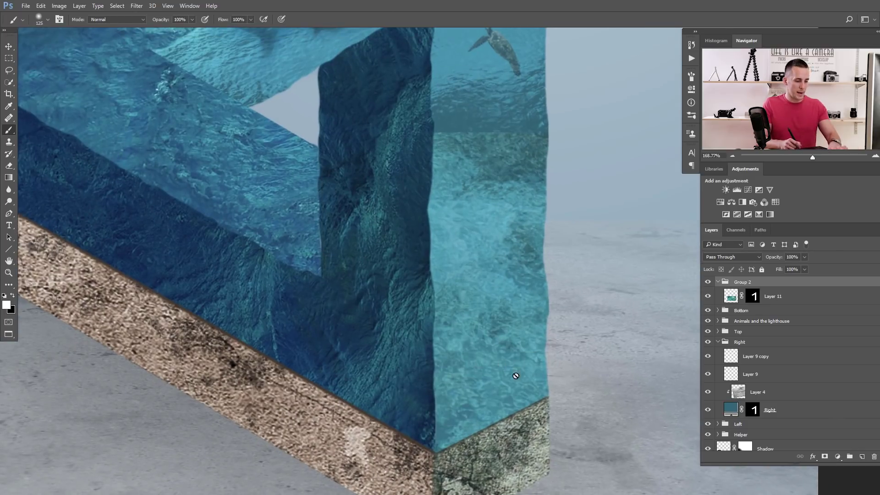
pyautogui.press('p')
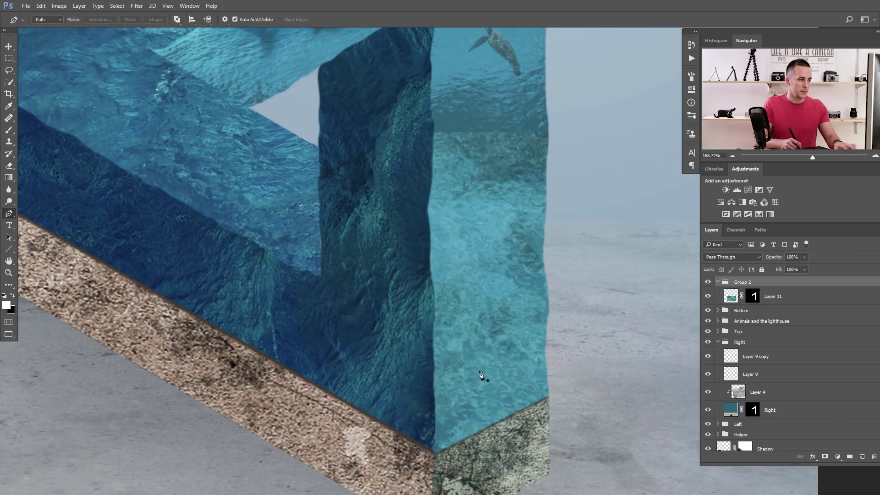
pyautogui.click(549, 397)
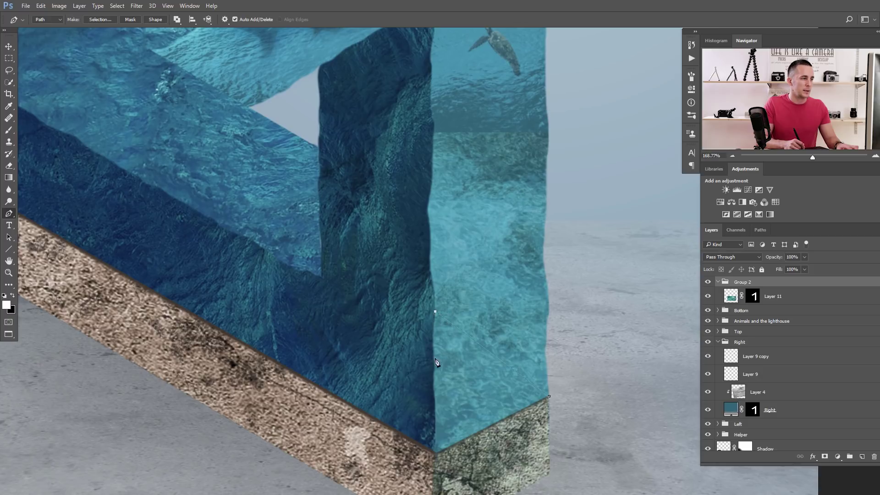
pyautogui.click(433, 453)
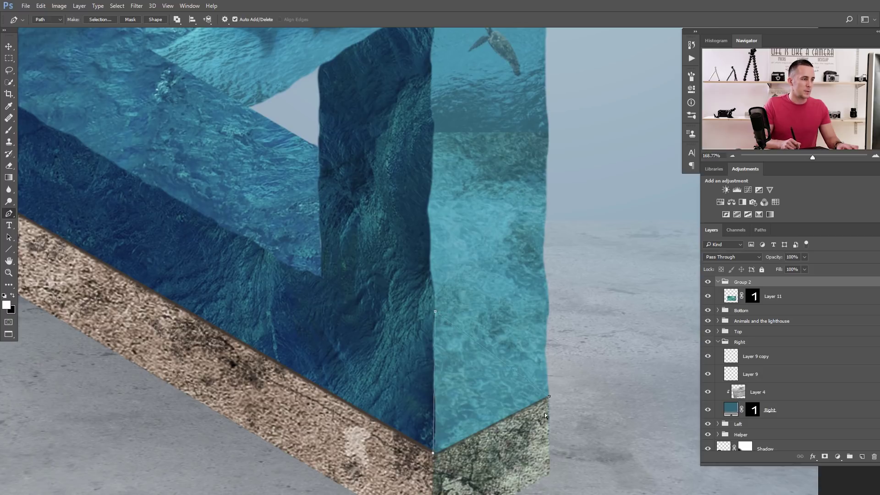
pyautogui.click(550, 398)
pyautogui.hotkey('ctrl', 'Return')
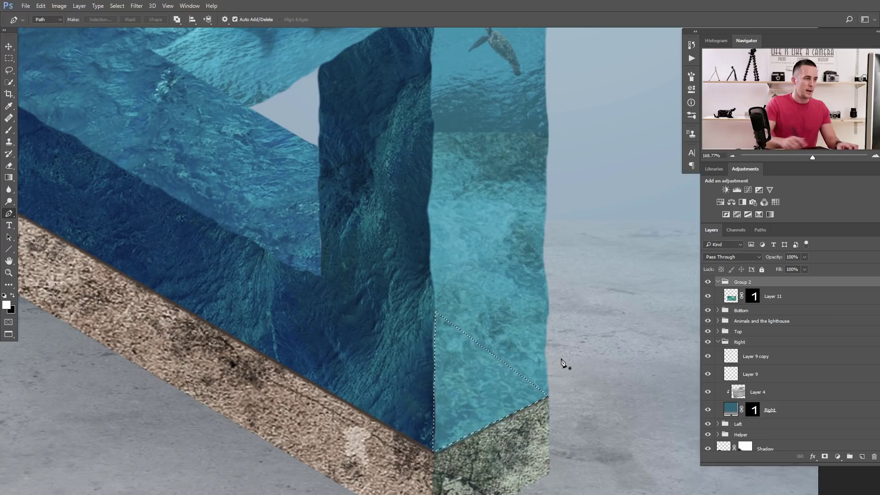
pyautogui.click(825, 456)
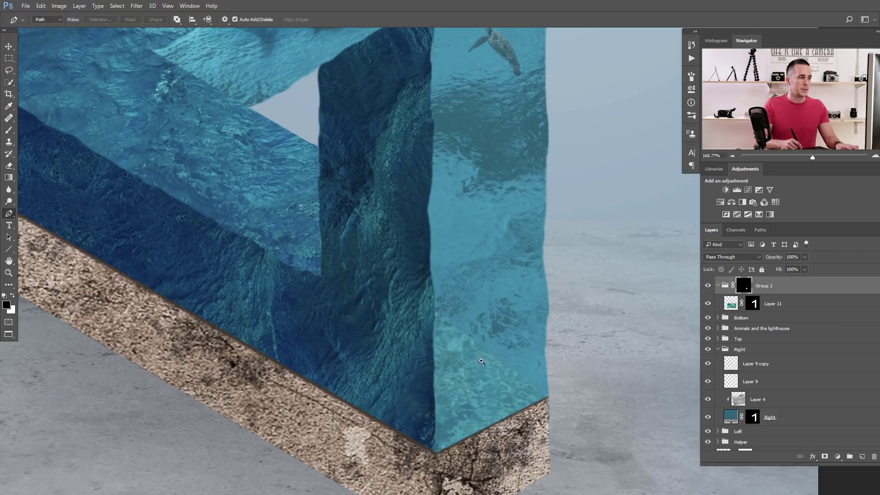
# Make the seabed triangle's sloping edge irregular by painting black on the Group 2 mask with a harder 15 px brush.
pyautogui.hotkey('ctrl', '0')
pyautogui.scroll(3, 413, 373)
pyautogui.scroll(1, 421, 371)
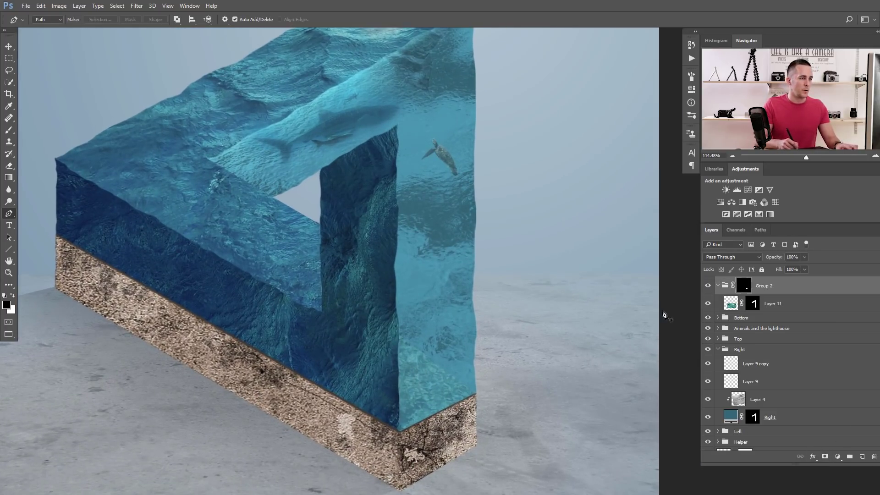
pyautogui.scroll(1, 424, 337)
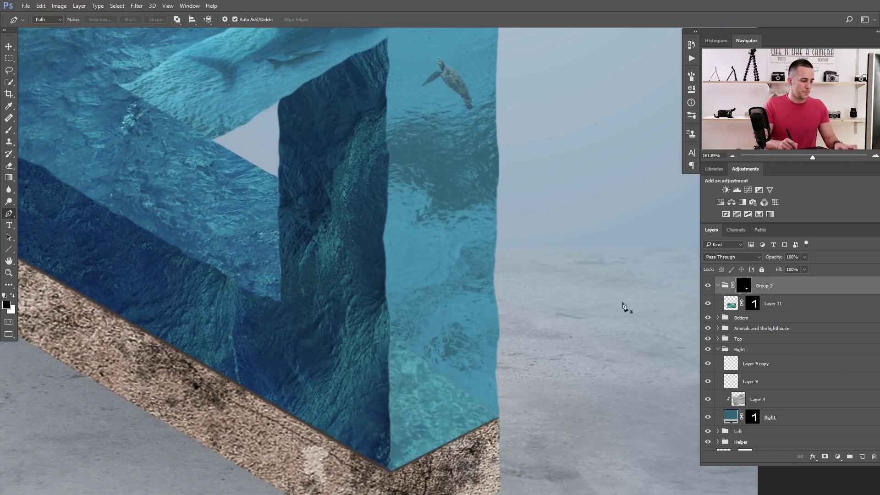
pyautogui.press('b')
pyautogui.rightClick(441, 365)
pyautogui.moveTo(511, 387); pyautogui.dragTo(523, 387)
pyautogui.press('Return')
pyautogui.press('[')
pyautogui.press('[')
pyautogui.press('[')
pyautogui.press('[')
pyautogui.press('[')
pyautogui.press('[')
pyautogui.press('[')
pyautogui.press('[')
pyautogui.press('[')
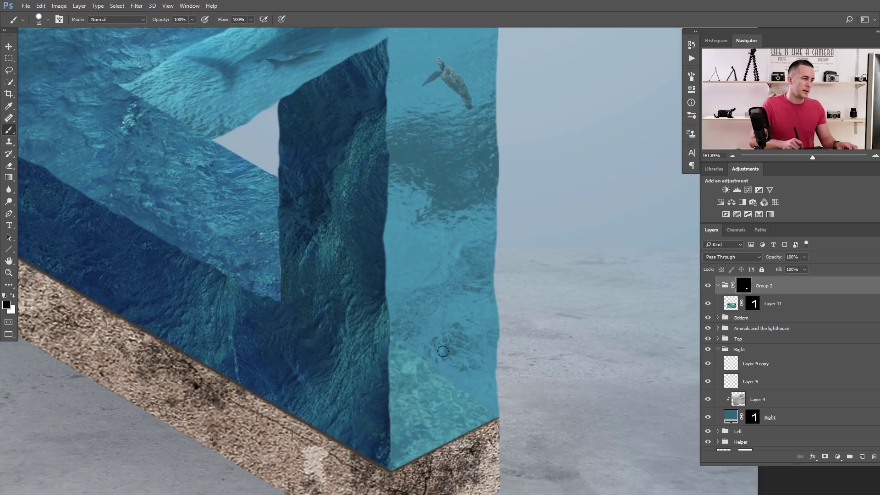
pyautogui.moveTo(427, 346)
pyautogui.mouseDown()
pyautogui.moveTo(388, 365)
pyautogui.moveTo(435, 358)
pyautogui.mouseUp()
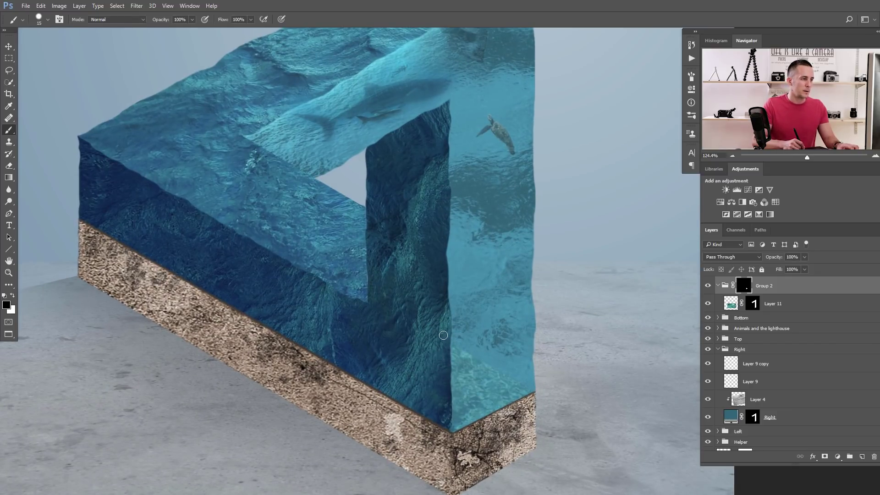
pyautogui.moveTo(496, 346)
pyautogui.mouseDown()
pyautogui.moveTo(492, 370)
pyautogui.moveTo(460, 409)
pyautogui.mouseUp()
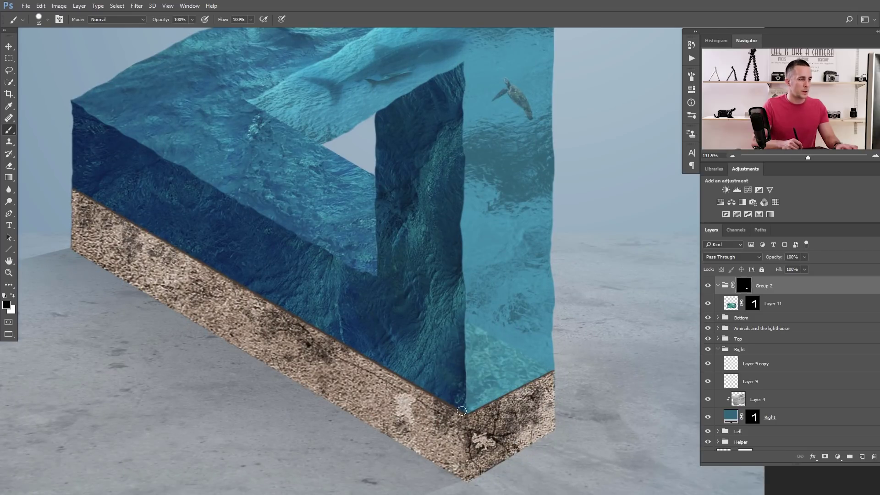
# Blend the seabed texture into the water by painting black on Layer 11's mask with a soft brush of up to 90 px at 30% opacity.
pyautogui.click(755, 308)
pyautogui.rightClick(535, 306)
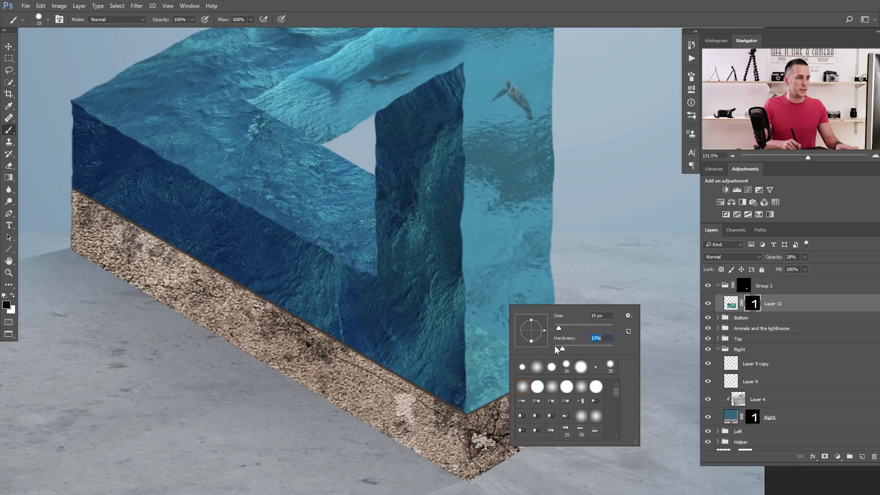
pyautogui.press('Return')
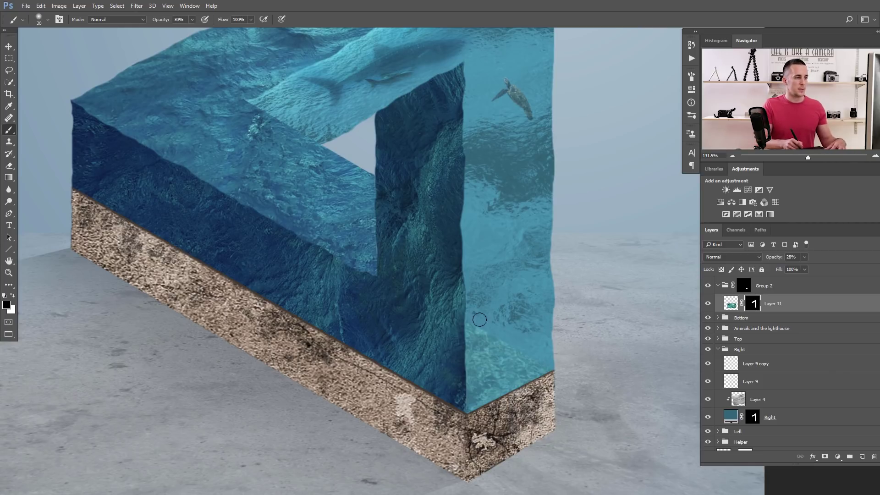
pyautogui.press(']')
pyautogui.press(']')
pyautogui.press(']')
pyautogui.press(']')
pyautogui.press(']')
pyautogui.press(']')
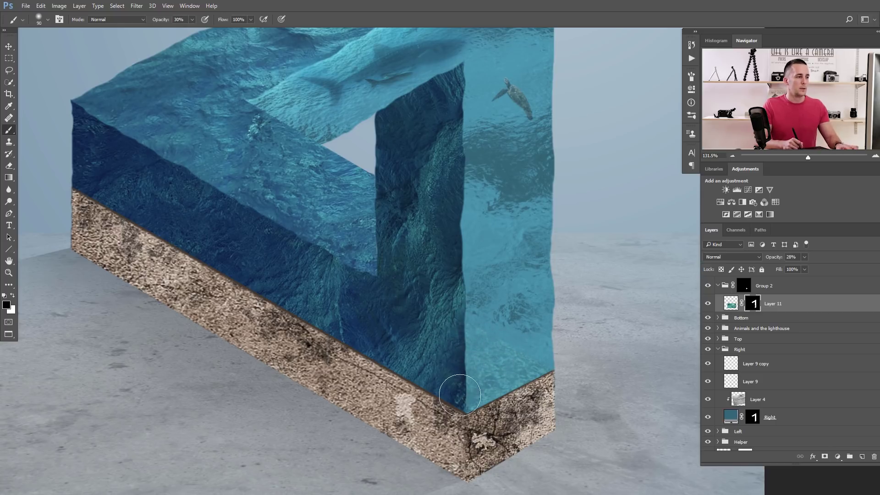
pyautogui.hotkey('ctrl', '0')
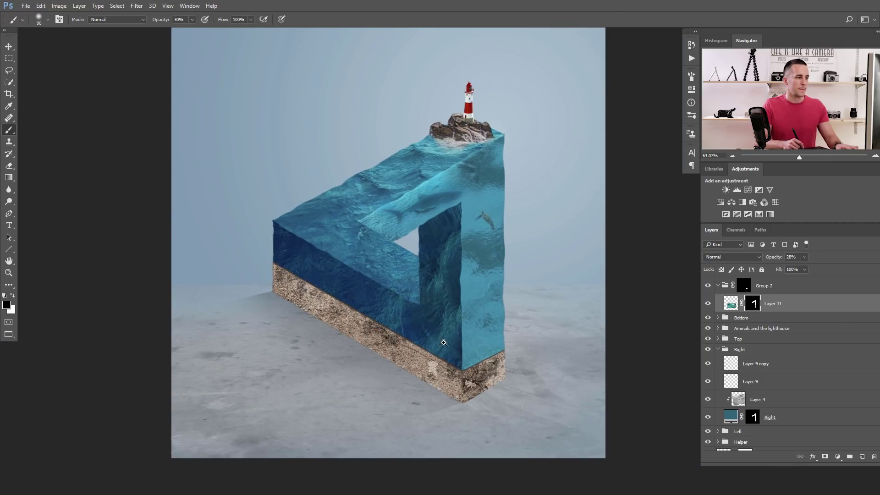
pyautogui.scroll(3, 443, 342)
pyautogui.press('x')
pyautogui.scroll(-5, 488, 358)
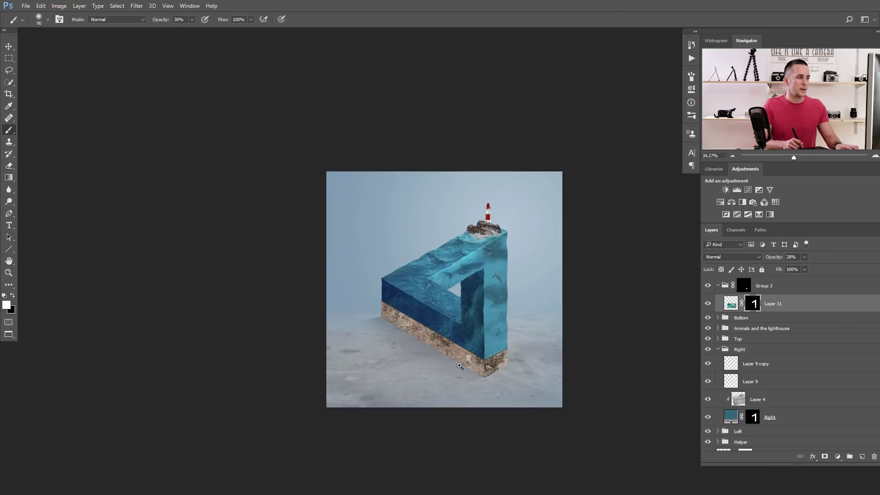
pyautogui.scroll(5, 460, 366)
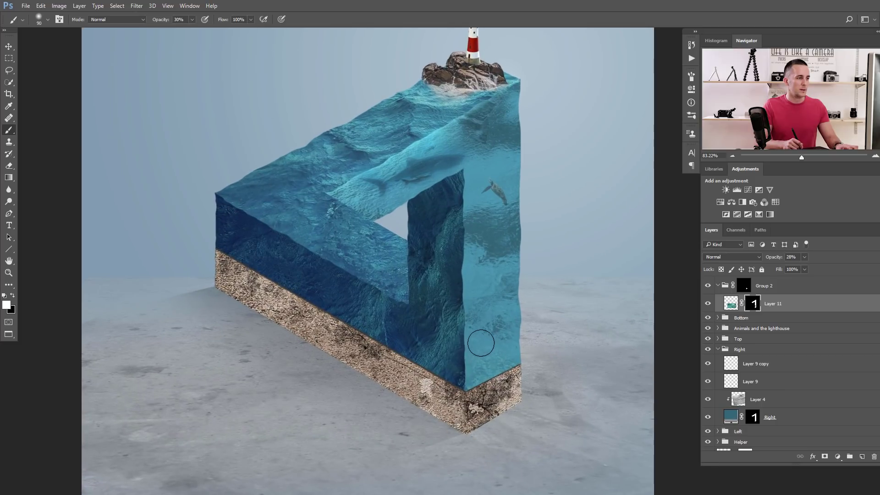
# Bring the bird silhouettes from their separate document into the triangle composite as a new layer above Group 2.
pyautogui.scroll(-3, 460, 359)
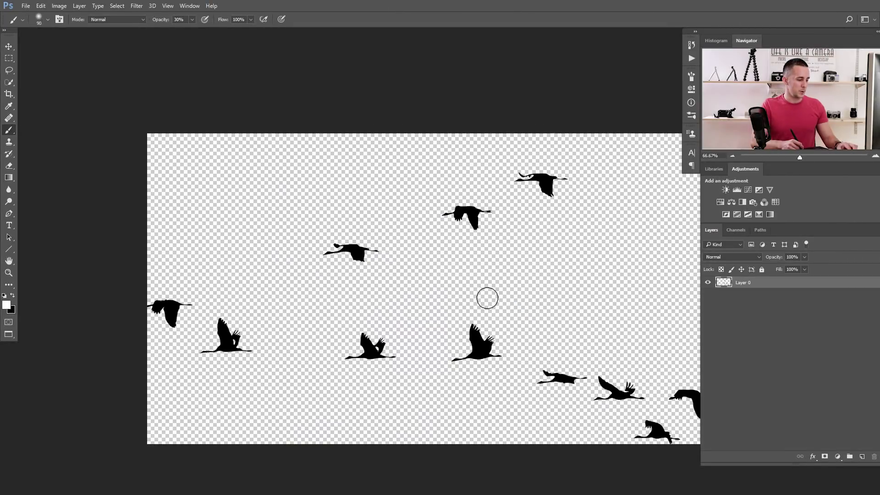
pyautogui.press('c')
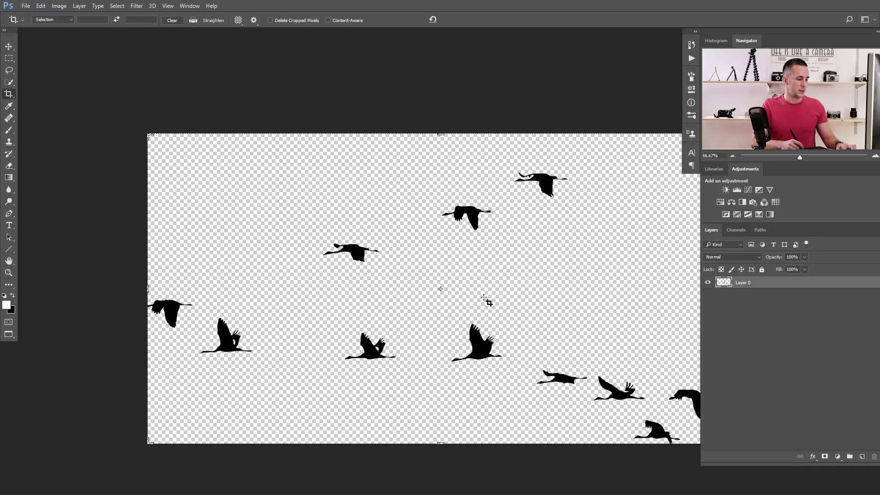
pyautogui.press('b')
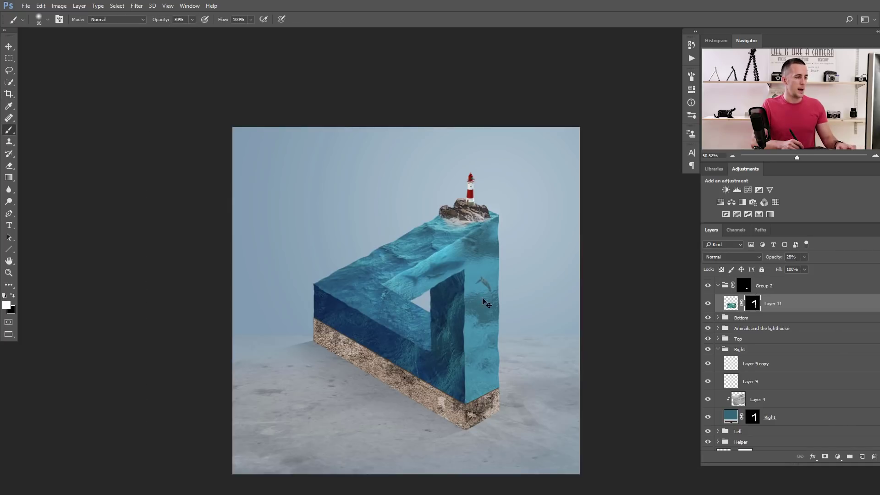
pyautogui.moveTo(742, 308); pyautogui.dragTo(739, 278)
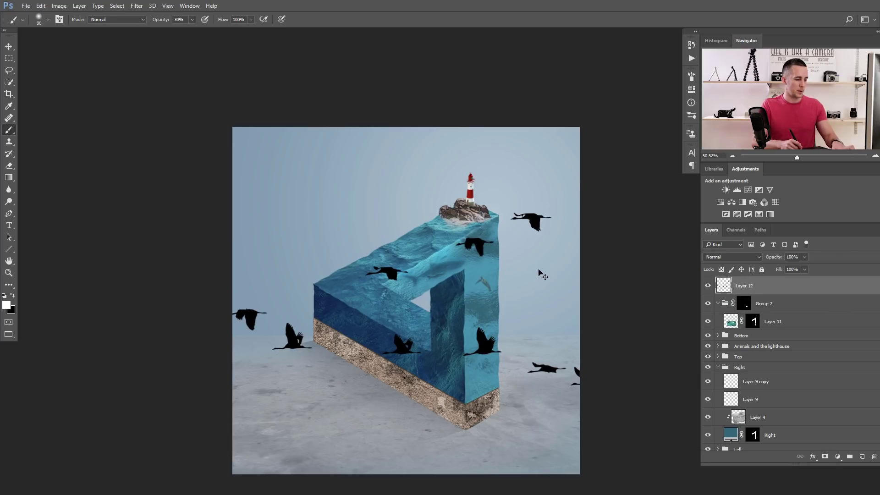
# Scale the bird flock down and place it in the sky beside the lighthouse.
pyautogui.hotkey('ctrl', 't')
pyautogui.moveTo(234, 182); pyautogui.dragTo(429, 282)
pyautogui.moveTo(479, 298)
pyautogui.mouseDown()
pyautogui.moveTo(457, 174)
pyautogui.moveTo(477, 154)
pyautogui.moveTo(469, 146)
pyautogui.moveTo(447, 176)
pyautogui.mouseUp()
pyautogui.press('Return')
pyautogui.press('b')
pyautogui.press('v')
# Flip the bird flock horizontally and nudge it into position near the lighthouse top.
pyautogui.hotkey('ctrl', 't')
pyautogui.rightClick(429, 174)
pyautogui.click(458, 313)
pyautogui.press('Return')
pyautogui.moveTo(454, 171)
pyautogui.mouseDown()
pyautogui.moveTo(504, 165)
pyautogui.moveTo(456, 176)
pyautogui.mouseUp()
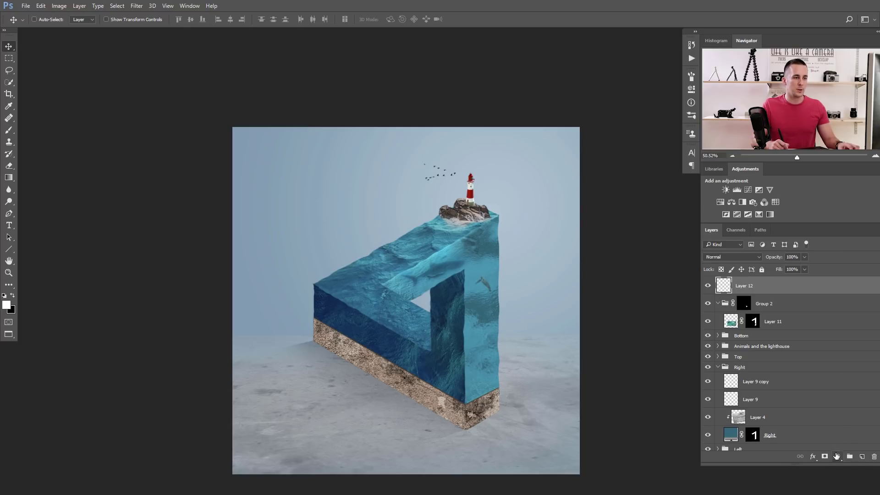
# Add a brightening Curves adjustment with input 85 and output 168, rename it D, and invert its mask to black.
pyautogui.click(838, 456)
pyautogui.click(819, 308)
pyautogui.moveTo(584, 198); pyautogui.dragTo(581, 163)
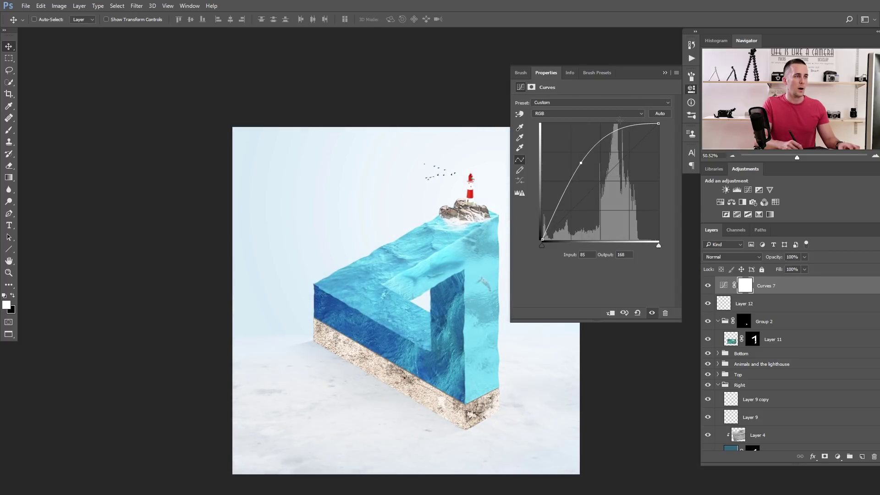
pyautogui.click(665, 73)
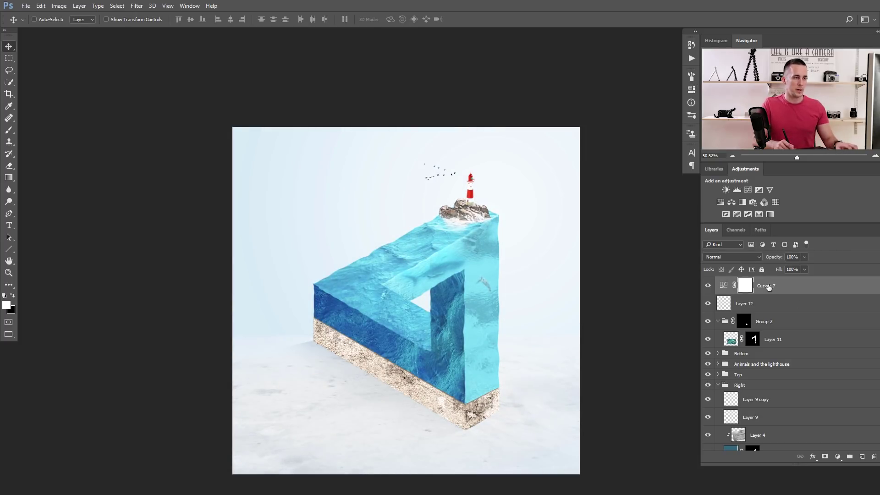
pyautogui.write('D')
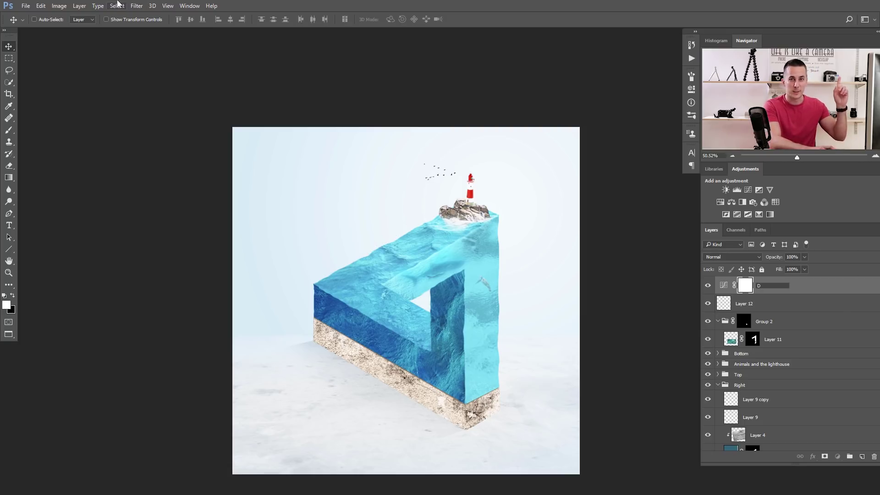
pyautogui.press('Return')
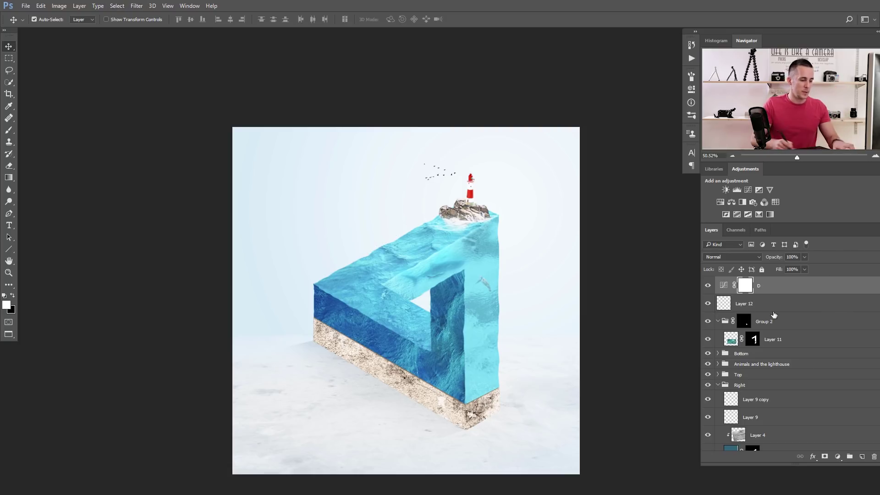
pyautogui.hotkey('ctrl', 'i')
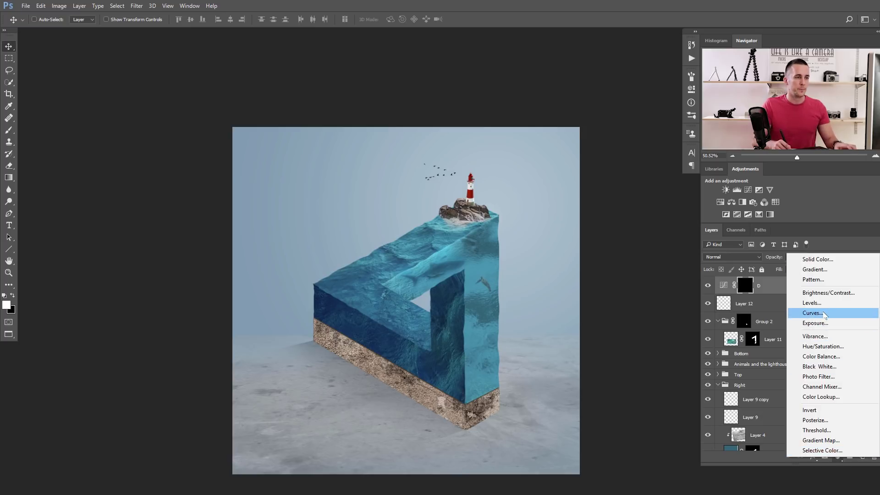
# Add a darkening Curves adjustment with input 169 and output 96, invert its mask to black, and rename it B.
pyautogui.click(816, 313)
pyautogui.moveTo(616, 167); pyautogui.dragTo(621, 197)
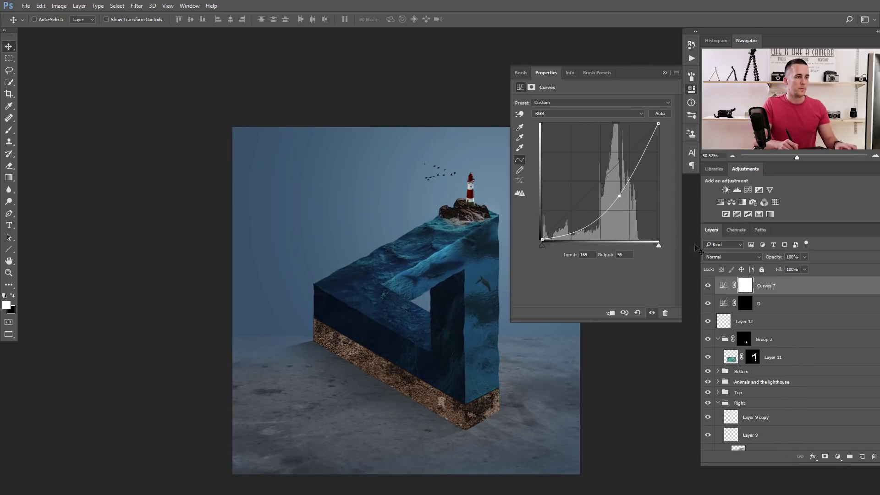
pyautogui.hotkey('ctrl', 'i')
pyautogui.doubleClick(772, 285)
pyautogui.write('B')
pyautogui.press('Return')
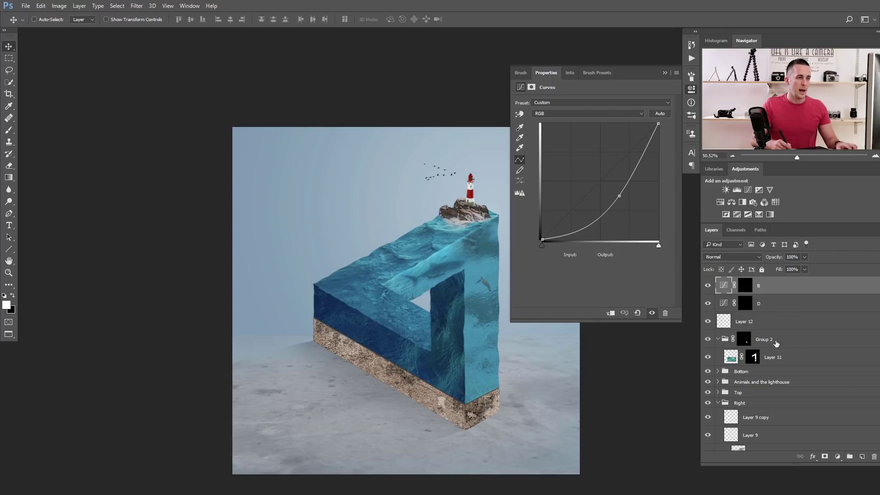
# Group the B and D Curves adjustments together.
pyautogui.keyDown('shift'); pyautogui.click(726, 304); pyautogui.keyUp('shift')
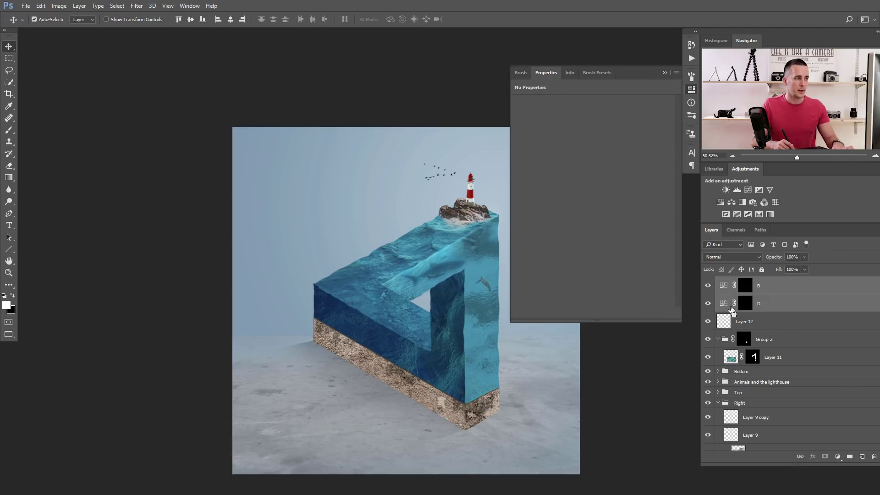
pyautogui.hotkey('ctrl', 'g')
pyautogui.click(665, 73)
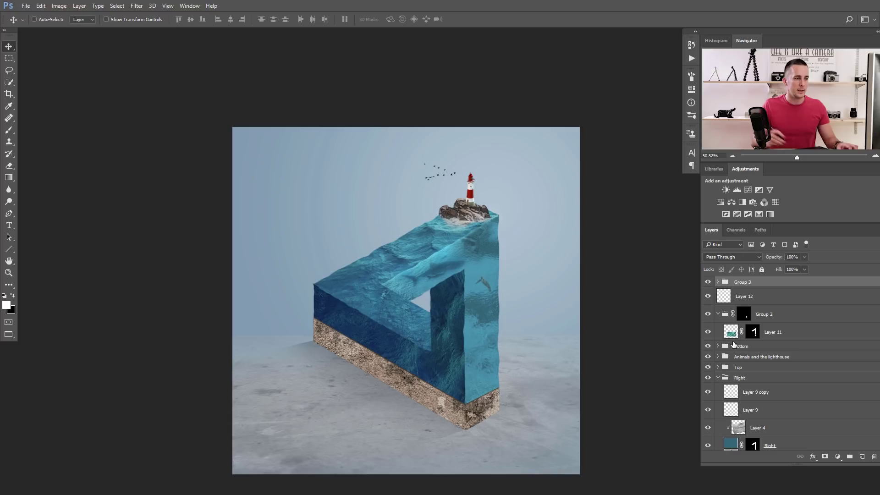
# Load the Top Surface layer mask as a selection and add the Right and Left layer masks to it.
pyautogui.scroll(-1, 721, 348)
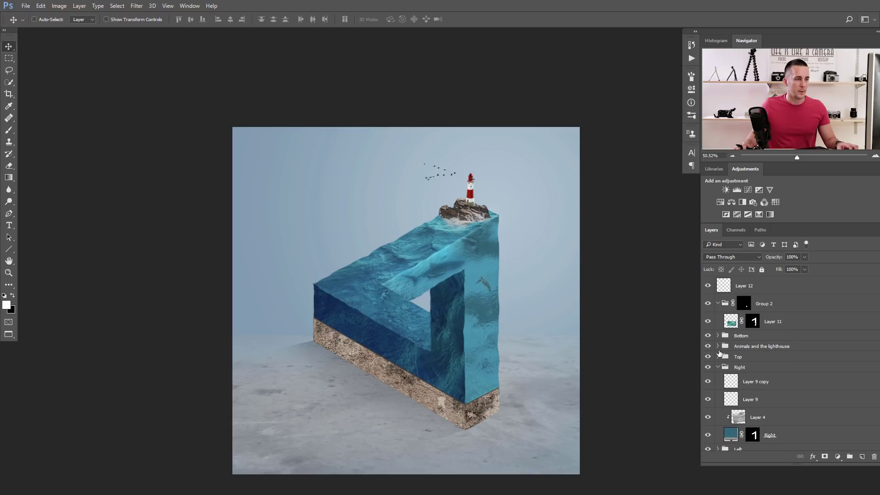
pyautogui.click(719, 356)
pyautogui.scroll(-1, 749, 380)
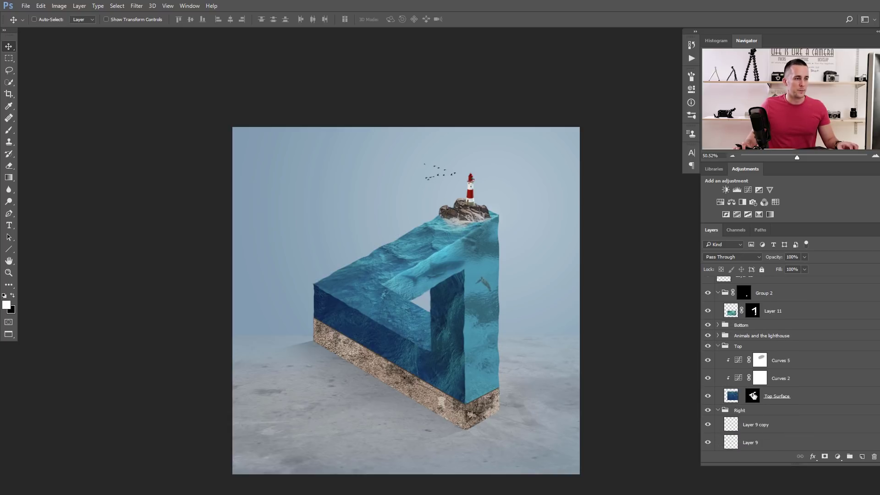
pyautogui.keyDown('ctrl'); pyautogui.click(754, 397); pyautogui.keyUp('ctrl')
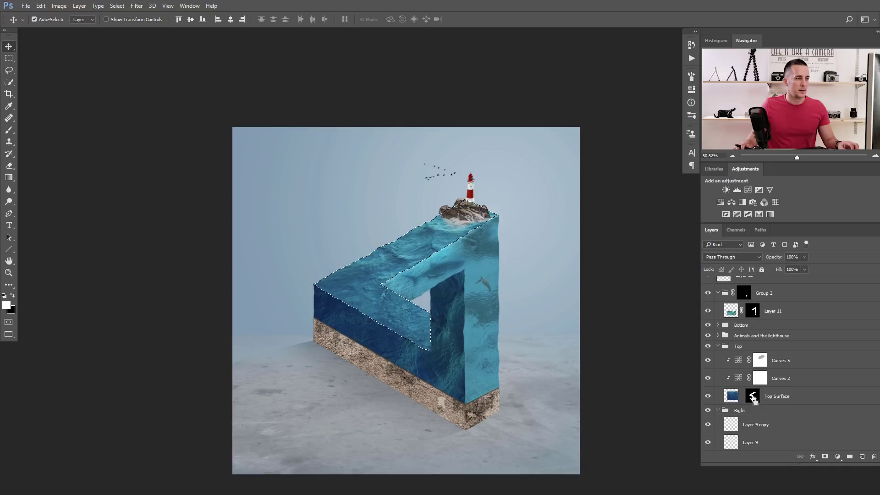
pyautogui.scroll(-1, 747, 395)
pyautogui.scroll(-2, 745, 400)
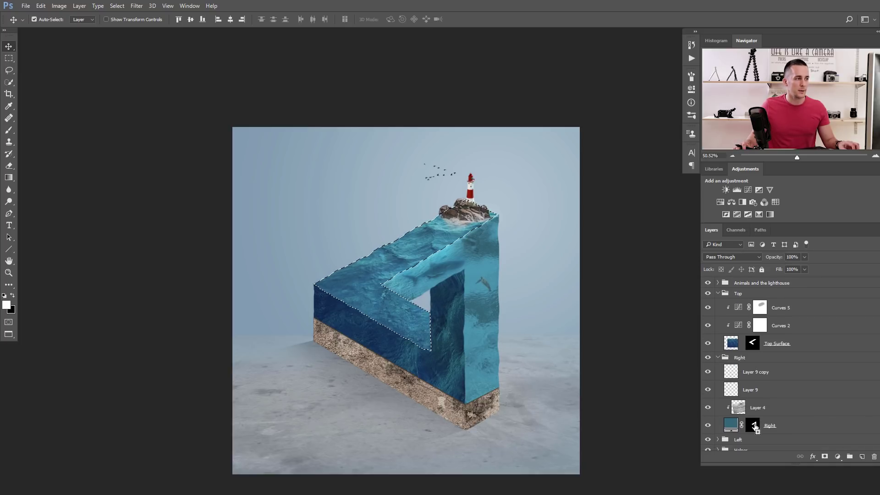
pyautogui.scroll(-4, 754, 413)
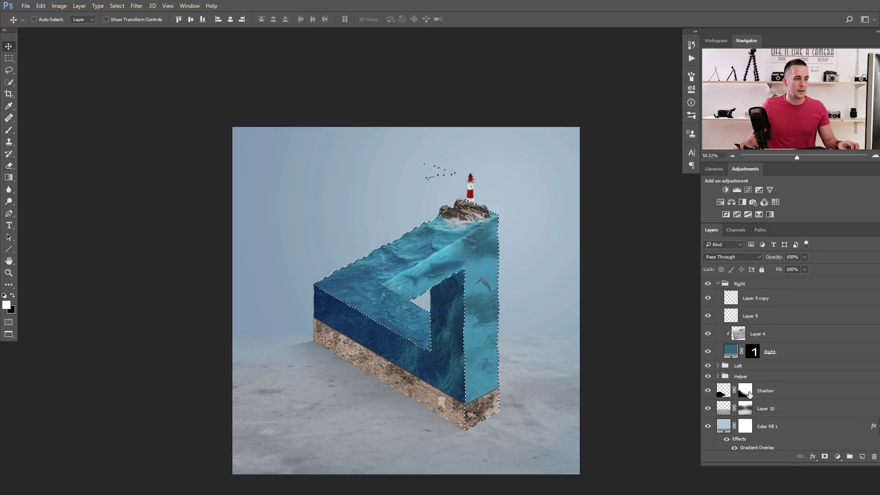
pyautogui.click(718, 366)
pyautogui.scroll(-2, 736, 381)
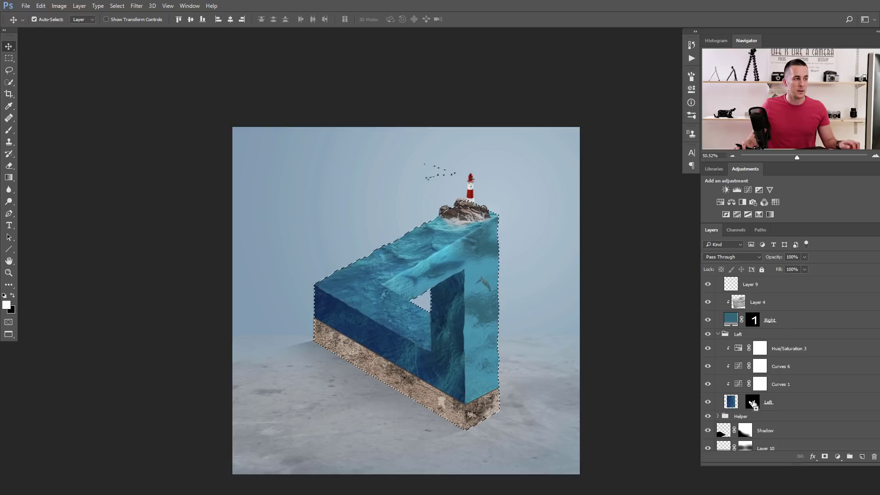
pyautogui.press('ctrl')
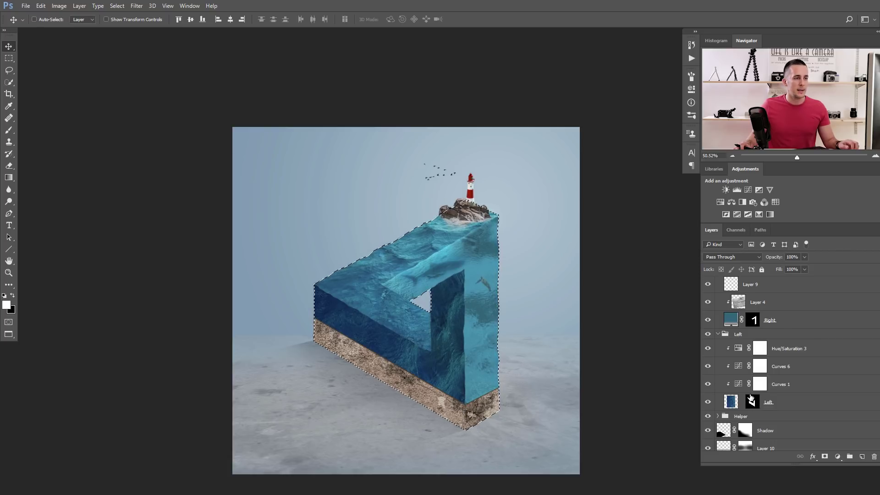
# Extend the triangle selection with the lighthouse, and try to refine it using the Rocks layer and its mask.
pyautogui.click(718, 336)
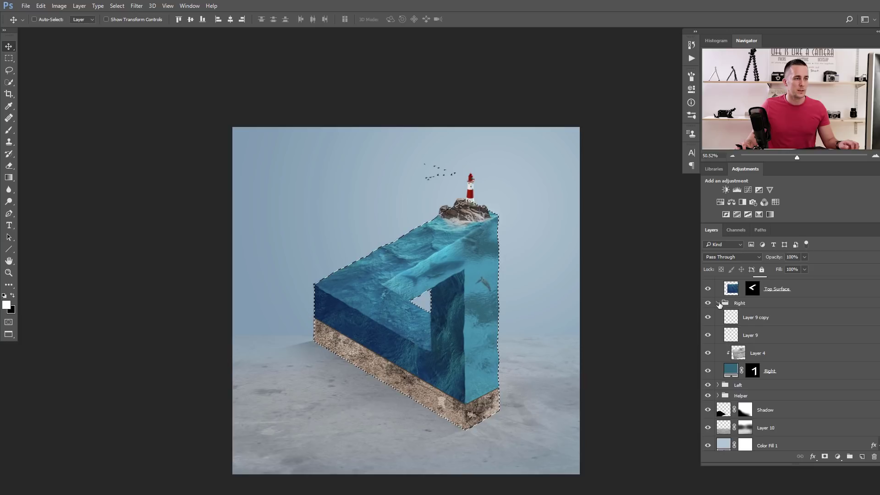
pyautogui.click(718, 303)
pyautogui.click(718, 321)
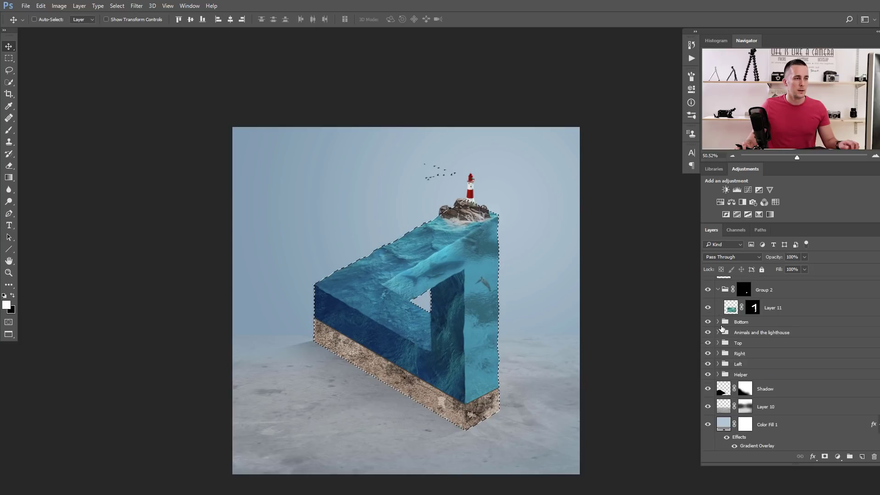
pyautogui.click(718, 332)
pyautogui.scroll(-3, 791, 378)
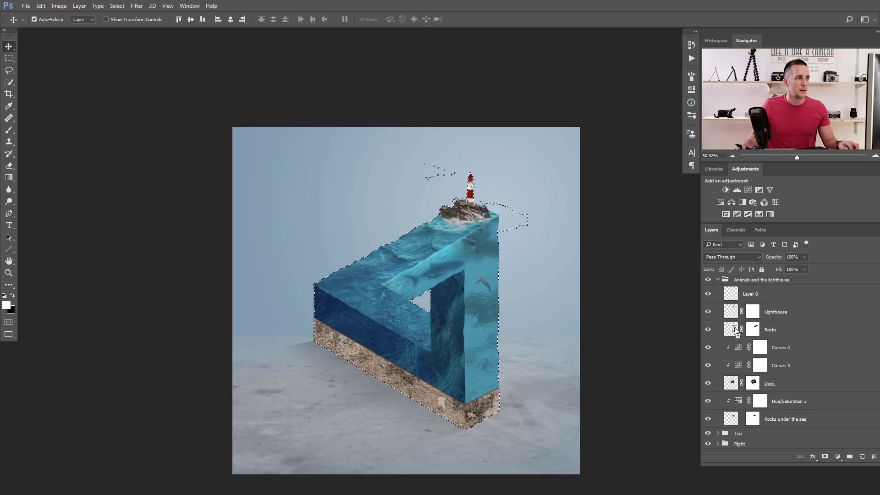
pyautogui.keyDown('ctrl'); pyautogui.keyDown('alt'); pyautogui.click(747, 331); pyautogui.keyUp('alt'); pyautogui.keyUp('ctrl')
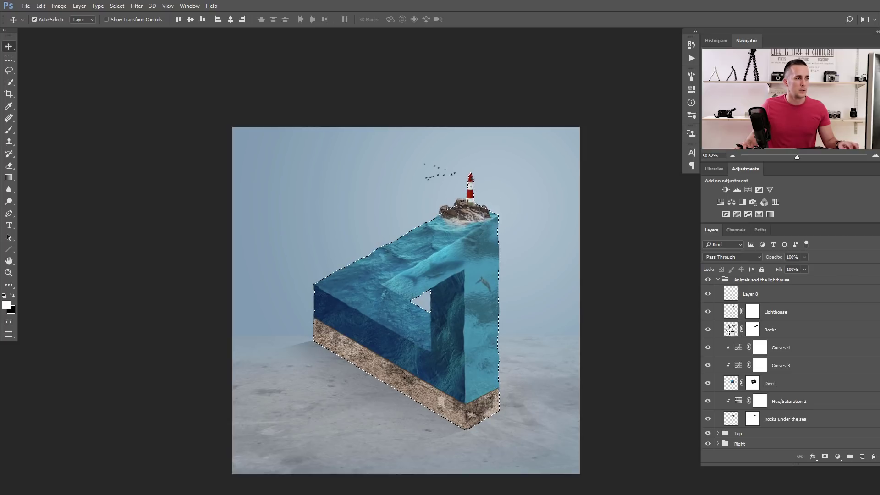
pyautogui.keyDown('ctrl'); pyautogui.keyDown('alt'); pyautogui.click(756, 331); pyautogui.keyUp('alt'); pyautogui.keyUp('ctrl')
# Apply the combined selection as a mask on Group 3 and inspect the mask around the lighthouse rocks.
pyautogui.scroll(3, 754, 334)
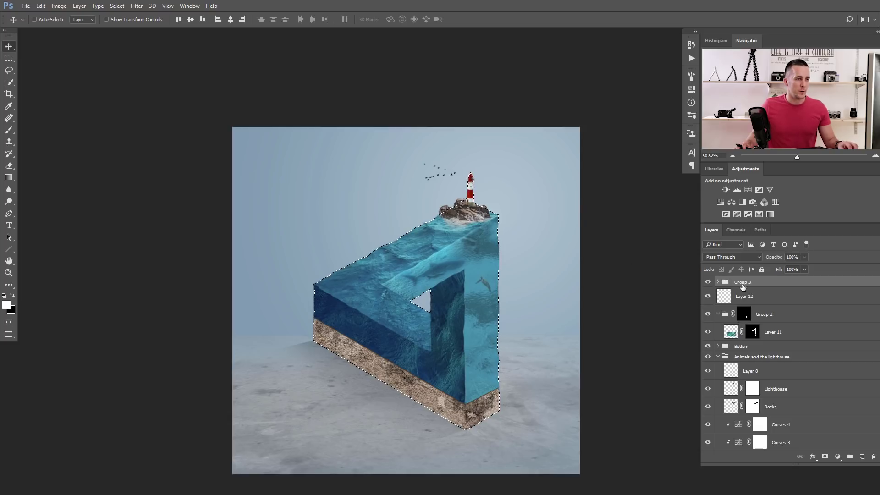
pyautogui.click(825, 457)
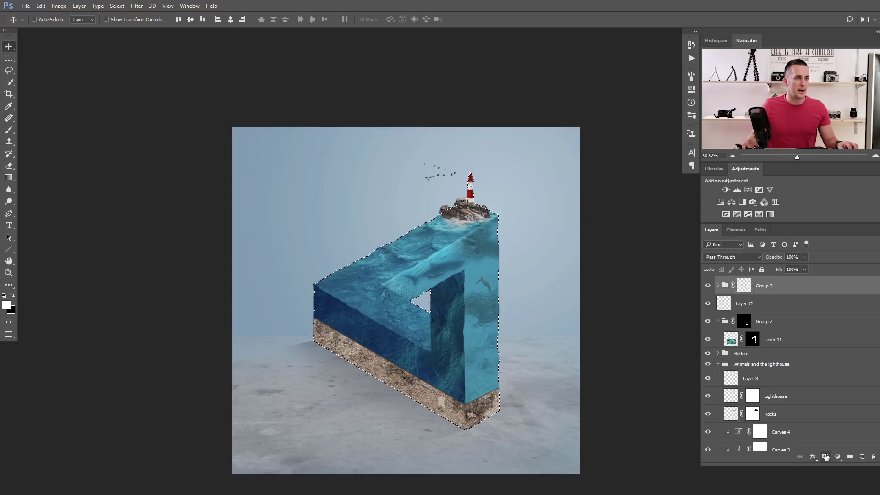
pyautogui.keyDown('alt'); pyautogui.click(745, 287); pyautogui.keyUp('alt')
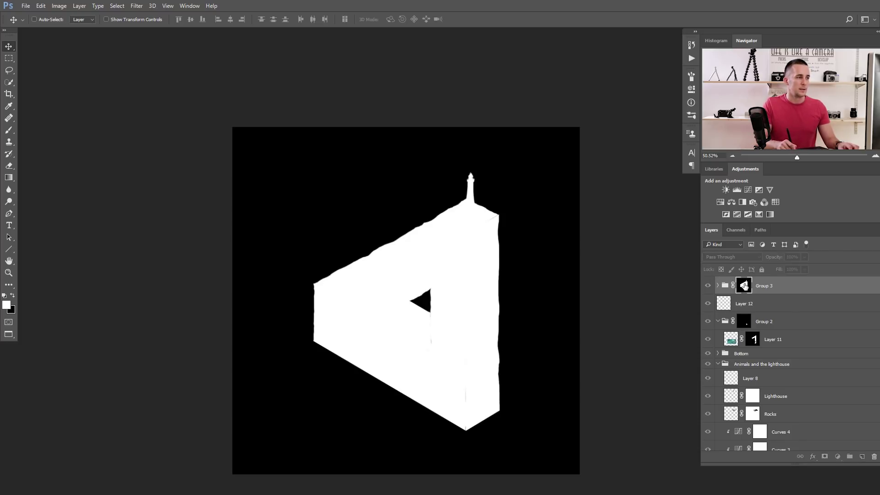
pyautogui.keyDown('alt'); pyautogui.click(743, 286); pyautogui.keyUp('alt')
pyautogui.scroll(5, 417, 198)
pyautogui.keyDown('alt'); pyautogui.click(746, 287); pyautogui.keyUp('alt')
pyautogui.click(707, 284)
pyautogui.moveTo(501, 234); pyautogui.dragTo(515, 245)
pyautogui.scroll(3, 515, 245)
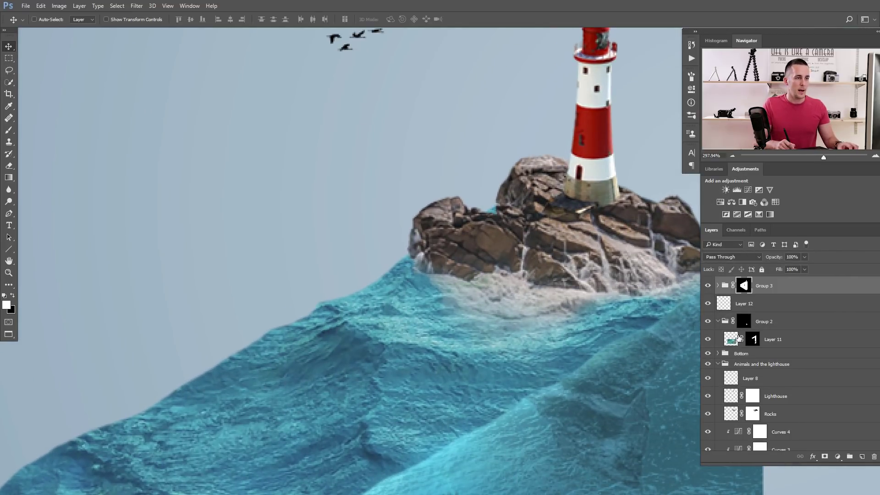
# Load the Rocks layer's outline as a selection and open it in Quick Mask with a small brush at 100% opacity.
pyautogui.keyDown('ctrl'); pyautogui.click(733, 414); pyautogui.keyUp('ctrl')
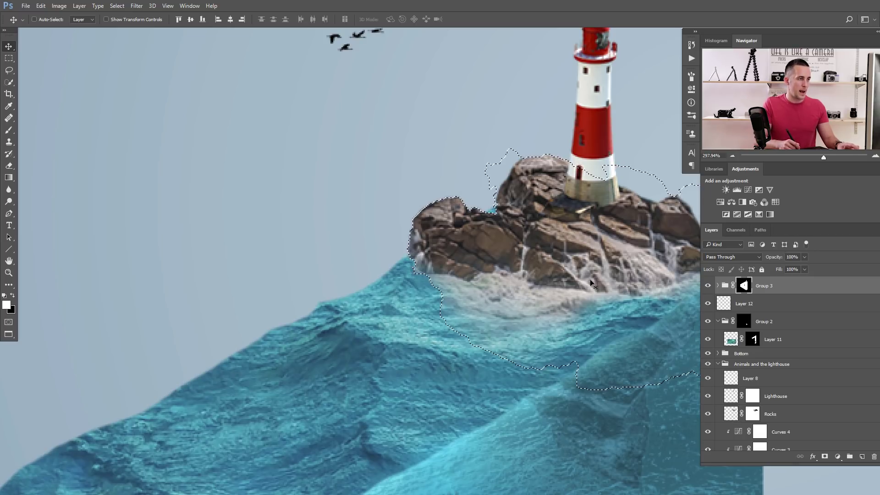
pyautogui.press('q')
pyautogui.press('b')
pyautogui.press('[')
pyautogui.press('[')
pyautogui.press('[')
pyautogui.press('0')
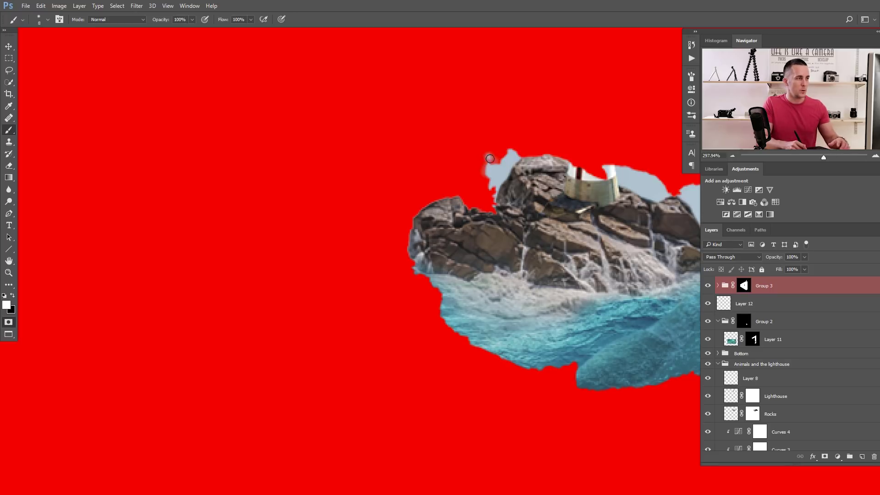
# Trim the excess sky around the rocks from the selection by painting black in Quick Mask, enlarging the brush to 20 px.
pyautogui.press('x')
pyautogui.moveTo(486, 176); pyautogui.dragTo(487, 156)
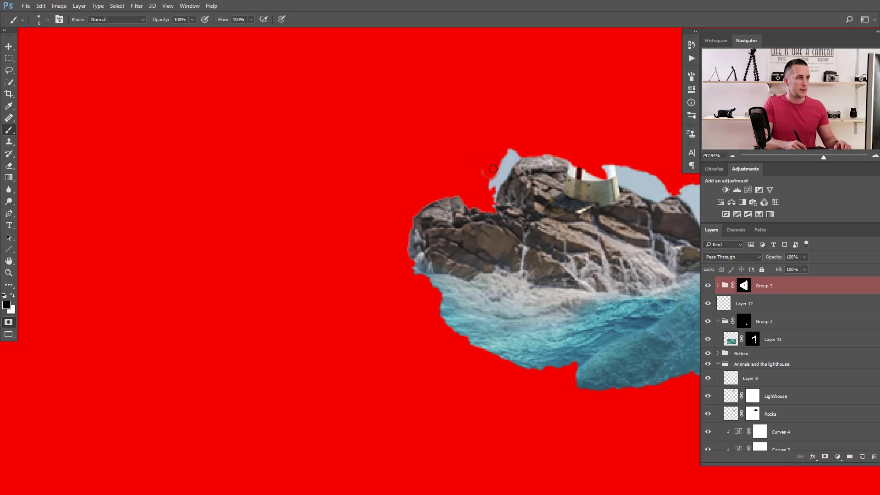
pyautogui.moveTo(511, 164)
pyautogui.mouseDown()
pyautogui.moveTo(506, 170)
pyautogui.moveTo(503, 158)
pyautogui.moveTo(364, 137)
pyautogui.mouseUp()
pyautogui.moveTo(458, 157)
pyautogui.mouseDown()
pyautogui.moveTo(494, 187)
pyautogui.moveTo(519, 181)
pyautogui.moveTo(548, 218)
pyautogui.moveTo(617, 252)
pyautogui.mouseUp()
pyautogui.press(']')
pyautogui.press(']')
pyautogui.press(']')
pyautogui.press(']')
pyautogui.moveTo(508, 168)
pyautogui.mouseDown()
pyautogui.moveTo(464, 168)
pyautogui.moveTo(486, 178)
pyautogui.mouseUp()
pyautogui.scroll(-3, 486, 178)
pyautogui.press('q')
pyautogui.press('x')
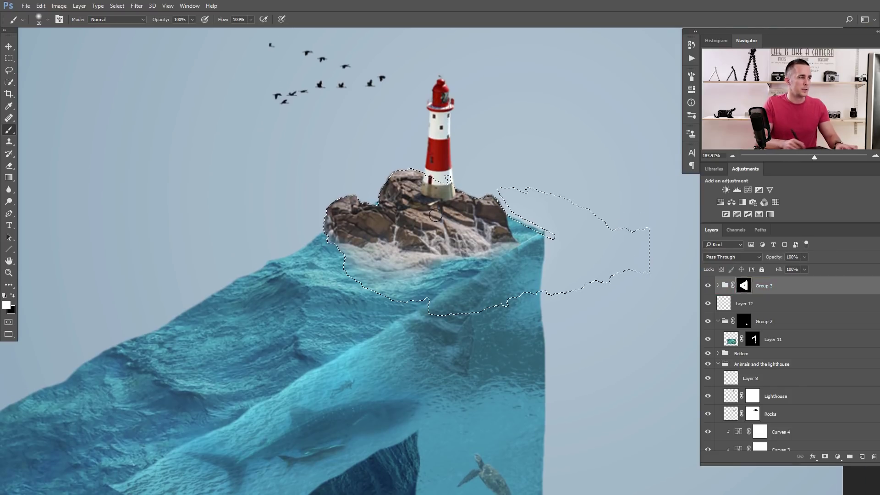
# Clean the grey specks beside the rocks out of Group 3's mask with black, and drop the active selection.
pyautogui.scroll(2, 392, 186)
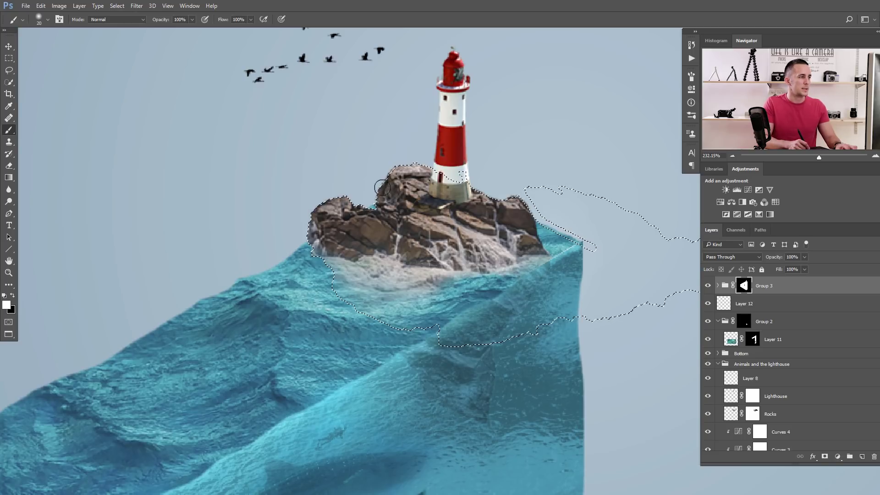
pyautogui.keyDown('alt'); pyautogui.click(749, 286); pyautogui.keyUp('alt')
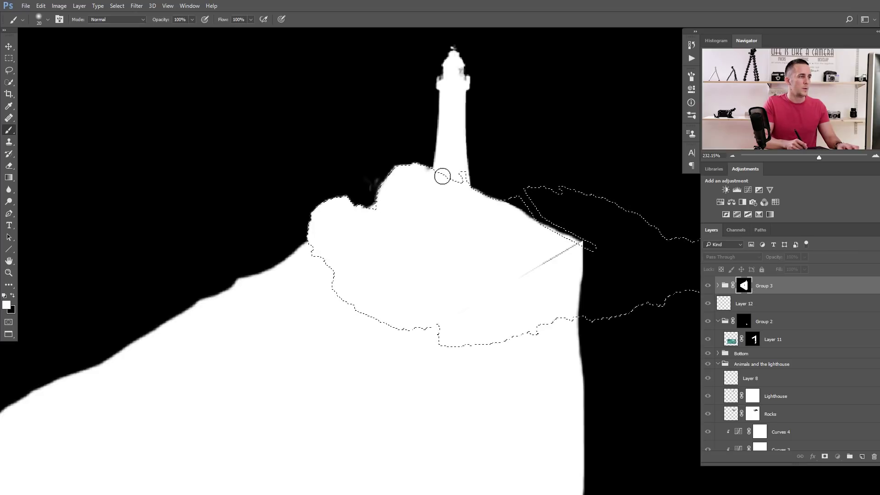
pyautogui.press('x')
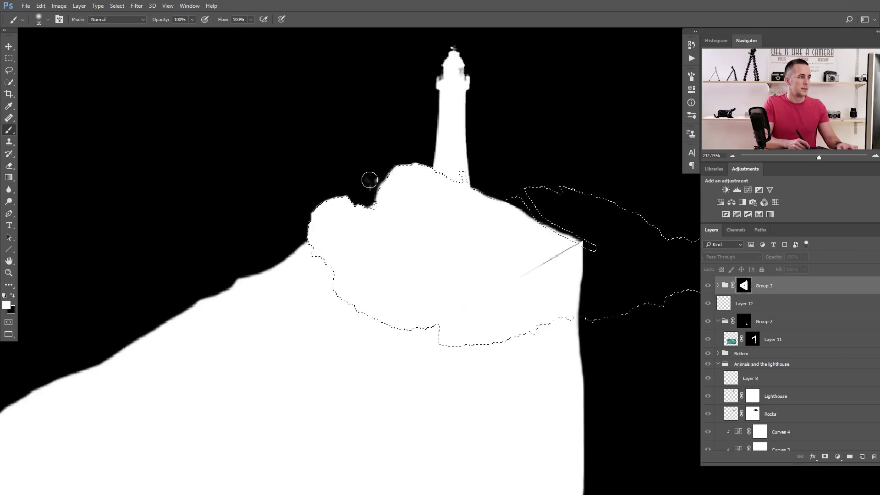
pyautogui.moveTo(376, 177)
pyautogui.mouseDown()
pyautogui.moveTo(378, 200)
pyautogui.moveTo(371, 196)
pyautogui.mouseUp()
pyautogui.press('x')
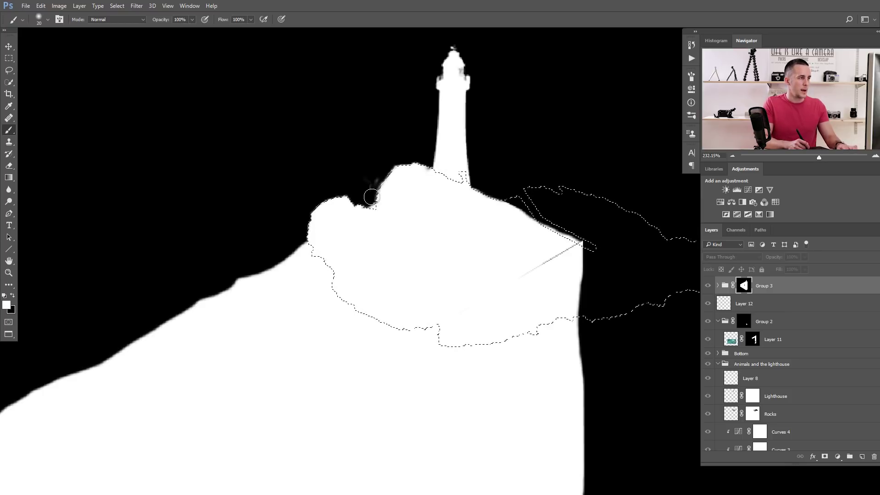
pyautogui.hotkey('ctrl', 'd')
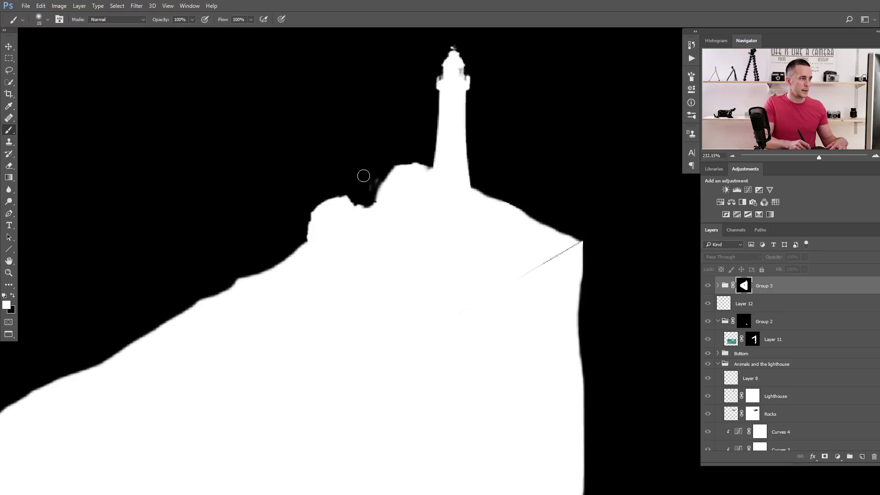
pyautogui.press('x')
pyautogui.moveTo(371, 187); pyautogui.dragTo(370, 187)
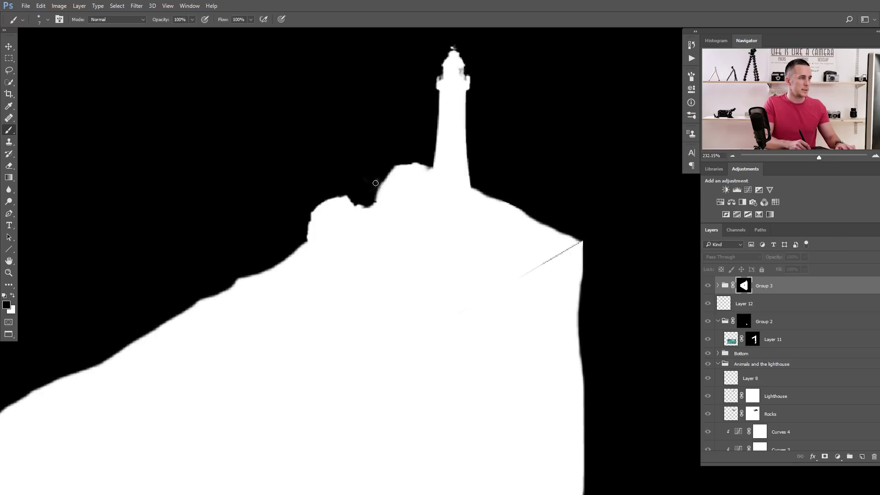
pyautogui.keyDown('alt'); pyautogui.click(748, 288); pyautogui.keyUp('alt')
pyautogui.scroll(-5, 439, 226)
# Dodge the outer edge of the right water column by painting white on the D mask with a soft brush at 10% opacity.
pyautogui.click(719, 285)
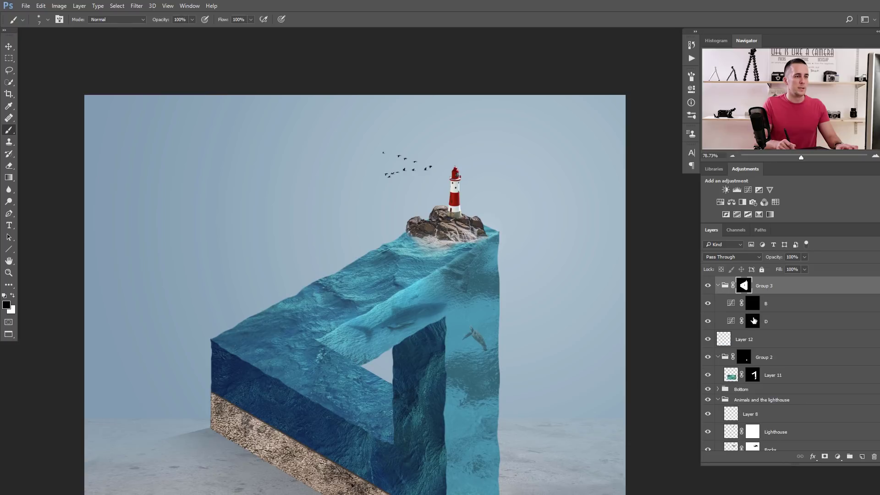
pyautogui.click(753, 322)
pyautogui.rightClick(437, 240)
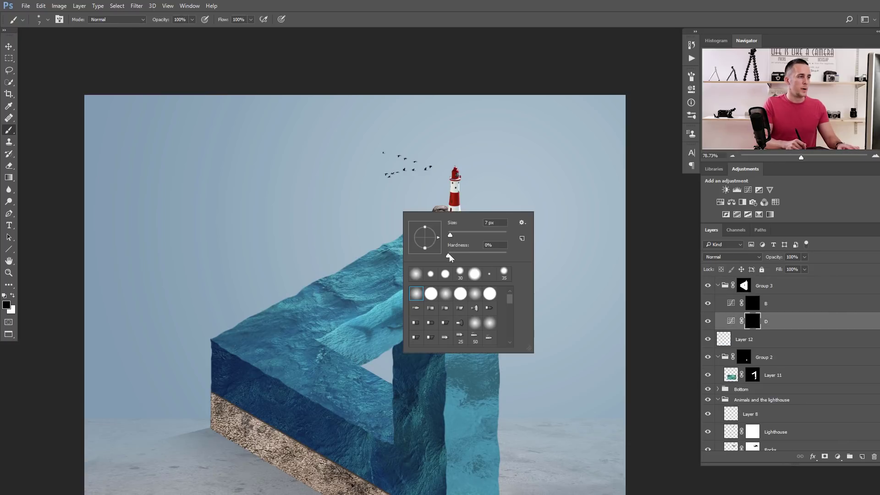
pyautogui.press('Return')
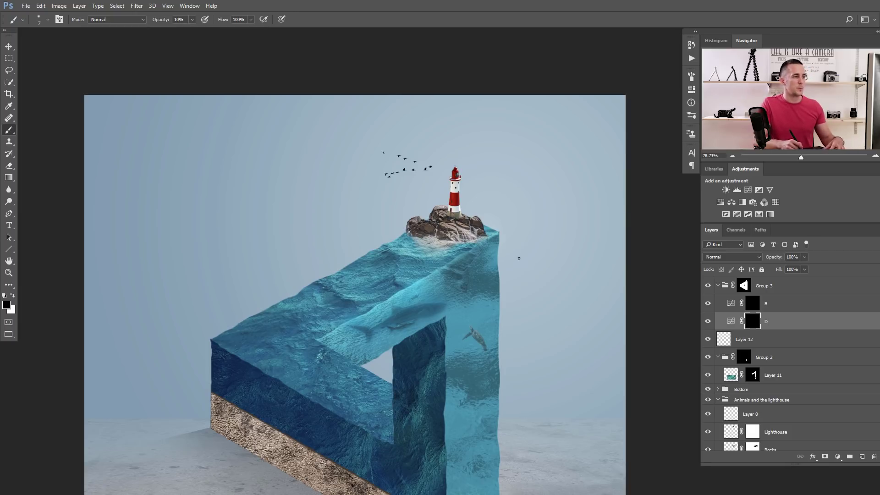
pyautogui.press(']')
pyautogui.press(']')
pyautogui.press(']')
pyautogui.press('2')
pyautogui.press('1')
pyautogui.press('x')
pyautogui.moveTo(506, 280)
pyautogui.mouseDown()
pyautogui.moveTo(507, 255)
pyautogui.moveTo(507, 370)
pyautogui.moveTo(508, 253)
pyautogui.moveTo(504, 459)
pyautogui.moveTo(510, 241)
pyautogui.mouseUp()
# Dodge the upper water beam and the lighthouse rocks on the D mask with a smaller brush.
pyautogui.press('[')
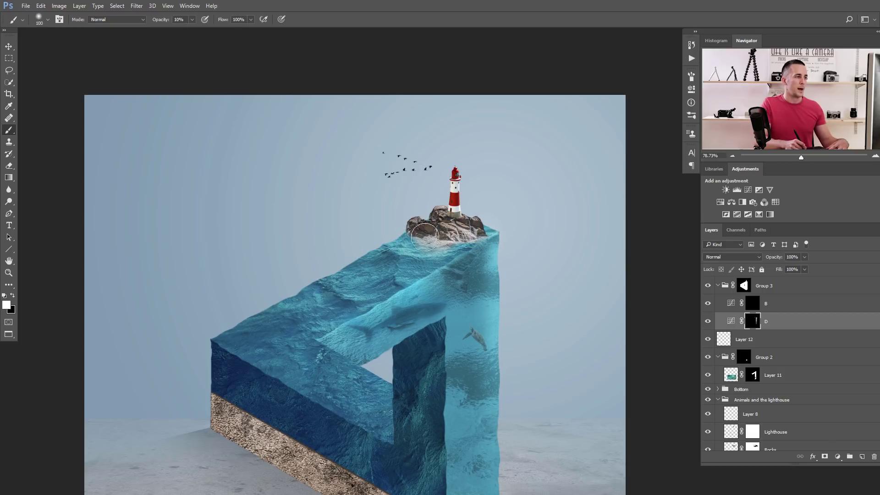
pyautogui.press('[')
pyautogui.press('[')
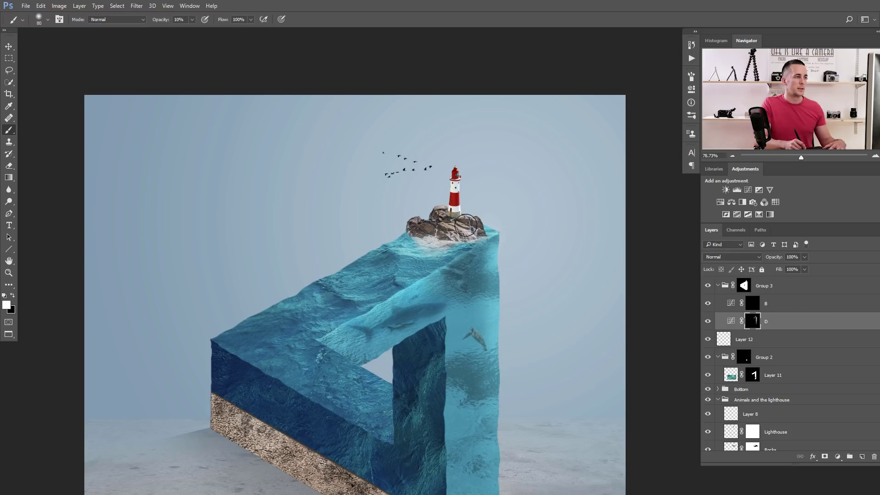
# Soften the dodging along the right water column with a 150 px brush at 5% opacity.
pyautogui.moveTo(475, 457); pyautogui.dragTo(452, 314)
pyautogui.press(']')
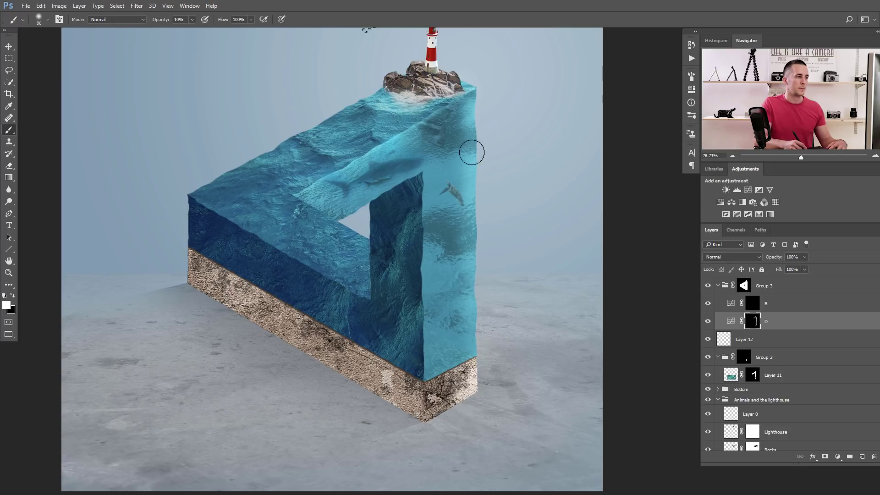
pyautogui.press(']')
pyautogui.press(']')
pyautogui.press(']')
pyautogui.press('0')
pyautogui.press('5')
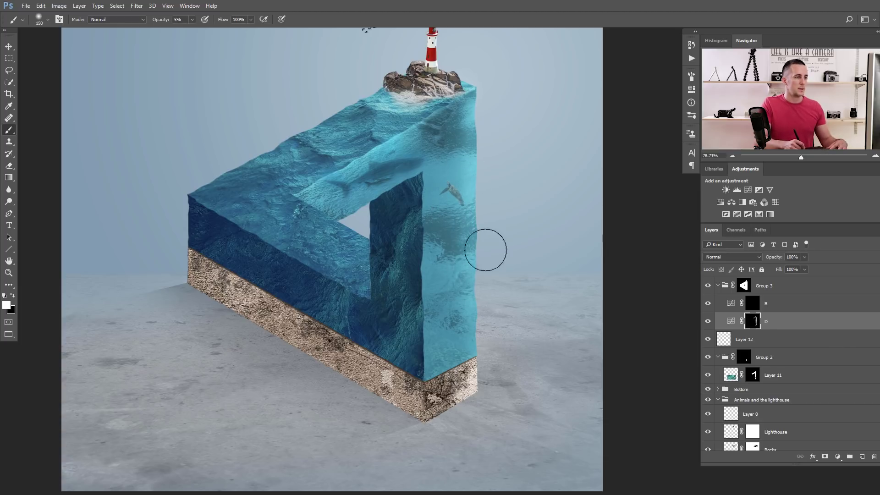
# Burn the inner edges and the left part of the water surface by painting white on the B mask at 5% opacity.
pyautogui.click(757, 305)
pyautogui.press('[')
pyautogui.press('[')
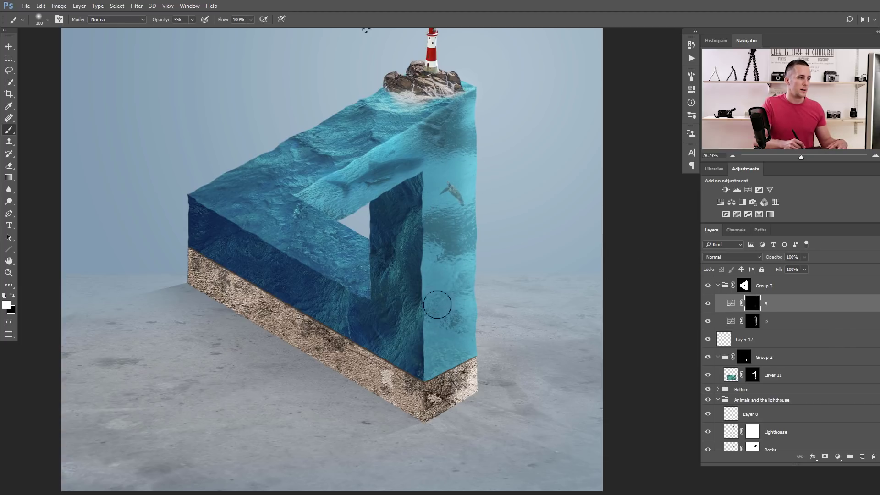
pyautogui.press('[')
pyautogui.press('[')
pyautogui.press('[')
pyautogui.press('[')
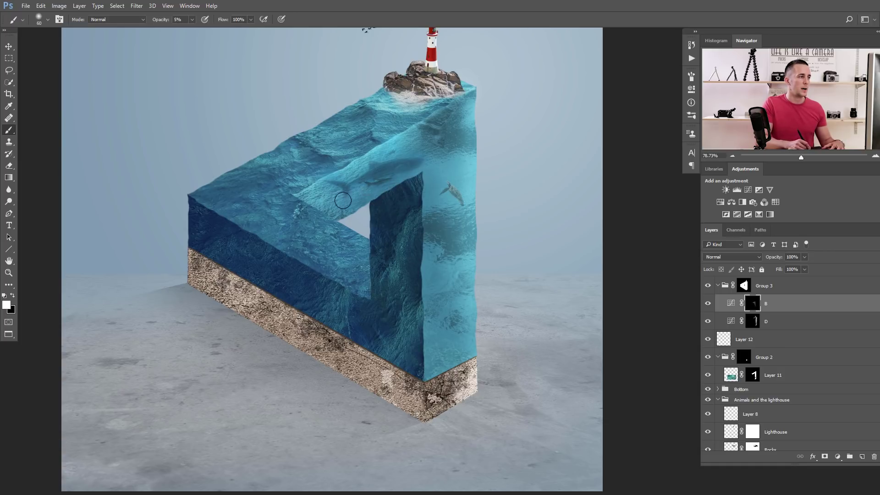
pyautogui.press(']')
pyautogui.press(']')
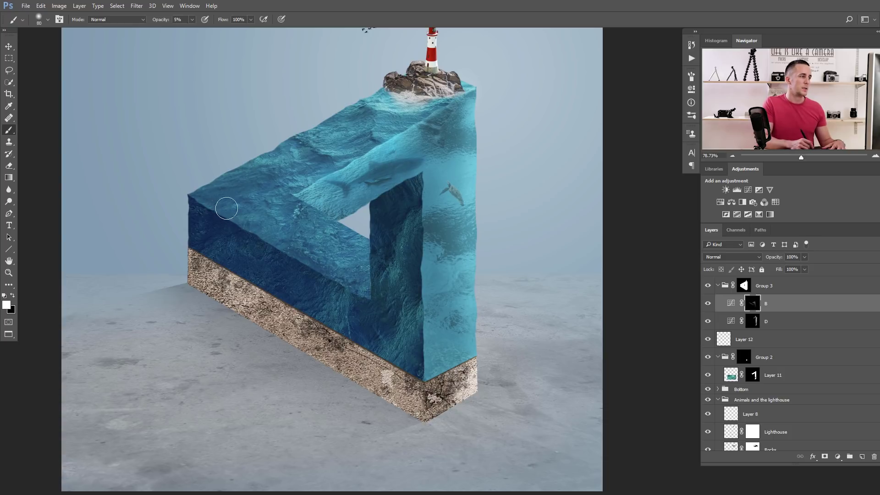
pyautogui.press(']')
# Burn the dark left water face and the rocky base on the B mask at 10% opacity, reducing the brush to 60 px.
pyautogui.press('1')
pyautogui.moveTo(194, 257)
pyautogui.mouseDown()
pyautogui.moveTo(302, 341)
pyautogui.moveTo(408, 371)
pyautogui.moveTo(278, 330)
pyautogui.moveTo(221, 281)
pyautogui.moveTo(340, 348)
pyautogui.moveTo(334, 339)
pyautogui.moveTo(371, 399)
pyautogui.moveTo(197, 299)
pyautogui.moveTo(358, 380)
pyautogui.moveTo(406, 418)
pyautogui.moveTo(205, 298)
pyautogui.moveTo(399, 419)
pyautogui.moveTo(210, 307)
pyautogui.mouseUp()
pyautogui.press('[')
pyautogui.press('[')
pyautogui.press('[')
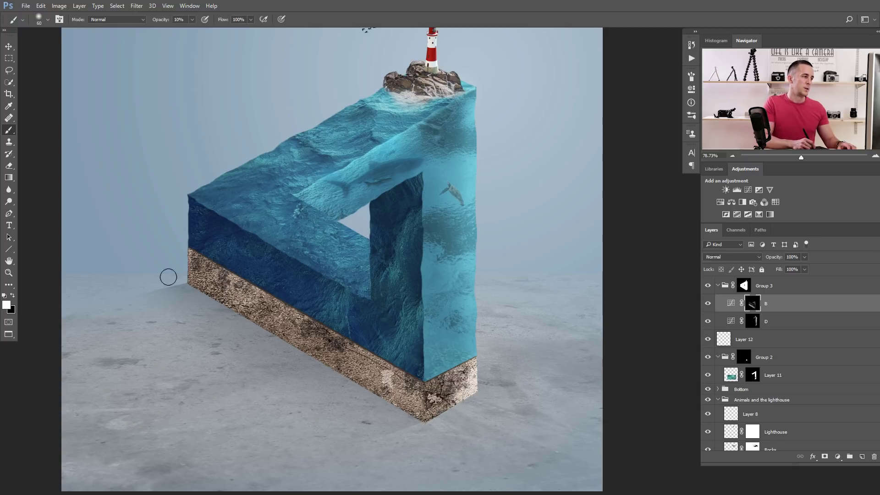
pyautogui.moveTo(316, 230); pyautogui.dragTo(301, 288)
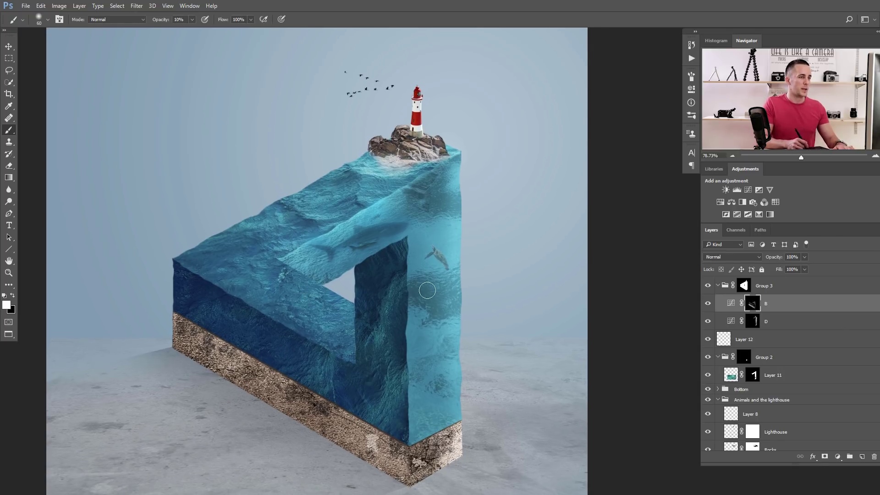
# Dodge the water beside the triangle's opening on the D mask, and burn the lighthouse rocks on the B mask with a 25 px brush.
pyautogui.click(752, 326)
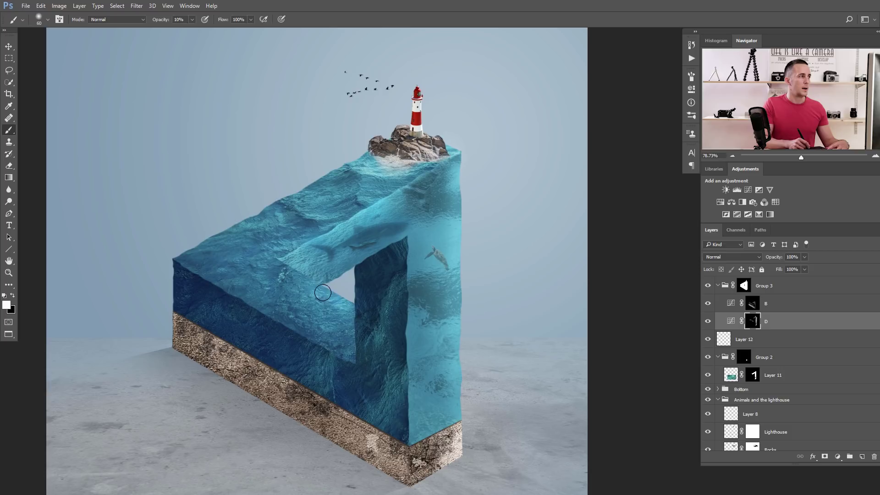
pyautogui.scroll(5, 380, 90)
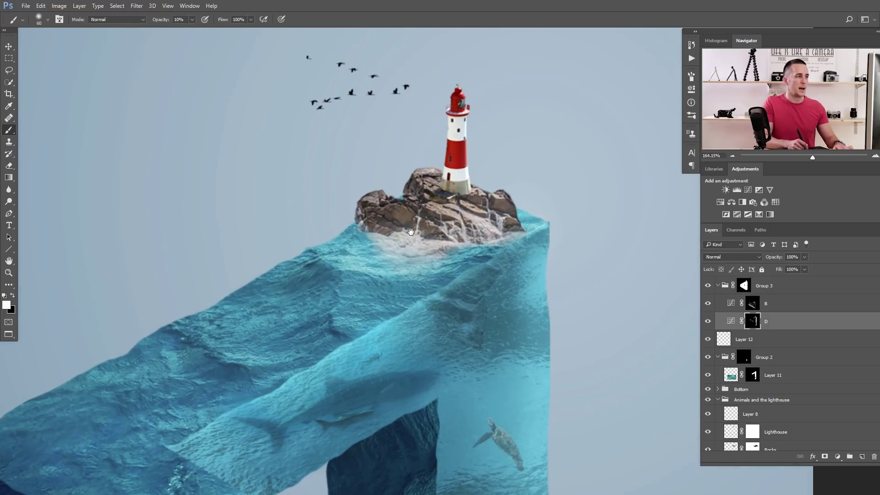
pyautogui.click(752, 303)
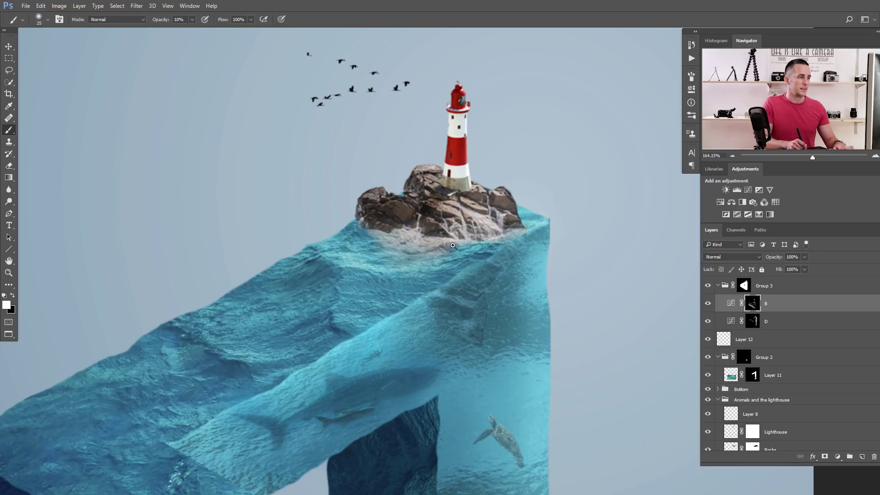
pyautogui.press(']')
pyautogui.scroll(-2, 442, 248)
pyautogui.moveTo(442, 248); pyautogui.dragTo(424, 240)
pyautogui.scroll(-2, 422, 241)
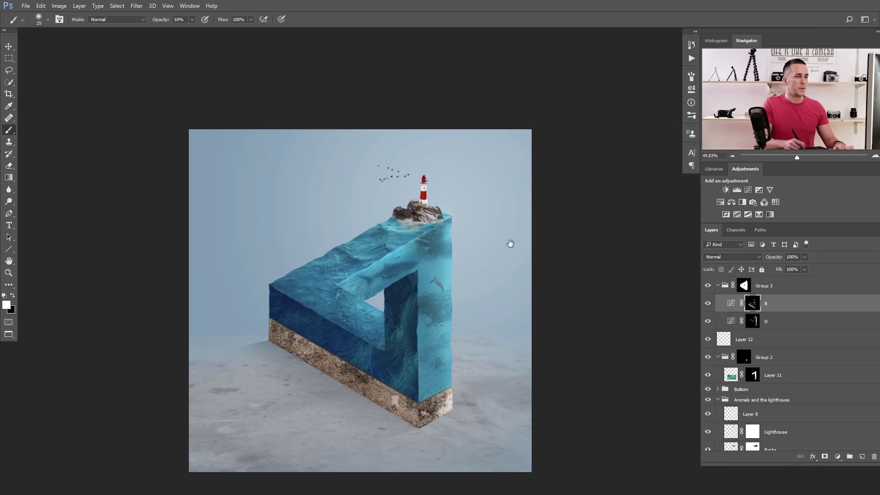
# Add a brightening Curves adjustment above Group 3 with input 90 and output 146, and invert its mask to black.
pyautogui.click(724, 285)
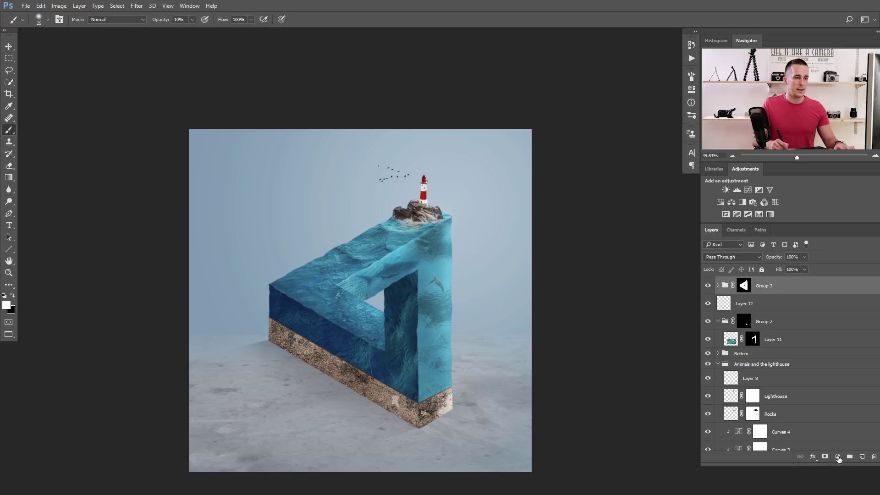
pyautogui.click(838, 458)
pyautogui.click(816, 310)
pyautogui.moveTo(583, 198); pyautogui.dragTo(584, 172)
pyautogui.hotkey('ctrl', 'i')
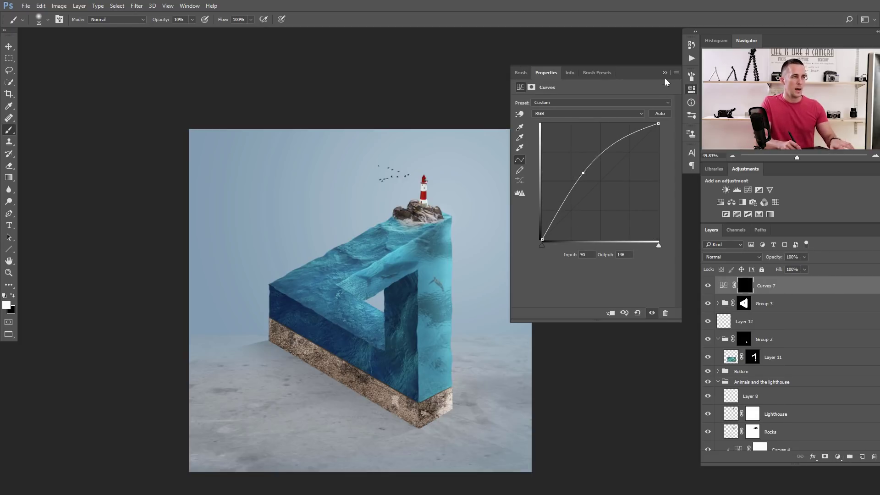
pyautogui.click(524, 156)
# Paint a soft glow over the sky's upper right on the new Curves mask with a very large white brush at 20% opacity.
pyautogui.press(']')
pyautogui.press(']')
pyautogui.press(']')
pyautogui.press(']')
pyautogui.press(']')
pyautogui.press(']')
pyautogui.press(']')
pyautogui.press(']')
pyautogui.press(']')
pyautogui.press(']')
pyautogui.press(']')
pyautogui.press(']')
pyautogui.press(']')
pyautogui.press(']')
pyautogui.press(']')
pyautogui.press(']')
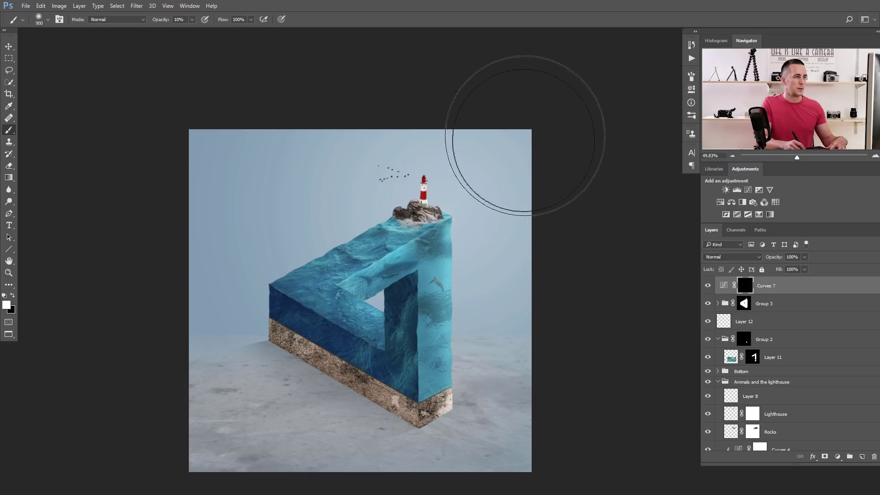
pyautogui.press('2')
pyautogui.moveTo(533, 161)
pyautogui.mouseDown()
pyautogui.moveTo(448, 115)
pyautogui.moveTo(428, 147)
pyautogui.moveTo(279, 165)
pyautogui.mouseUp()
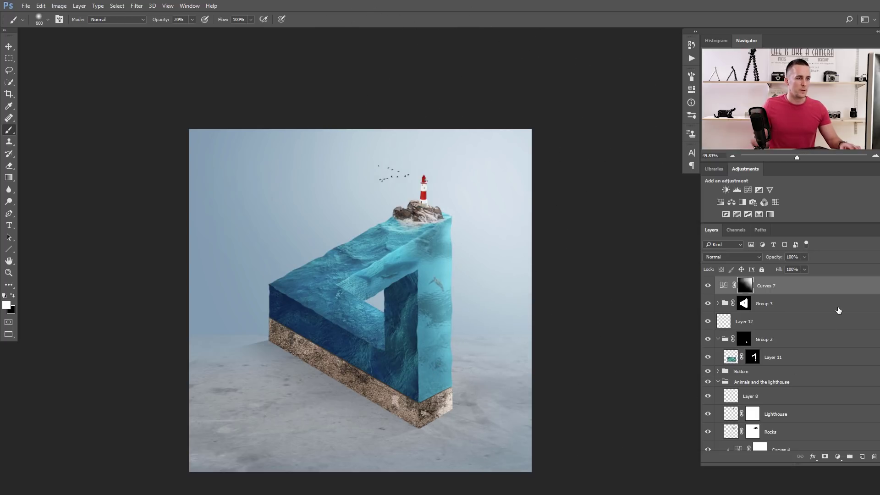
# Fade the floor texture toward the horizon by painting black on Layer 10's mask, and set the layer's opacity to 85%.
pyautogui.scroll(-10, 839, 310)
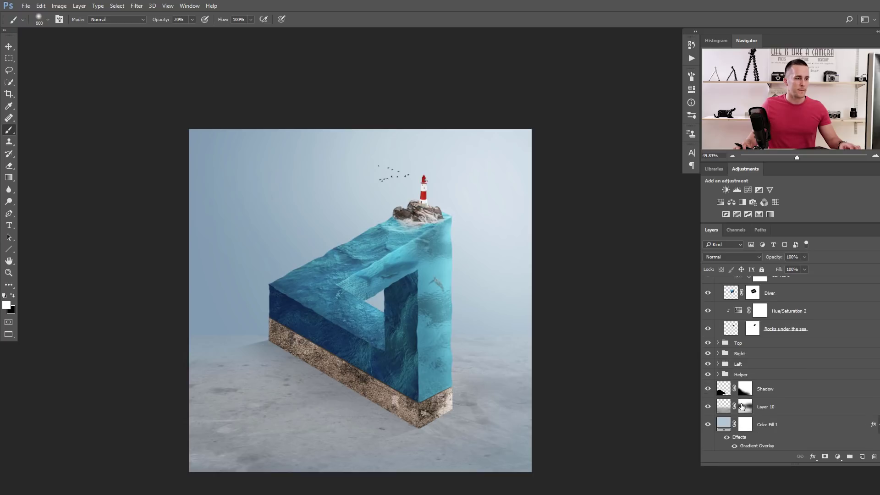
pyautogui.click(742, 406)
pyautogui.press('x')
pyautogui.press('3')
pyautogui.moveTo(533, 356)
pyautogui.mouseDown()
pyautogui.moveTo(527, 335)
pyautogui.moveTo(528, 367)
pyautogui.moveTo(534, 353)
pyautogui.moveTo(542, 374)
pyautogui.moveTo(493, 344)
pyautogui.moveTo(541, 333)
pyautogui.moveTo(474, 294)
pyautogui.mouseUp()
pyautogui.press('2')
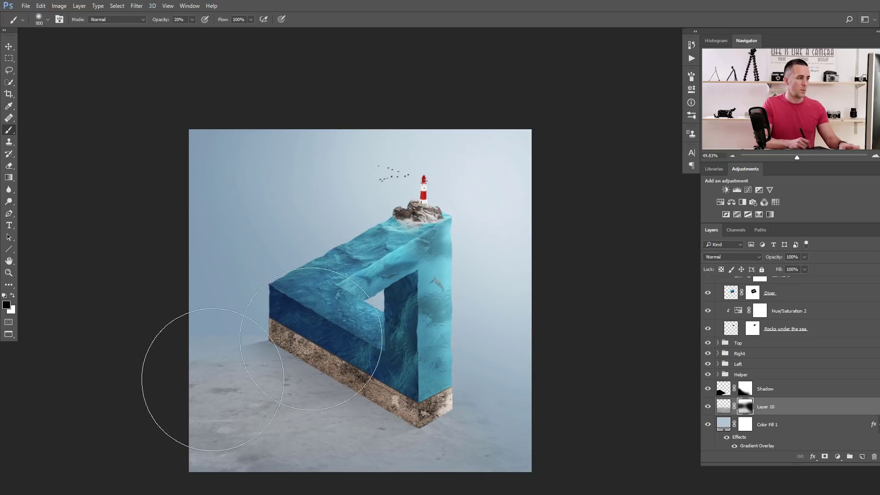
pyautogui.moveTo(781, 255); pyautogui.dragTo(759, 258)
pyautogui.moveTo(448, 322); pyautogui.dragTo(458, 304)
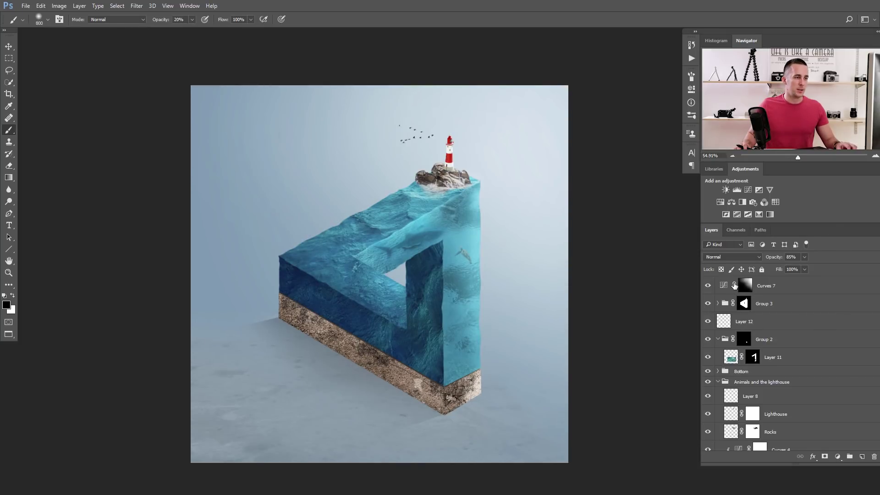
# Stamp all visible layers into a new layer above Curves 7.
pyautogui.click(730, 286)
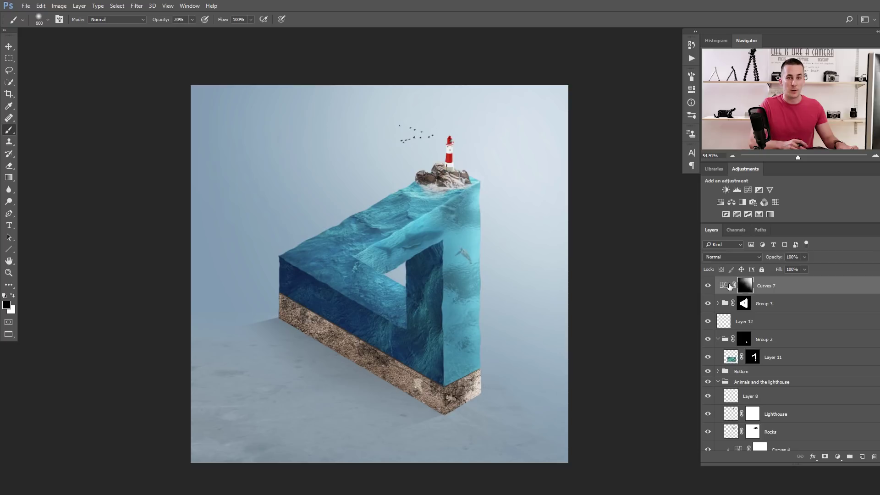
pyautogui.hotkey('ctrl', 'shift', 'alt', 'e')
pyautogui.press('x')
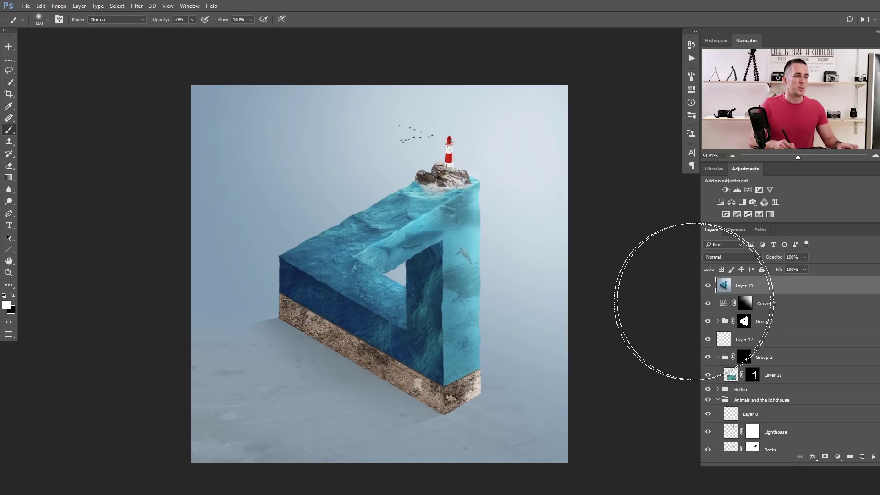
# Open the Camera Raw filter on the stamped Layer 13 and set Contrast to +23 and Clarity to +22.
pyautogui.click(136, 5)
pyautogui.click(173, 59)
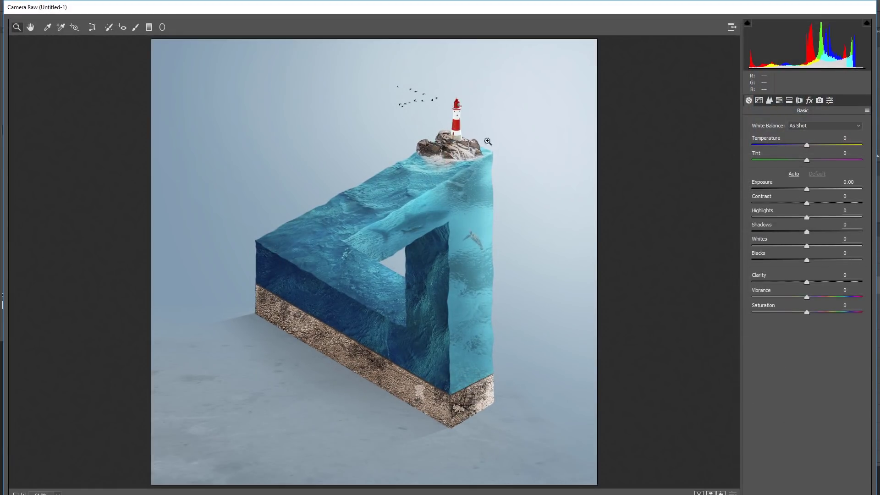
pyautogui.moveTo(810, 201); pyautogui.dragTo(819, 205)
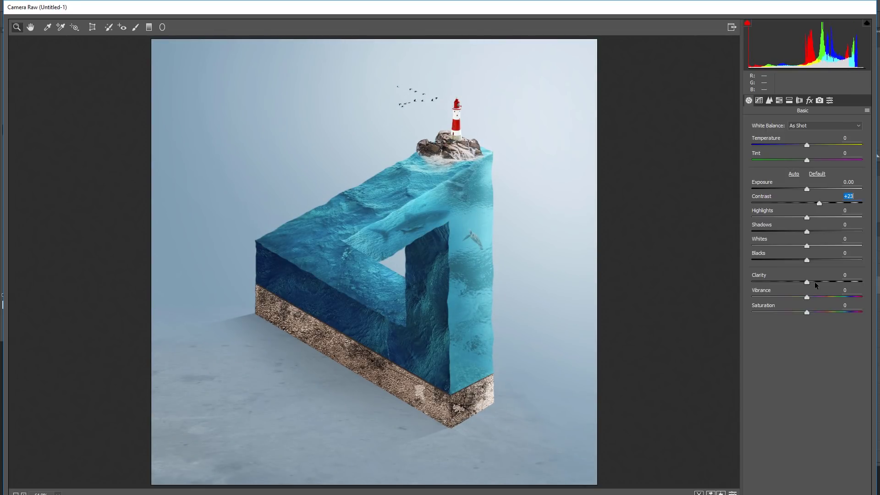
pyautogui.moveTo(808, 282); pyautogui.dragTo(820, 284)
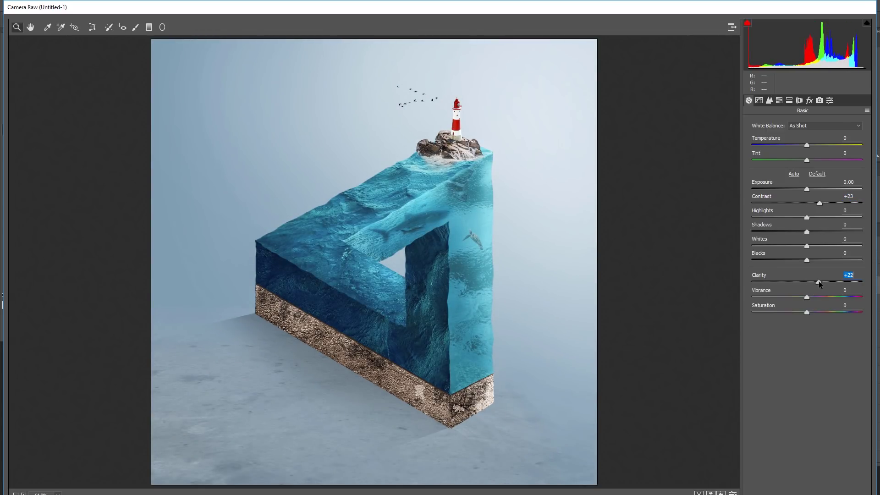
# Set Dehaze to -8 and add a dark post-crop vignette with amount -23 and feather 55.
pyautogui.click(810, 100)
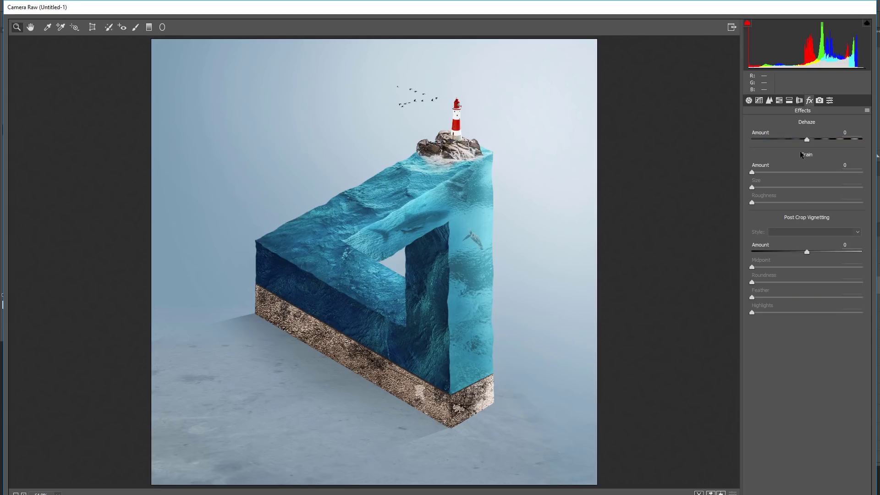
pyautogui.moveTo(807, 140); pyautogui.dragTo(803, 143)
pyautogui.moveTo(807, 253); pyautogui.dragTo(795, 255)
pyautogui.moveTo(809, 298); pyautogui.dragTo(816, 299)
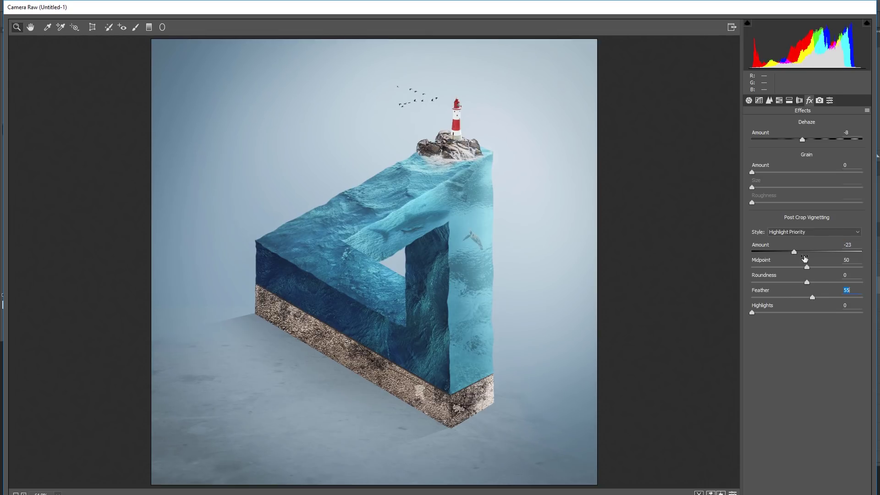
# Split-tone the image with shadows at hue 204, saturation 21 and highlights at hue 53, saturation 15.
pyautogui.click(790, 102)
pyautogui.click(815, 208)
pyautogui.moveTo(760, 223); pyautogui.dragTo(777, 228)
pyautogui.click(763, 138)
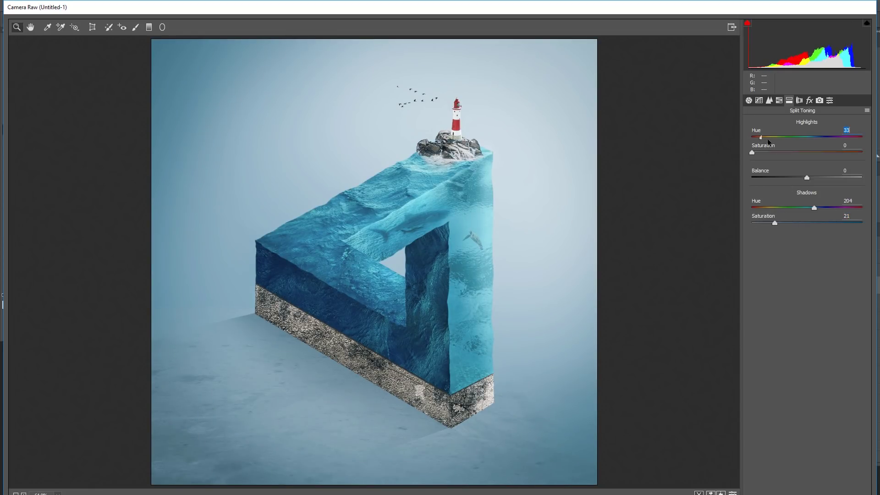
pyautogui.moveTo(754, 156); pyautogui.dragTo(779, 158)
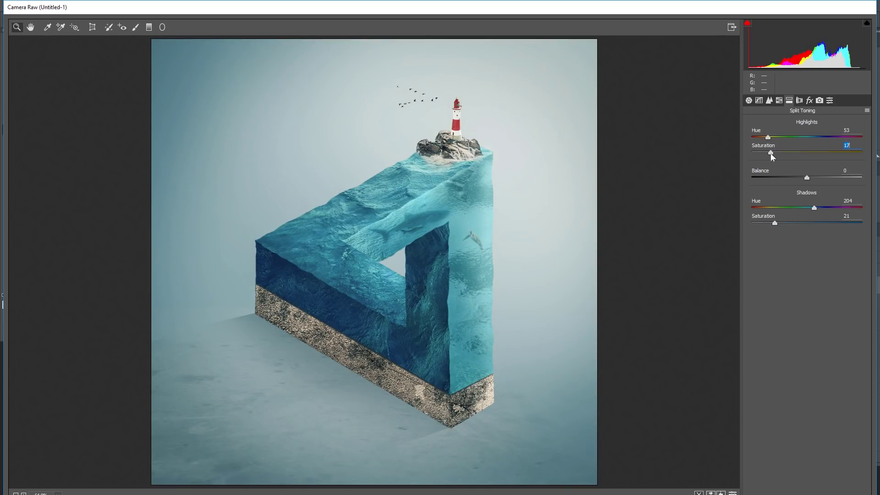
pyautogui.moveTo(772, 154); pyautogui.dragTo(768, 154)
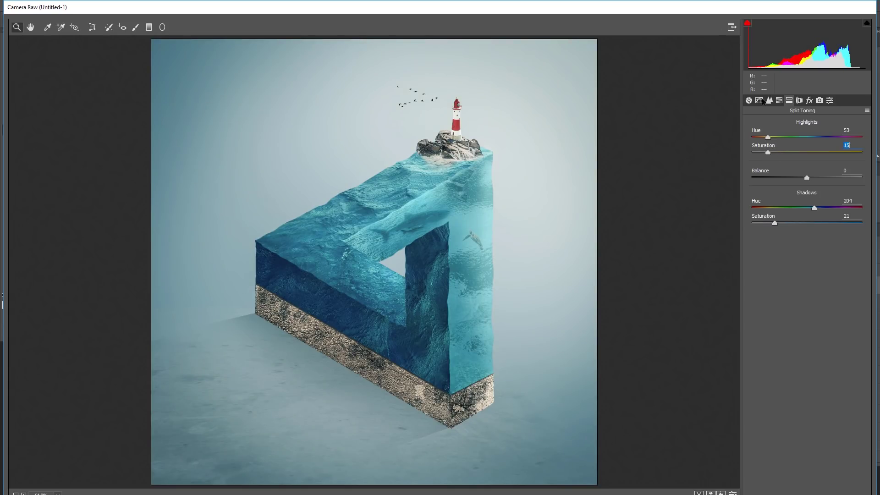
# In the camera calibration, reduce the Green Primary saturation and shift the Blue Primary hue toward cyan.
pyautogui.click(820, 101)
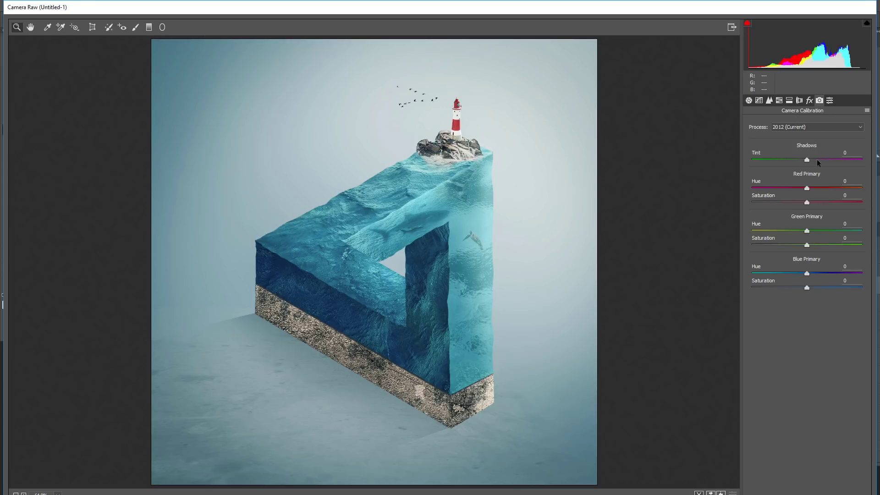
pyautogui.moveTo(799, 244); pyautogui.dragTo(769, 245)
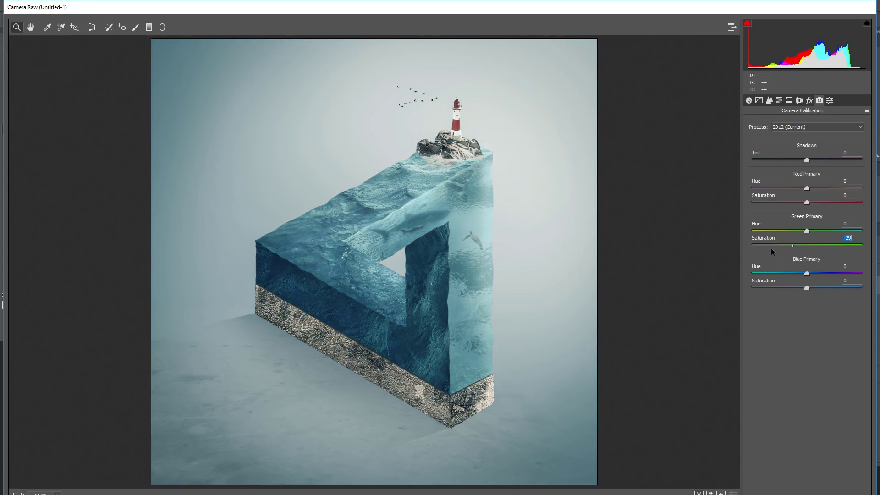
pyautogui.moveTo(750, 249); pyautogui.dragTo(773, 251)
pyautogui.moveTo(808, 274); pyautogui.dragTo(795, 274)
# Sharpen the image by raising the Sharpening amount in the Camera Raw detail settings.
pyautogui.click(769, 101)
pyautogui.moveTo(773, 152); pyautogui.dragTo(796, 138)
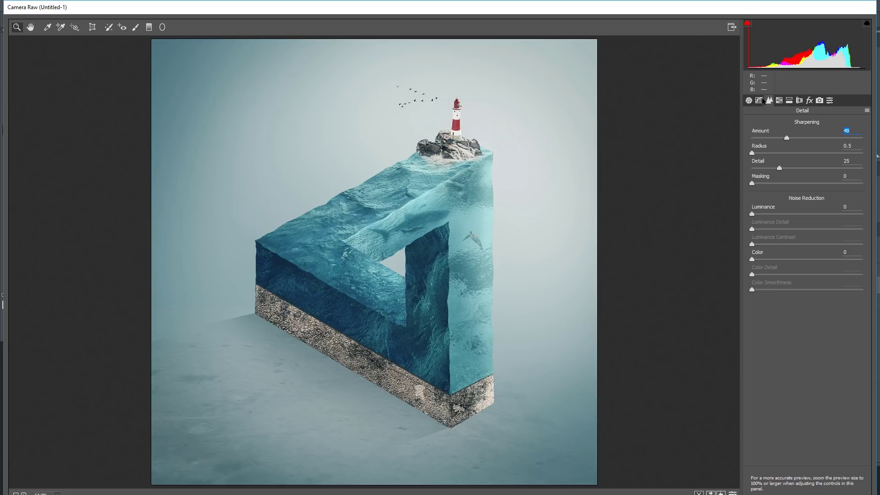
# Set the basic Blacks to -15 and Highlights to +20, and apply the Camera Raw filter.
pyautogui.click(751, 101)
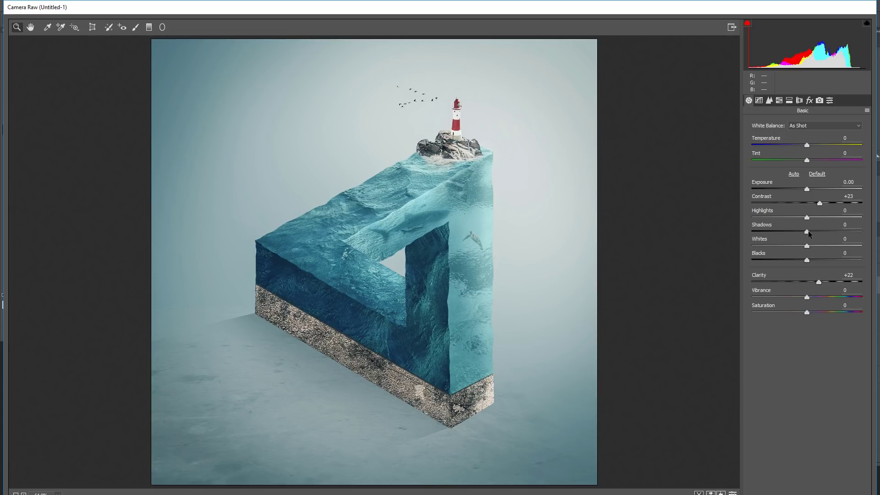
pyautogui.moveTo(799, 261); pyautogui.dragTo(799, 261)
pyautogui.moveTo(808, 220); pyautogui.dragTo(826, 220)
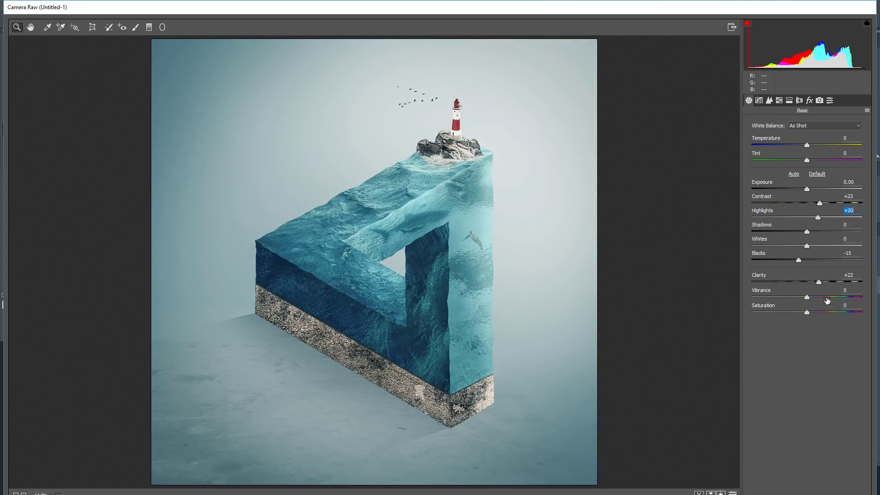
pyautogui.press('Return')
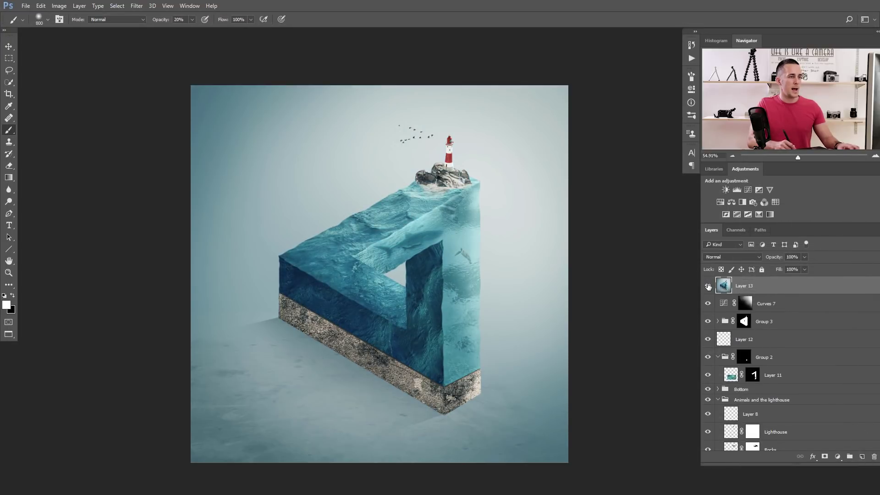
# Compare the composite before and after grading by toggling Layer 13's visibility, leaving the layer shown.
pyautogui.click(709, 286)
pyautogui.click(709, 287)
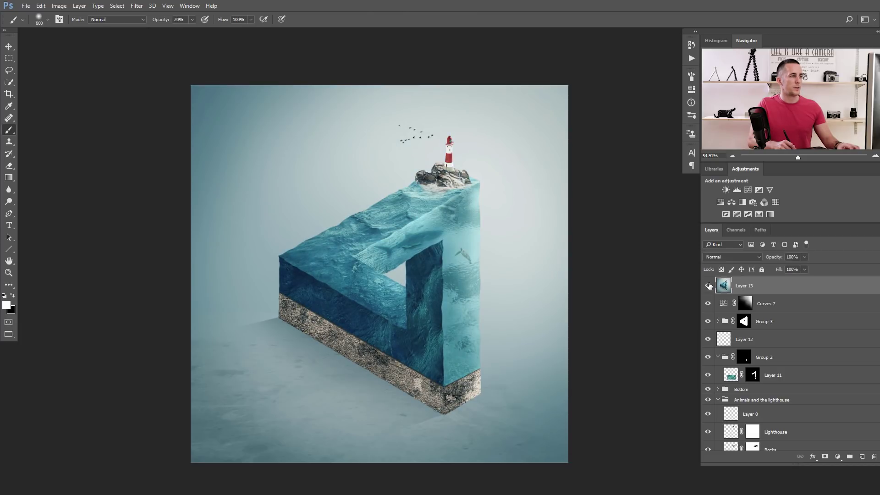
pyautogui.click(708, 287)
pyautogui.click(709, 286)
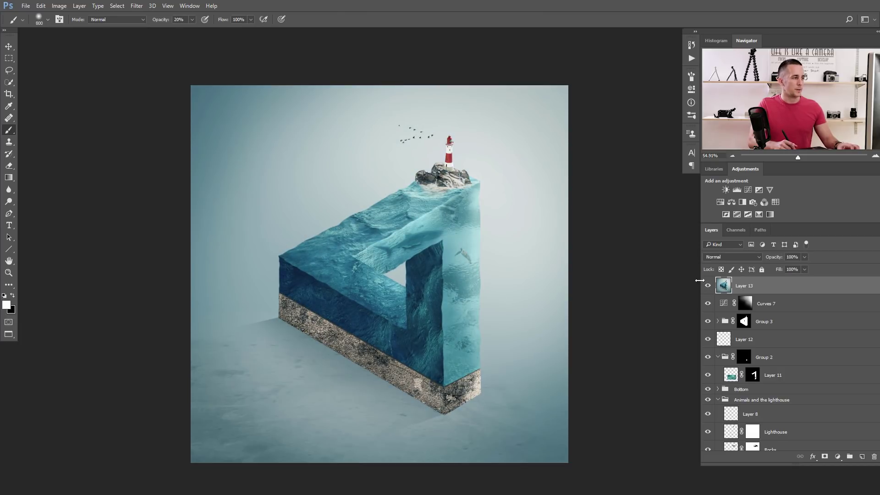